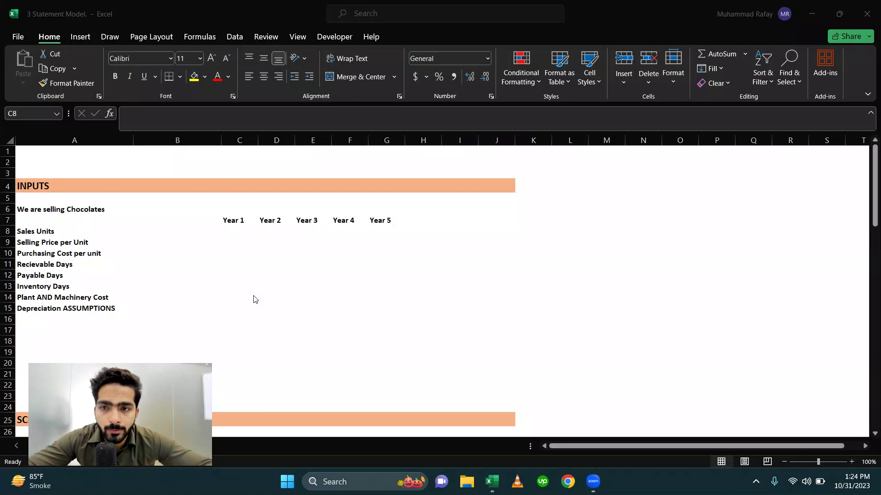
Step: Look over the sheet's sections from Inputs and Schedules down to Profit & Loss and Cashflows
scroll(255, 299, "down", 2)
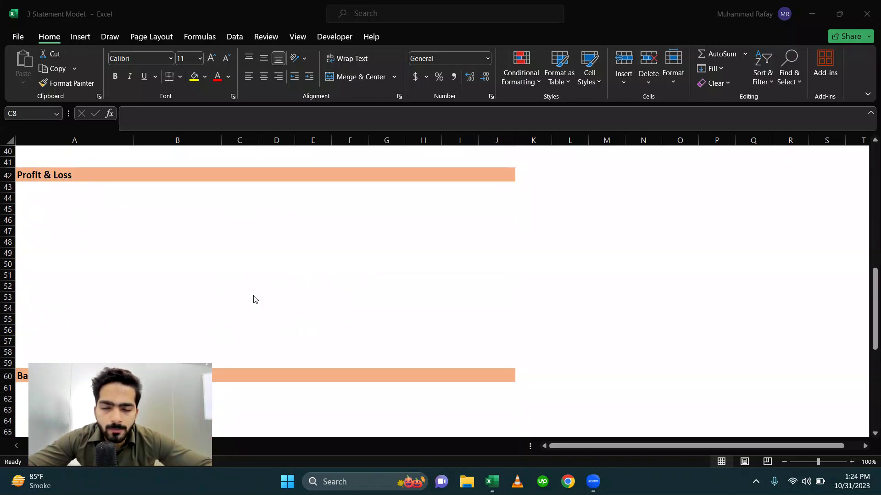
scroll(255, 299, "down", 5)
scroll(255, 299, "down", 9)
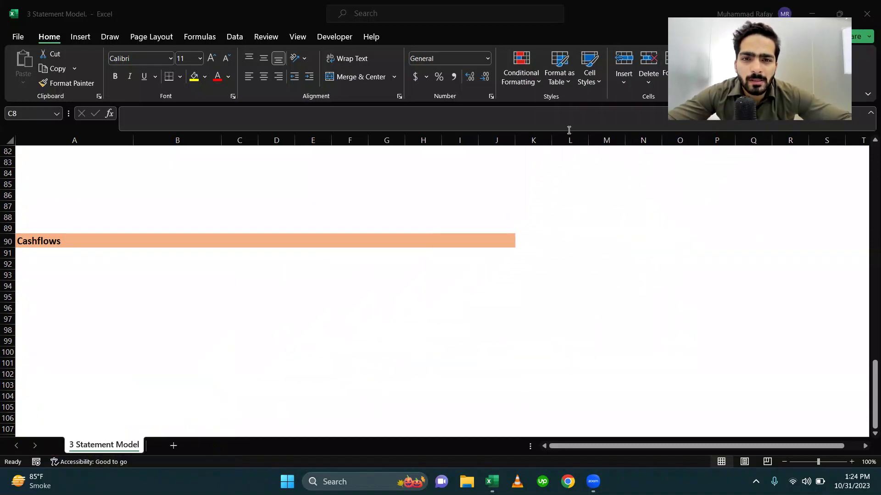
scroll(431, 204, "up", 20)
scroll(431, 205, "up", 1)
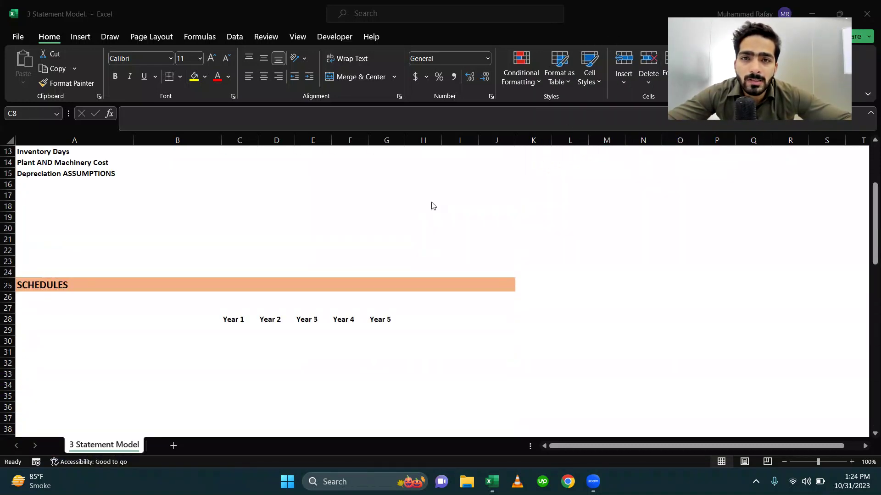
scroll(431, 205, "up", 4)
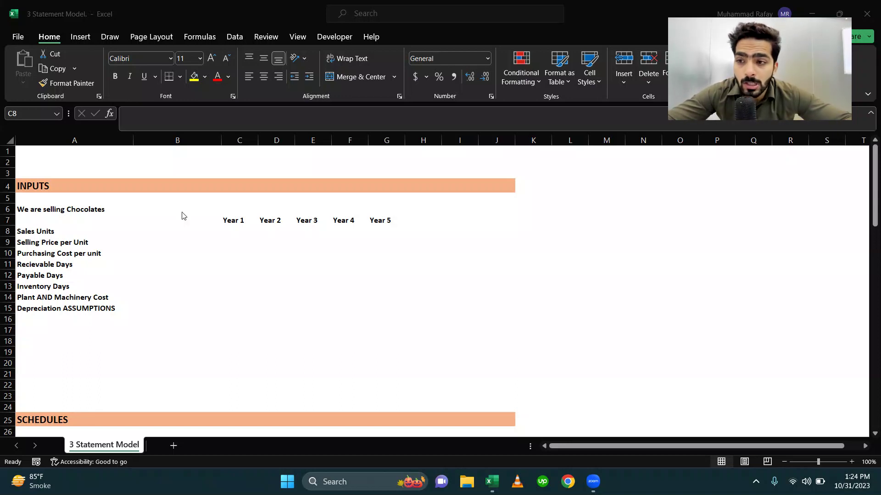
Step: Format the input cells C8:G14 with a blue, bold font
left_click(31, 209)
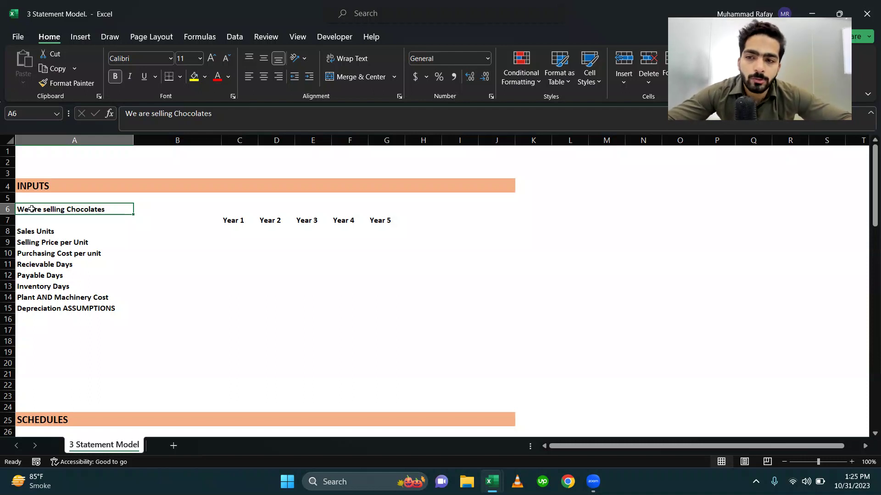
key("Down")
key("Down")
key("Right")
key("Right")
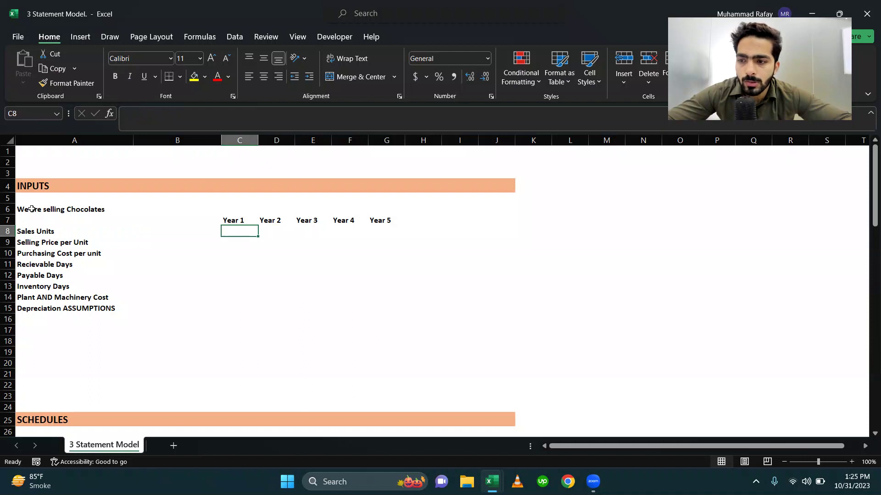
key("shift+Right")
key("shift+Right")
key("shift+Right")
key("shift+Right")
key("shift+Down")
key("shift+Down")
key("shift+Down")
key("shift+Down")
key("shift+Down")
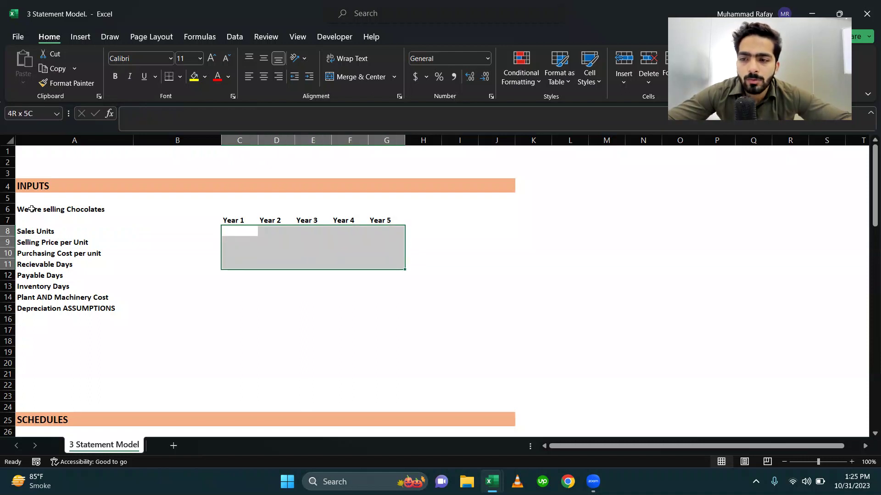
key("shift+Down")
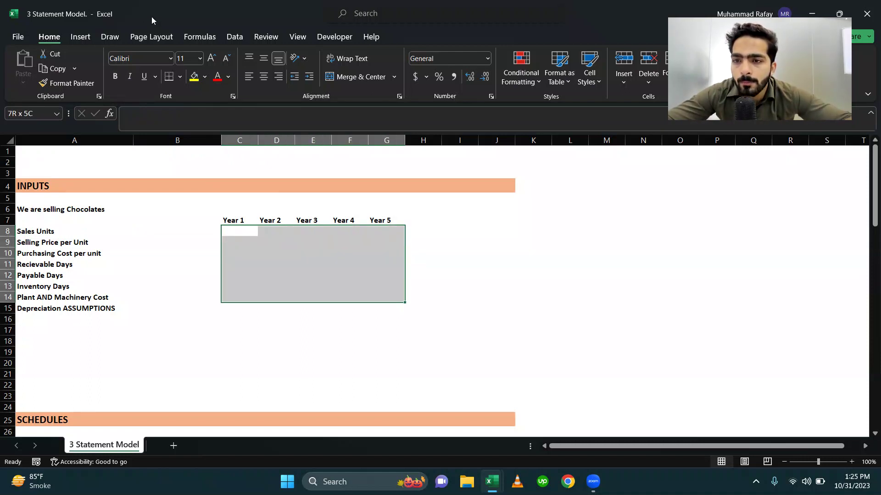
left_click(232, 81)
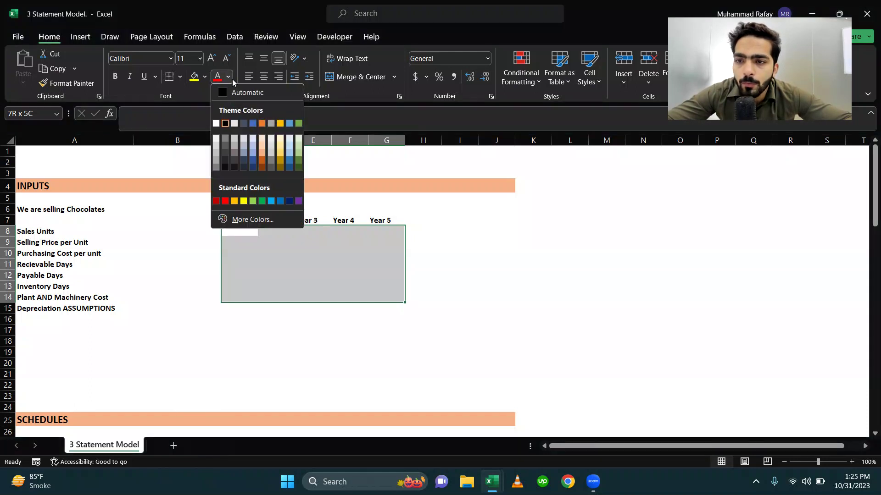
left_click(253, 123)
key("ctrl+b")
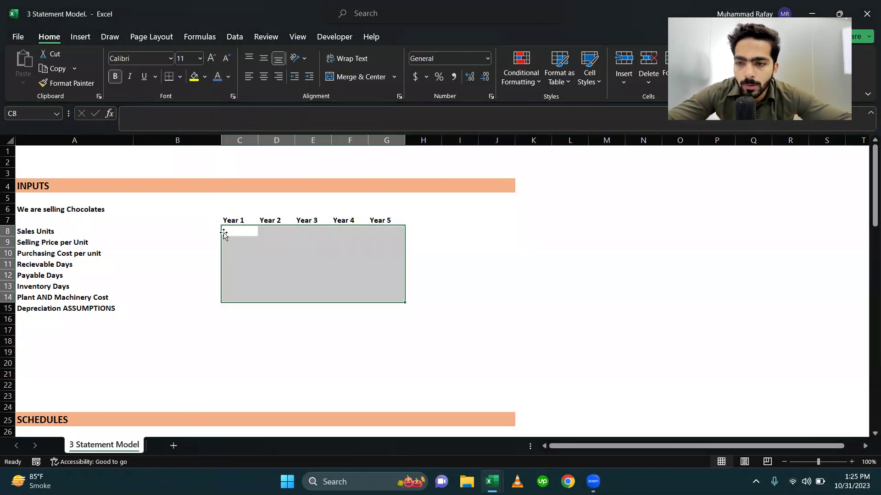
Step: Enter Sales Units of 5000, 6000, 6000, 7000 and 8000 for Year 1 through Year 5
left_click(243, 233)
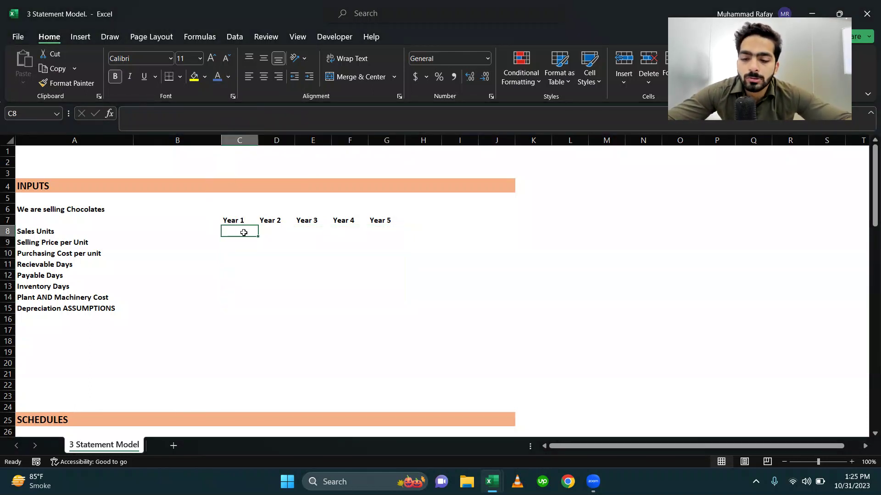
type("5000")
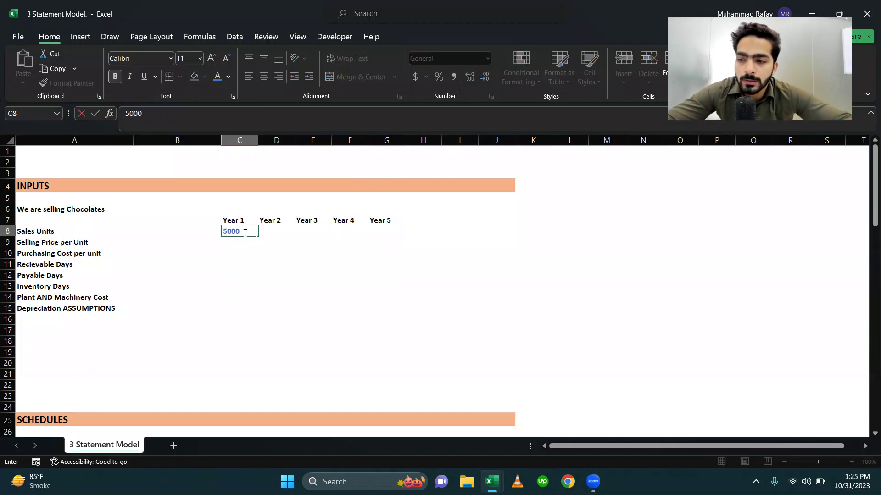
key("Tab")
type("6000")
key("Tab")
type("6000")
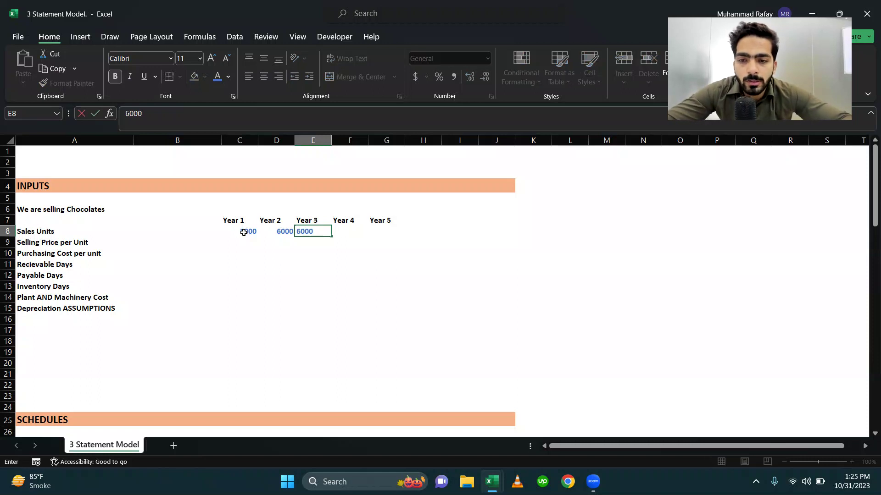
key("Tab")
type("7000")
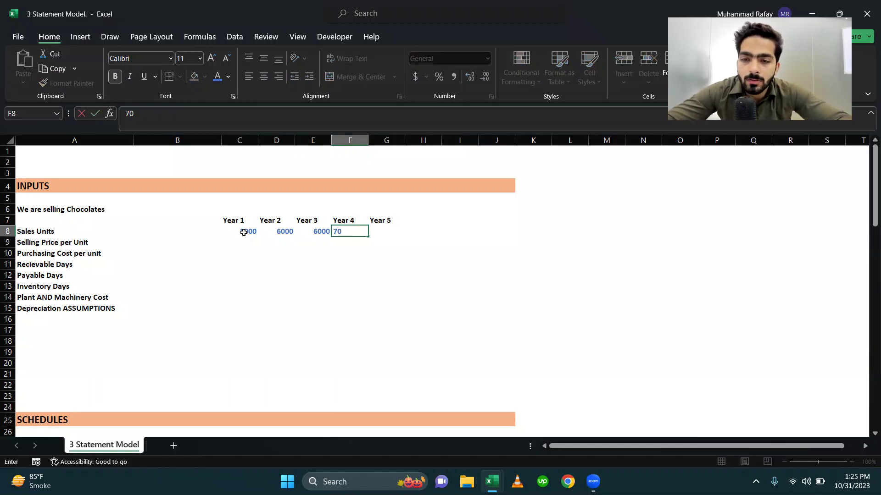
key("Tab")
type("8000")
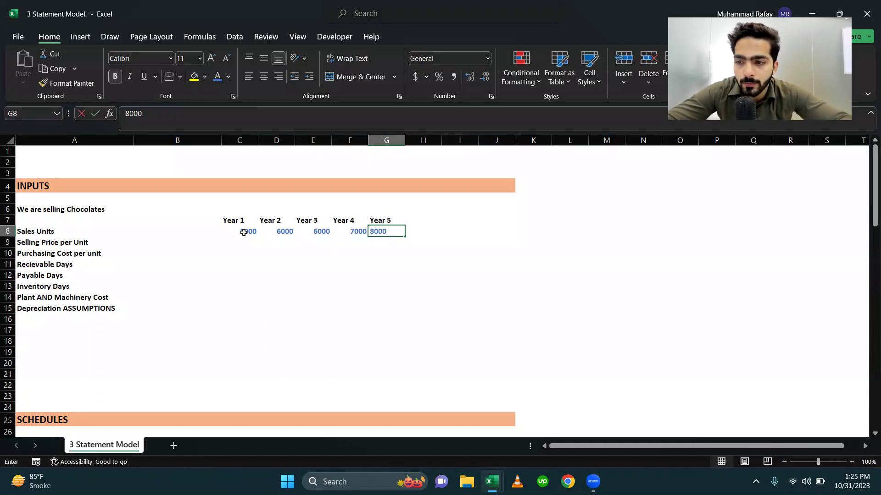
key("Return")
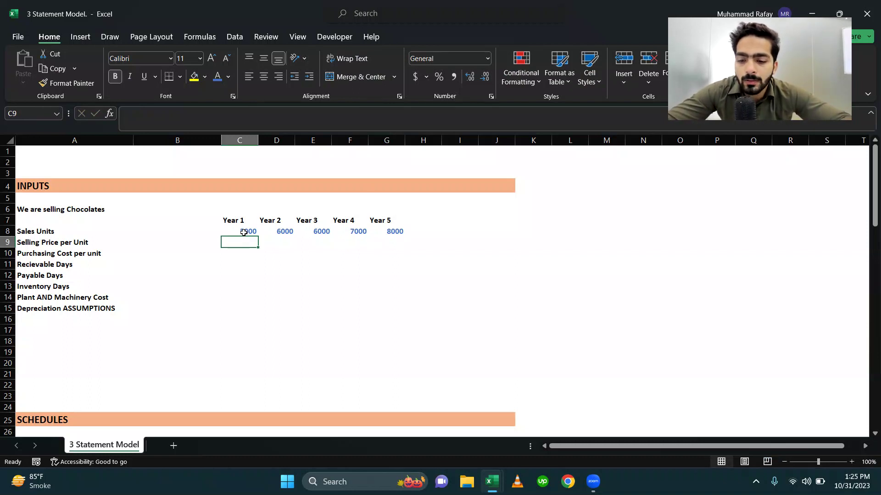
Step: Enter a Selling Price per Unit of 40 for each of the five years
type("40")
key("Return")
key("Up")
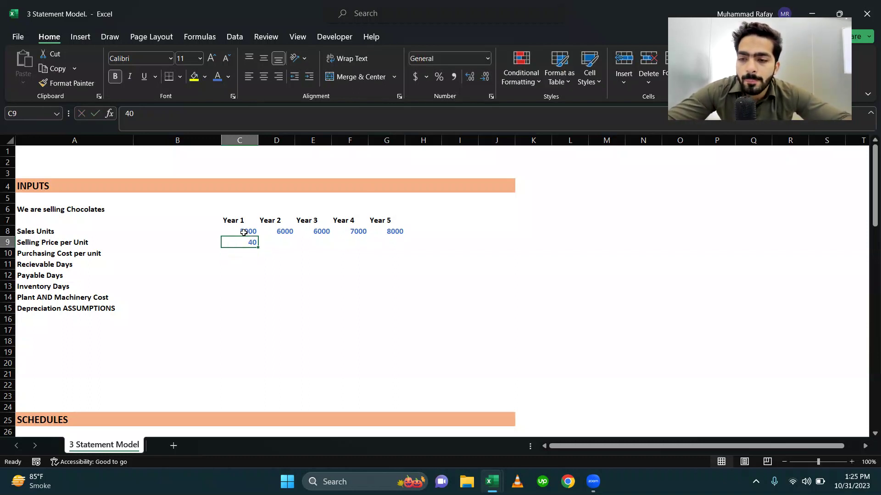
key("Right")
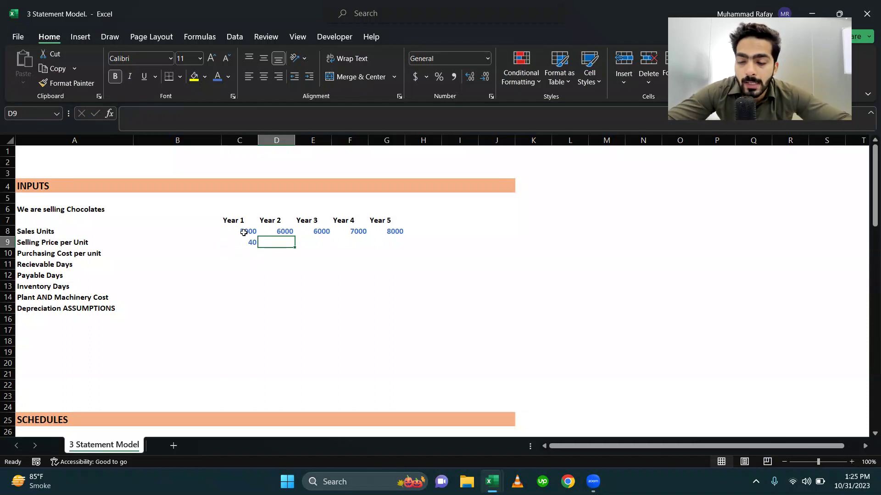
type("40")
key("Right")
type("40")
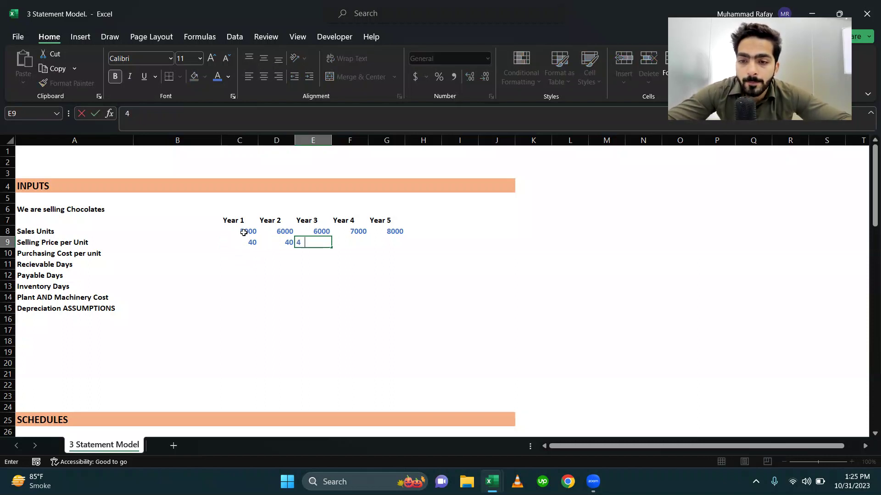
key("Right")
type("40")
key("Right")
type("40")
key("Right")
Step: Enter a Purchasing Cost per unit of 15 for Year 1 and copy it across to Years 2 to 5
key("Down")
key("Left")
key("Left")
key("Left")
key("Left")
key("Left")
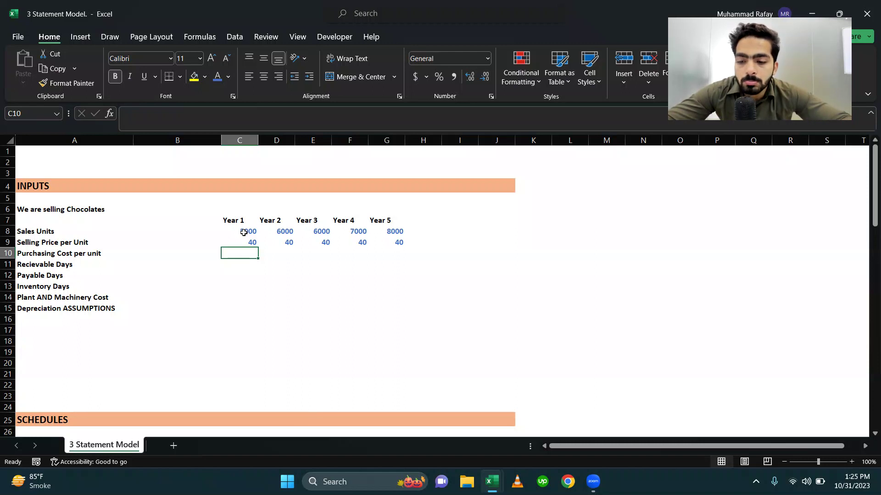
type("15")
key("Return")
key("Up")
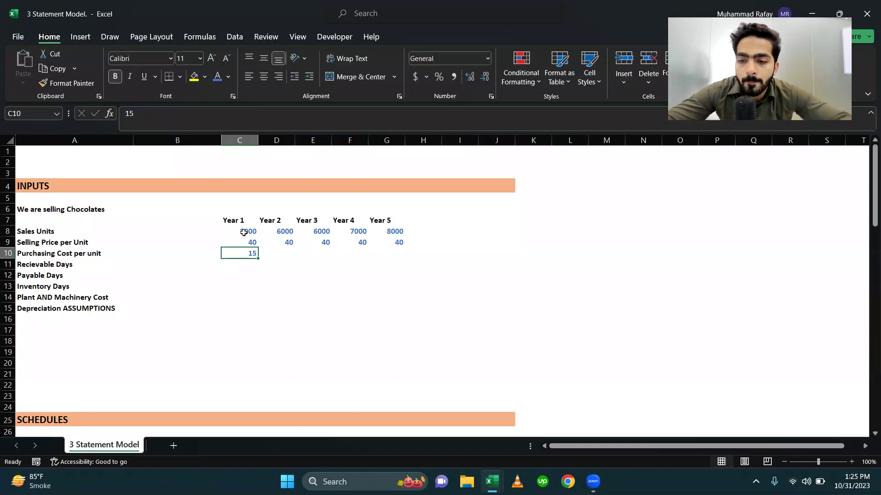
key("Right")
key("Left")
key("ctrl+c")
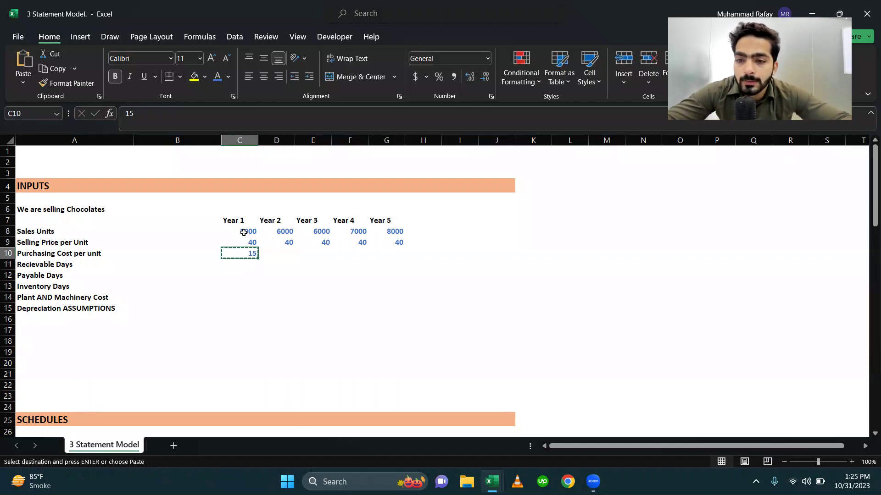
key("Right")
key("shift+Right")
key("shift+Right")
key("shift+Right")
key("Return")
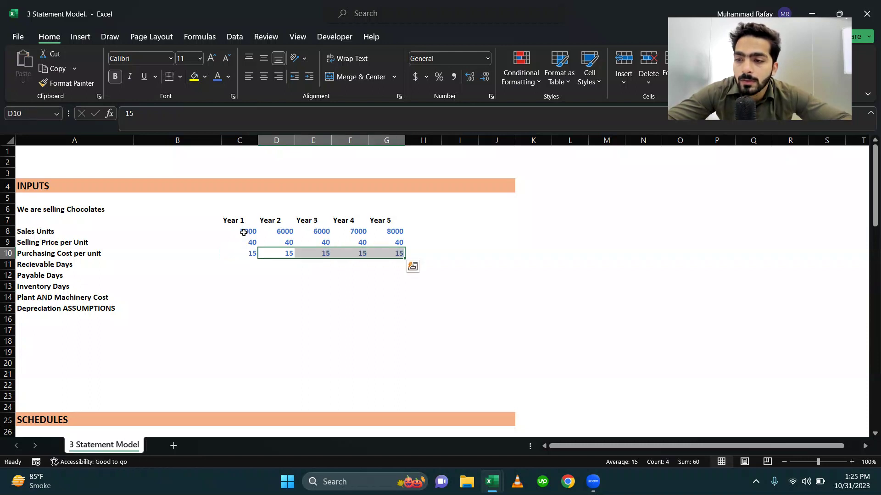
Step: Review the sales units, selling price and purchasing cost figures across all five years
key("Down")
key("Left")
key("Up")
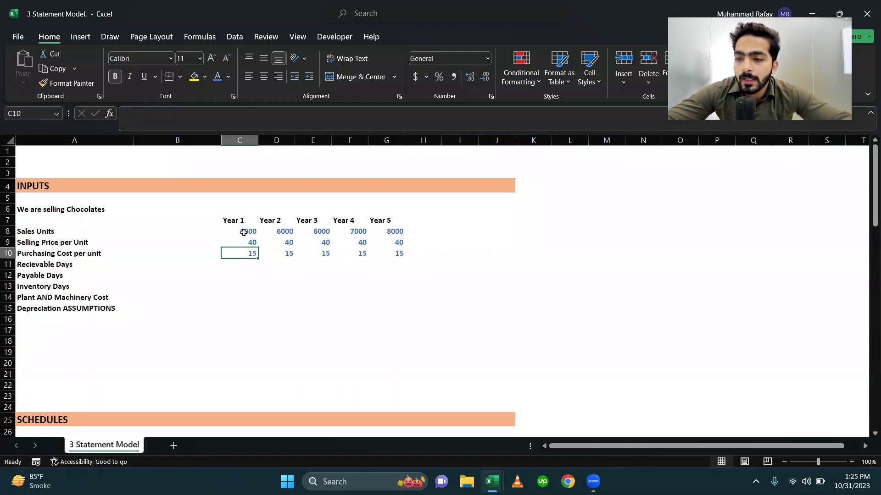
key("Up")
key("Up")
key("Right")
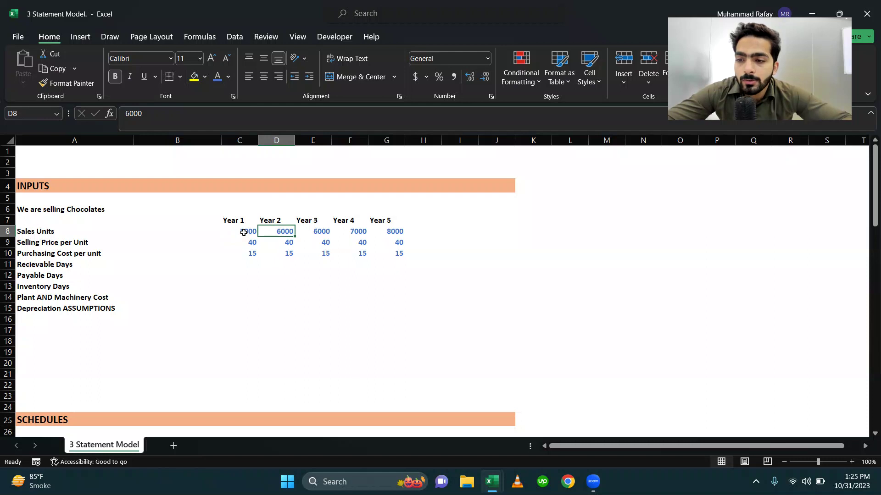
key("Left")
key("shift+Down")
key("shift+Down")
key("shift+Down")
key("shift+Right")
key("shift+Right")
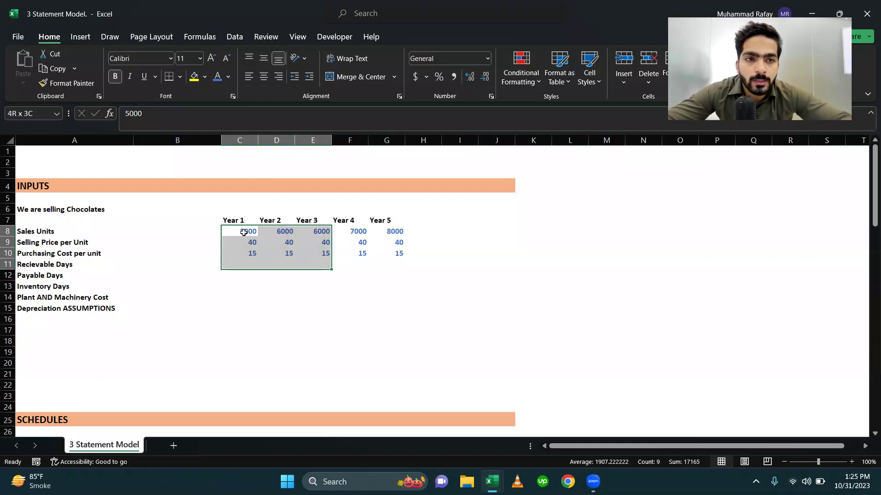
key("shift+Right")
key("shift+Right")
key("shift+Right")
key("shift+Up")
key("shift+Left")
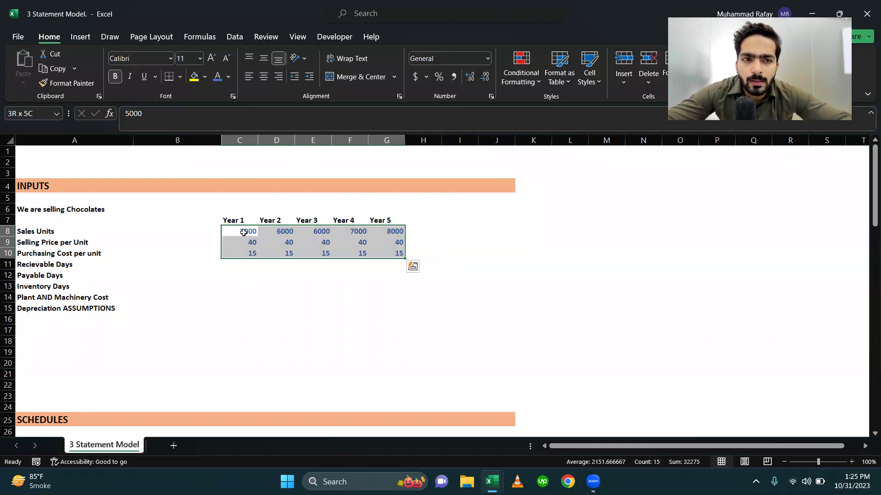
key("Down")
key("Down")
key("Down")
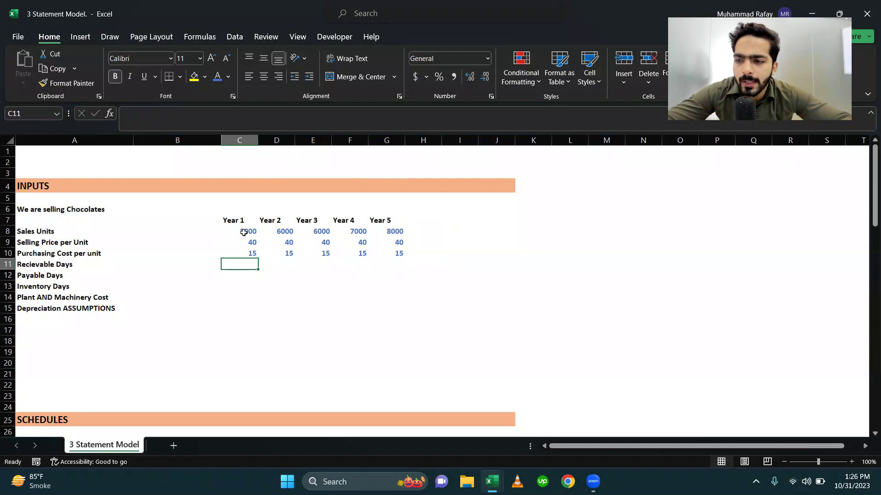
key("Left")
key("Left")
key("Right")
key("Right")
key("Right")
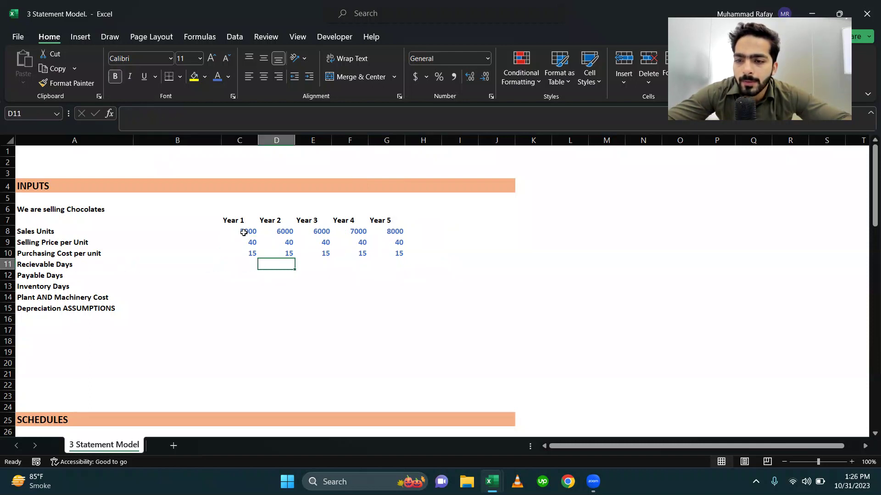
key("Left")
key("Right")
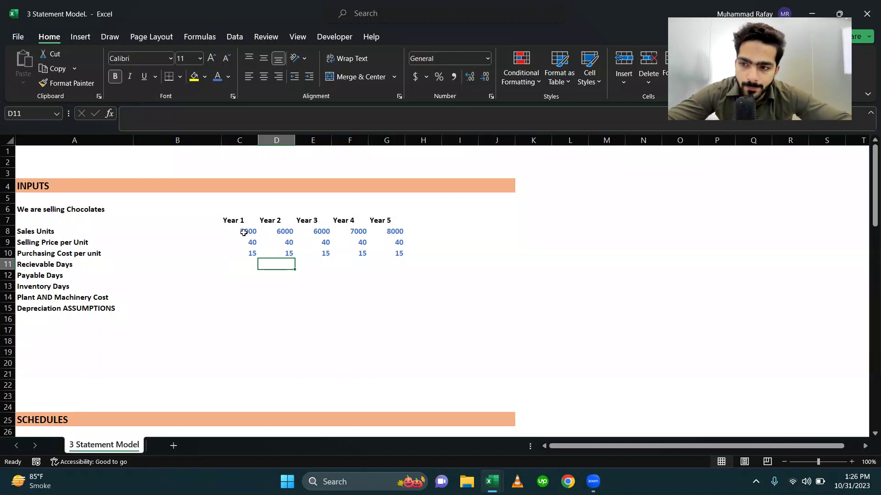
key("Left")
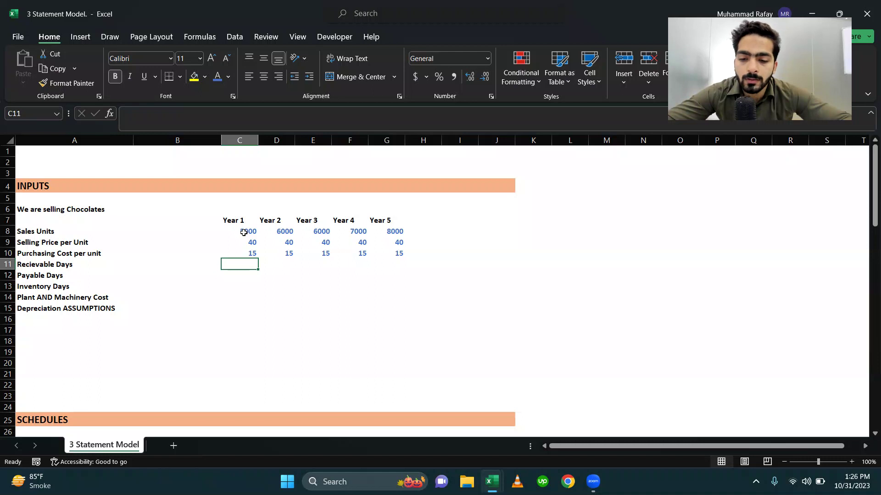
Step: Enter 40 Recievable Days for Year 1 and copy the value across to Years 2 to 5
type("40")
key("Right")
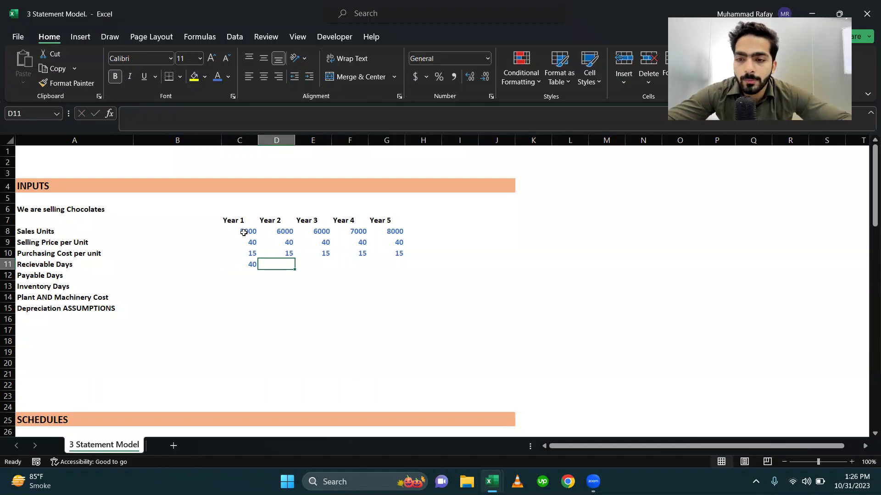
key("Left")
key("ctrl+c")
key("Right")
key("shift+Right")
key("shift+Right")
key("shift+Right")
key("Return")
Step: Enter 30 Payable Days for Year 1 and copy the value across to Years 2 to 5
key("Left")
key("Down")
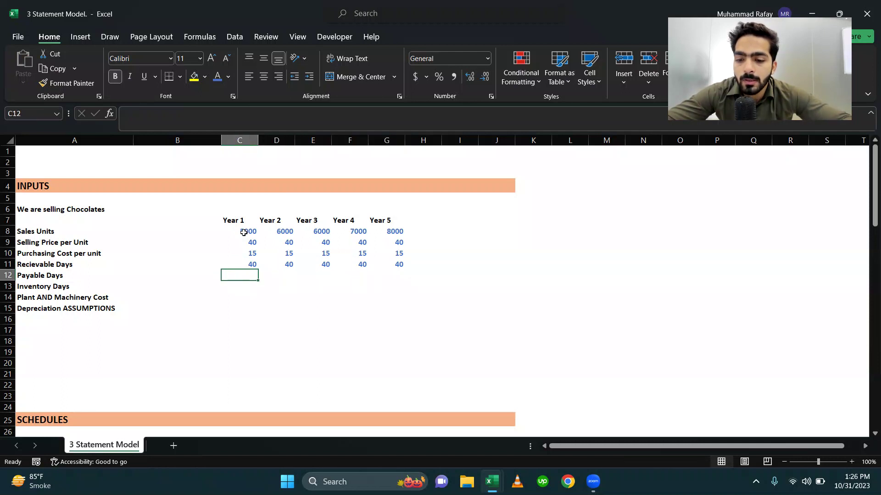
type("30")
key("Return")
key("Up")
key("ctrl+c")
key("shift+Right")
key("shift+Right")
key("shift+Right")
key("shift+Right")
key("Return")
Step: Enter 20 Inventory Days for Year 1 and copy the value across to Years 2 to 5
key("Down")
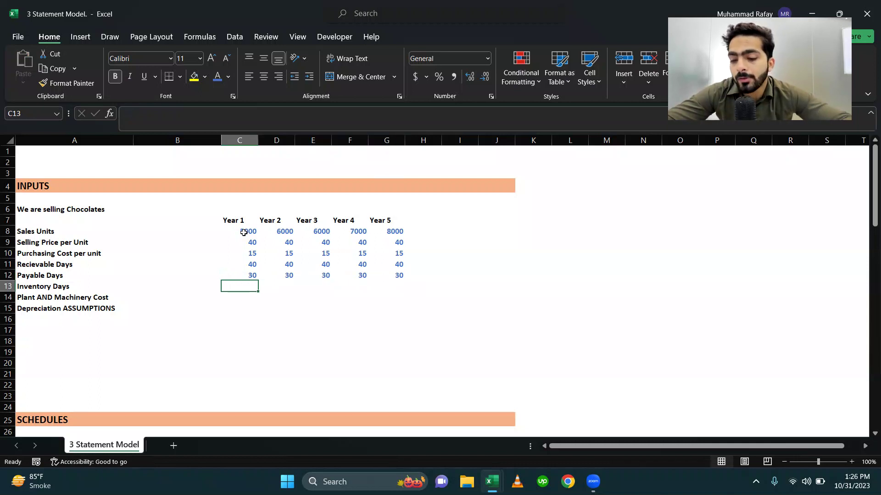
type("20")
key("Return")
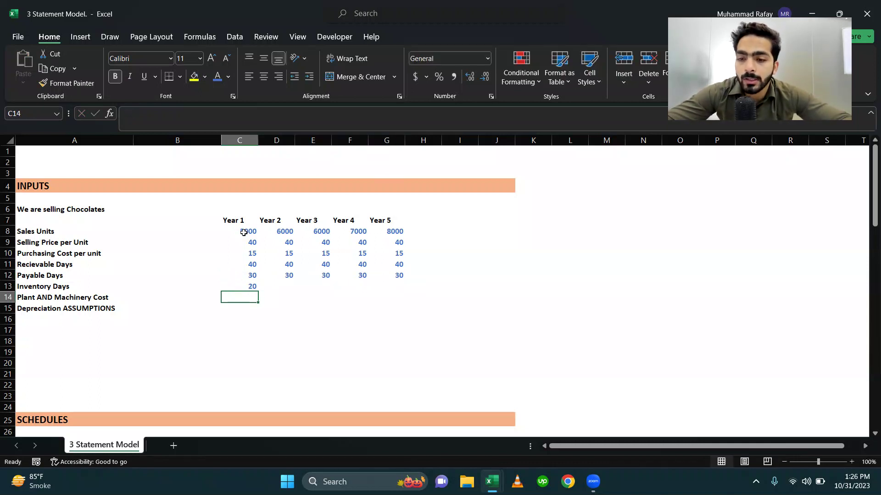
key("Up")
key("ctrl+c")
key("Right")
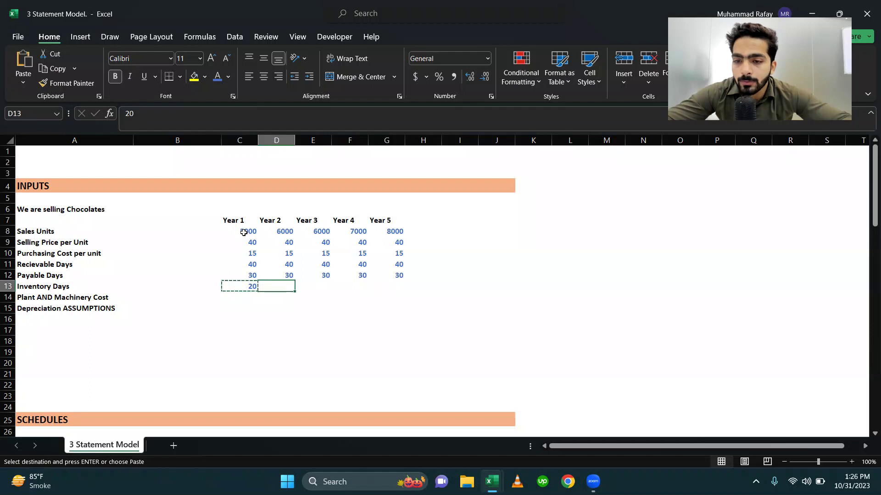
key("shift+Right")
key("shift+Right")
key("shift+Right")
key("Return")
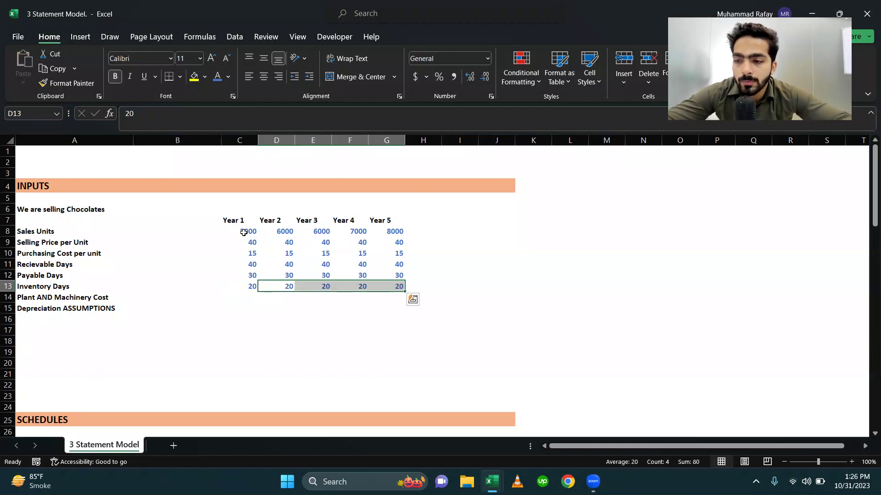
Step: Enter a Plant AND Machinery Cost of 4000 in B14 and format it in bold blue font
key("Down")
key("Left")
key("Left")
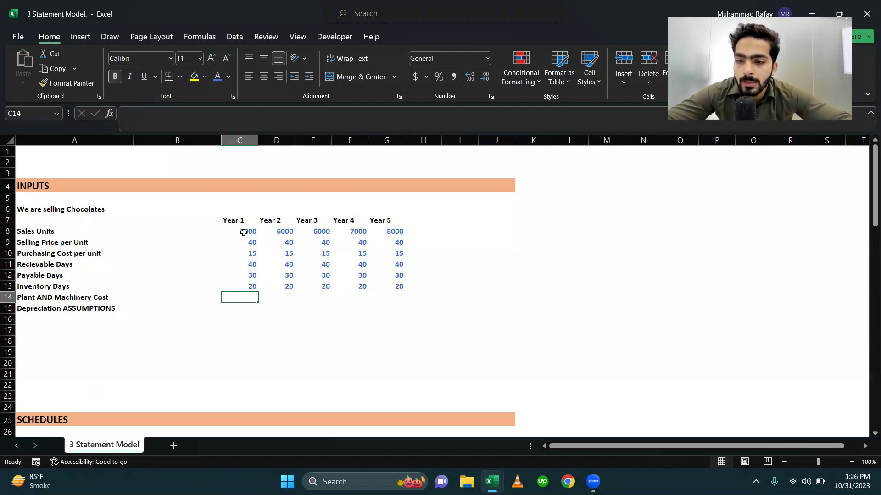
key("Left")
key("Right")
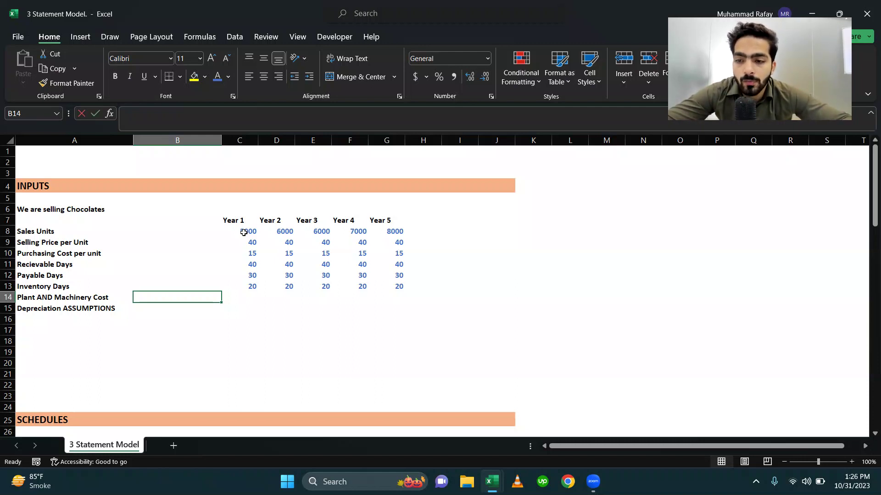
type("4000")
key("Return")
key("Up")
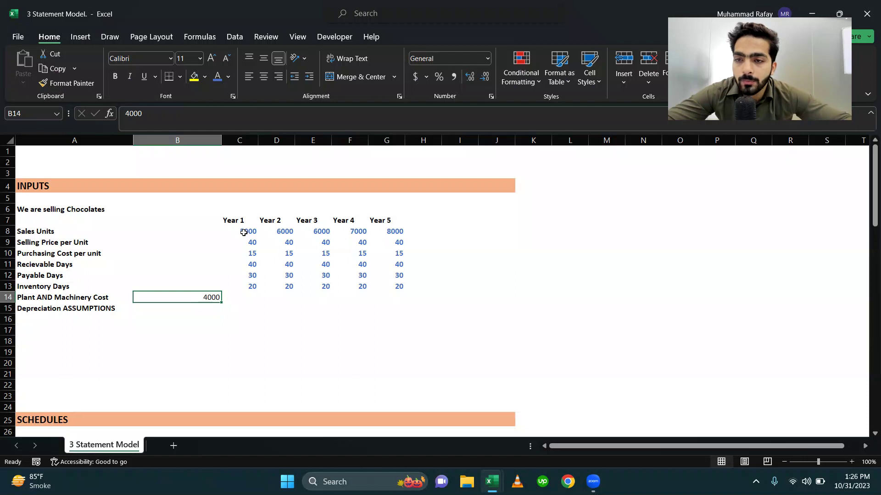
left_click(218, 76)
key("ctrl+b")
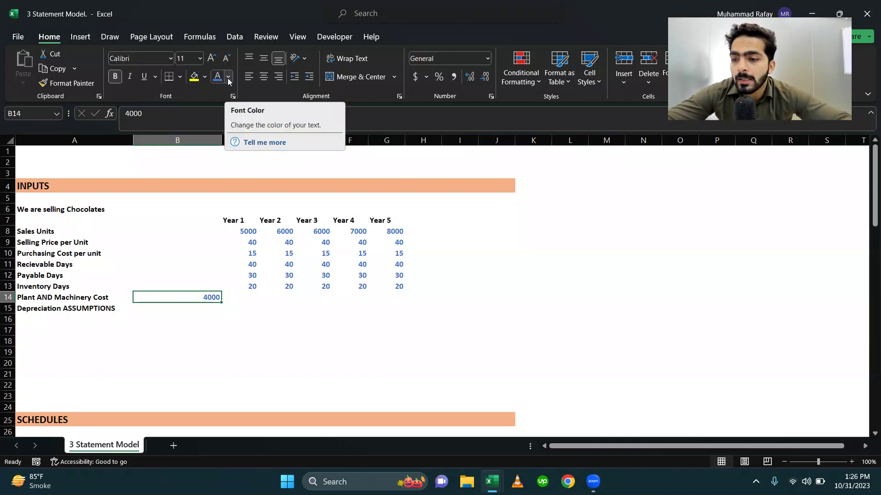
Step: Enter 5% for Depreciation ASSUMPTIONS in B15 and format it in bold blue font
key("Return")
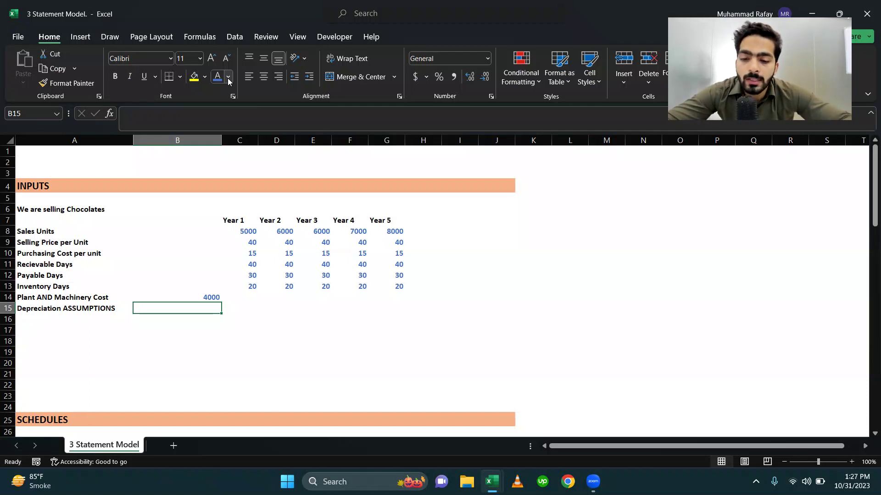
type("5%")
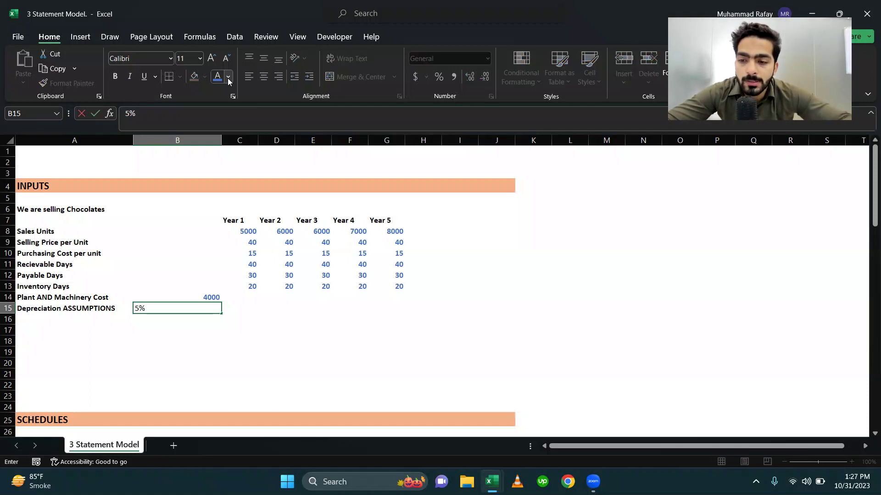
key("Return")
key("Up")
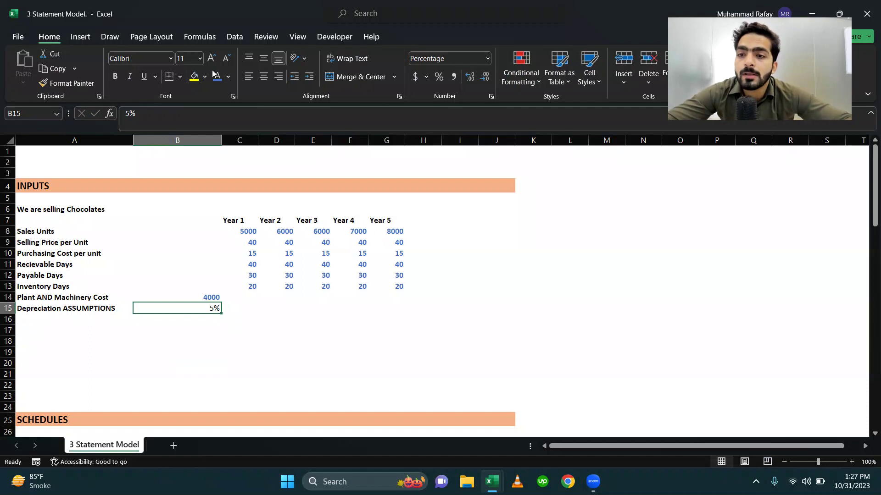
left_click(217, 77)
key("ctrl+b")
Step: Add the row label Sales in A30 of the SCHEDULES section and remove its bold formatting
key("Up")
key("Down")
key("Down")
key("Right")
key("Down")
key("Down")
key("Up")
key("Up")
key("Up")
key("Down")
key("Down")
key("Down")
key("Down")
key("Down")
key("Down")
key("Down")
key("Down")
key("Down")
key("Down")
key("Down")
key("Down")
key("Down")
key("Down")
key("Down")
key("Down")
key("Down")
key("Down")
key("Down")
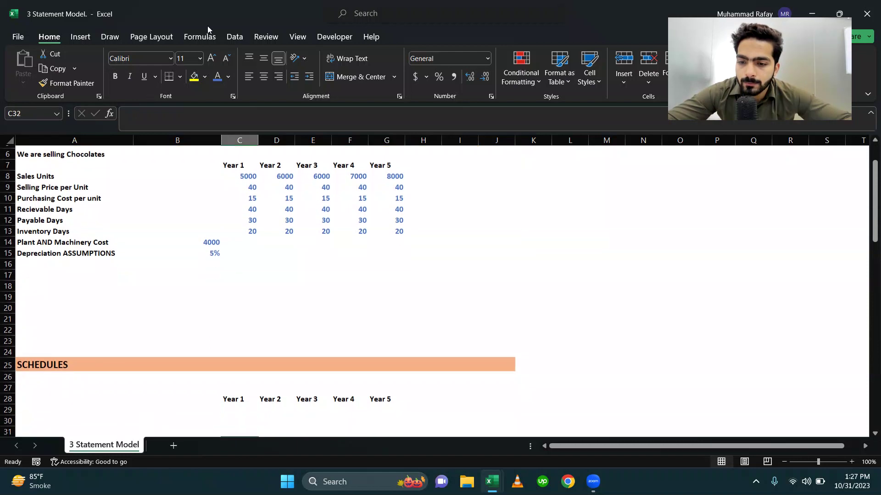
key("Left")
key("Left")
key("Up")
key("Up")
key("Up")
key("Up")
type("Sales")
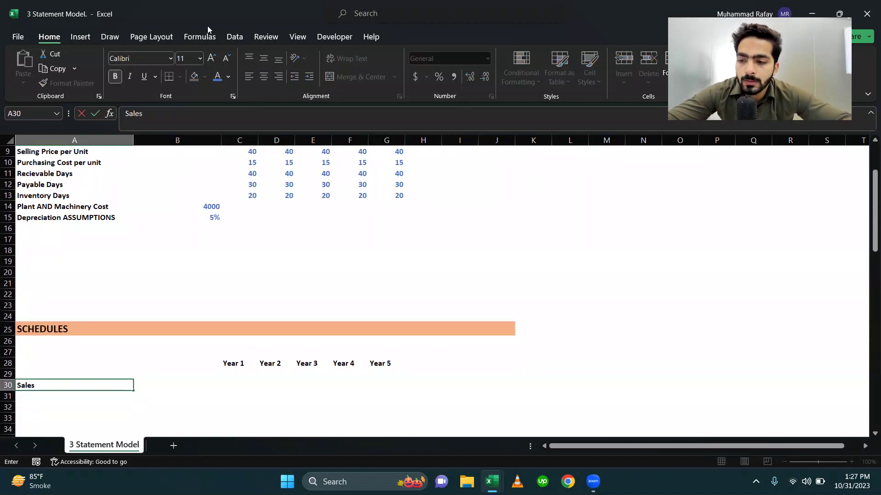
key("Right")
key("Left")
key("ctrl+b")
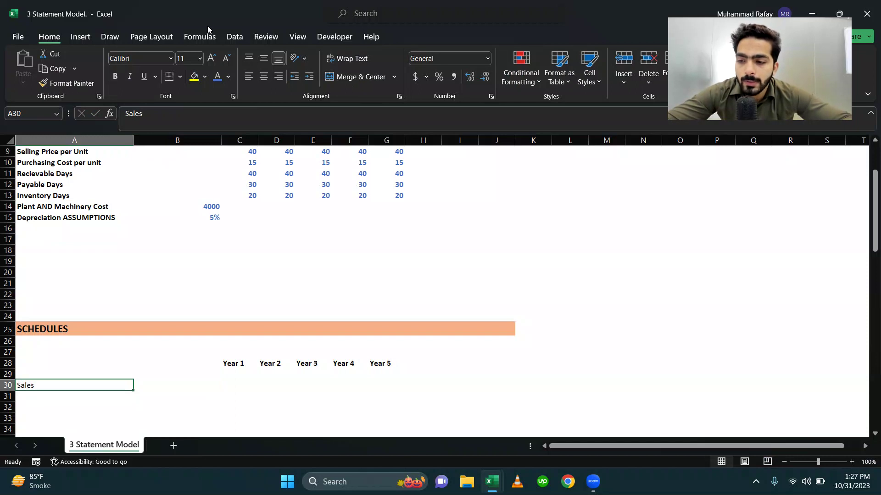
Step: Calculate Year 1 Sales in C30 as Sales Units times Selling Price per Unit with =C8*C9
key("Right")
key("Right")
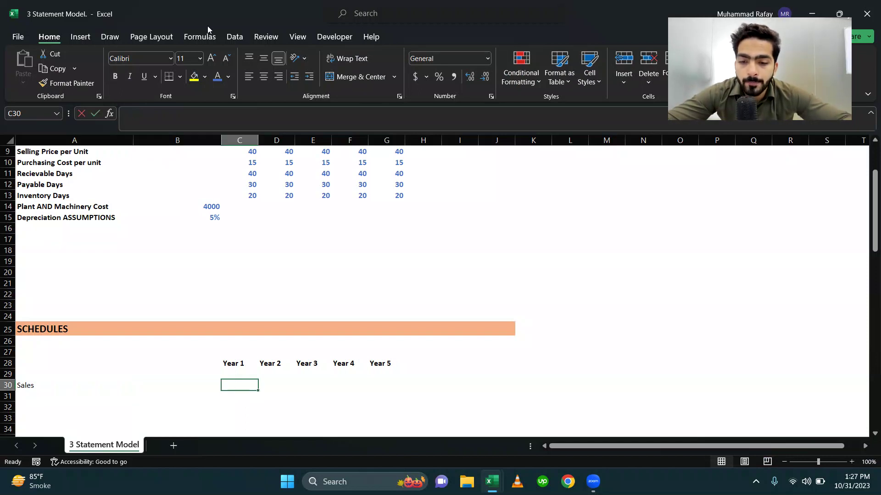
type("=")
scroll(203, 243, "up", 1)
scroll(203, 243, "up", 1)
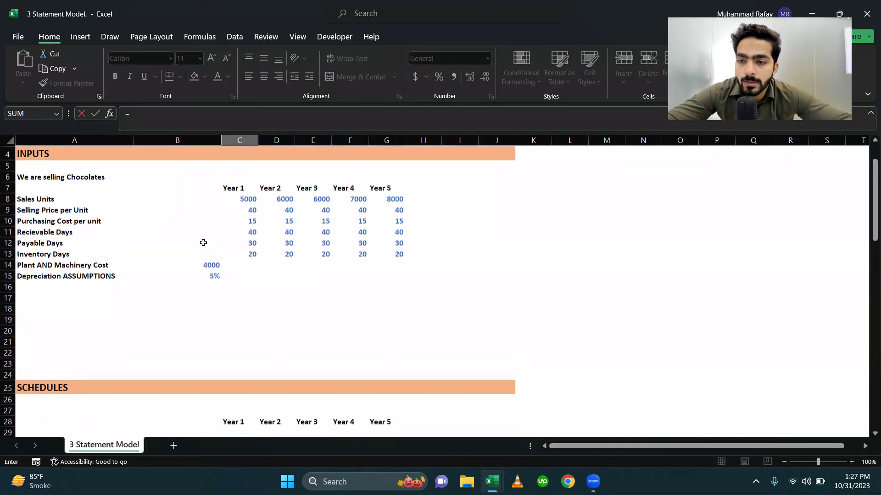
left_click(247, 197)
type("*")
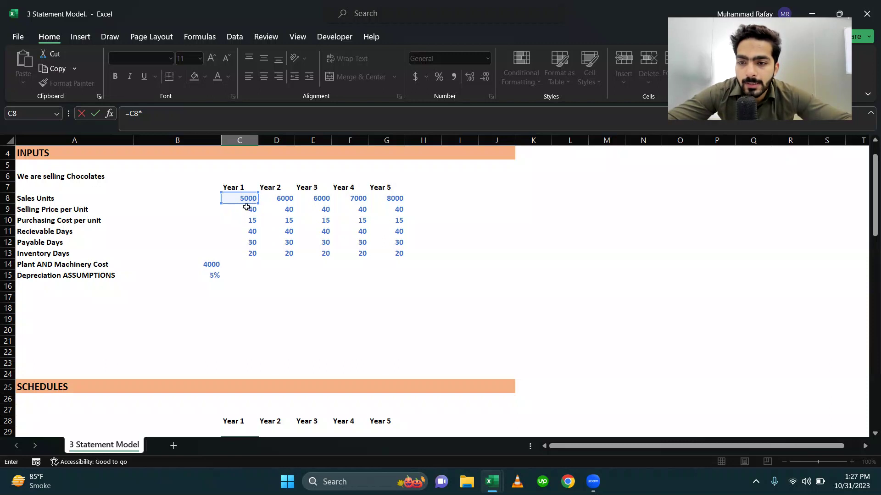
left_click(247, 209)
key("ctrl+Return")
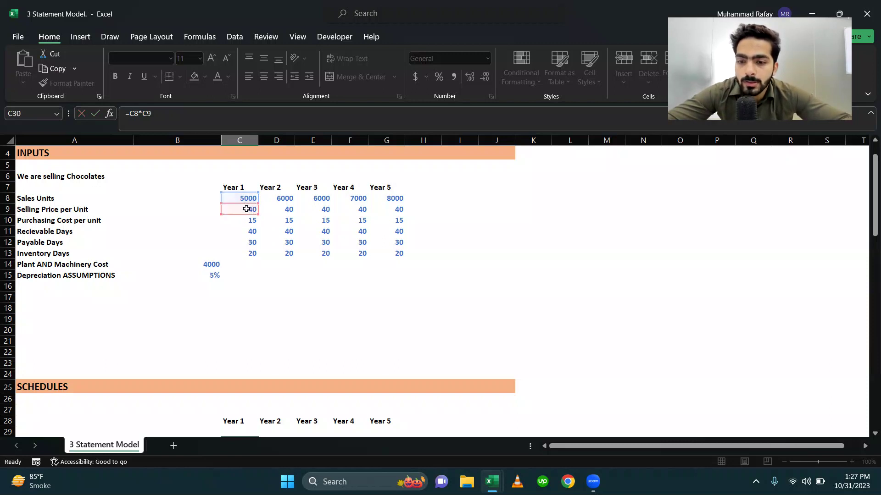
Step: Copy the Year 1 Sales formula across to Years 2 to 5, clearing the surplus copy in H30
key("ctrl+c")
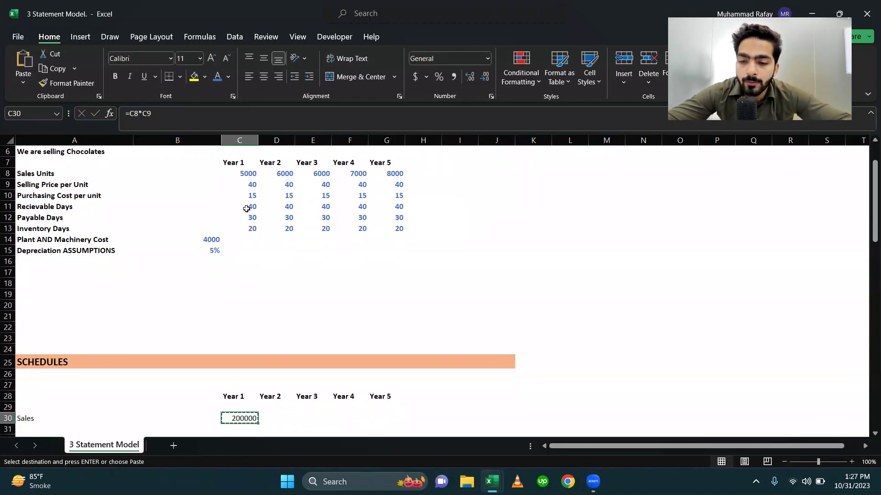
key("Right")
key("shift+Right")
key("shift+Right")
key("shift+Right")
key("shift+Right")
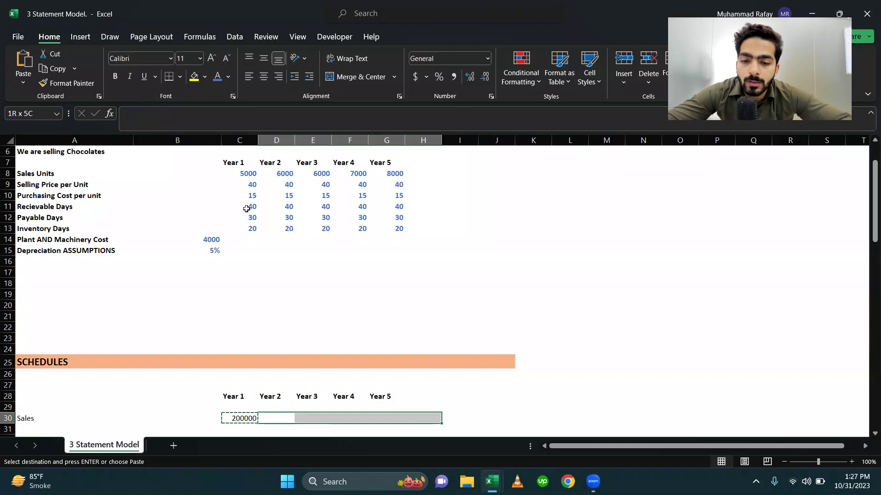
key("Return")
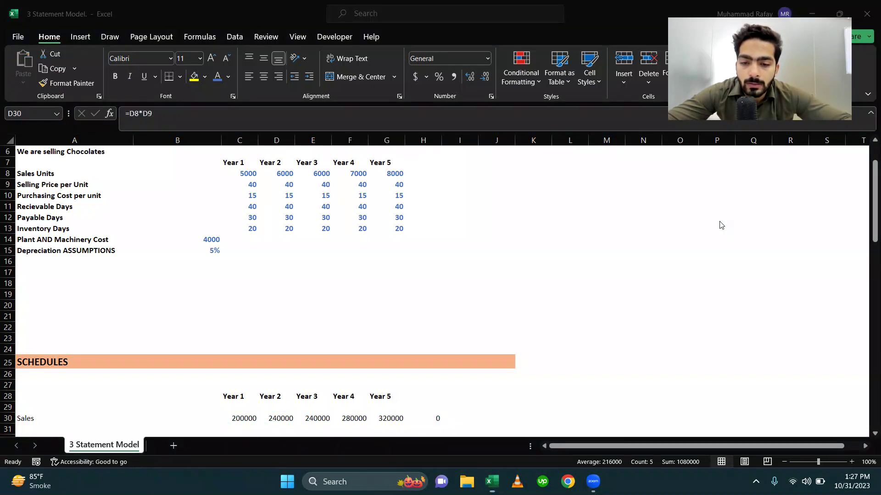
left_click(437, 417)
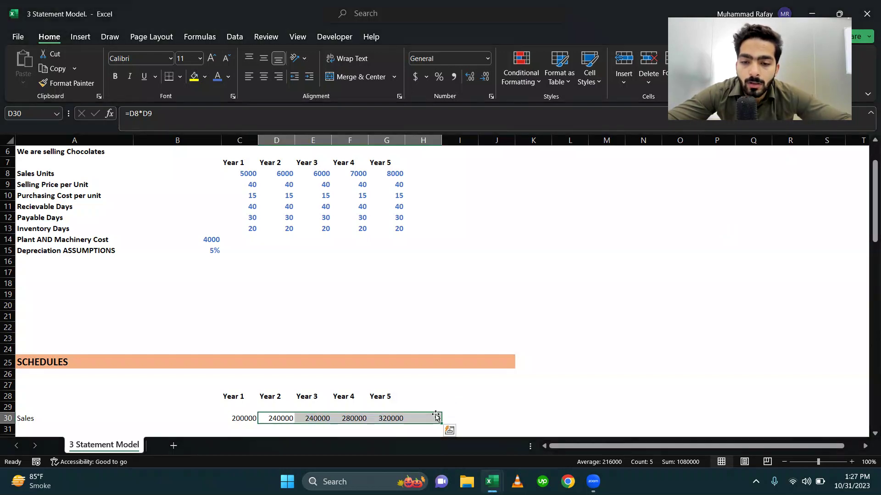
left_click(436, 418)
key("Delete")
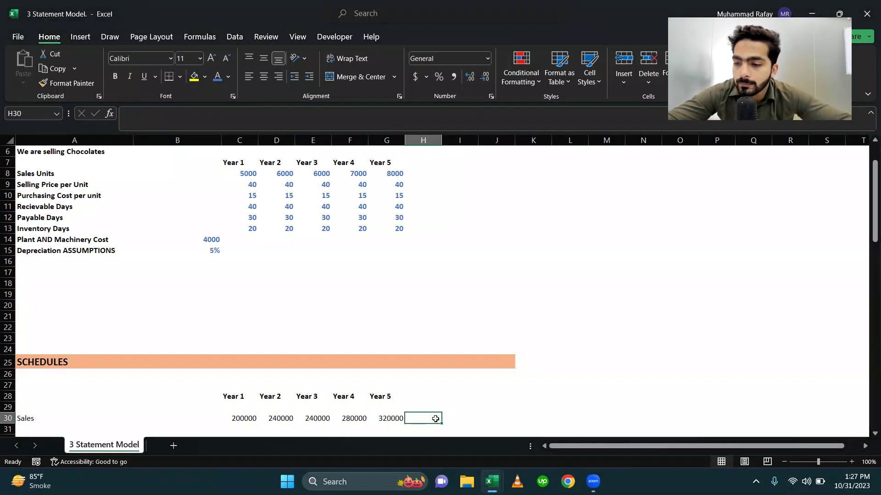
Step: Format the Selling Price and Purchasing Cost per unit values for all five years as Currency without decimals
scroll(257, 383, "down", 1)
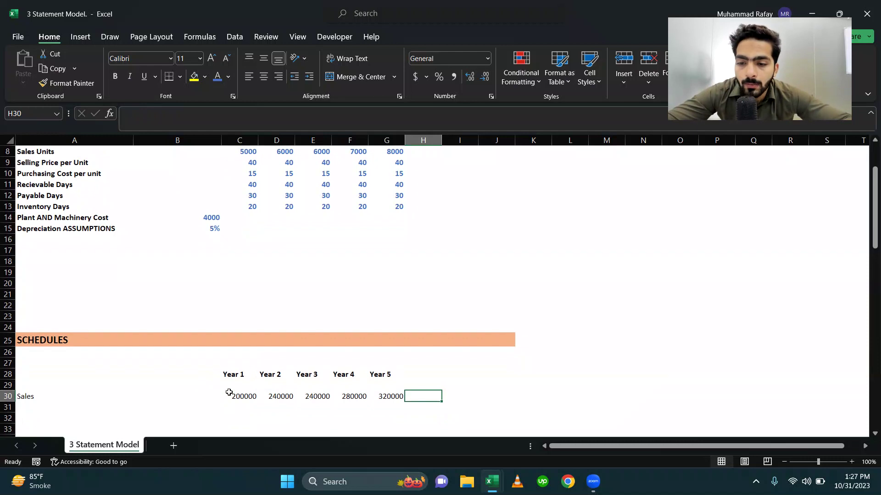
scroll(257, 350, "up", 2)
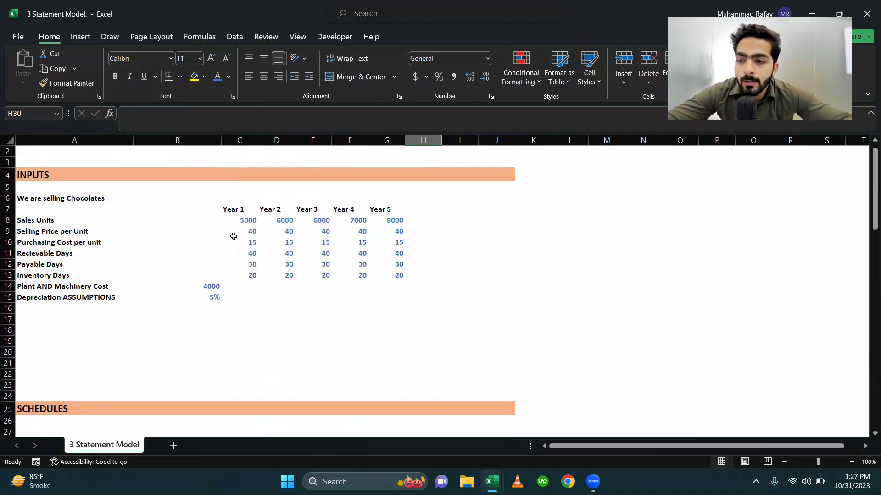
left_click_drag(237, 232, 391, 240)
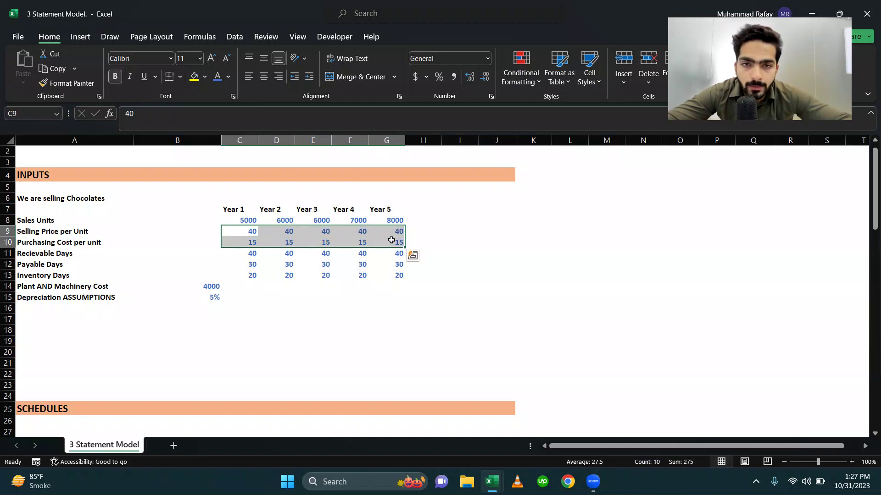
left_click(486, 60)
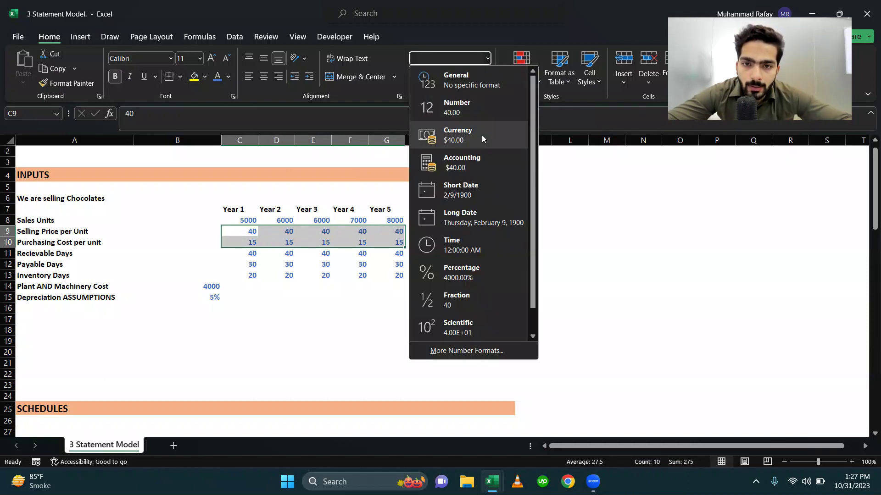
left_click(482, 135)
left_click(480, 78)
left_click(481, 78)
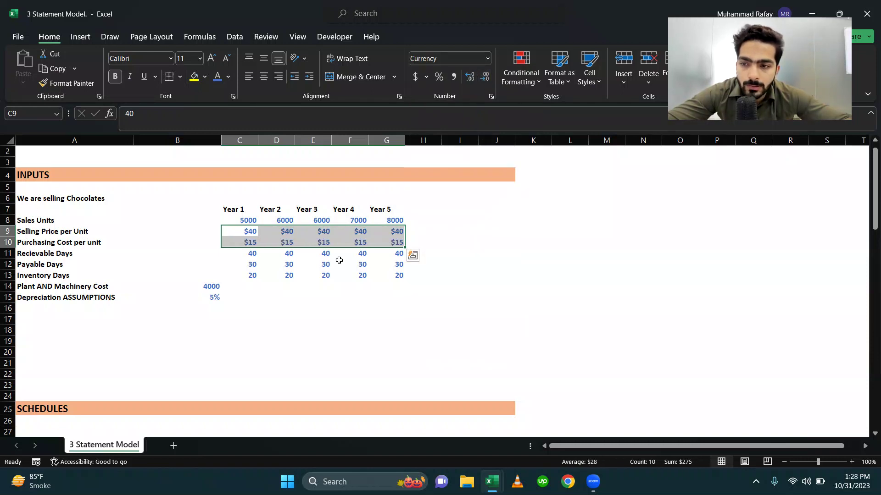
Step: Copy the currency format of the Year 1 Purchasing Cost onto the Plant AND Machinery Cost with Format Painter
left_click(199, 291)
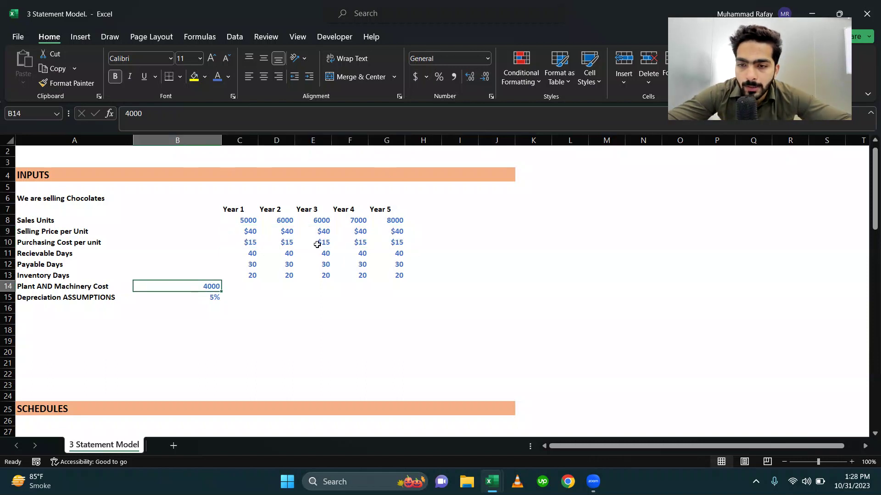
left_click(253, 245)
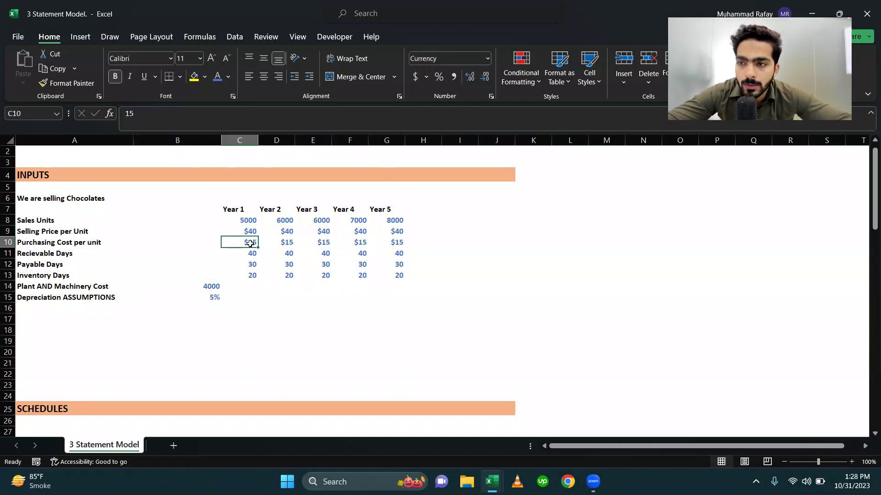
left_click(81, 88)
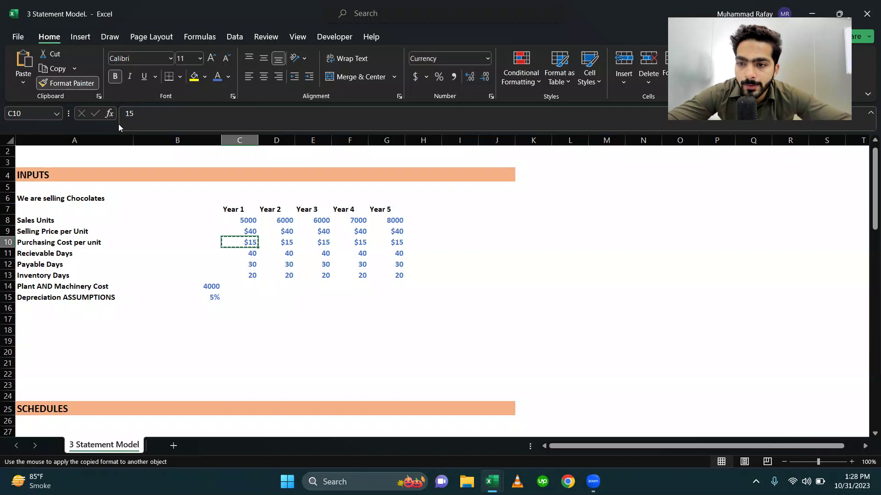
left_click(205, 286)
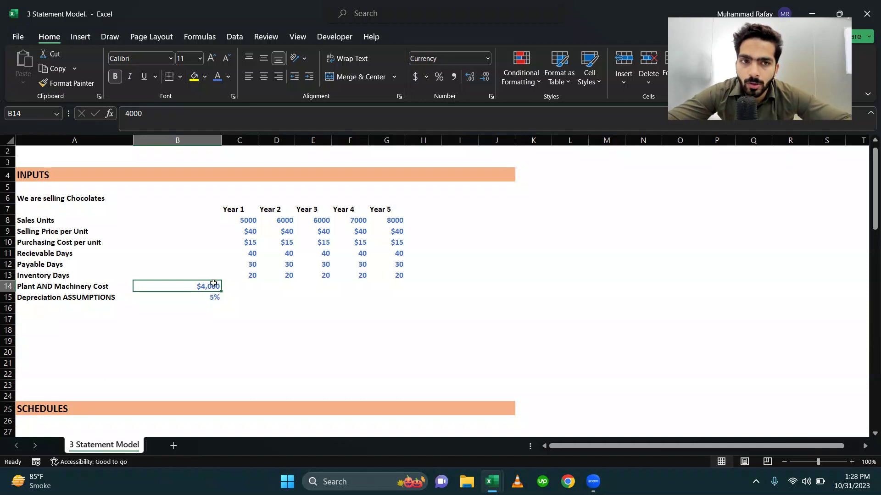
Step: Format the SCHEDULES range C30:G38 as Currency without decimals
scroll(327, 278, "down", 2)
scroll(328, 277, "down", 4)
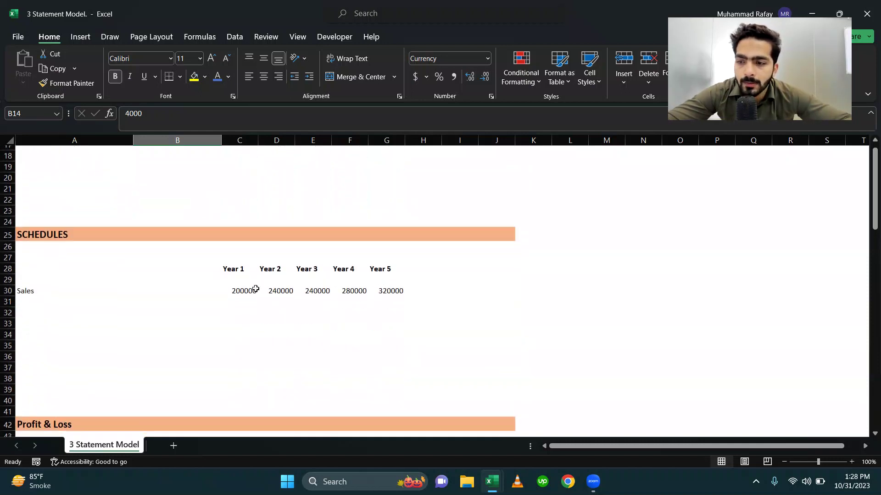
left_click_drag(225, 283, 389, 369)
left_click(487, 58)
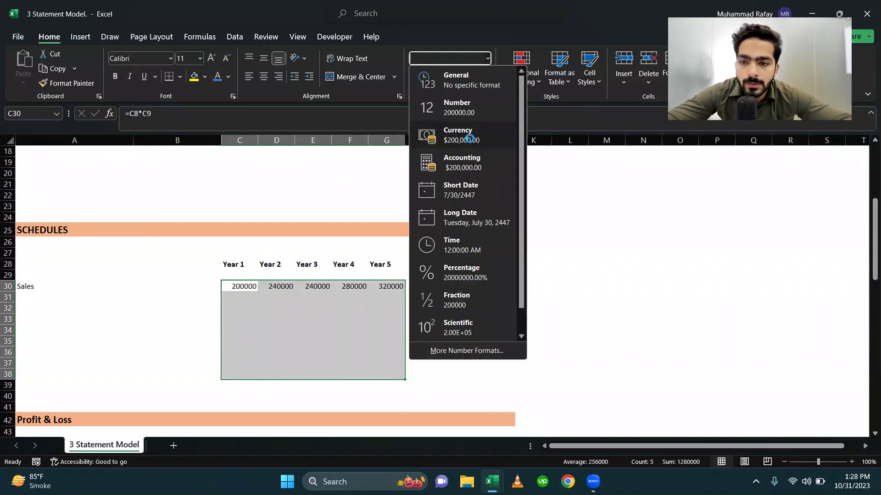
left_click(465, 137)
left_click(485, 78)
left_click(485, 78)
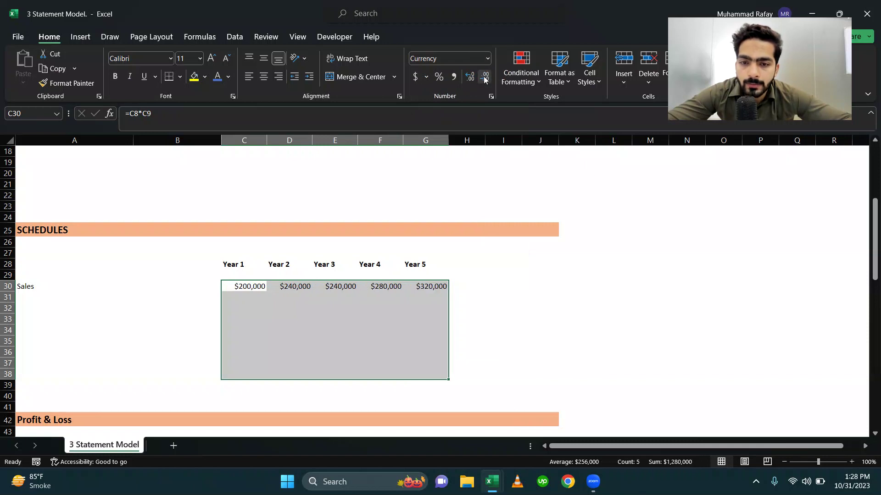
Step: Add a Cost of Goods label in non-bold text below Sales in the SCHEDULES section
left_click(106, 301)
key("Up")
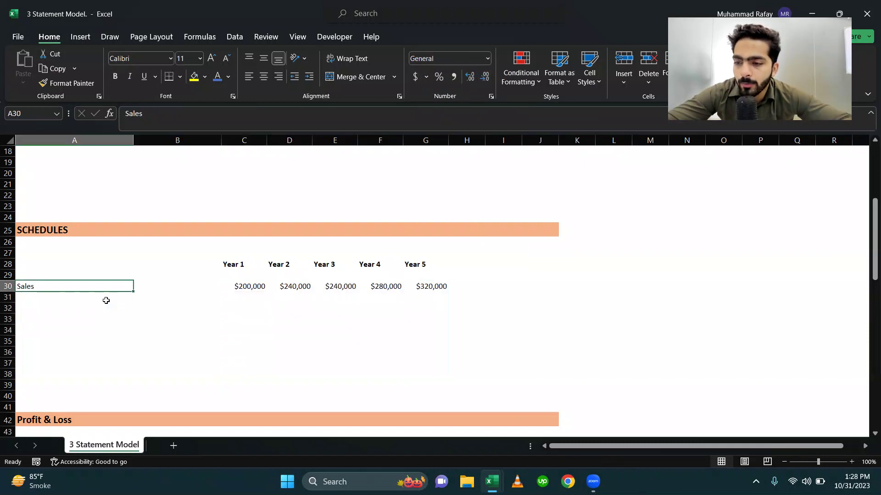
key("Down")
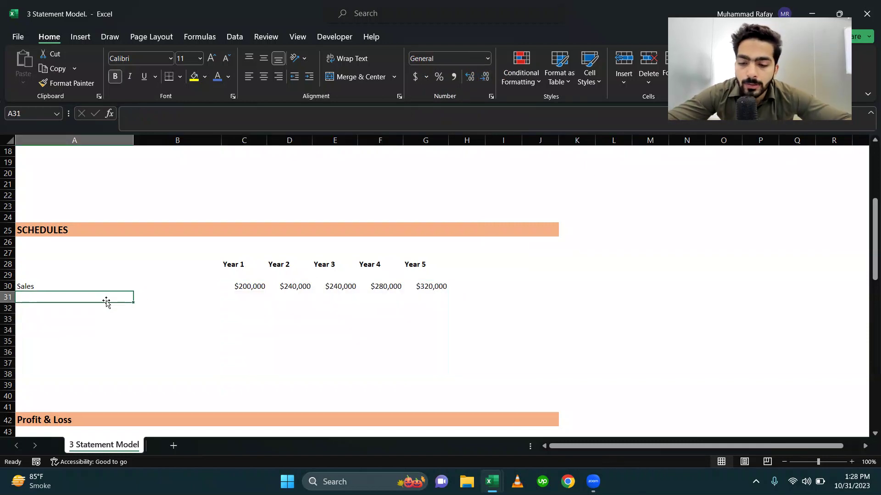
type("Cost ")
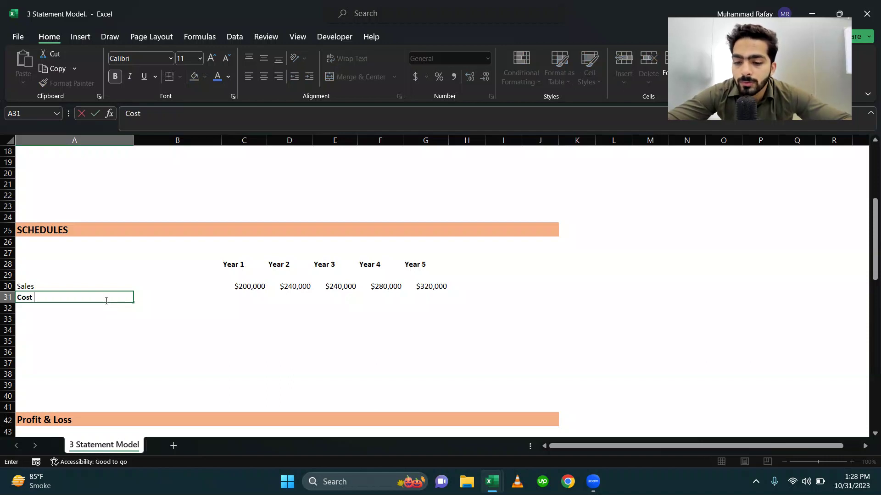
type("of Goods")
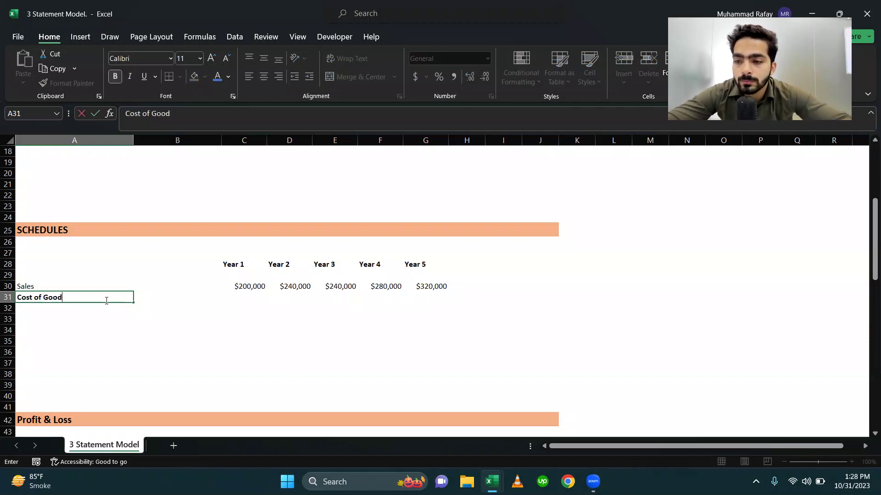
key("Return")
left_click(106, 300)
key("ctrl+b")
Step: Remove bold formatting from the SCHEDULES label cells in column A, from Sales down to row 41
key("Up")
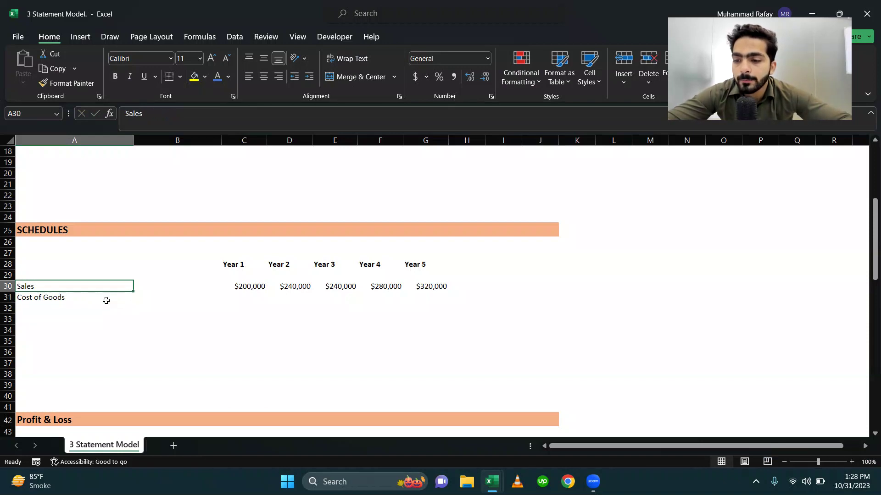
key("shift+Down")
key("shift+Down")
key("shift+Down")
key("shift+Down")
key("shift+Down")
key("shift+Down")
key("shift+Down")
key("shift+Down")
key("shift+Down")
key("shift+Down")
key("shift+Down")
key("ctrl+b")
key("ctrl+b")
Step: Calculate Year 1 Cost of Goods in C31 as Sales Units times Purchasing Cost per unit (=C8*C10)
left_click(106, 300)
key("Up")
key("Down")
key("Right")
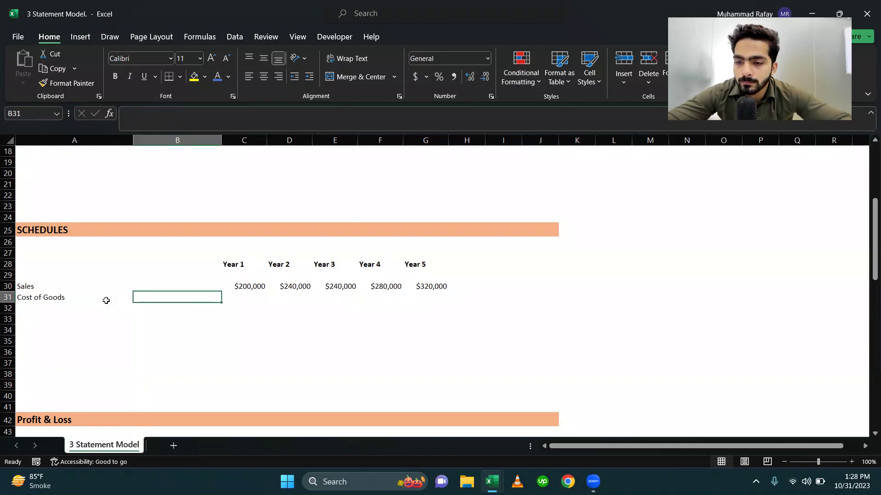
key("Right")
type("=")
scroll(208, 273, "up", 4)
left_click(257, 174)
type("*")
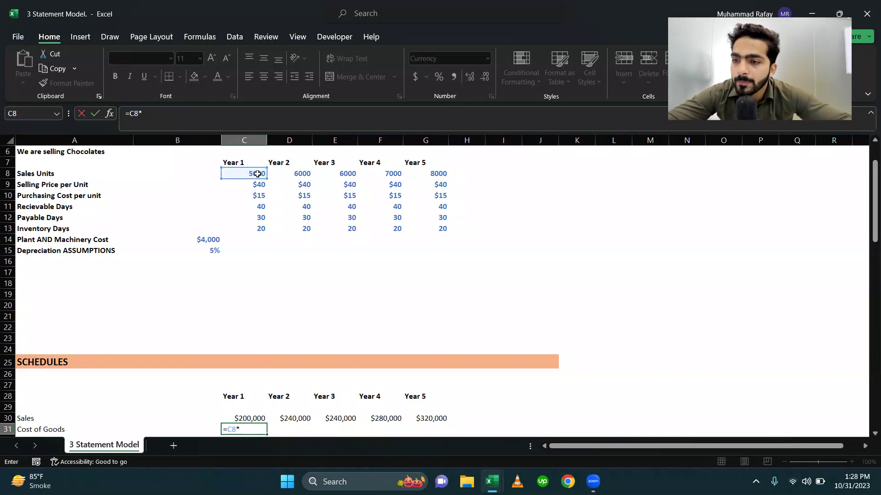
left_click(259, 195)
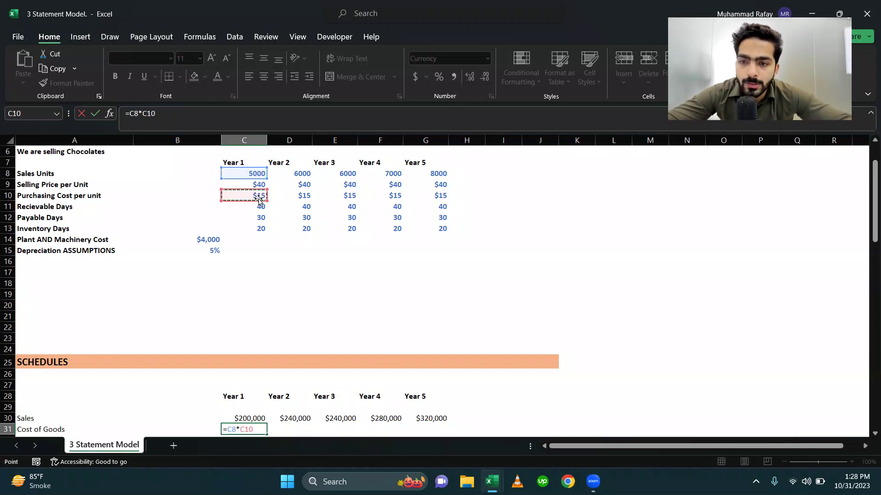
key("Return")
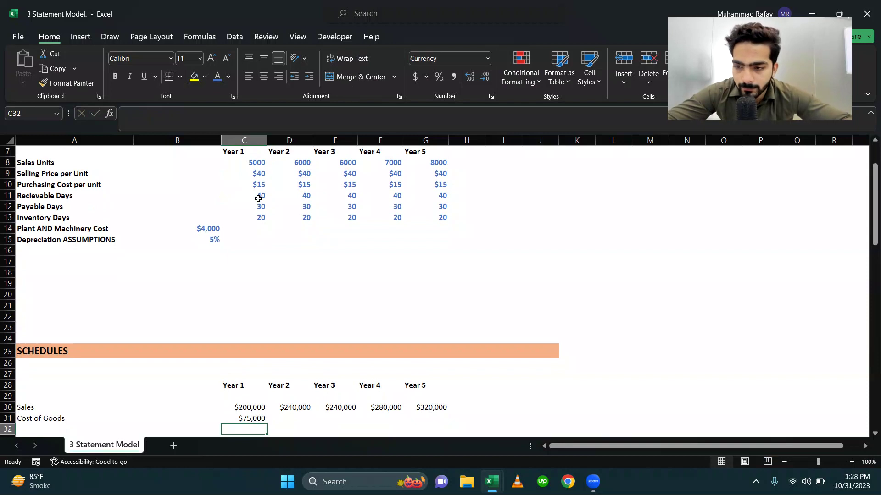
Step: Copy the Year 1 Cost of Goods formula across to Years 2 to 5
key("Up")
key("ctrl+c")
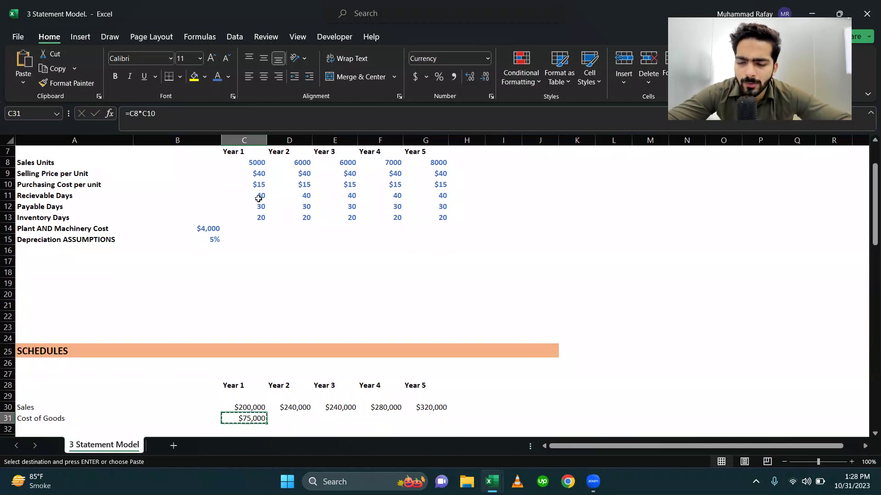
key("shift+Right")
key("shift+Right")
key("shift+Right")
key("shift+Right")
key("Return")
key("Down")
key("Left")
key("Left")
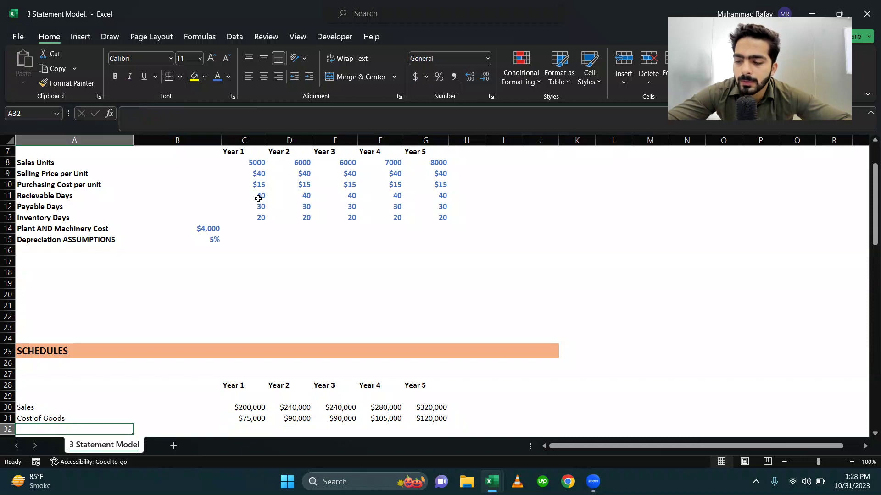
key("Down")
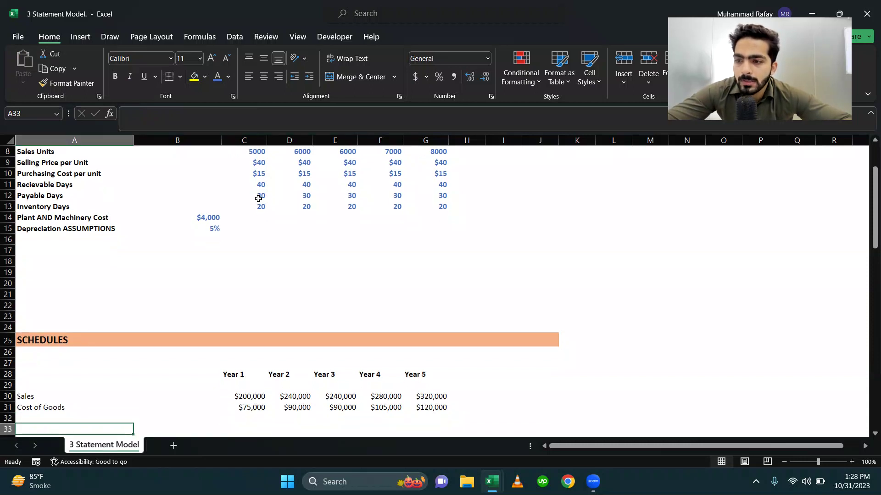
key("Up")
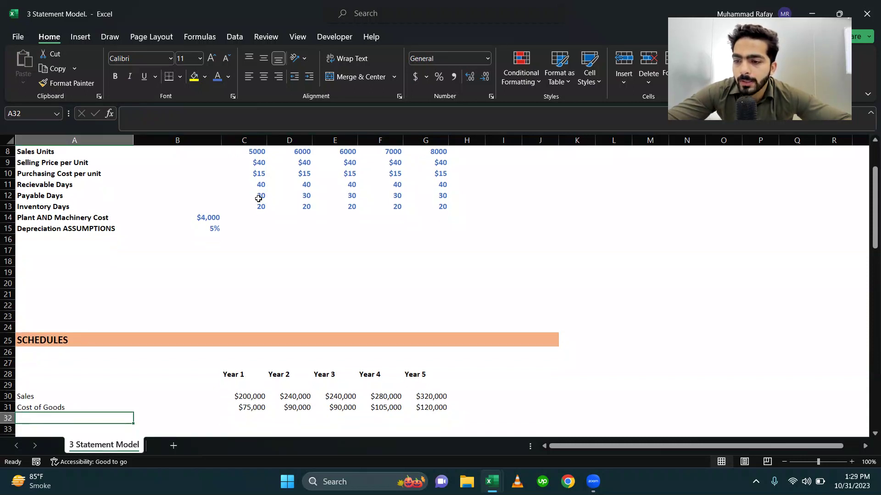
key("Up")
key("Up")
key("Up")
key("Up")
key("Up")
key("Up")
key("Up")
key("Up")
key("Up")
key("Up")
key("Up")
key("Up")
key("Up")
key("Up")
key("Up")
key("Up")
key("Up")
key("Up")
key("Up")
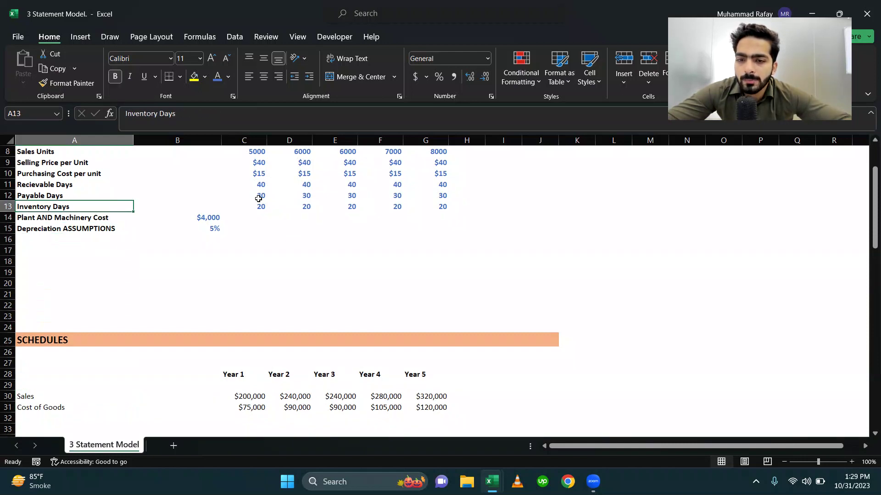
key("shift+space")
key("ctrl+shift+equal")
key("ctrl+shift+equal")
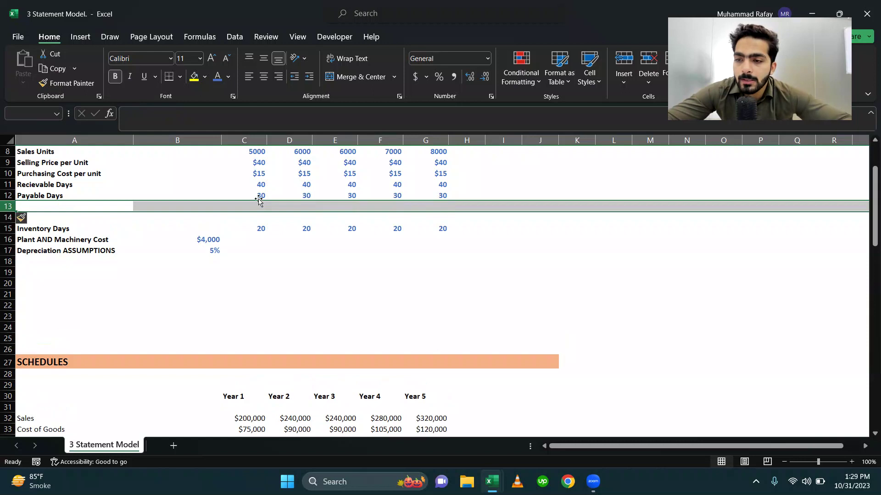
key("ctrl+minus")
key("ctrl+minus")
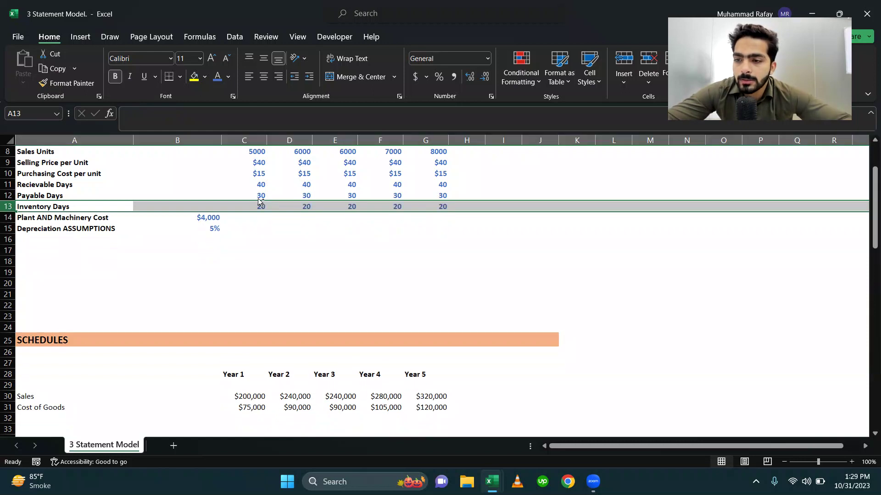
Step: Insert three blank rows above Recievable Days in the input assumptions
key("Up")
key("Up")
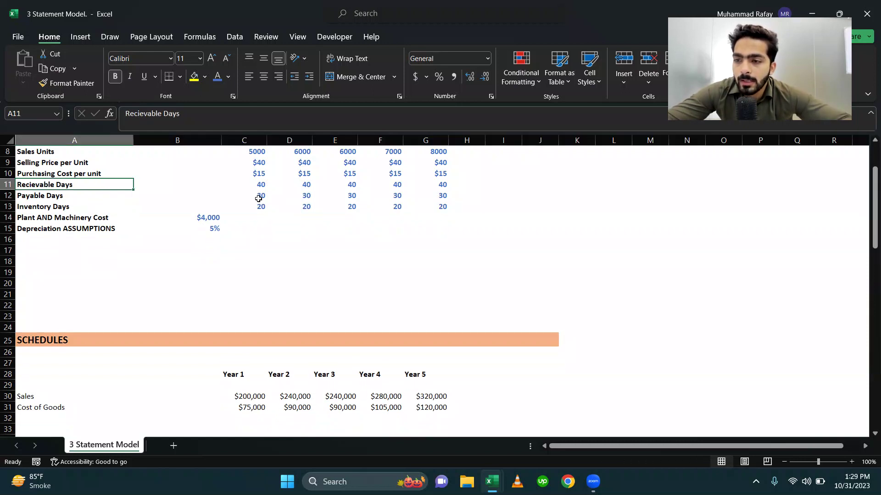
key("Up")
key("Down")
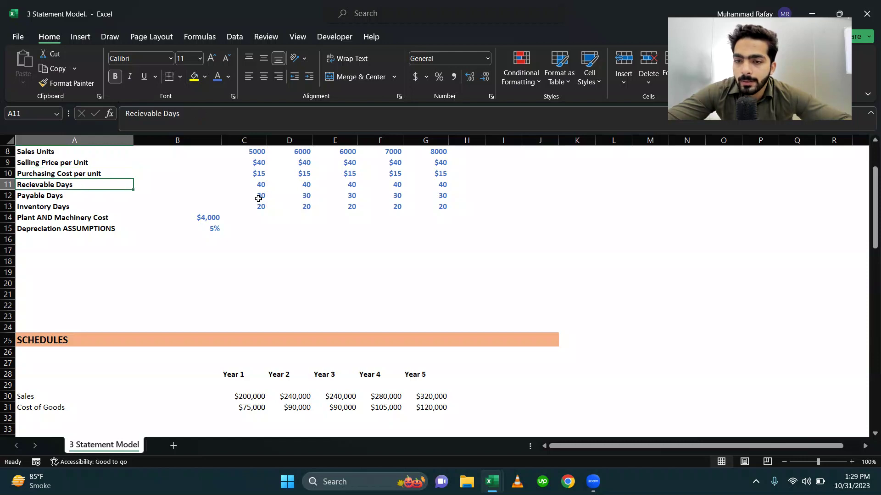
key("shift+space")
key("ctrl+shift+equal")
key("ctrl+shift+equal")
key("ctrl+shift+equal")
key("Up")
key("Down")
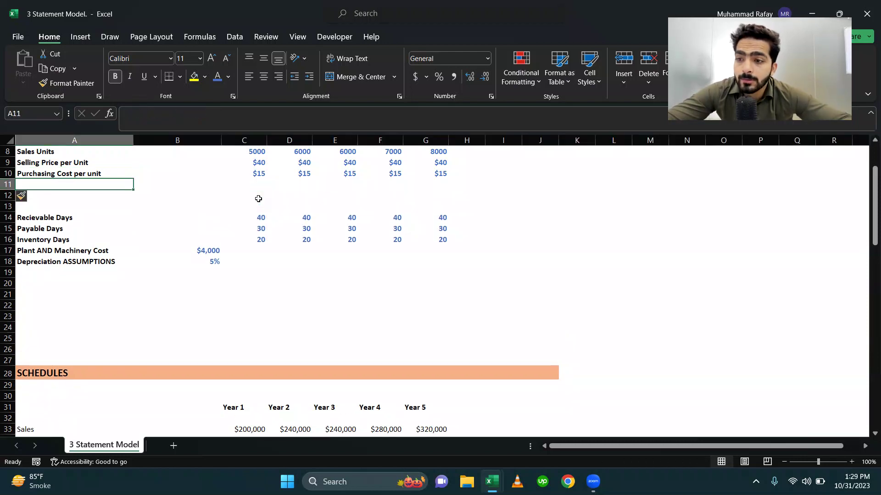
Step: Label the three new assumption rows Rental expense, Office expense and Travel Expenses
type("Rent")
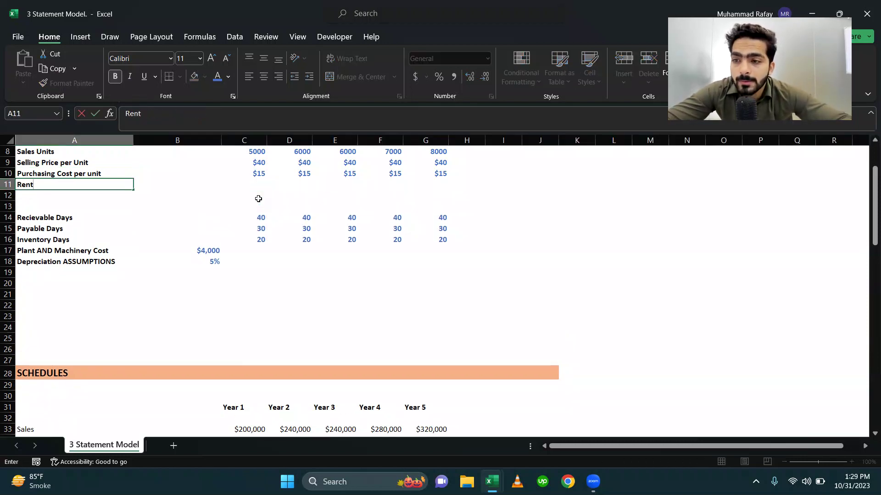
type("al expense")
key("Return")
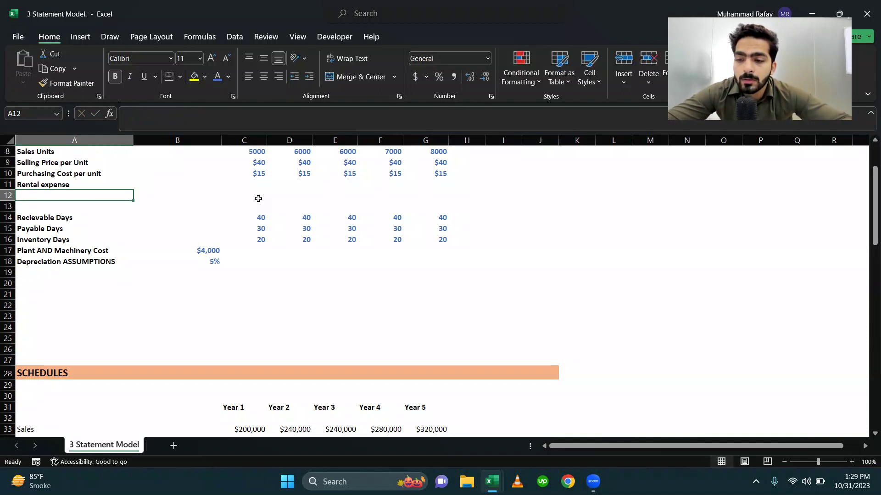
type("F")
type("OF")
type("ffice expens")
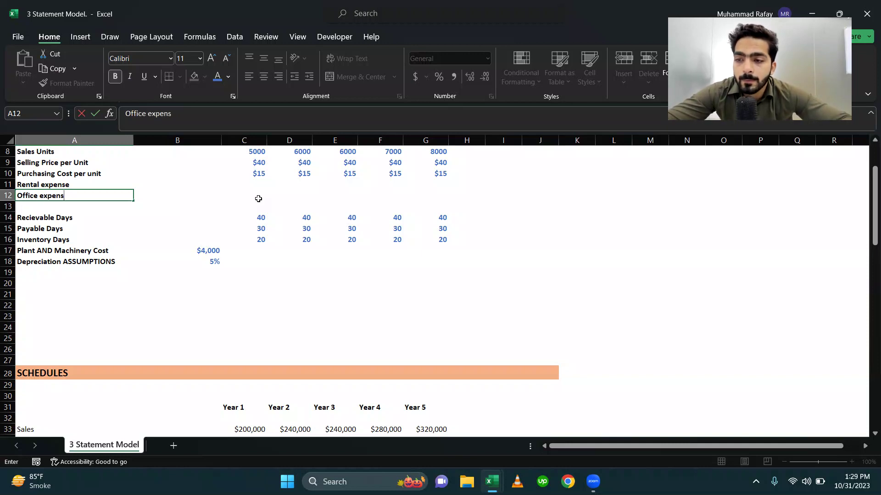
type("e")
key("Return")
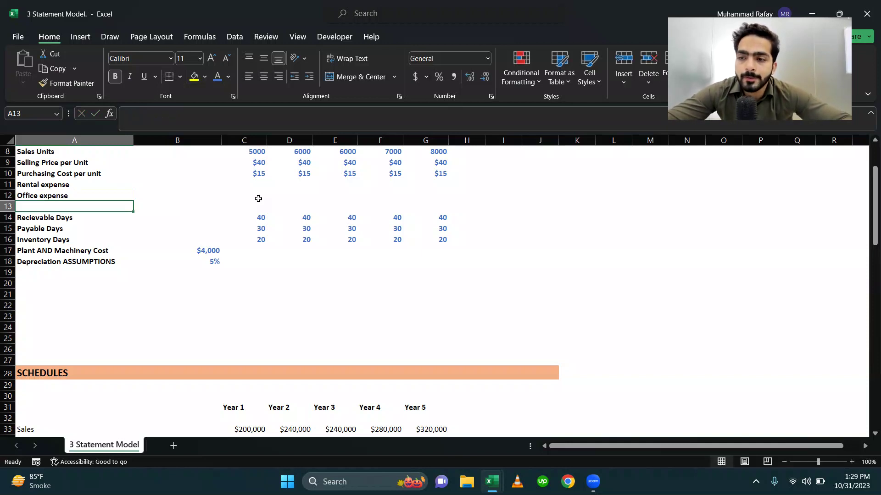
type("Travel")
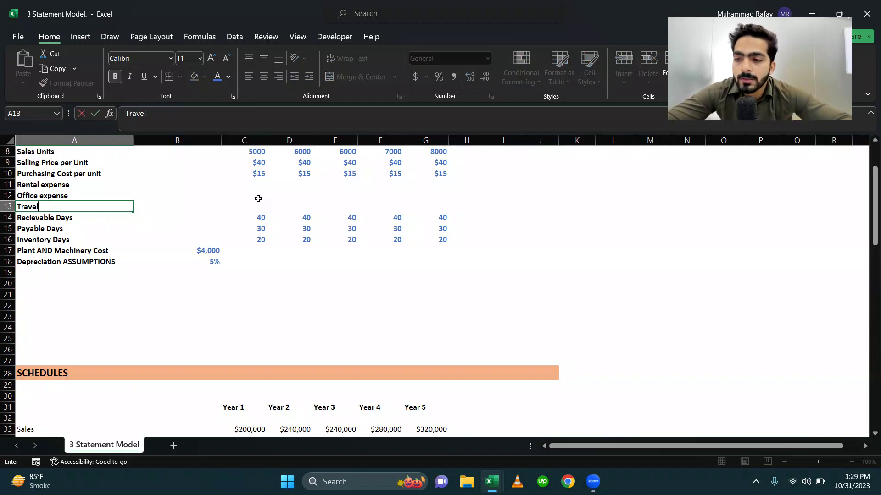
key("Tab")
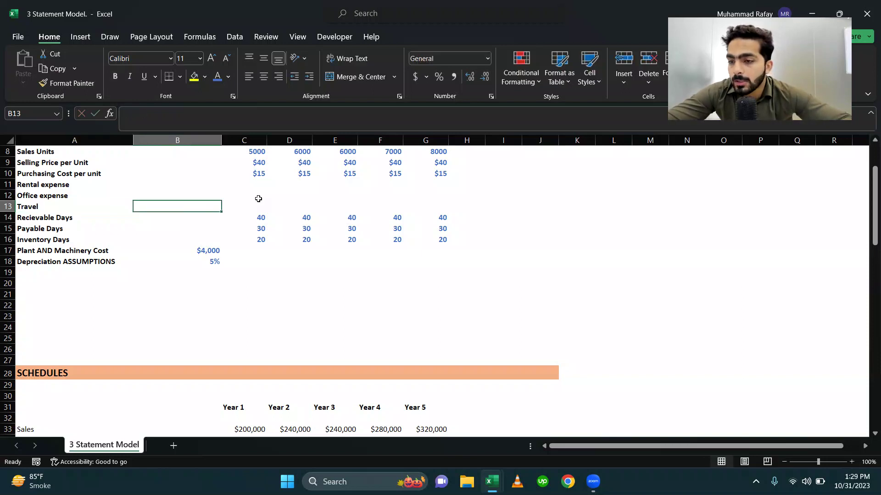
key("Left")
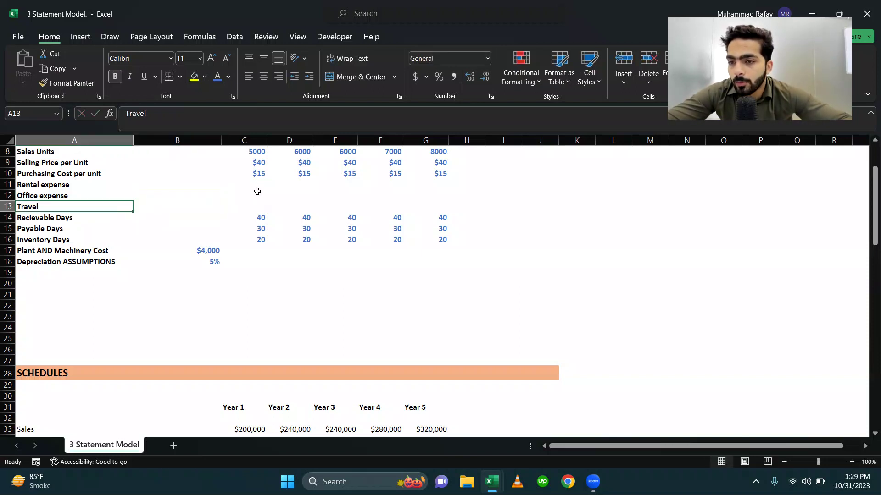
left_click(254, 118)
type("Expenses")
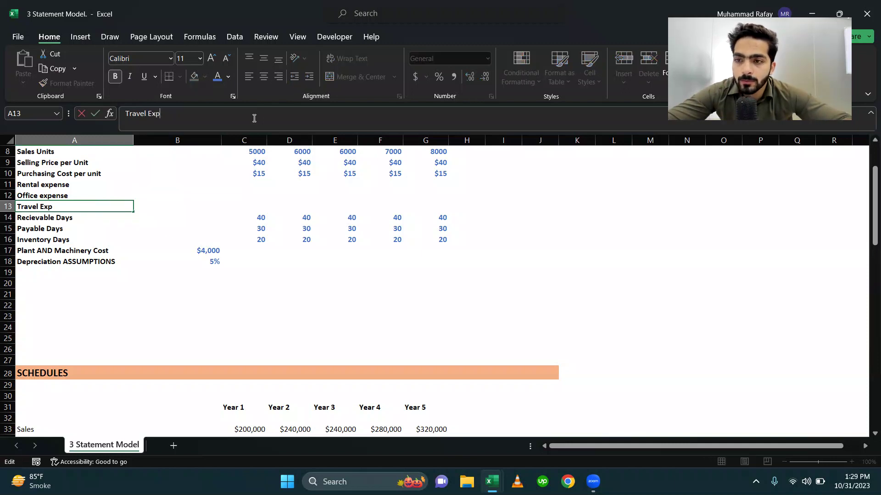
key("Return")
Step: Enter the Year 1 assumptions: 400 for Rental expense, 300 for Office expense and 700 for Travel Expenses
key("Up")
key("Up")
key("Up")
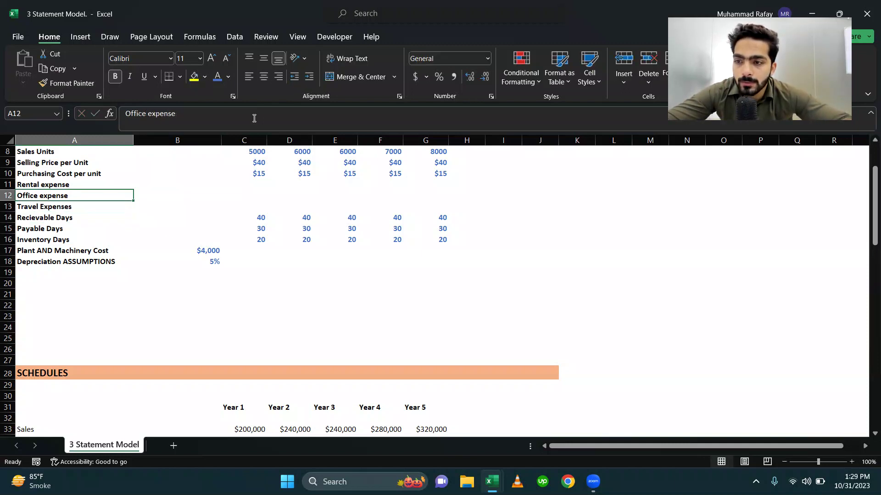
key("Right")
key("Right")
key("Right")
key("Left")
type("400")
key("Return")
type("300")
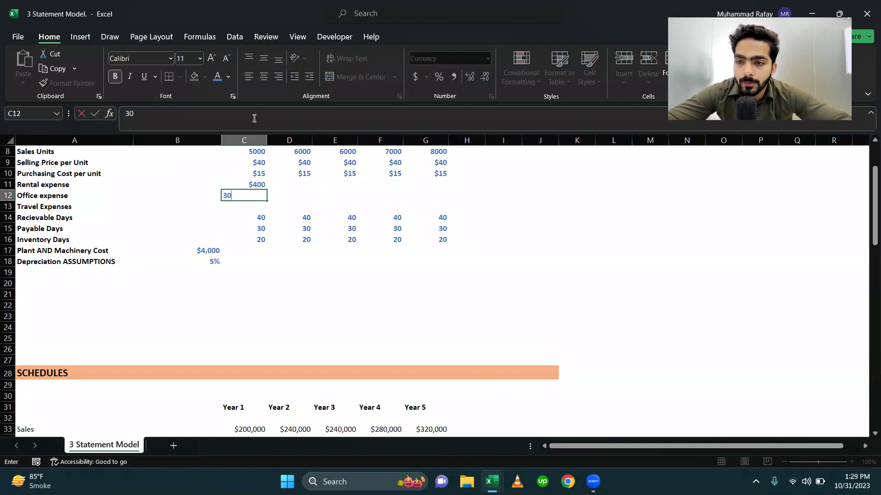
key("Return")
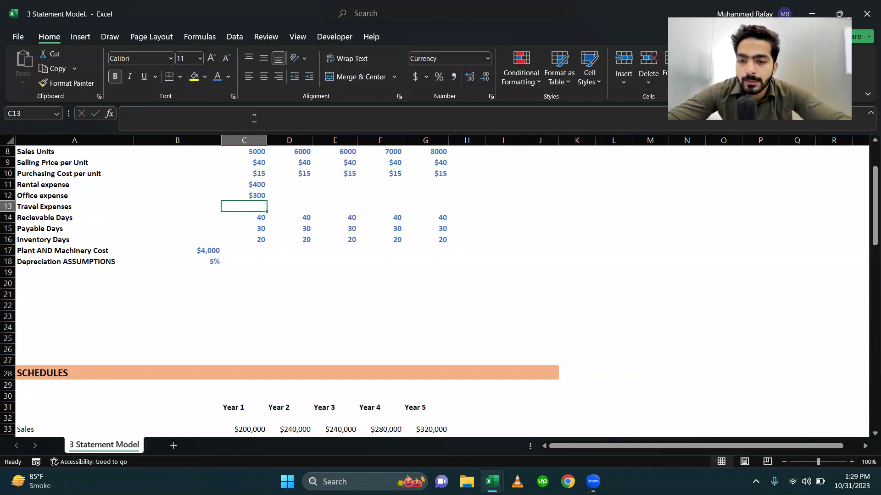
type("70")
key("Return")
Step: Copy the Year 1 rental, office and travel expense values across to Years 2 to 5
key("Up")
key("Up")
key("Up")
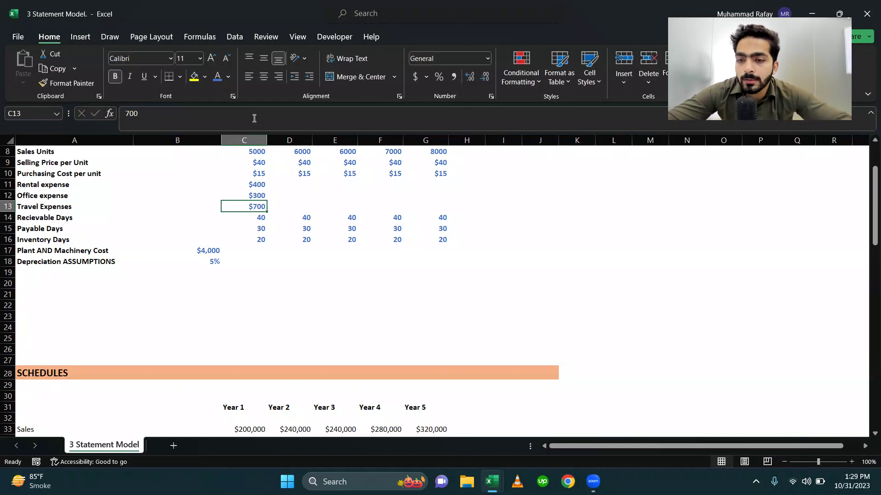
key("shift+Down")
key("shift+Down")
key("ctrl+c")
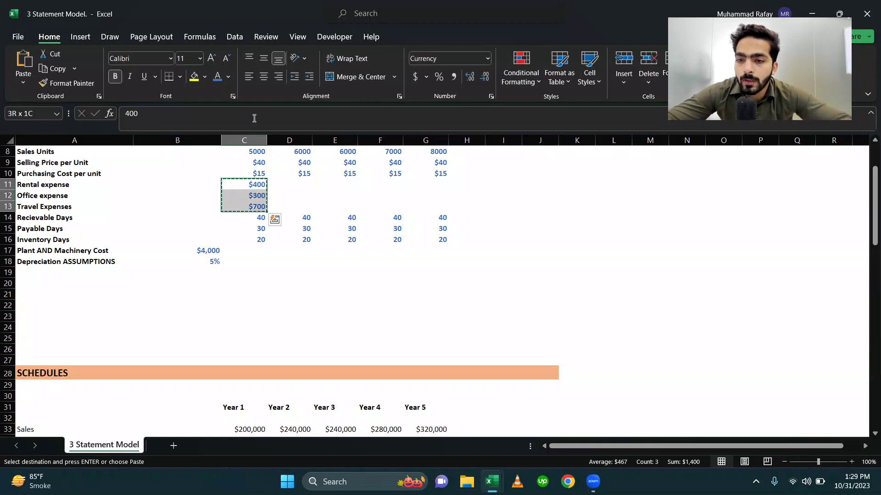
key("Right")
key("shift+Right")
key("shift+Right")
key("shift+Right")
key("shift+Down")
key("shift+Down")
key("Return")
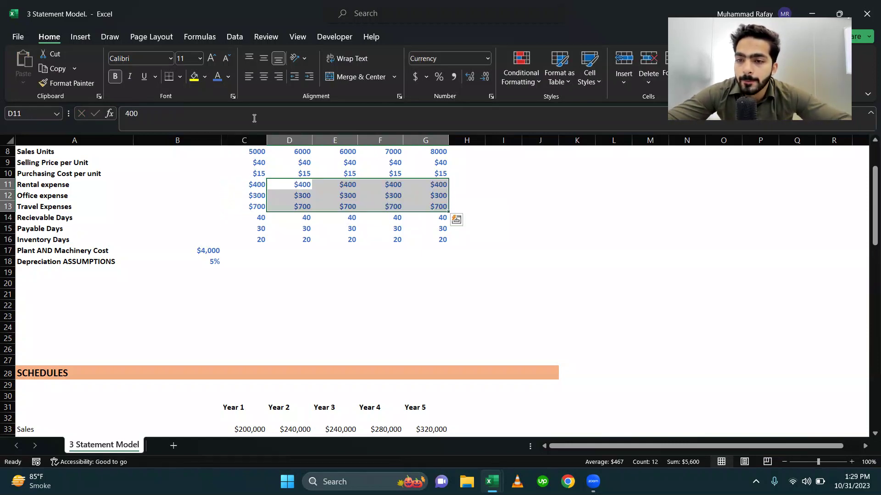
Step: Add the row labels Inventory, Recievables and Payables below Cost of Goods in the schedules section
key("Down")
key("Down")
key("Left")
key("Left")
key("Left")
key("Down")
key("Down")
key("Down")
key("Down")
key("Down")
key("Down")
key("Down")
key("Down")
key("Down")
key("Down")
key("Down")
key("Down")
key("Down")
key("Down")
key("Down")
key("Down")
key("Down")
key("Down")
key("Down")
key("Down")
key("Down")
key("Down")
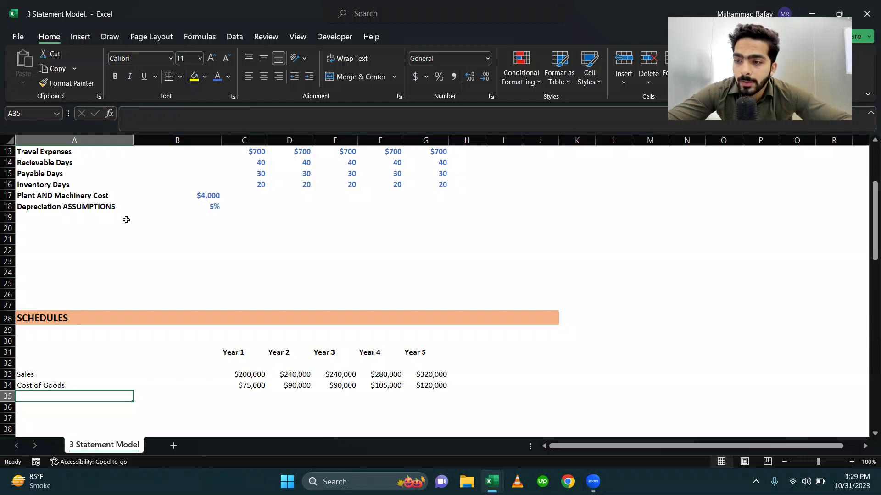
scroll(126, 220, "up", 2)
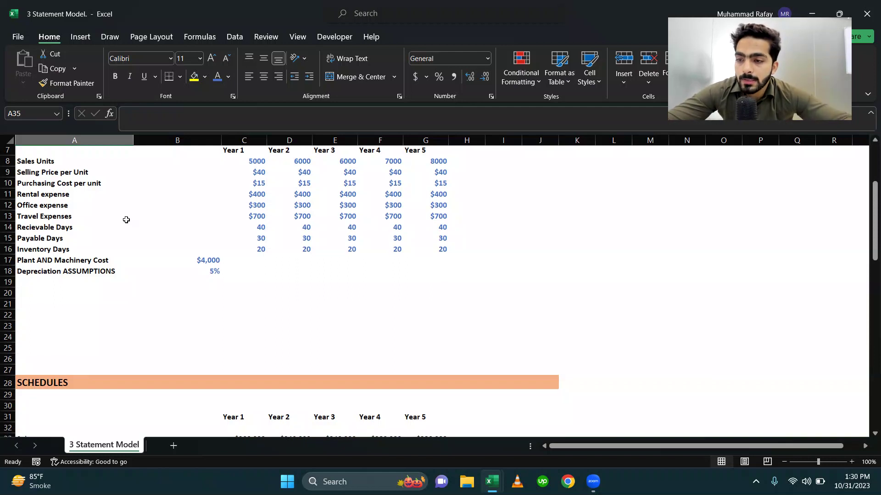
scroll(126, 219, "down", 6)
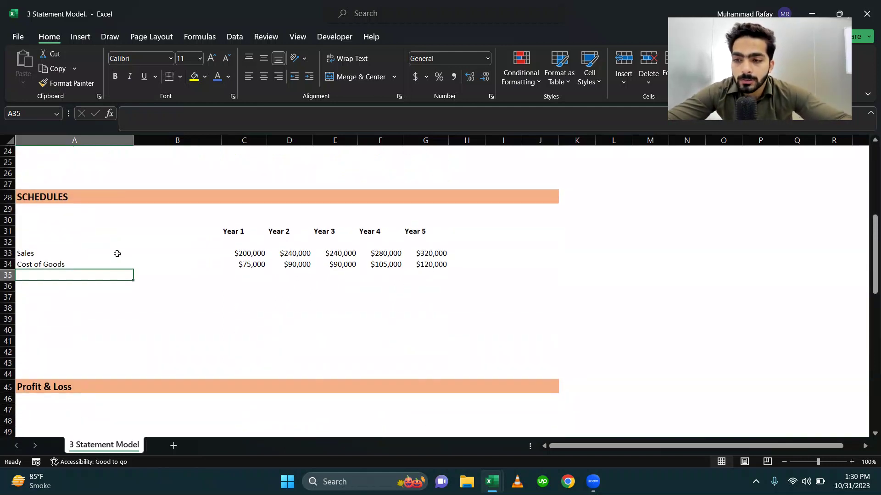
type("Inventro")
key("BackSpace")
key("BackSpace")
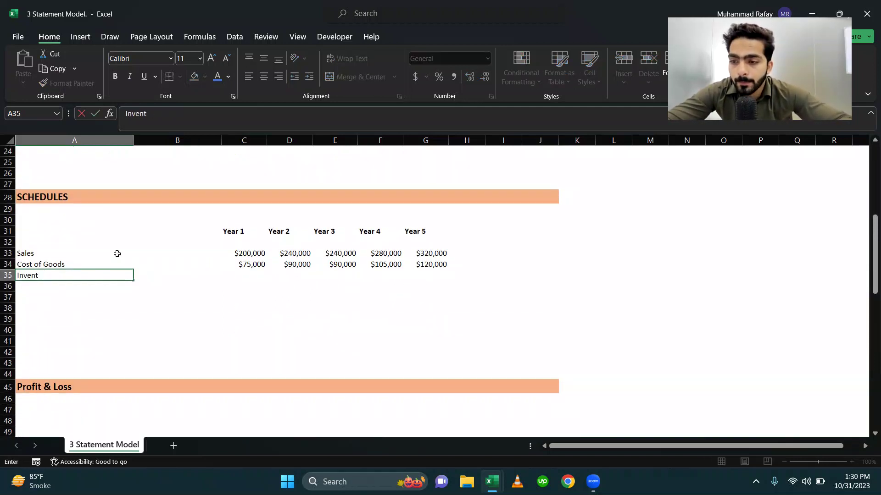
key("Return")
type("Recu")
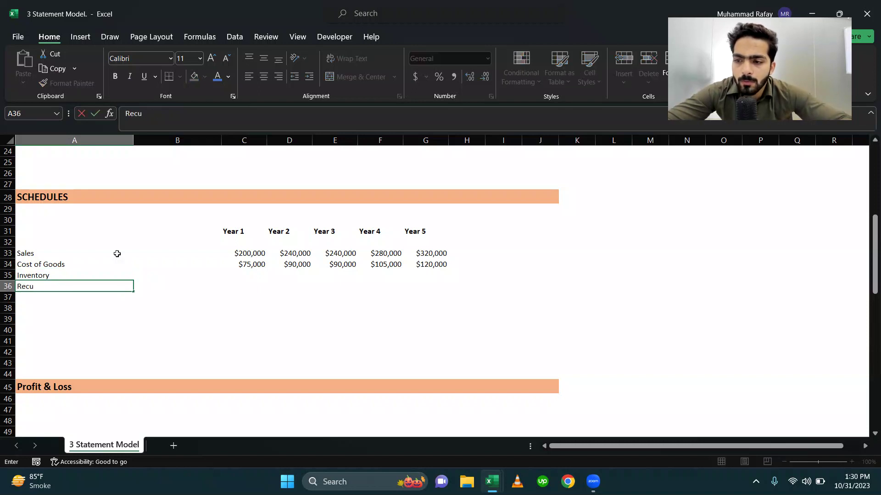
type("v")
key("BackSpace")
key("BackSpace")
type("ievables")
key("Return")
type("Paya")
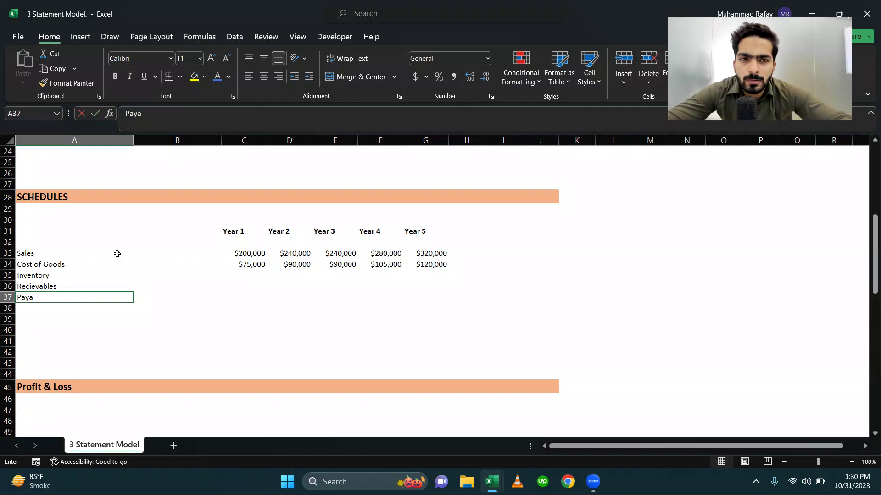
type("bles")
key("Return")
Step: Calculate Year 1 Inventory in the schedules as Cost of Goods times Inventory Days divided by 365, using =C34*C16/365
key("Up")
key("Up")
key("Up")
key("Up")
key("Down")
key("Right")
key("Right")
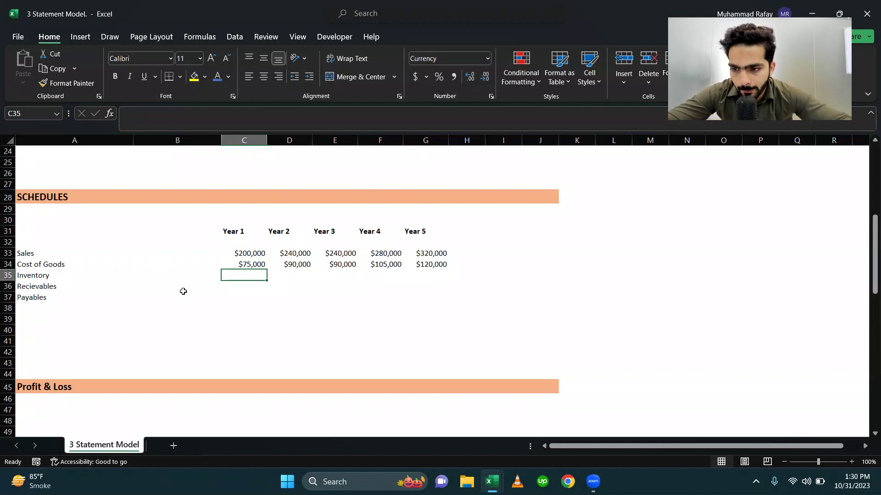
type("=")
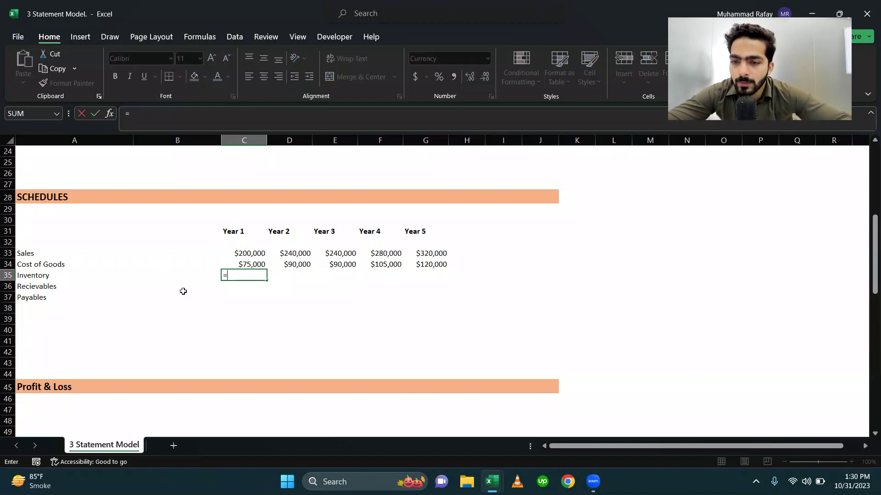
key("Up")
type("*")
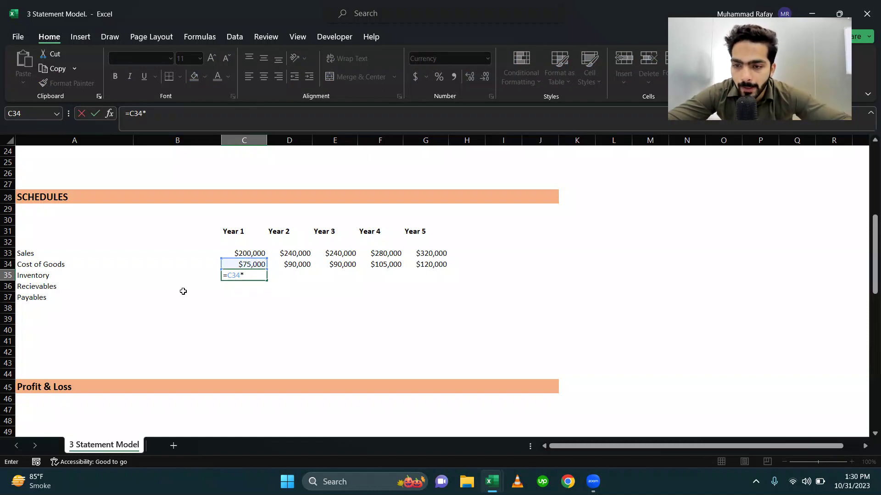
scroll(183, 291, "up", 6)
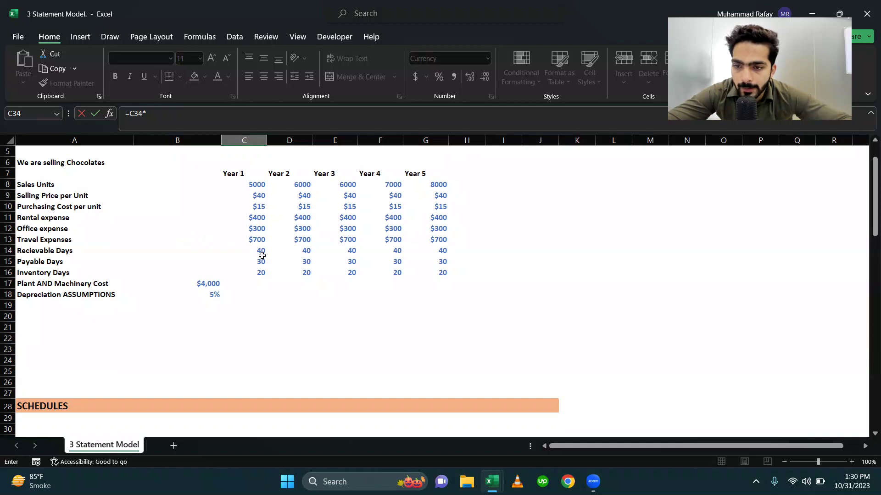
left_click(261, 273)
type("/365")
key("Return")
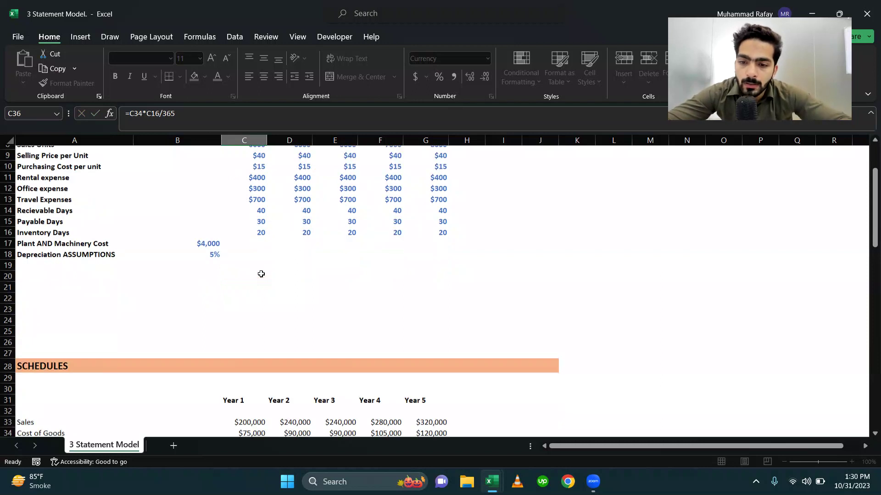
Step: Copy the Year 1 Inventory formula across to Years 2 to 5
key("Up")
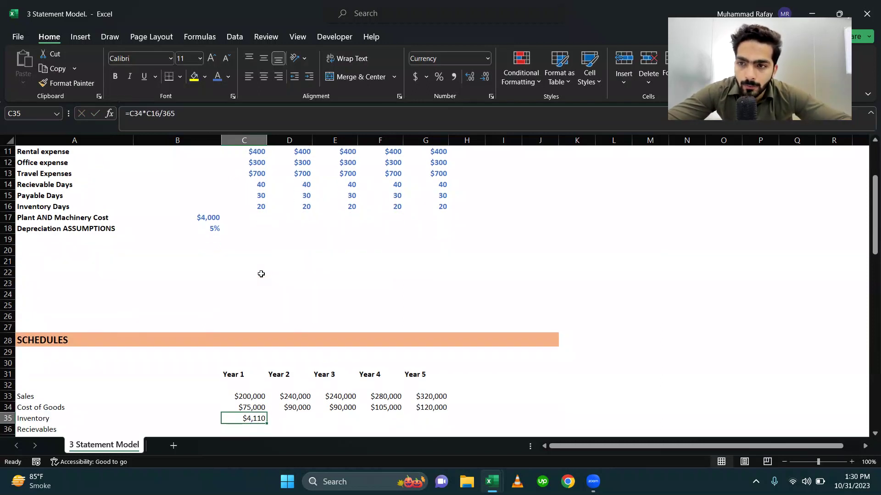
key("ctrl+c")
key("Right")
key("shift+Right")
key("shift+Right")
key("shift+Right")
key("Return")
Step: Calculate Year 1 Recievables in the schedules as Sales times Recievable Days divided by 365, using =C33*C14/365
key("Left")
key("Left")
key("Left")
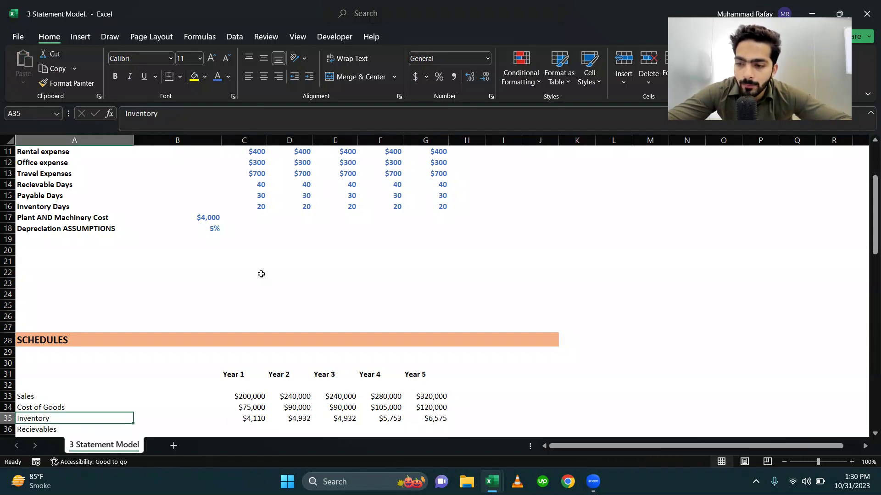
key("Down")
key("Down")
key("Up")
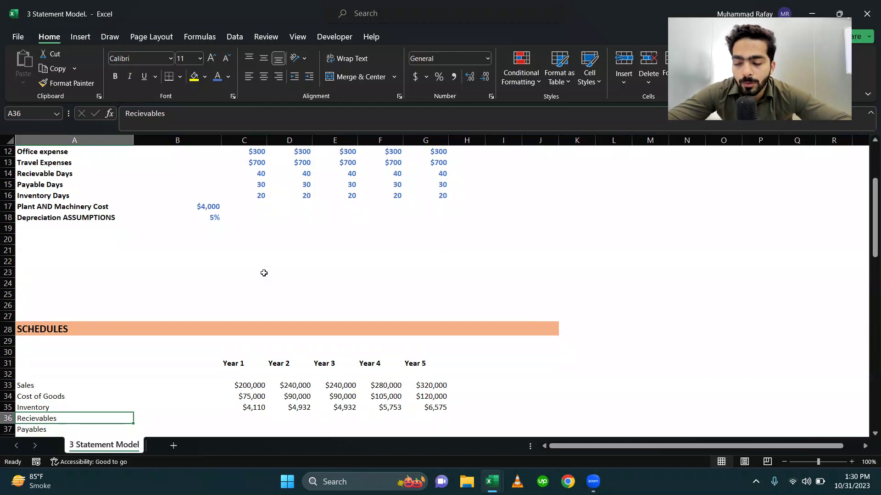
key("Right")
key("Right")
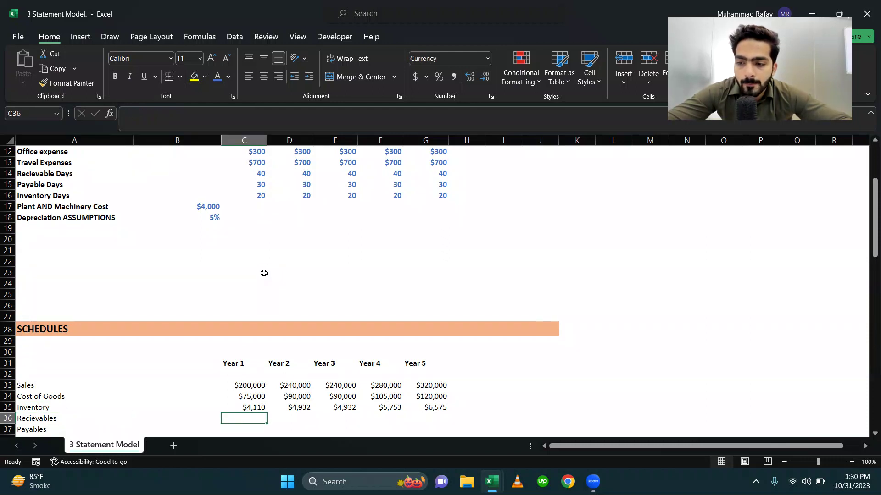
type("=")
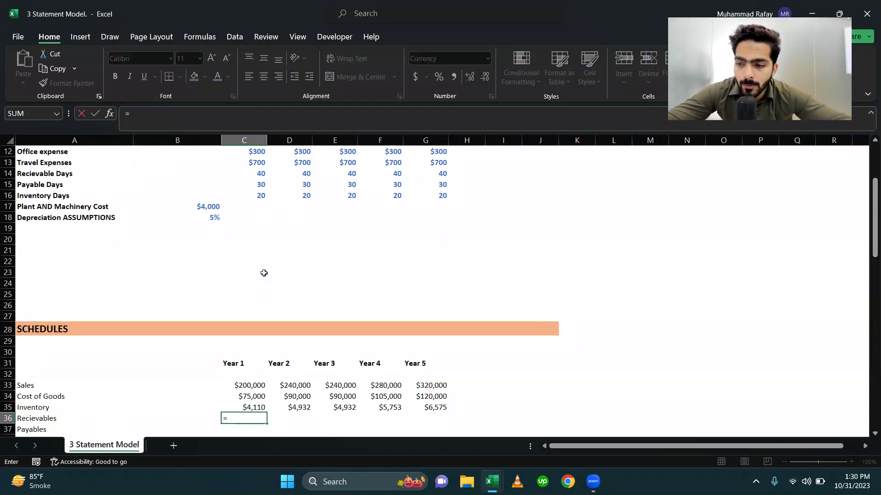
left_click(241, 385)
type("*")
scroll(241, 386, "up", 2)
scroll(240, 386, "up", 1)
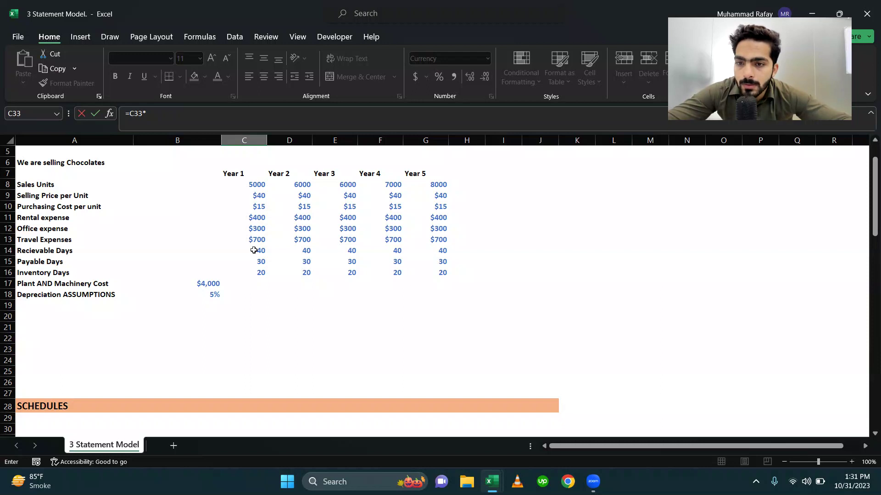
left_click(253, 250)
type("/")
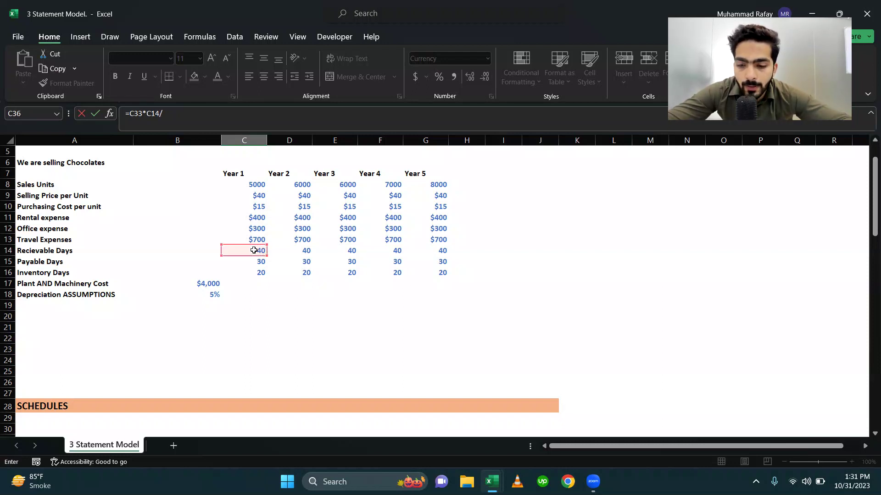
type("365")
key("ctrl+Return")
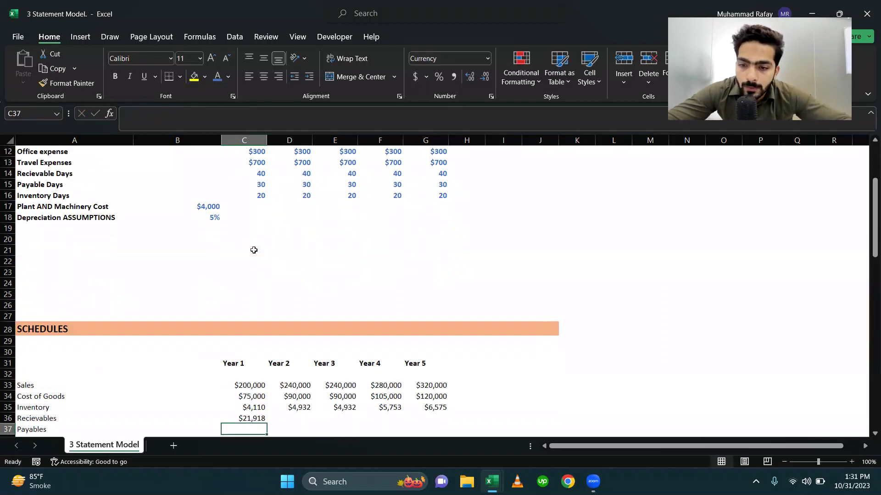
Step: Copy the Year 1 Recievables formula across to Years 2 to 5
key("ctrl+c")
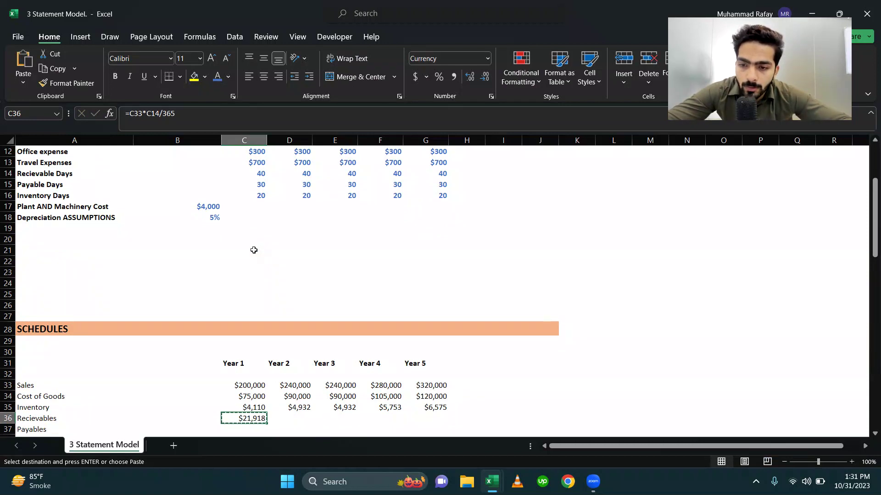
key("shift+Right")
key("shift+Right")
key("shift+Right")
key("shift+Right")
key("Return")
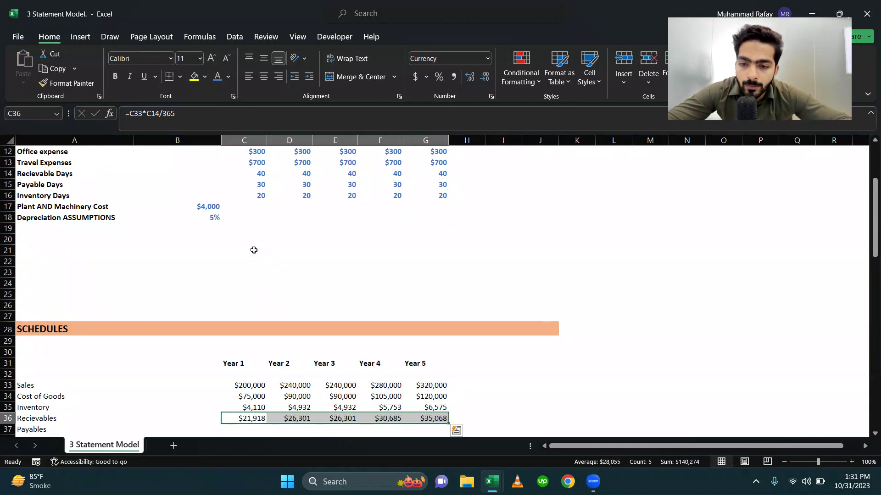
Step: Calculate Year 1 Payables in the schedules as Cost of Goods times Payable Days divided by 365, using =C34*C15/365
key("Down")
key("Down")
key("Down")
key("Up")
key("Up")
key("Up")
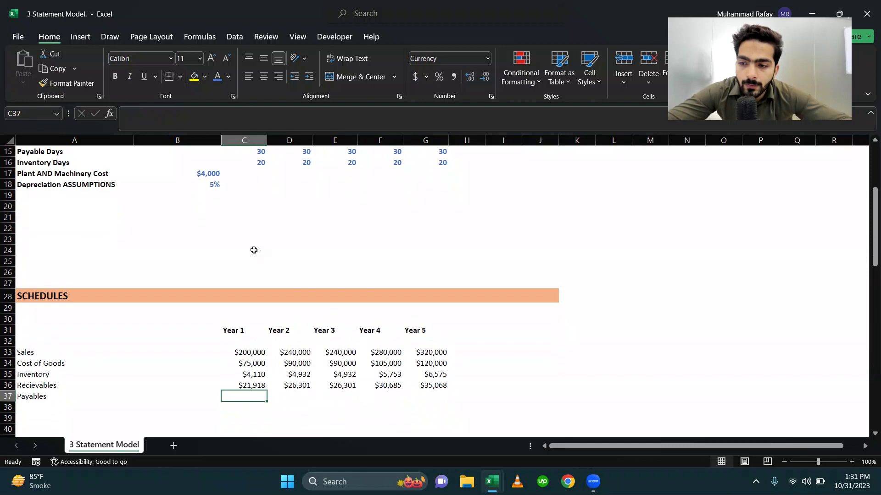
type("=")
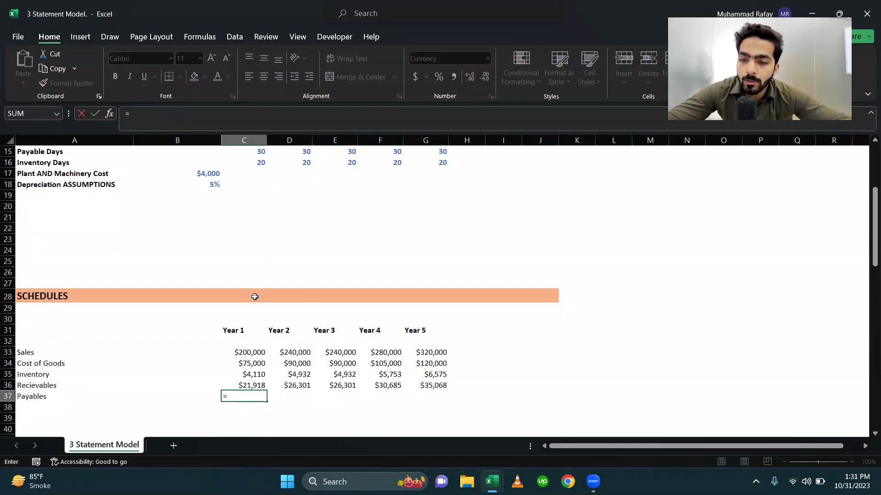
left_click(247, 366)
type("*")
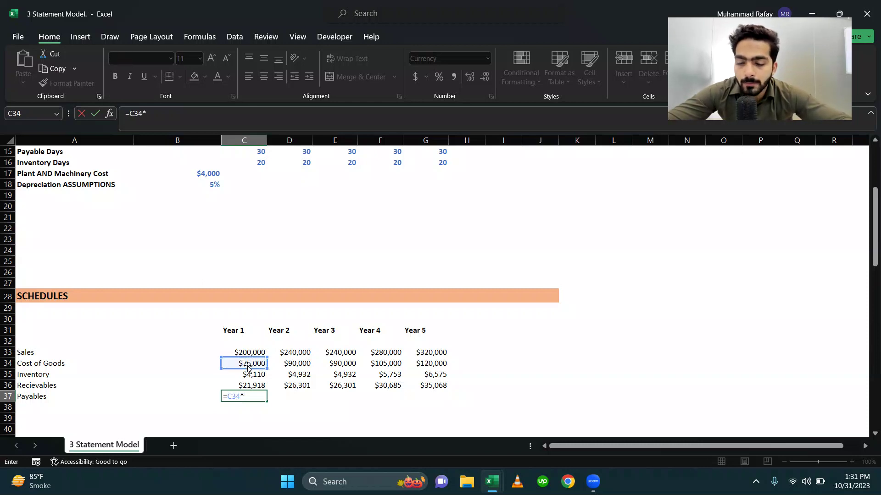
scroll(247, 366, "up", 3)
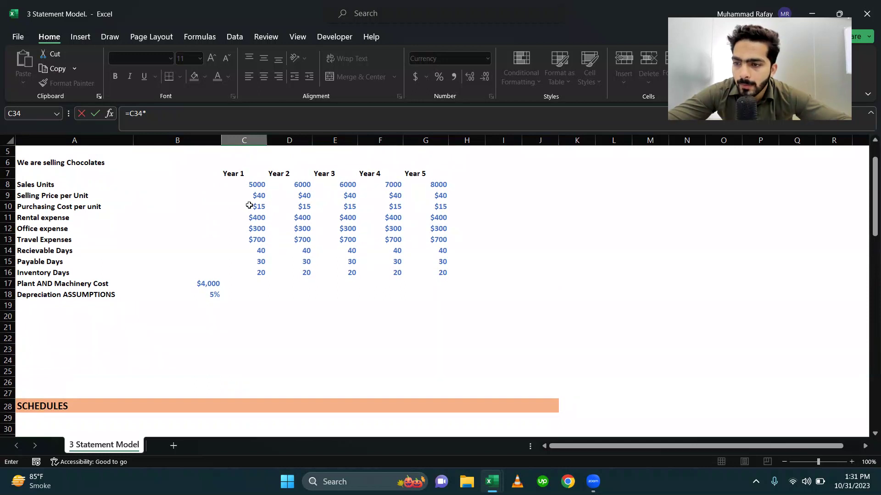
left_click(260, 261)
type("/")
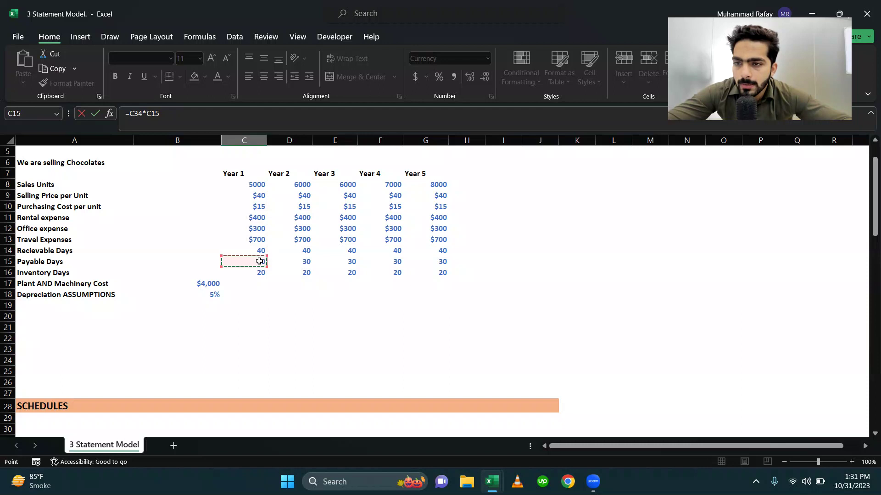
type("365")
key("Return")
Step: Copy the Year 1 Payables formula across to Years 2 to 5
key("Up")
key("ctrl+c")
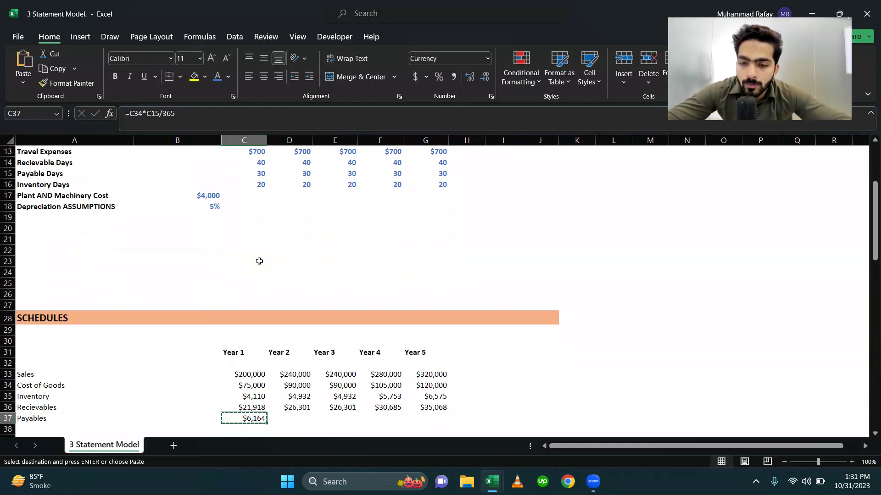
key("shift+Right")
key("shift+Right")
key("shift+Right")
key("shift+Right")
key("Return")
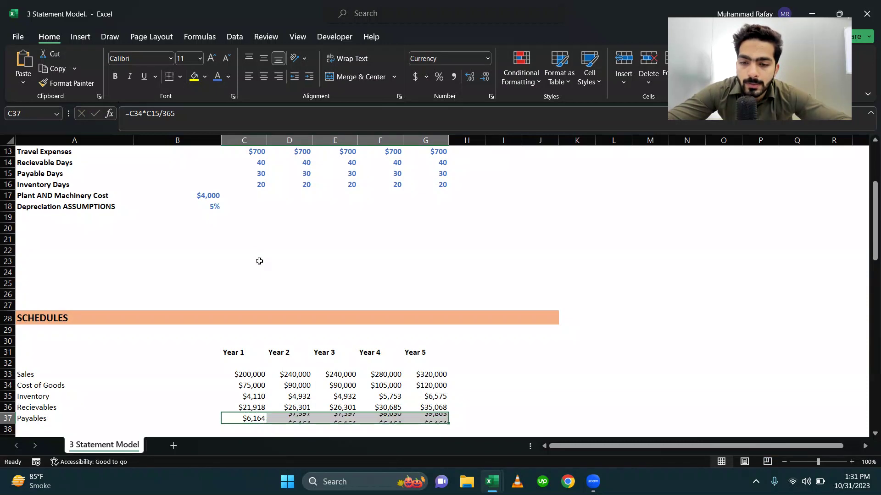
Step: Add a Depreciation row label directly below Payables in the schedules section
key("Down")
key("Down")
key("Down")
key("Down")
key("Down")
key("Down")
key("Down")
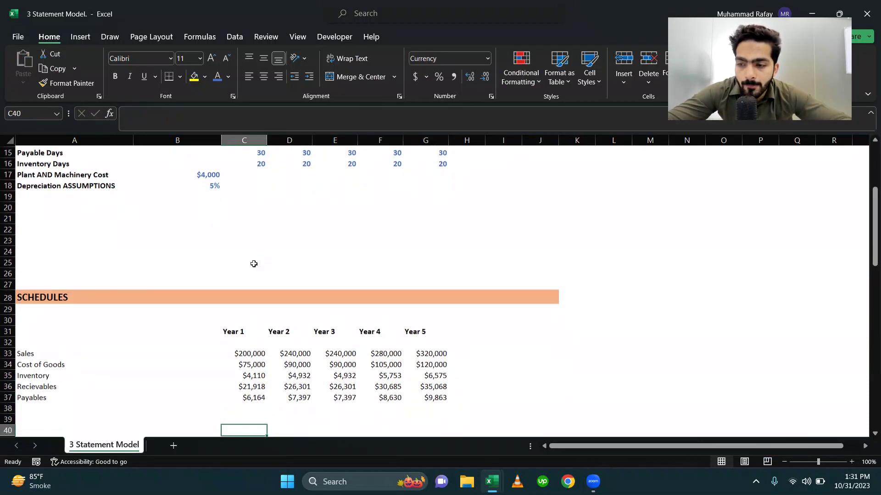
key("Up")
key("Up")
key("Up")
key("Up")
key("Up")
key("Up")
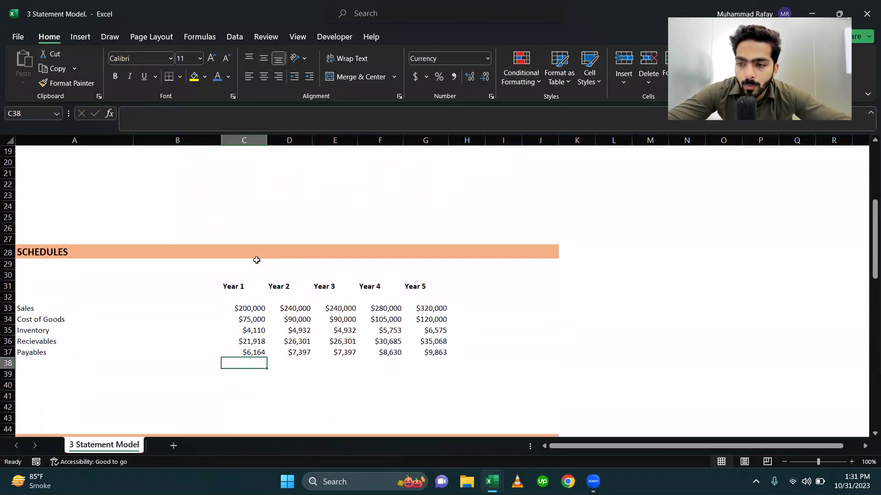
key("Left")
key("Left")
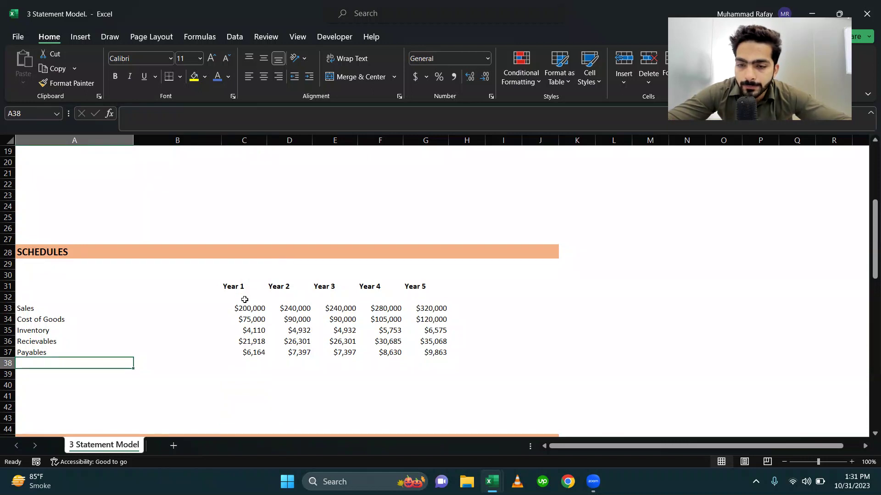
type("De")
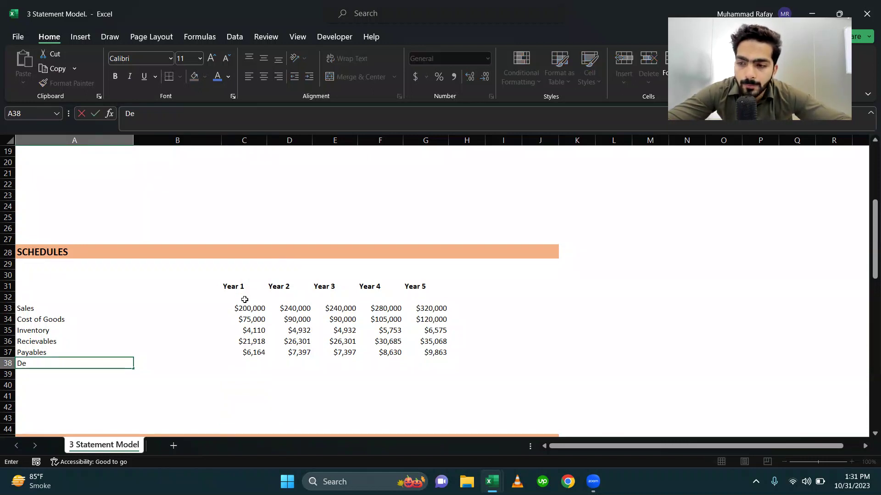
type("precia")
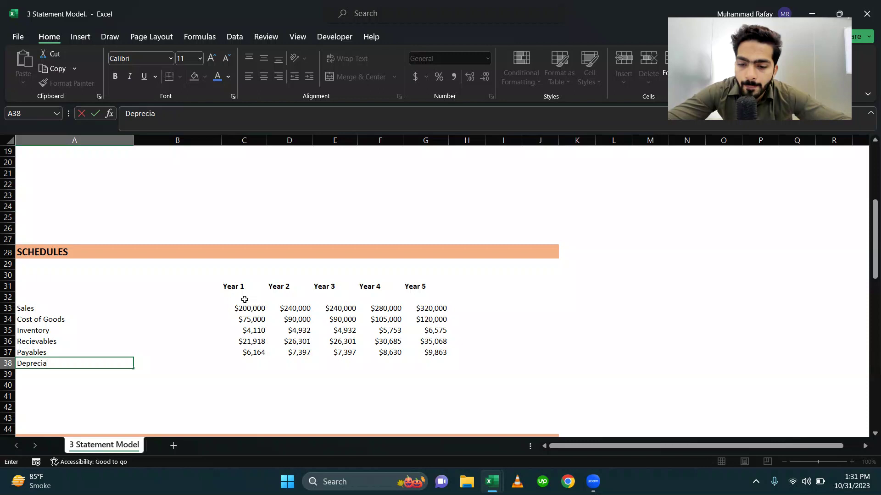
type("tion")
key("Return")
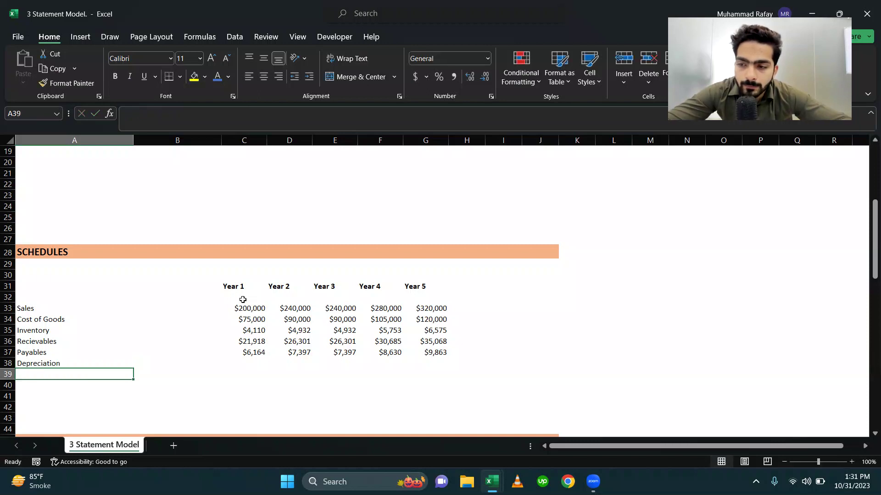
key("Up")
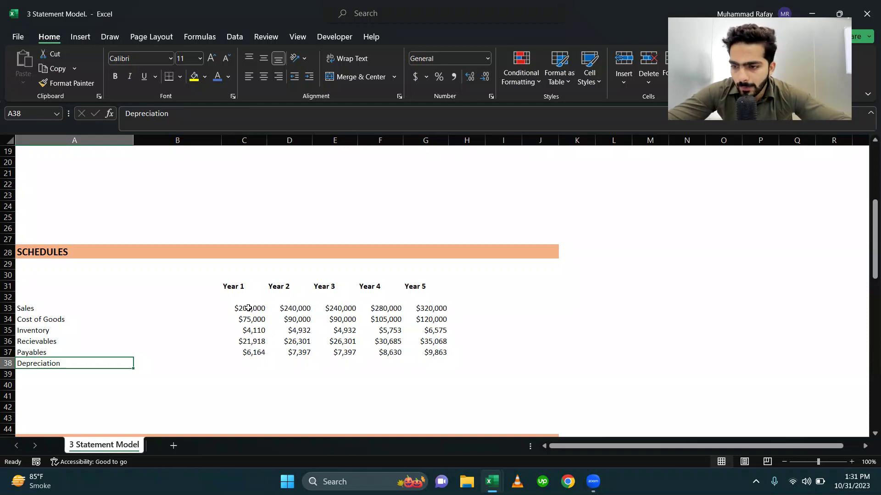
Step: Remove the Depreciation label directly below Payables and add a Cost row label in A40
key("Delete")
key("Down")
key("Down")
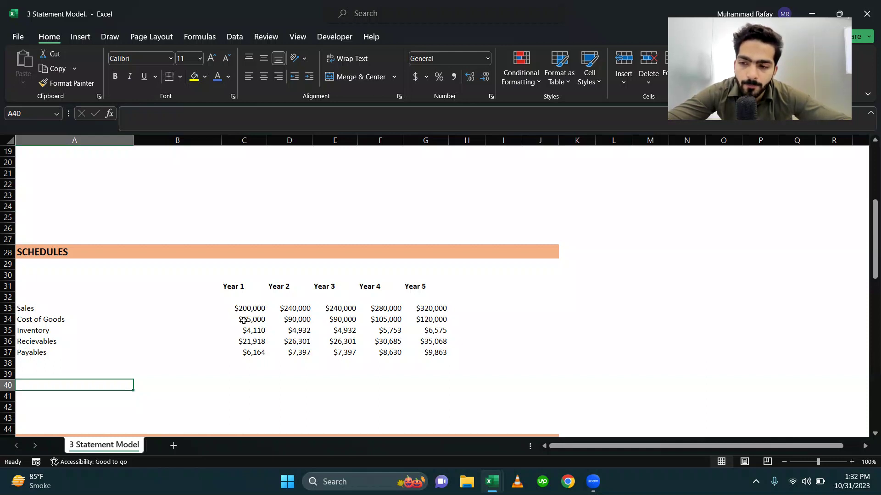
type("Cos")
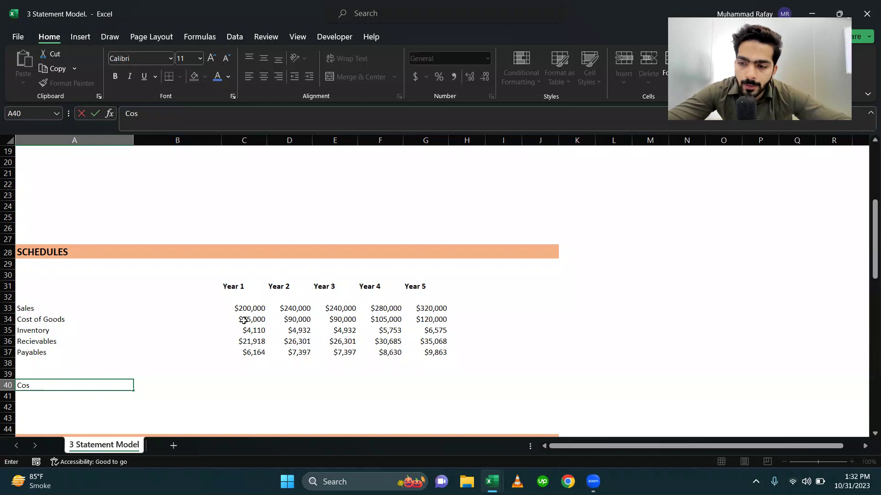
type("t")
key("Return")
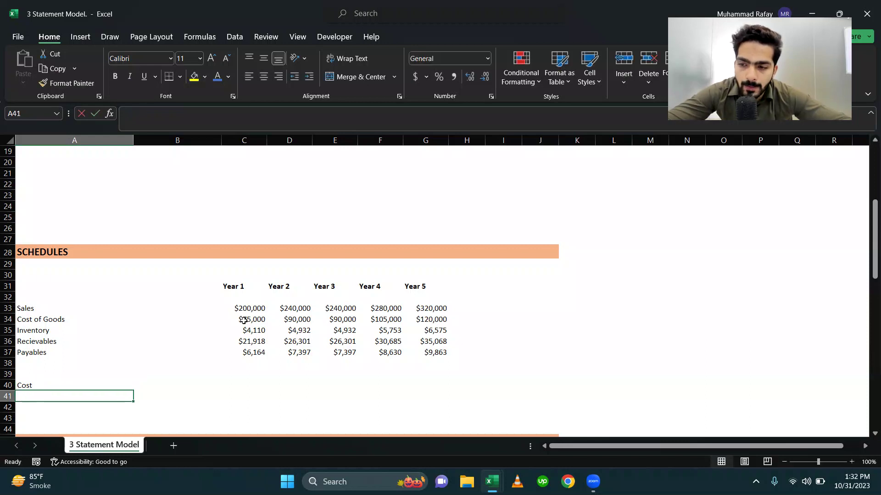
Step: Add the row labels Depreciation, Accumulated Depreciation and Net book Value below Cost in A41:A43
type("Depreciation")
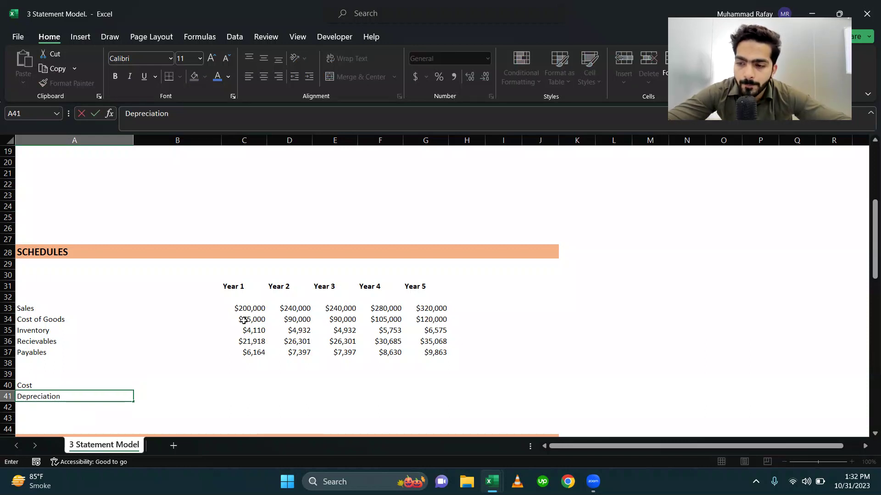
key("Return")
type("Accum")
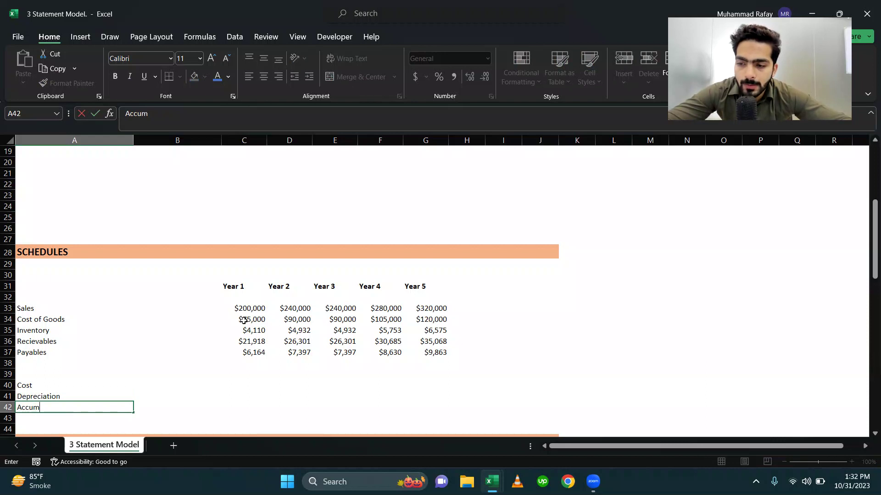
type("ula")
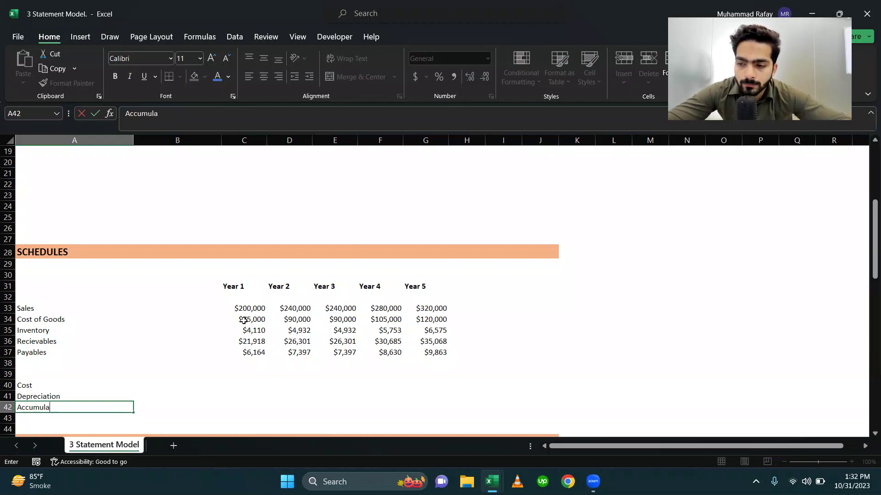
type("ted Depreciation")
key("Return")
type("Ne")
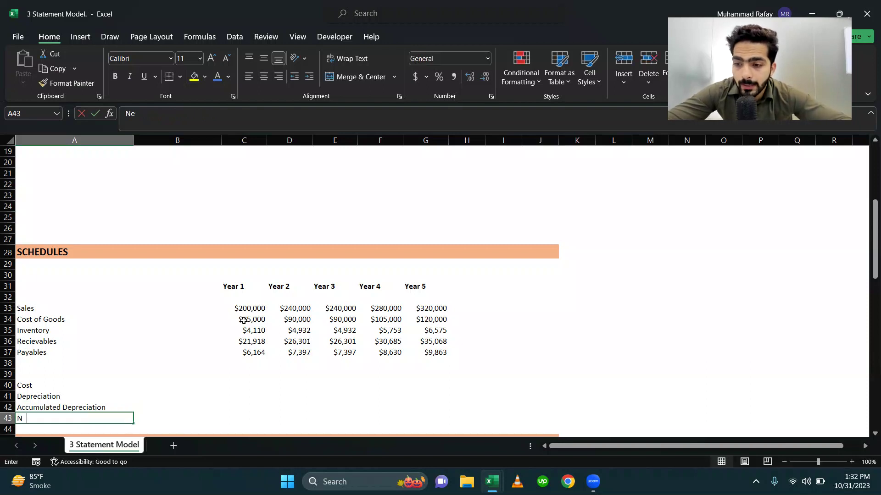
type("t book Valuye")
key("Tab")
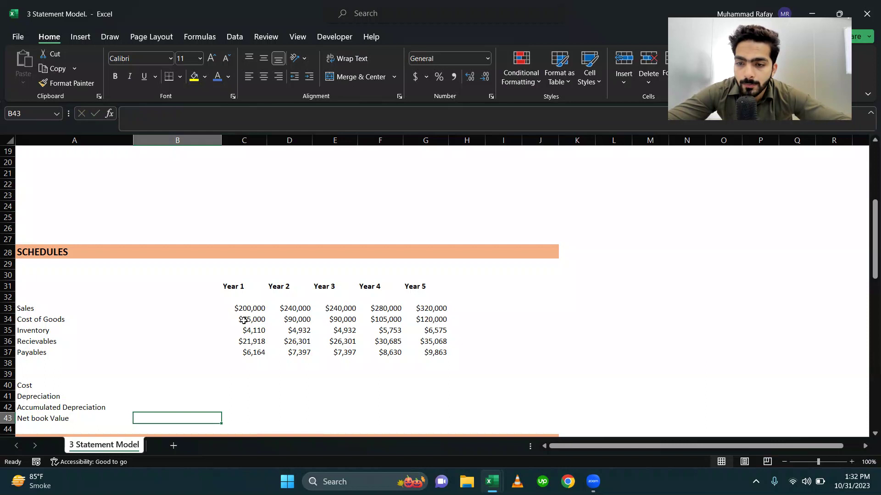
Step: Link the Year 1 Cost in C40 to the Plant AND Machinery Cost assumption with the absolute reference =$B$17
key("Up")
key("Right")
key("Up")
key("Up")
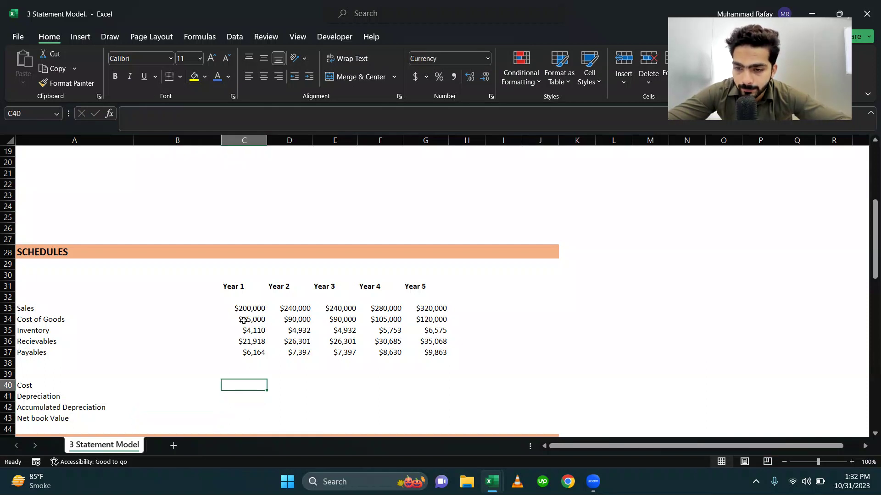
key("Up")
key("Down")
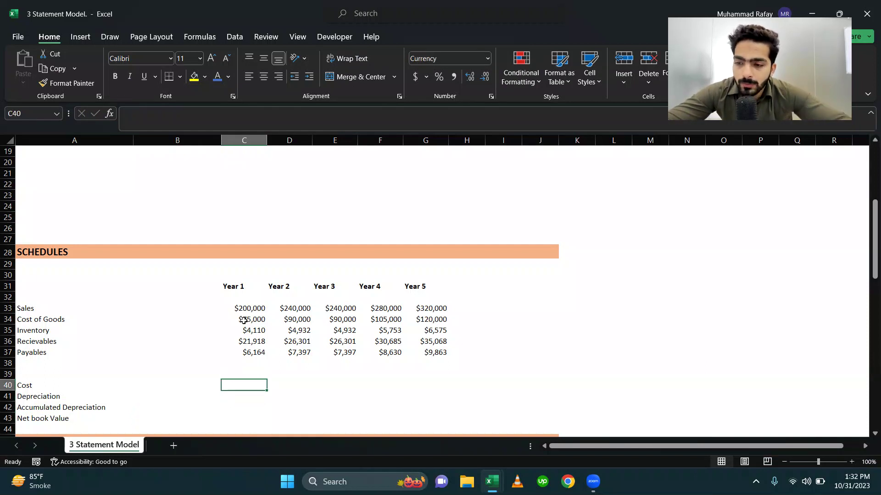
type("=")
scroll(164, 338, "up", 4)
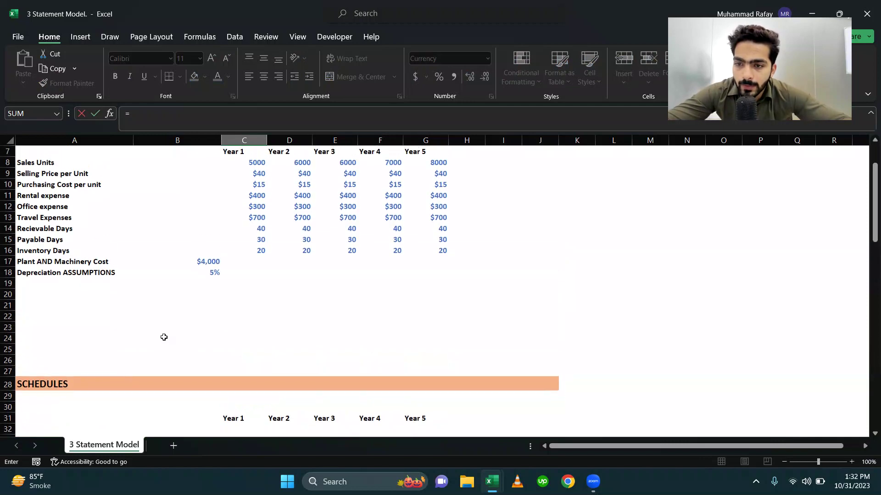
left_click(190, 265)
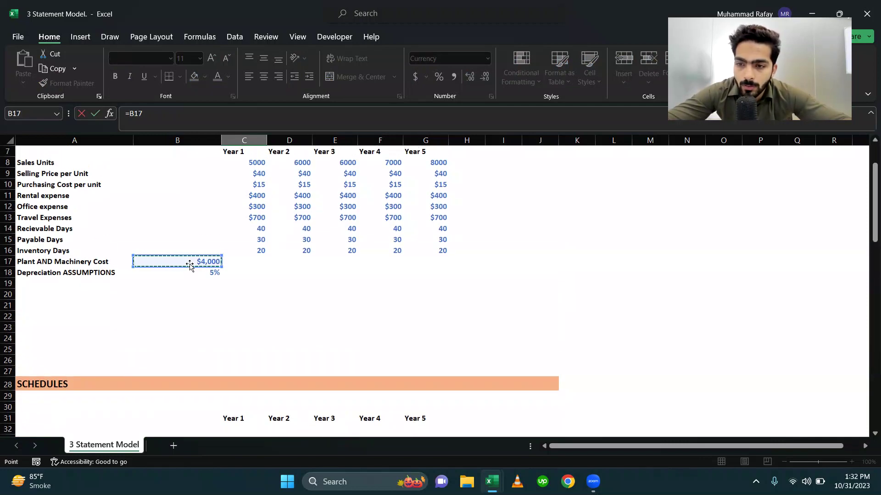
scroll(190, 264, "down", 7)
key("F4")
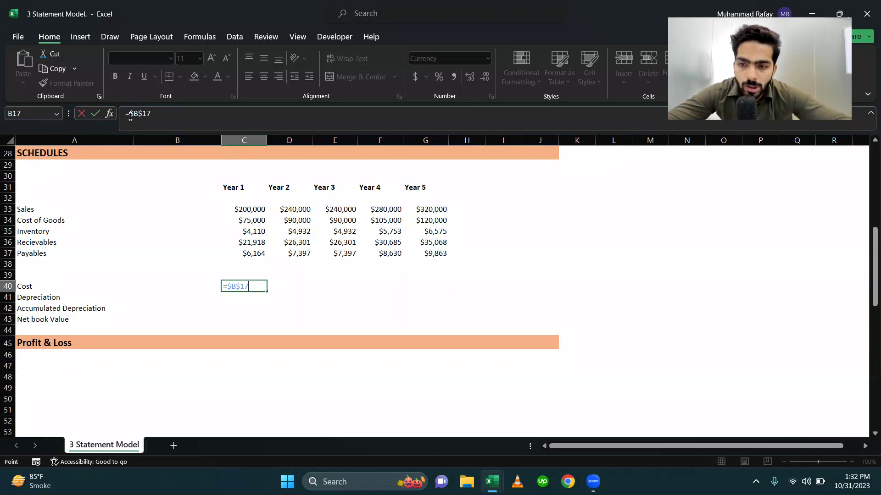
key("Return")
Step: Copy the Year 1 Cost formula across to Years 2 to 5
key("Up")
key("ctrl+c")
key("Right")
key("shift+Right")
key("shift+Right")
key("shift+Right")
key("Return")
key("Down")
key("Left")
key("Up")
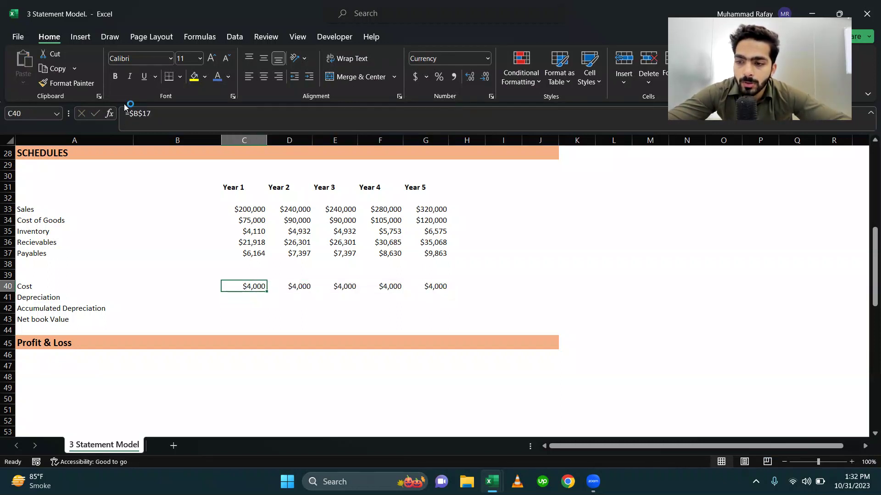
Step: Calculate Year 1 Depreciation in C41 as Cost times the fixed depreciation rate, using =C40*$B$18
key("Left")
key("Left")
key("Right")
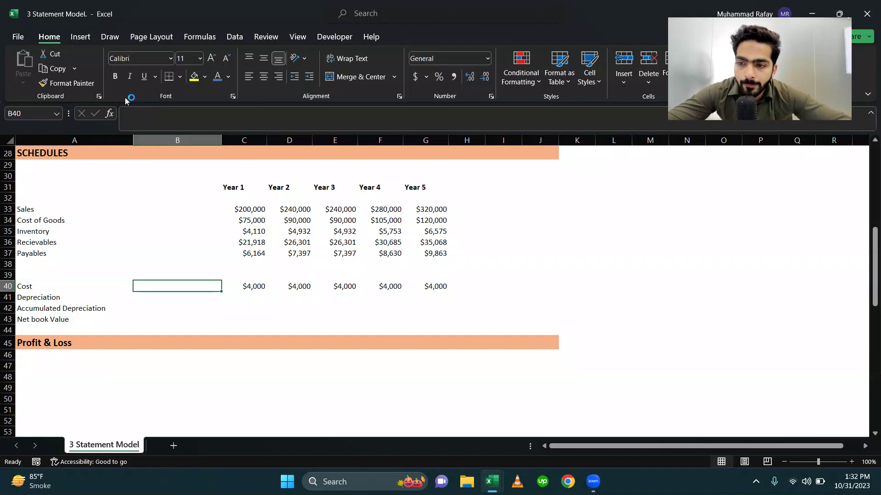
key("Right")
key("Down")
type("=")
key("Up")
type("*")
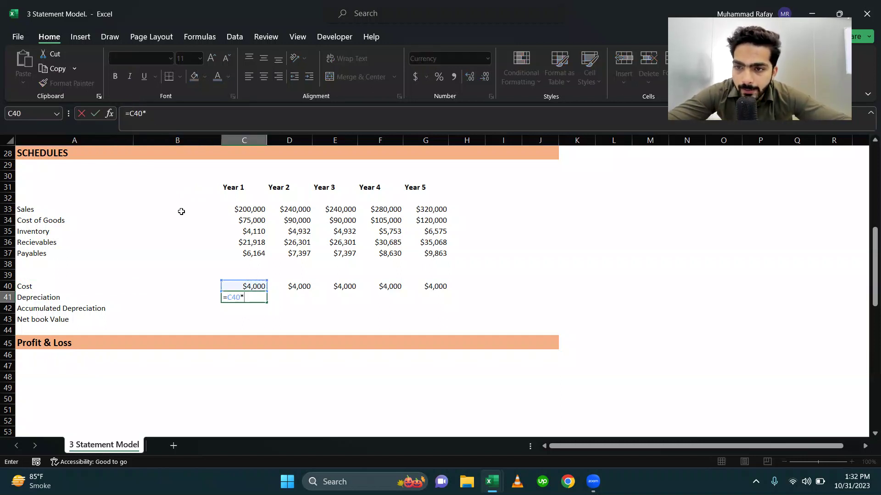
scroll(182, 210, "up", 5)
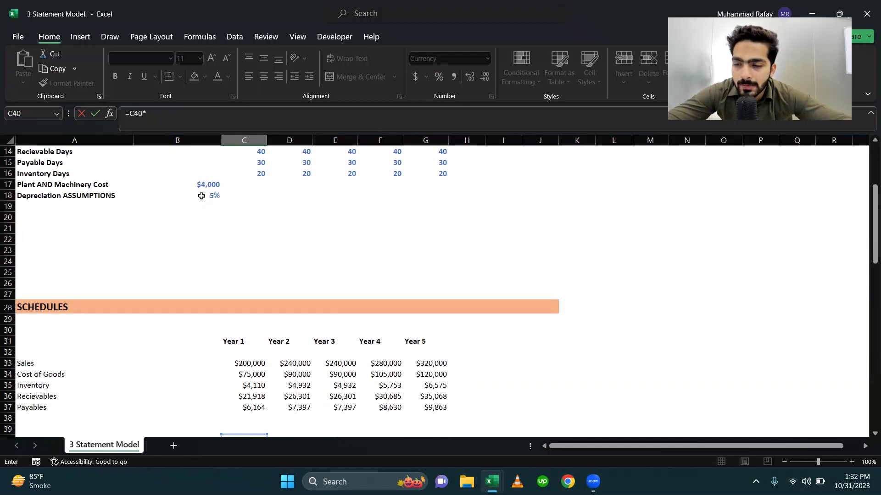
left_click(201, 196)
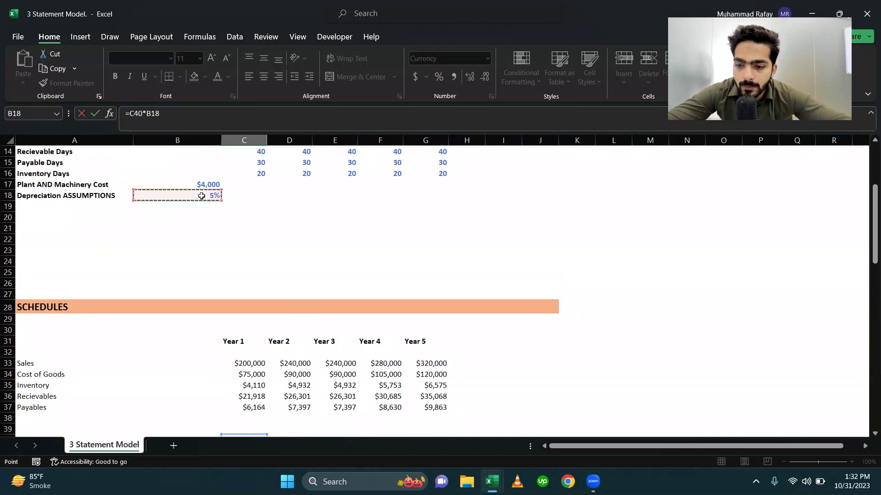
scroll(202, 195, "down", 5)
key("F4")
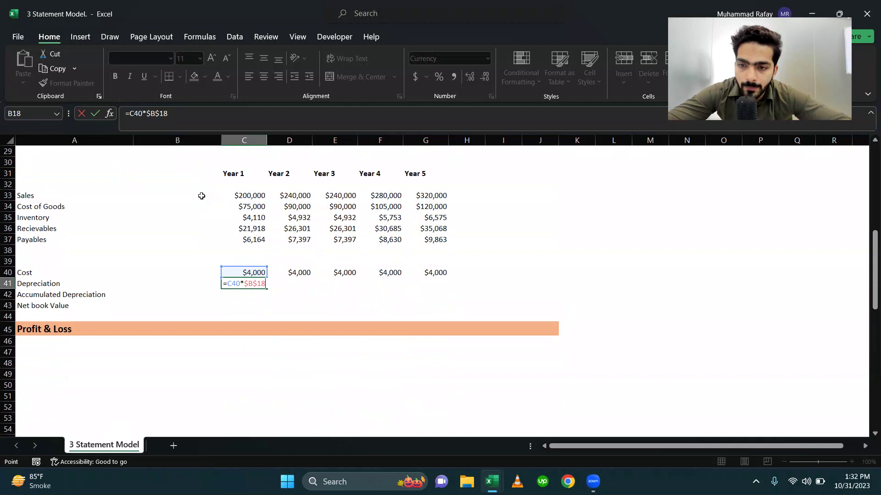
key("Return")
Step: Copy the Year 1 Depreciation formula across to Years 2 to 5
key("Up")
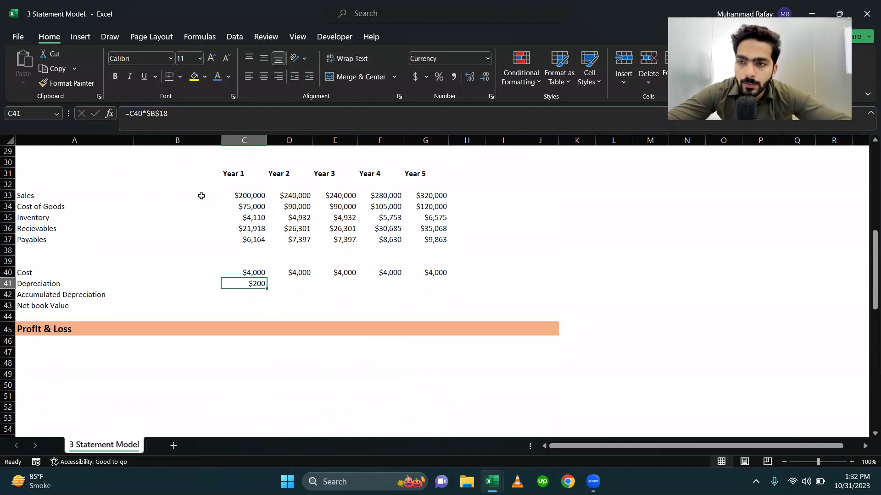
left_click(173, 127)
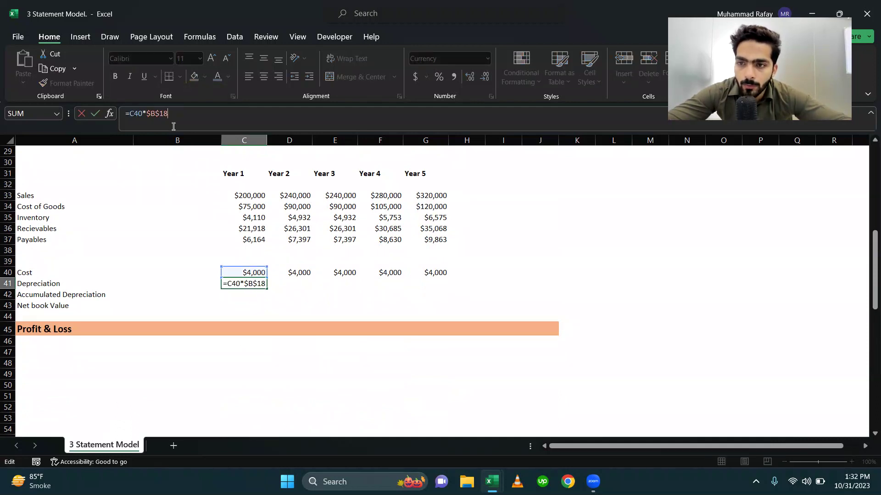
key("Escape")
key("ctrl+c")
key("shift+Right")
key("shift+Right")
key("shift+Right")
key("shift+Right")
key("Return")
Step: Set Year 1 Accumulated Depreciation in C42 equal to the Year 1 Depreciation, using =C41
key("Down")
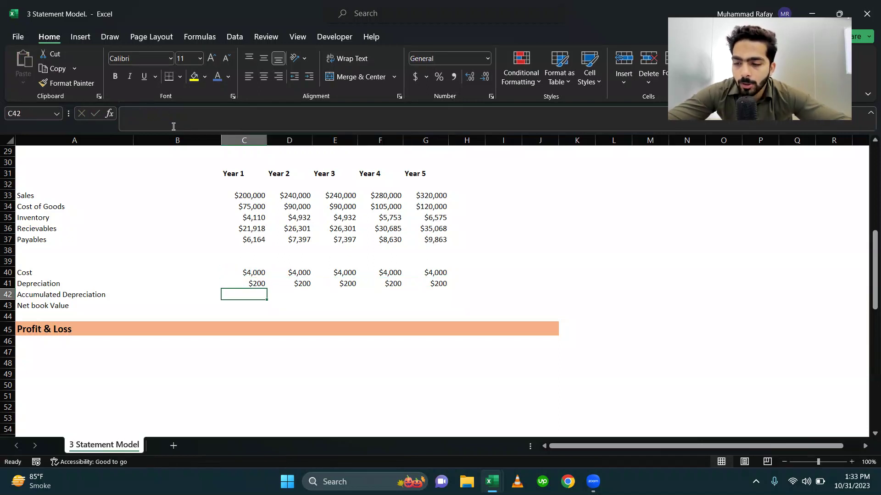
type("=")
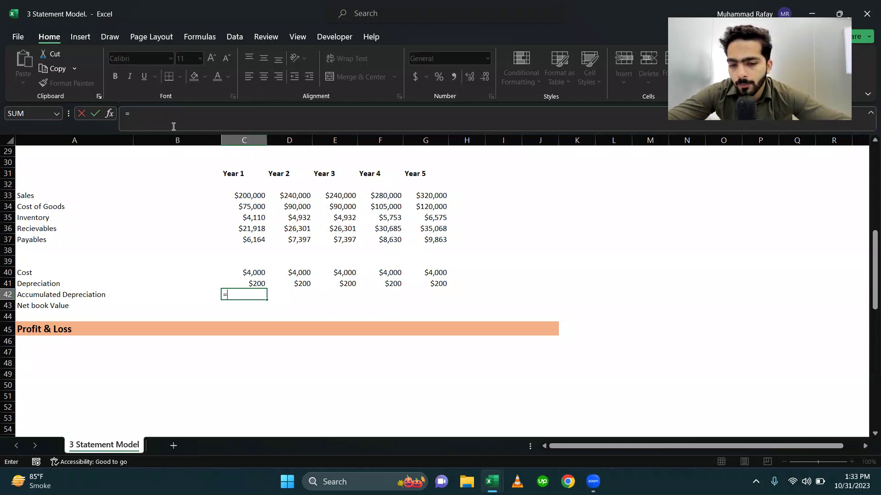
key("Up")
key("Return")
key("Up")
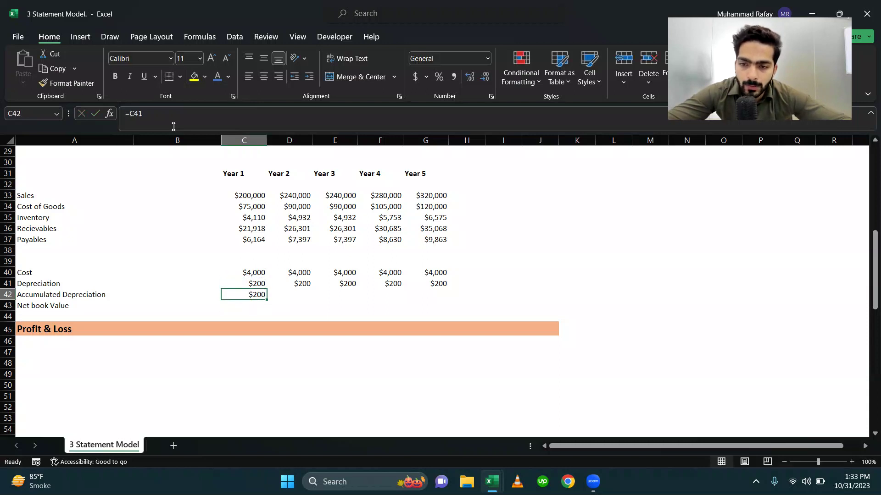
Step: Calculate Year 2 Accumulated Depreciation in D42 as a running total with a fixed start cell, using =SUM($C$41:D41)
key("Right")
type("=sum(")
key("Up")
key("Left")
key("shift+Right")
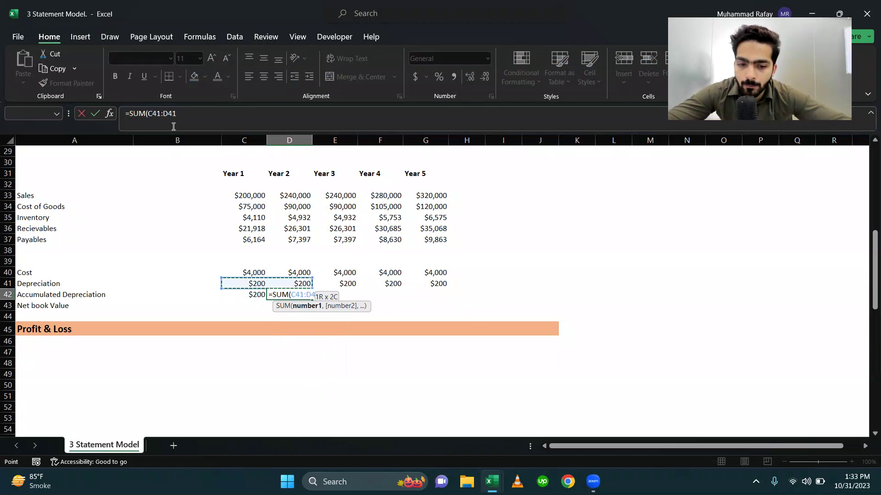
type(")")
left_click(161, 113)
key("F4")
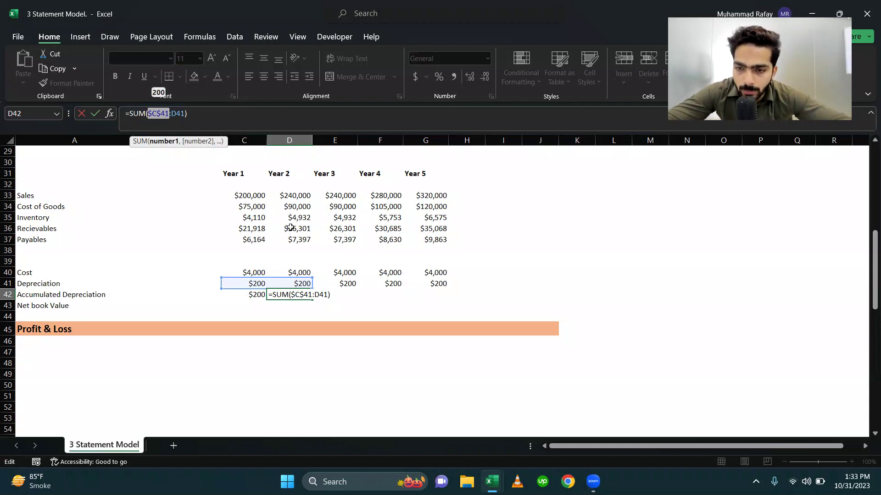
key("Return")
Step: Copy the Year 2 Accumulated Depreciation formula across to Years 3 to 5
key("Up")
key("ctrl+c")
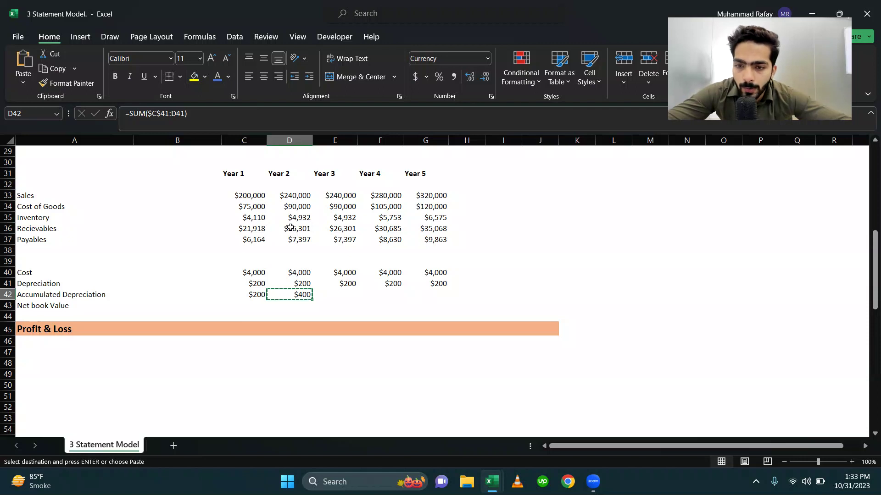
key("shift+Right")
key("shift+Right")
key("shift+Right")
key("Return")
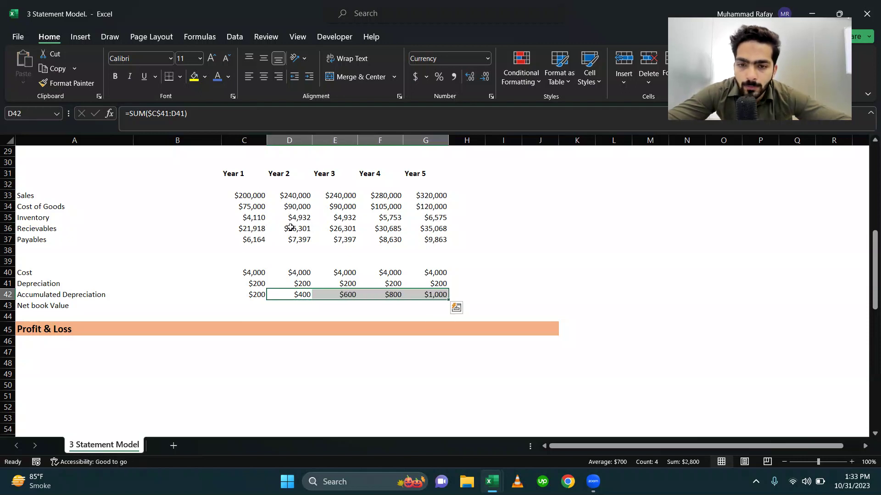
Step: Calculate Year 1 Net book Value in C43 as Cost minus Accumulated Depreciation, using =C40-C42
key("Left")
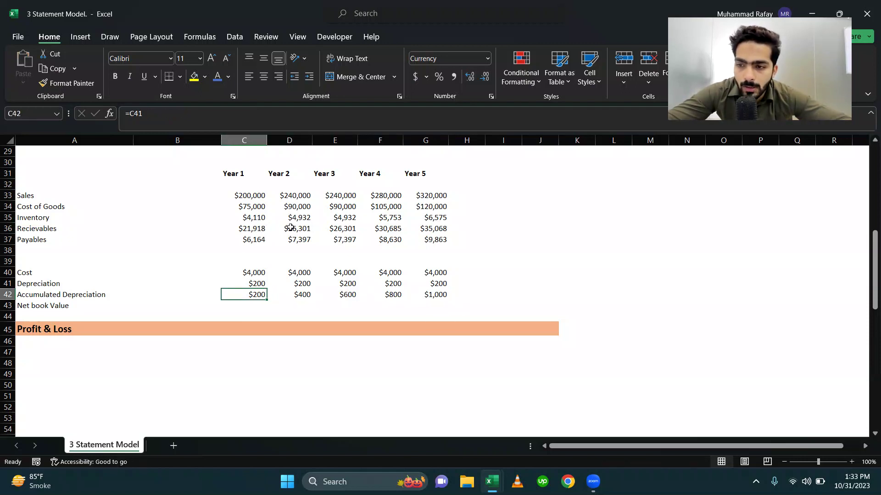
key("Down")
type("=")
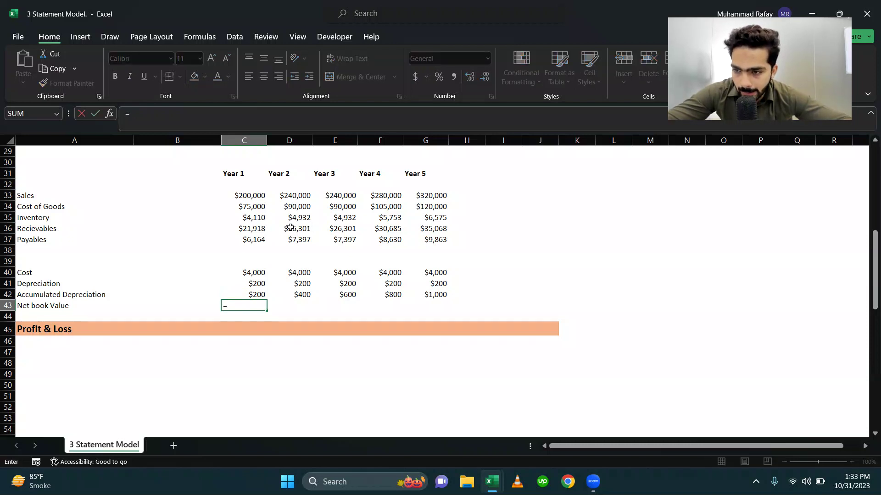
key("Up")
key("Up")
key("Up")
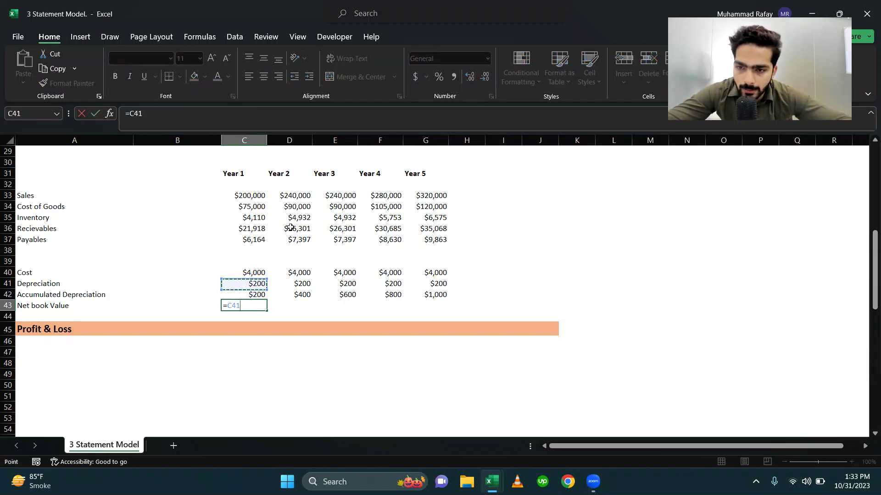
type("-")
key("Up")
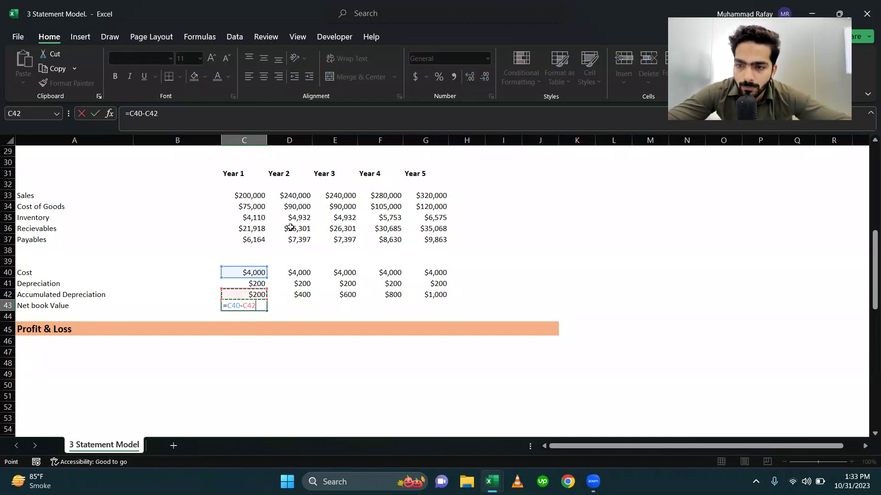
key("Return")
Step: Copy the Year 1 Net book Value formula across to Years 2 to 5
key("Up")
key("ctrl+c")
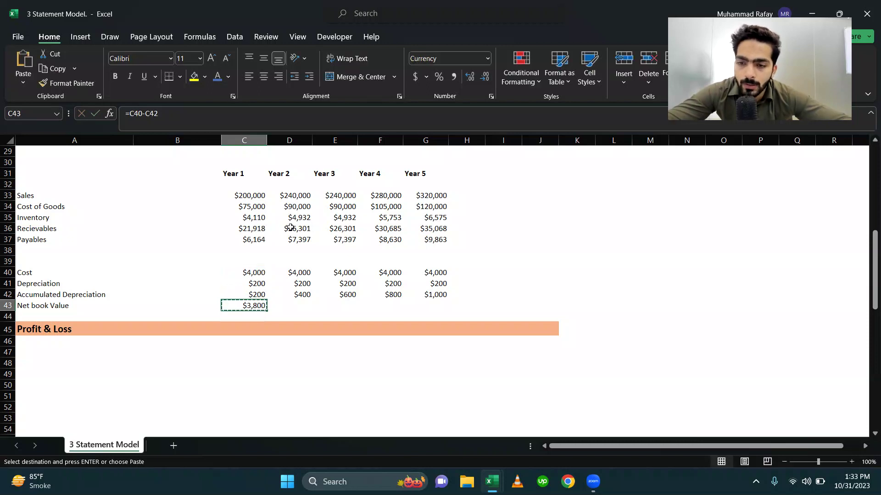
key("Right")
key("shift+Right")
key("shift+Right")
key("shift+Right")
key("ctrl+v")
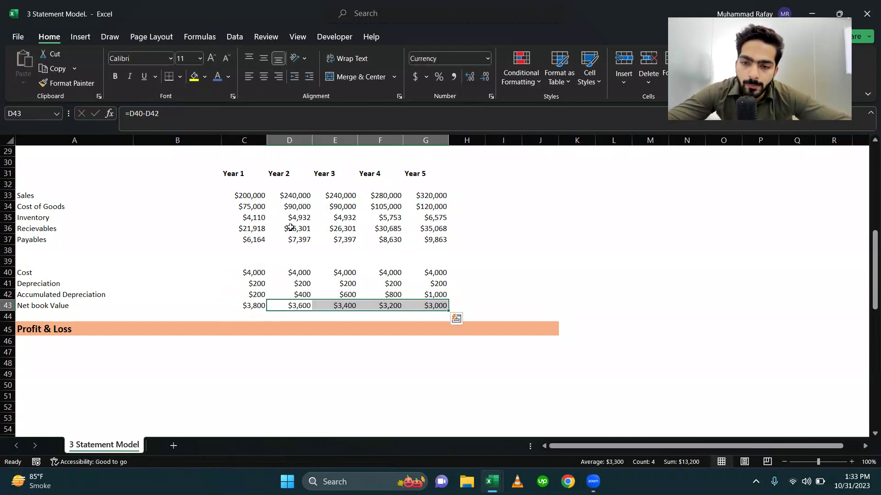
key("Escape")
Step: Make the Net book Value row bold across A43:G43
key("Left")
key("Left")
key("Left")
key("shift+Right")
key("shift+Right")
key("shift+Right")
key("shift+Right")
key("shift+Right")
key("shift+Right")
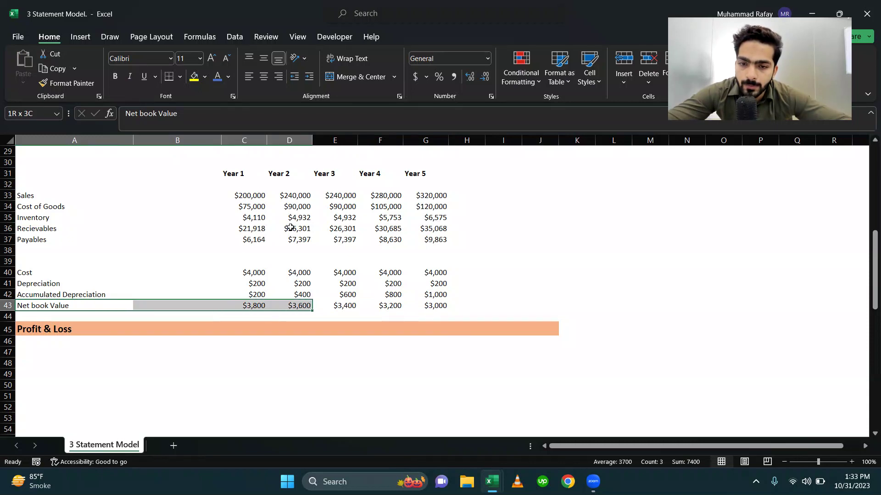
key("ctrl+b")
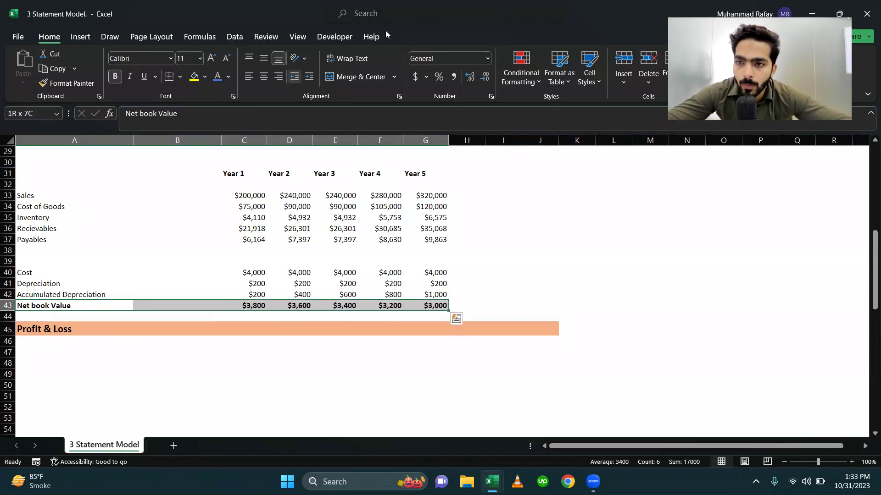
Step: Add a top border to the Net book Value row across A43:G43
left_click(181, 78)
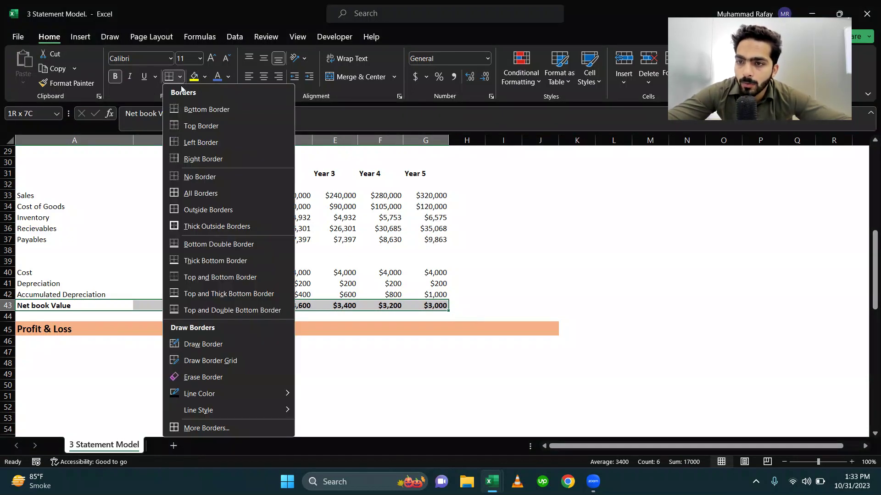
left_click(199, 125)
left_click(202, 247)
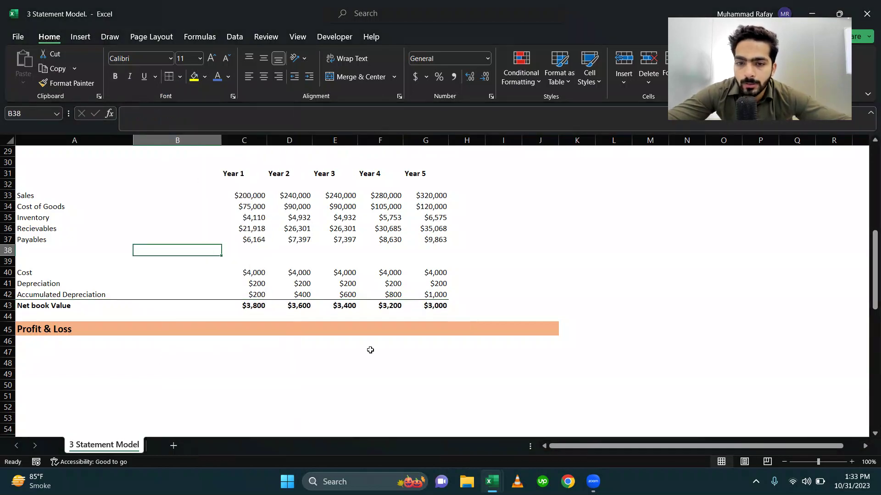
Step: Review the finished schedules and the blank Profit & Loss and Cashflows sections below them
left_click(58, 305)
left_click_drag(58, 305, 422, 305)
left_click(42, 251)
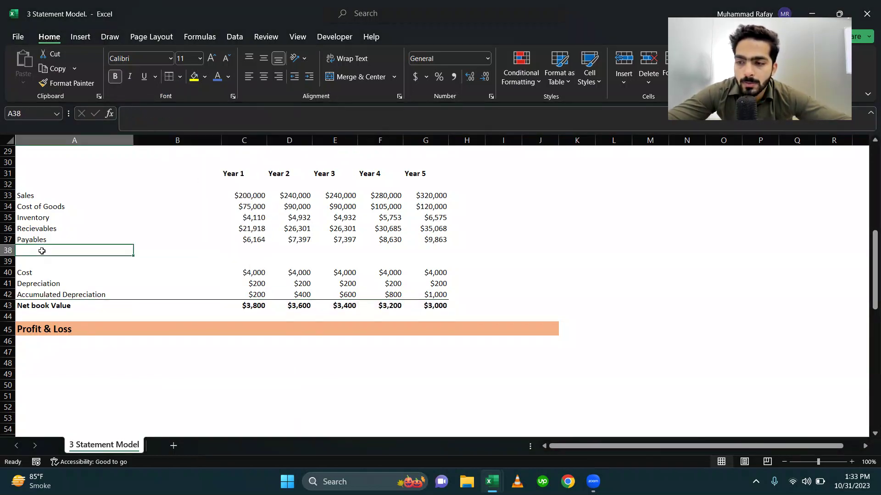
scroll(60, 192, "up", 4)
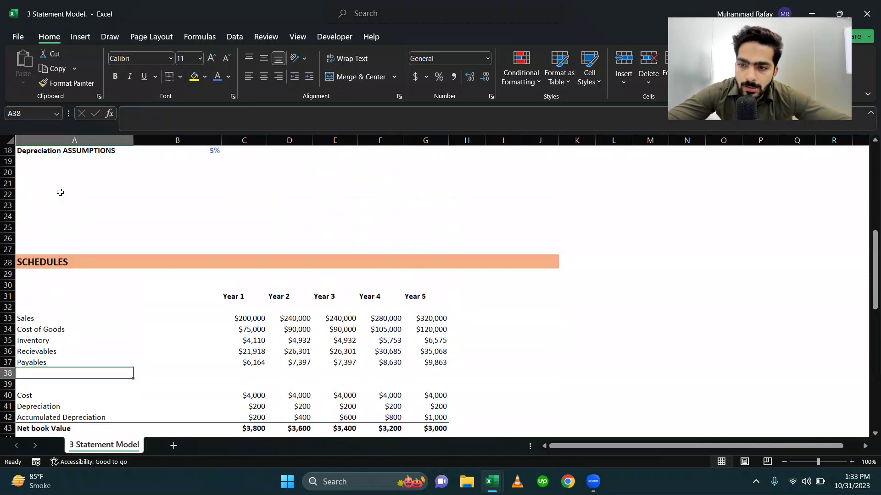
scroll(59, 190, "down", 5)
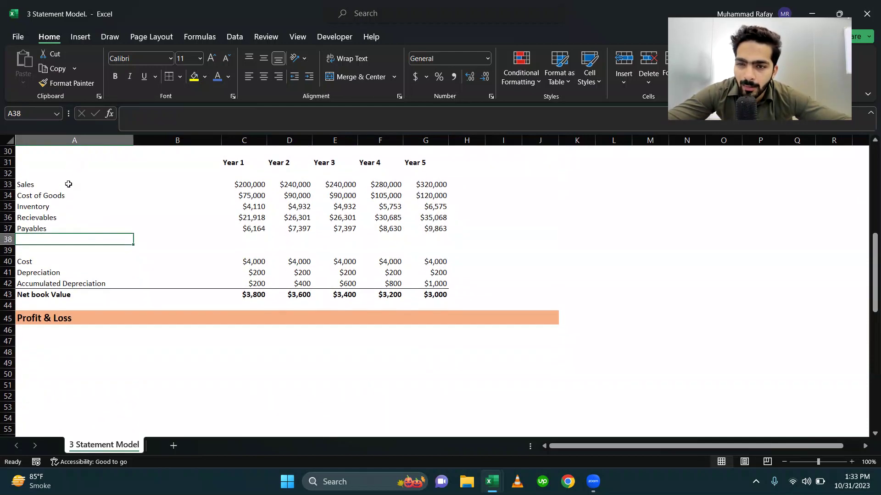
scroll(68, 182, "up", 1)
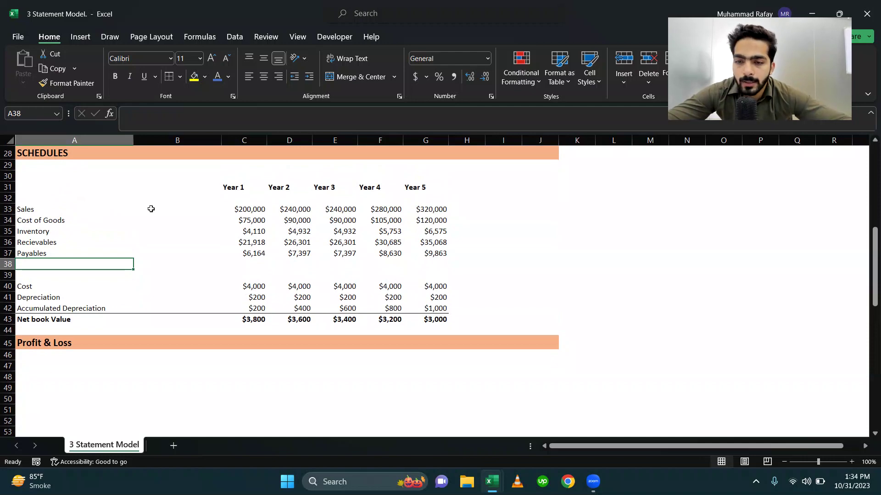
scroll(264, 422, "down", 2)
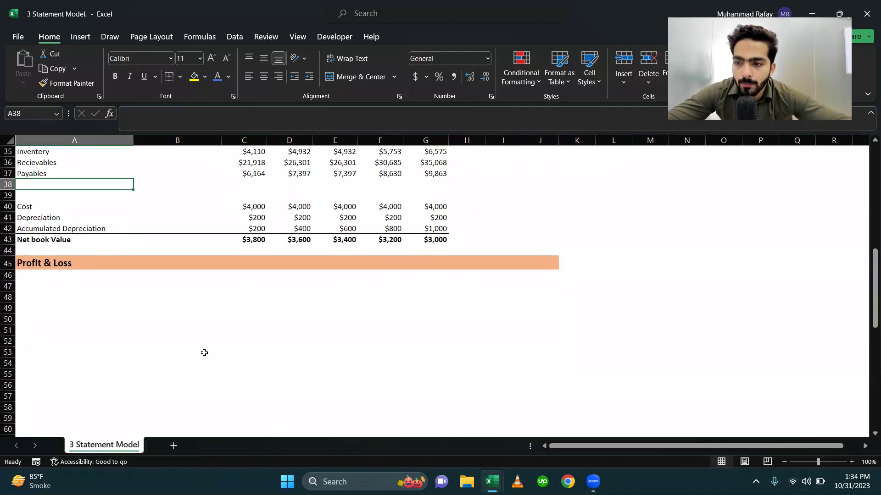
scroll(202, 352, "down", 10)
scroll(205, 324, "down", 4)
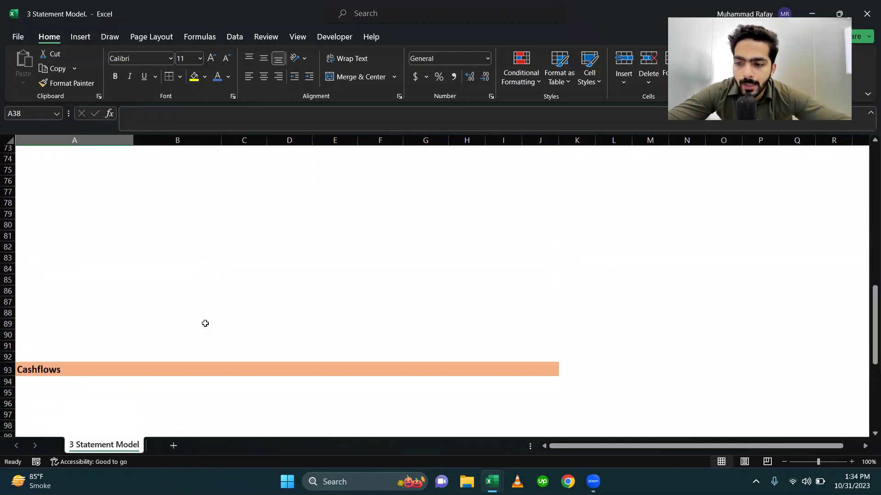
scroll(205, 323, "up", 15)
Step: Link the Profit & Loss Year 1 header in C48 to the schedules header with =C31
left_click(239, 338)
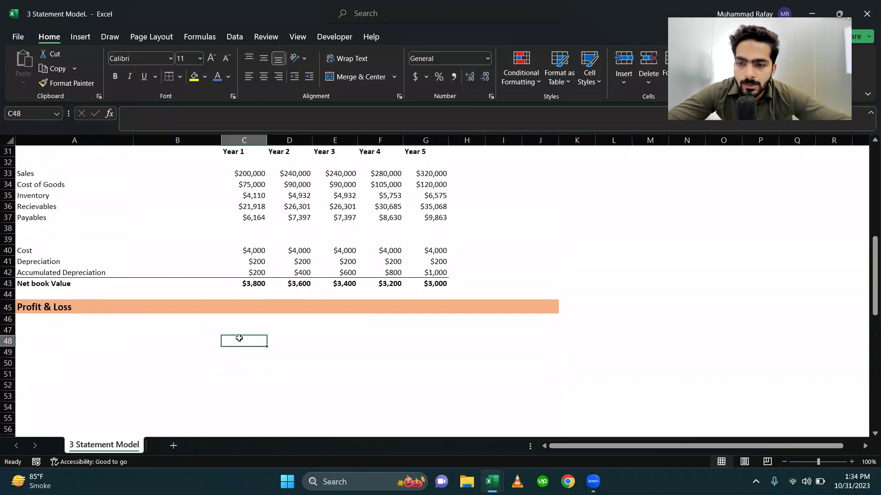
scroll(239, 338, "up", 1)
type("=")
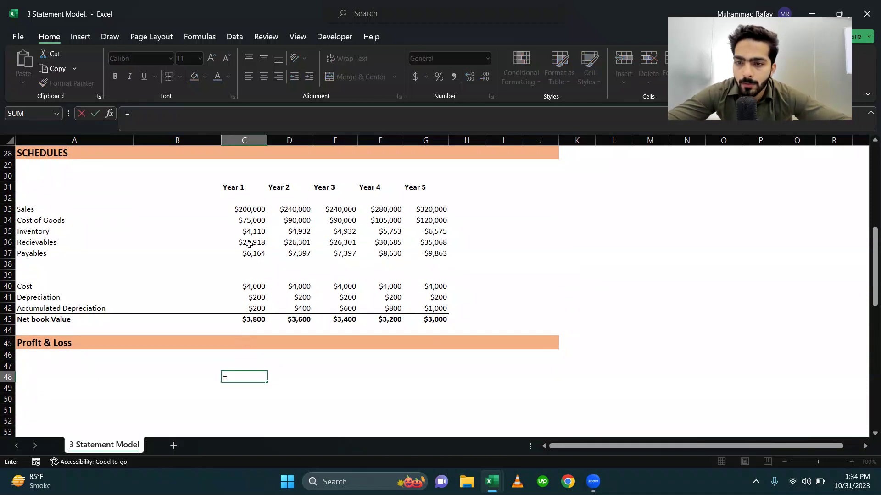
left_click(233, 185)
key("Return")
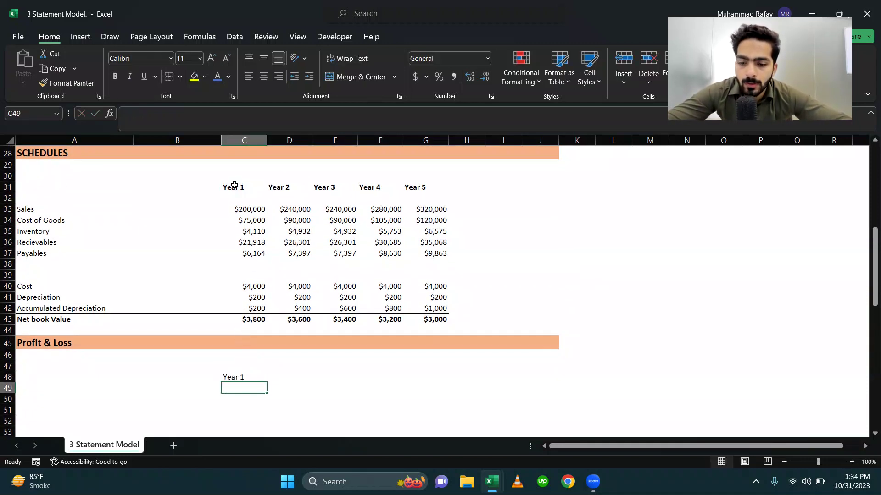
Step: Copy the Year 1 header formula from C48 across to G48 for Years 2 to 5
key("Up")
key("ctrl+c")
key("shift+Right")
key("shift+Right")
key("shift+Right")
key("shift+Right")
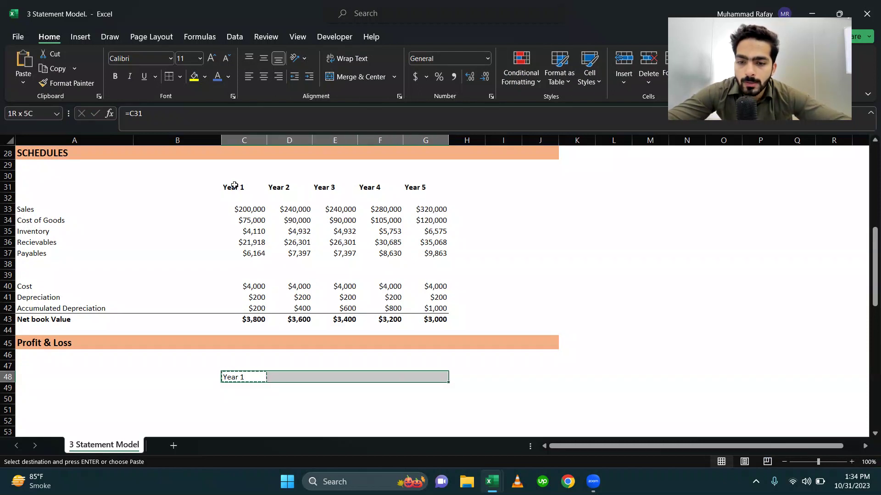
key("Return")
Step: Label A49 as Sales and link its Year 1 value in C49 to the schedule with =C33
key("Down")
key("Left")
key("Left")
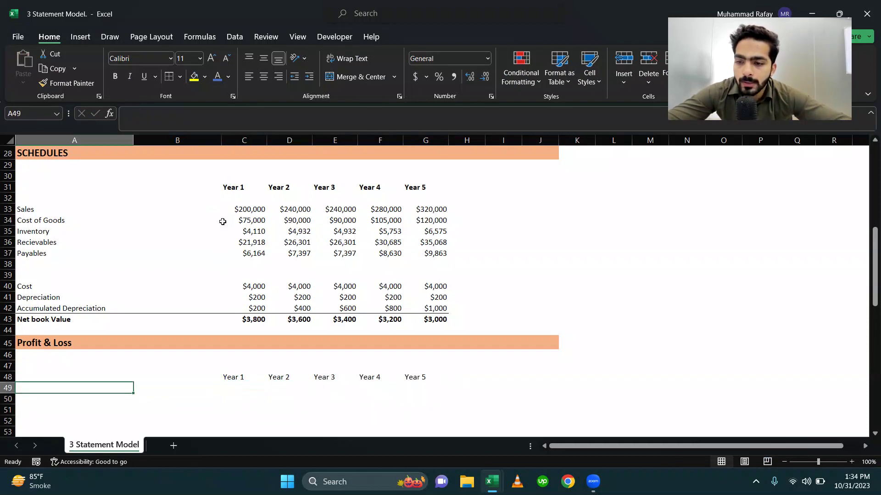
type("Sales")
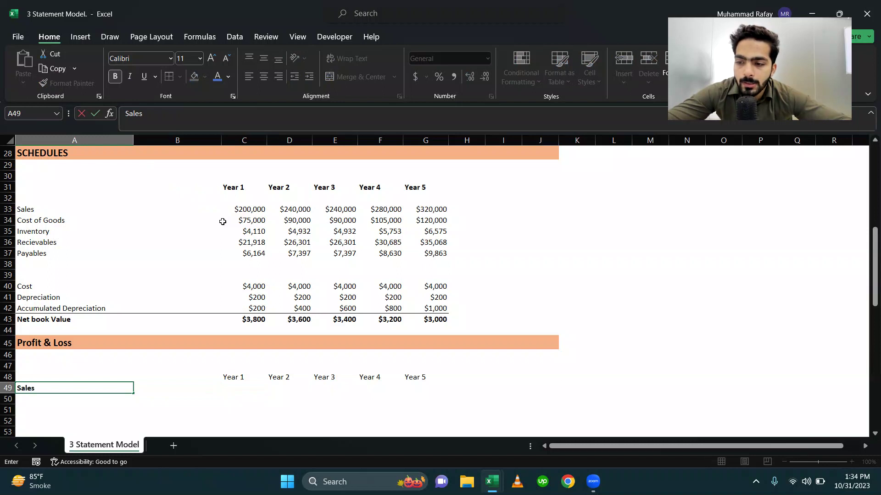
key("Right")
key("Right")
type("=")
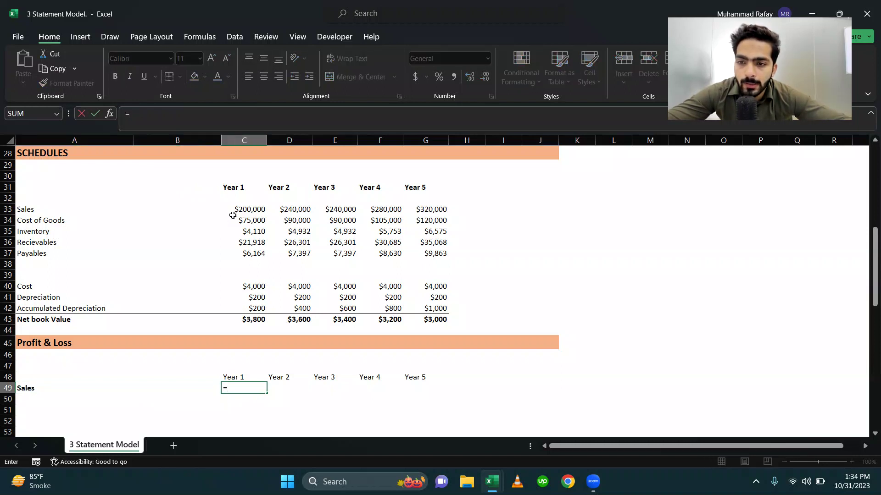
left_click(233, 210)
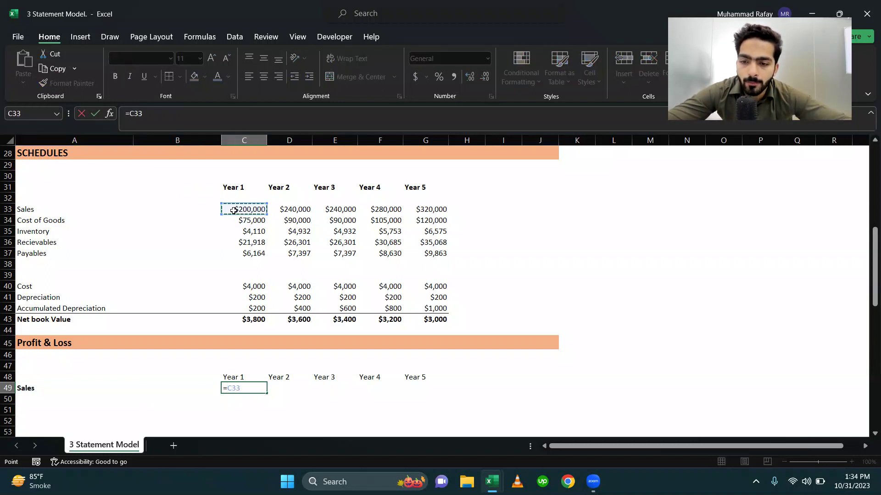
key("Return")
Step: Copy the Profit & Loss Year 1 Sales formula in C49 across to Years 2 to 5
key("Up")
key("Right")
key("Right")
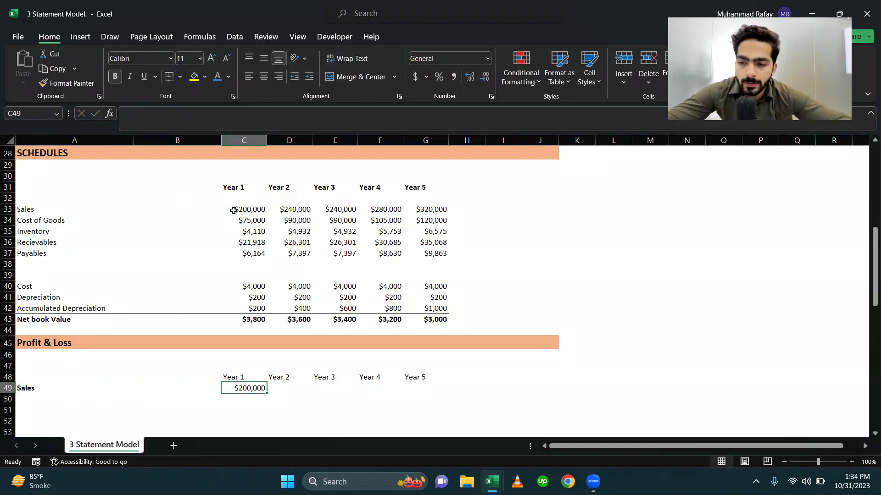
key("ctrl+c")
key("shift+Right")
key("shift+Right")
key("shift+Right")
key("shift+Right")
key("Return")
Step: Label A50 as COS(Cost of good Sold) under Sales in the Profit & Loss section
key("Down")
key("Left")
key("Left")
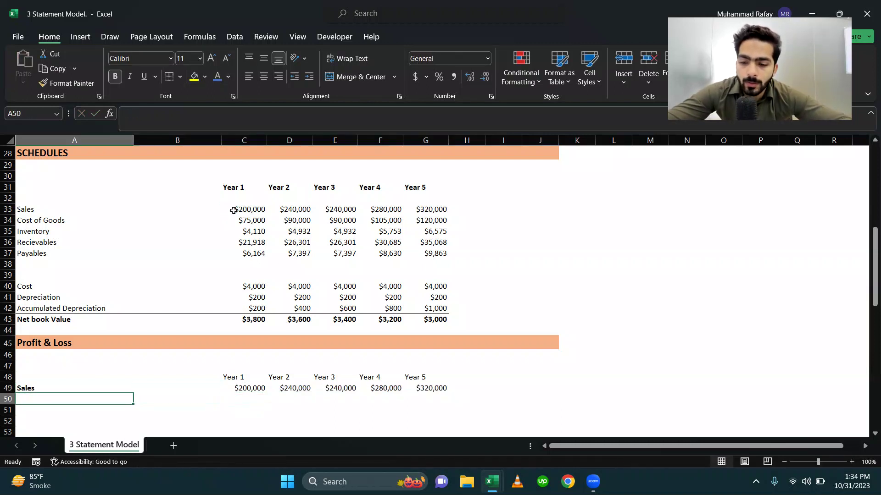
type("Cos")
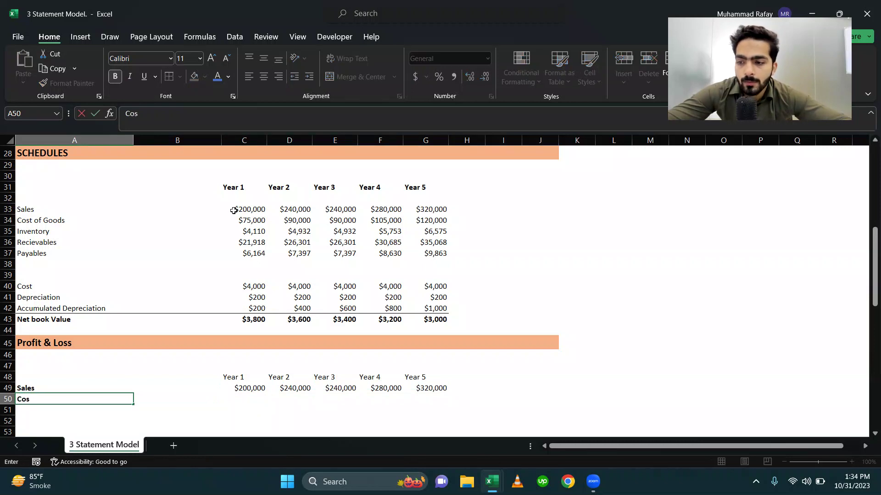
key("BackSpace")
key("BackSpace")
type("OS(Cost of good Sold")
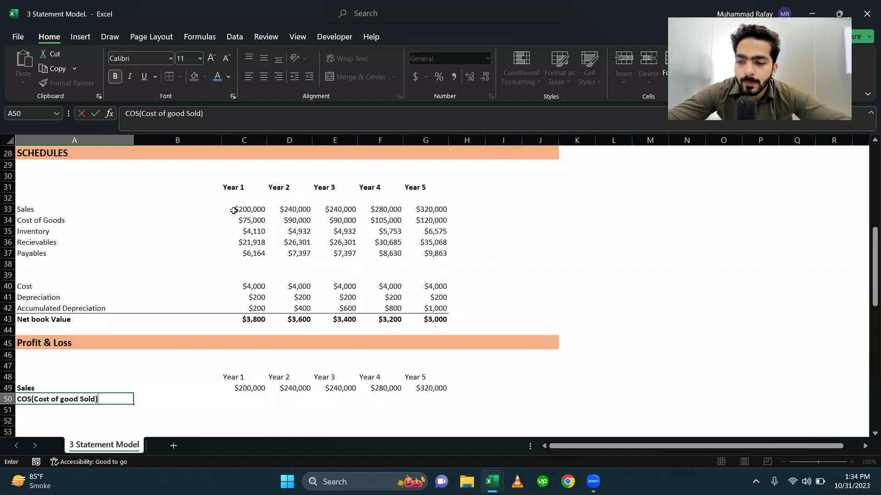
Step: Link Year 1 COS in C50 to Cost of Goods in the schedules with =C34
key("Tab")
key("Tab")
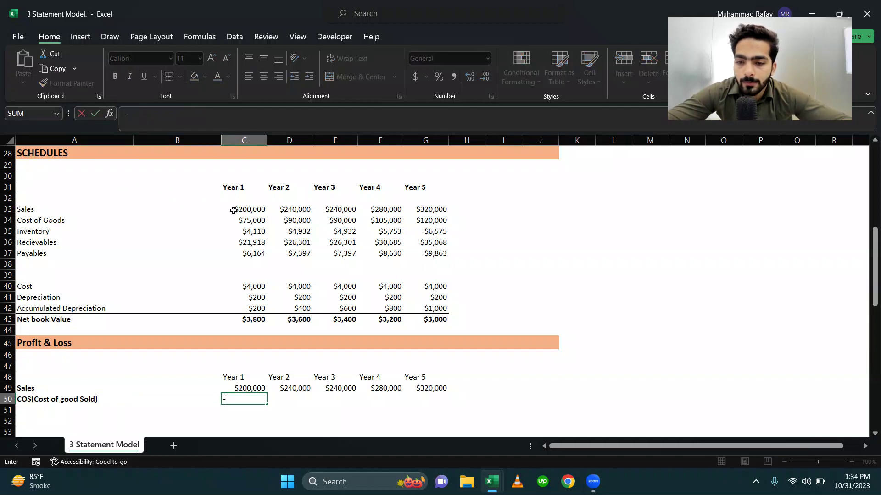
type("-")
key("BackSpace")
type("=")
left_click(248, 227)
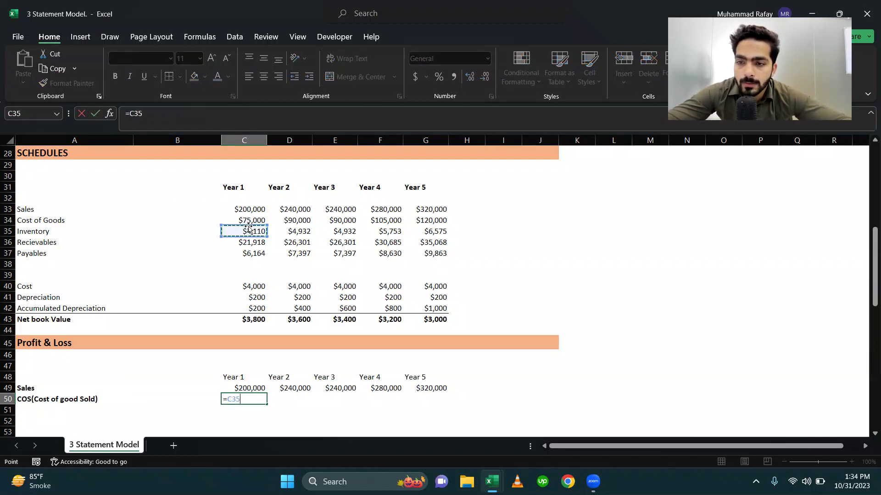
left_click(248, 220)
key("Return")
Step: Copy the Year 1 COS formula in C50 across to Years 2 to 5
key("Up")
key("Right")
key("Right")
key("ctrl+c")
key("shift+Right")
key("shift+Right")
key("shift+Right")
key("shift+Right")
key("Return")
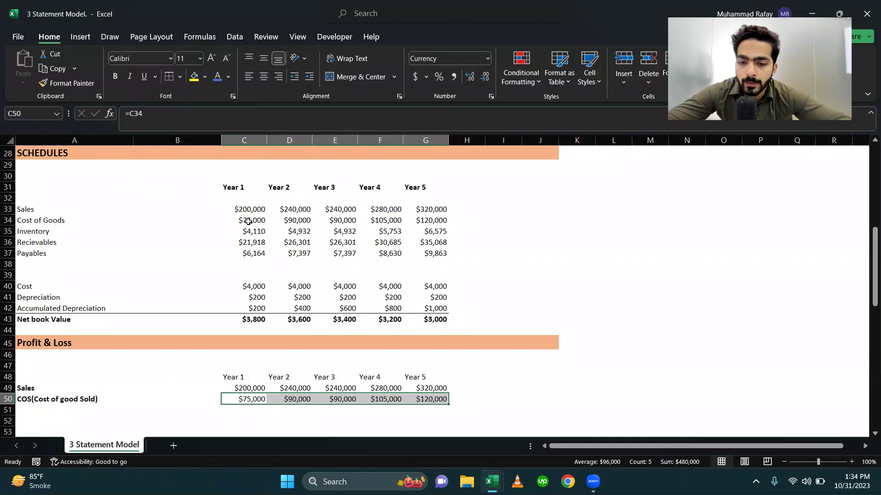
Step: Label A51 as Gross Profit below the COS row
key("Down")
key("Left")
key("Left")
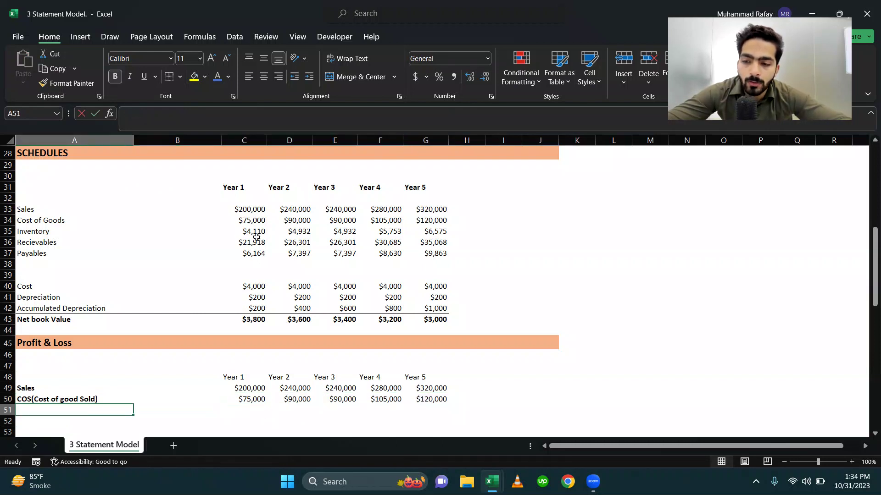
type("Gross")
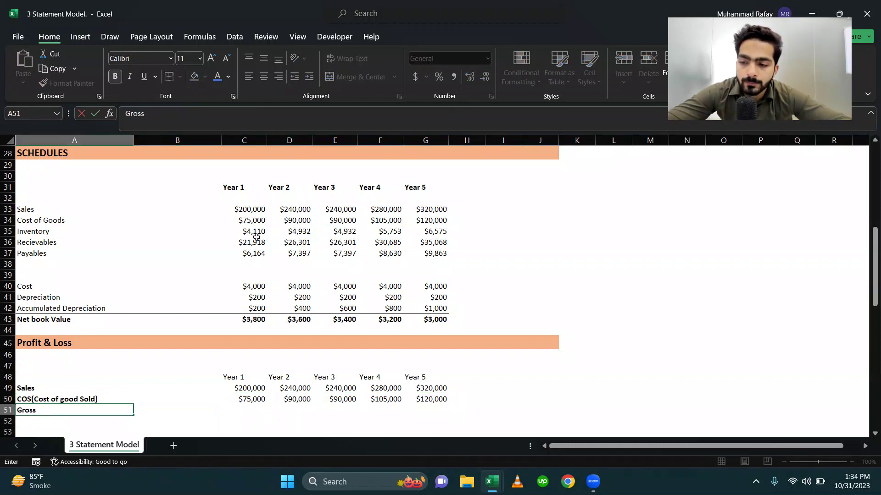
type(" Profit")
Step: Calculate Year 1 Gross Profit in C51 as Sales minus COS, using =C49-C50
key("Right")
key("Right")
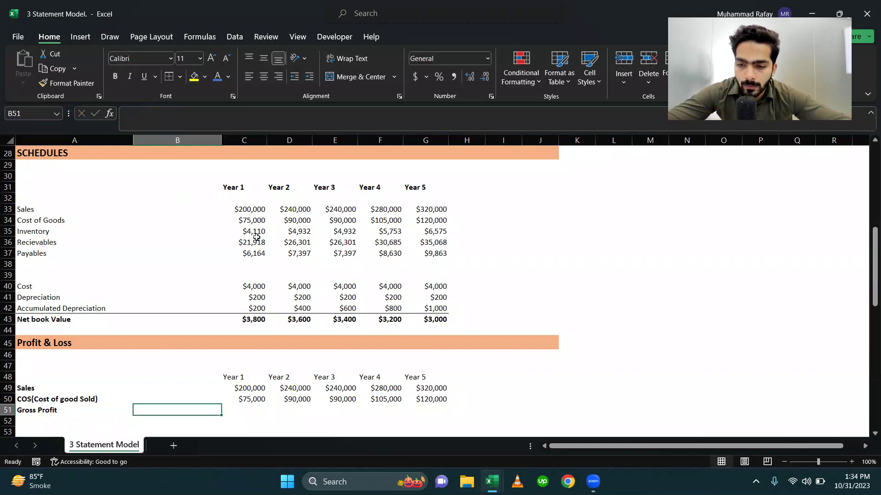
type("=")
key("Up")
key("Up")
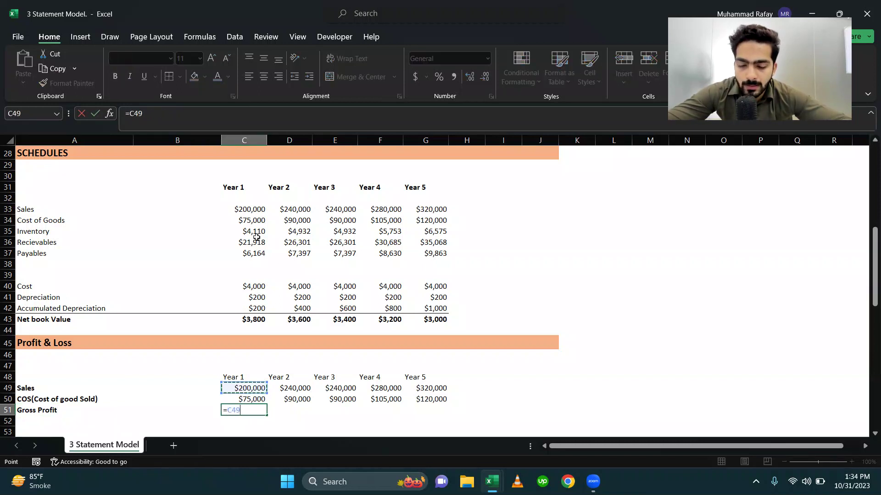
type("-")
key("Up")
key("Return")
key("Return")
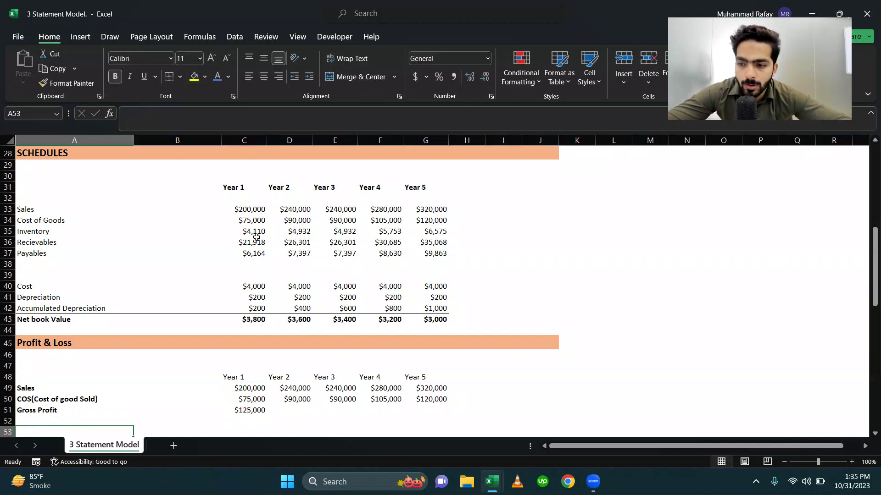
Step: Copy the Year 1 Gross Profit formula in C51 across to Years 2 to 5
scroll(426, 300, "down", 3)
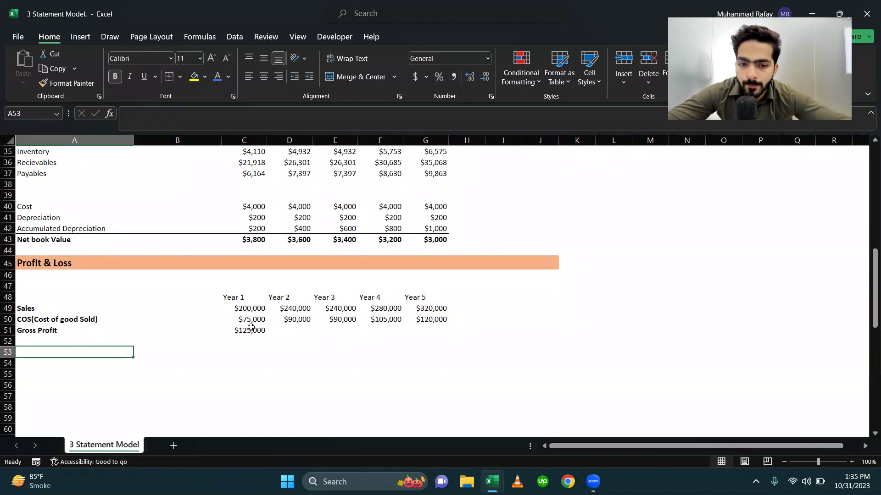
left_click(250, 327)
key("ctrl+c")
key("shift+Right")
key("shift+Right")
key("shift+Right")
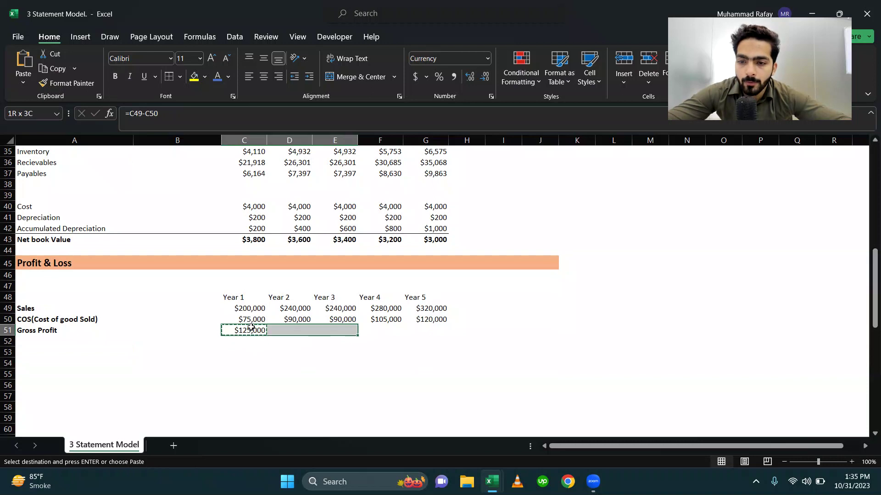
key("shift+Right")
key("Return")
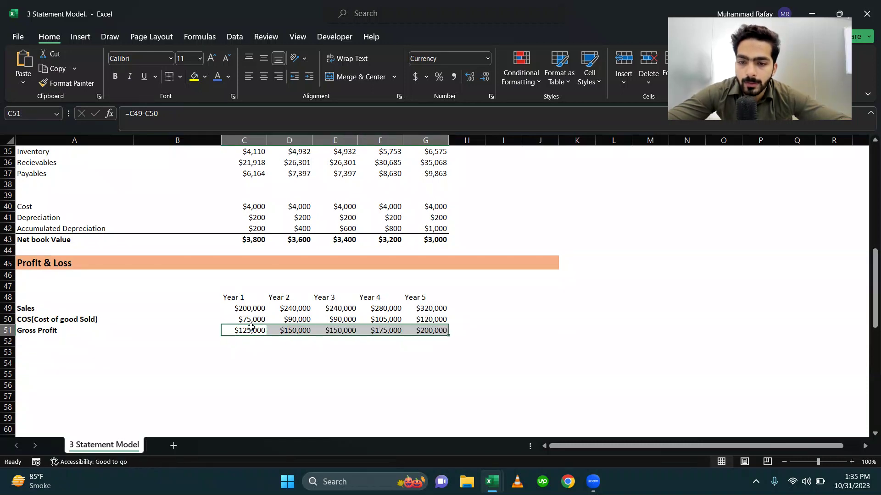
Step: Remove the bold formatting from the Sales and COS(Cost of good Sold) labels in A49:A50
key("Left")
key("Left")
key("Up")
key("Up")
key("shift+Down")
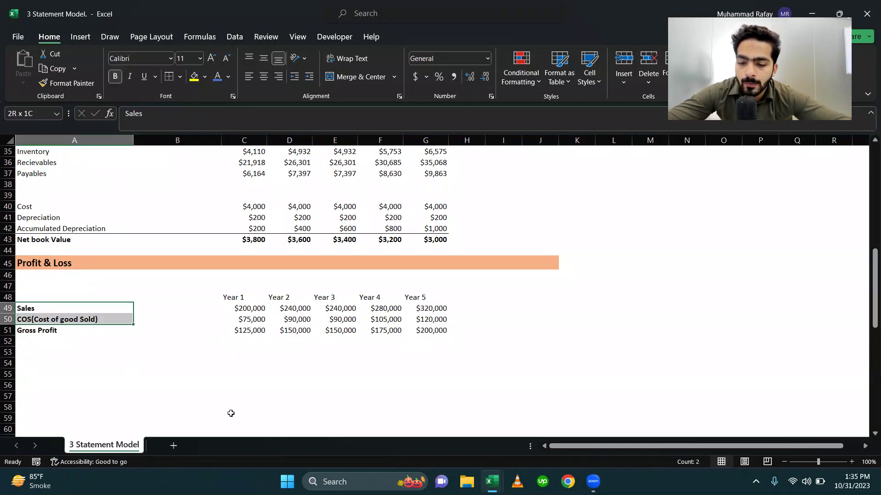
key("ctrl+b")
key("Down")
key("Down")
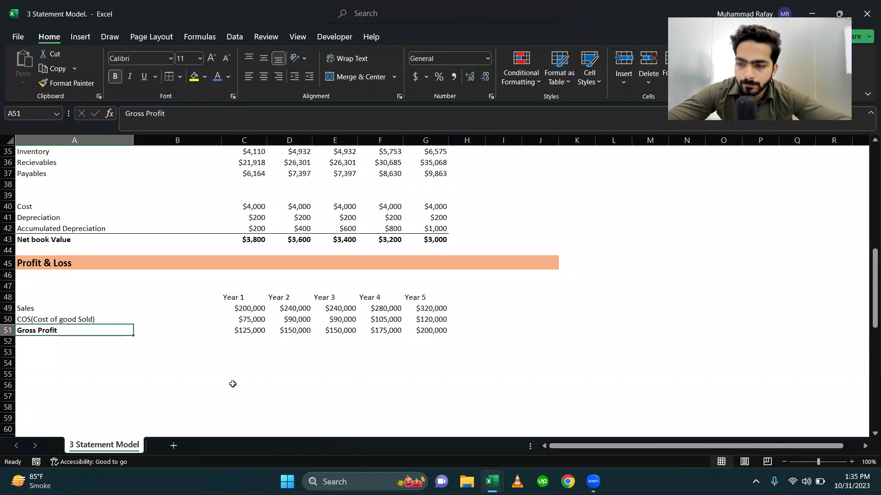
Step: Make the Gross Profit row A51:G51 bold and add a top border across it
key("shift+Right")
key("shift+Right")
key("shift+Right")
key("shift+Right")
key("shift+Right")
key("shift+Right")
key("ctrl+b")
key("ctrl+b")
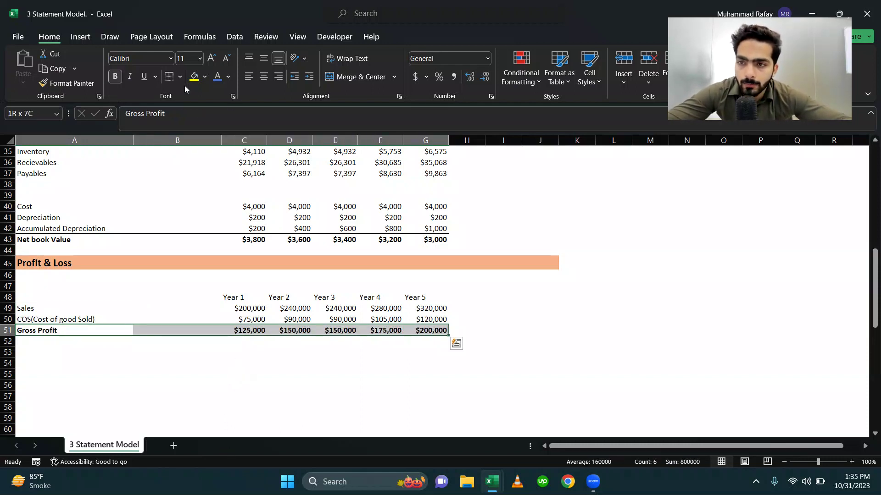
Step: Label A53 as Rental expense by linking it to the inputs label with =A11
left_click(64, 342)
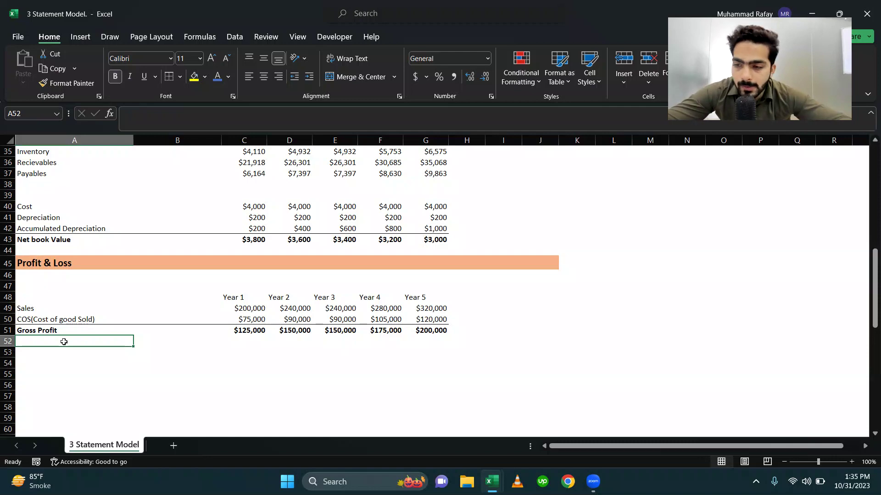
key("Down")
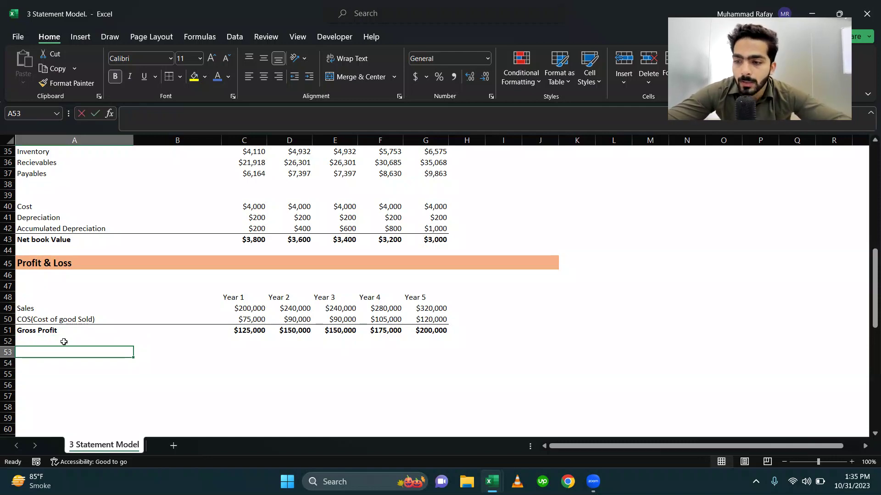
type("=")
scroll(64, 342, "up", 11)
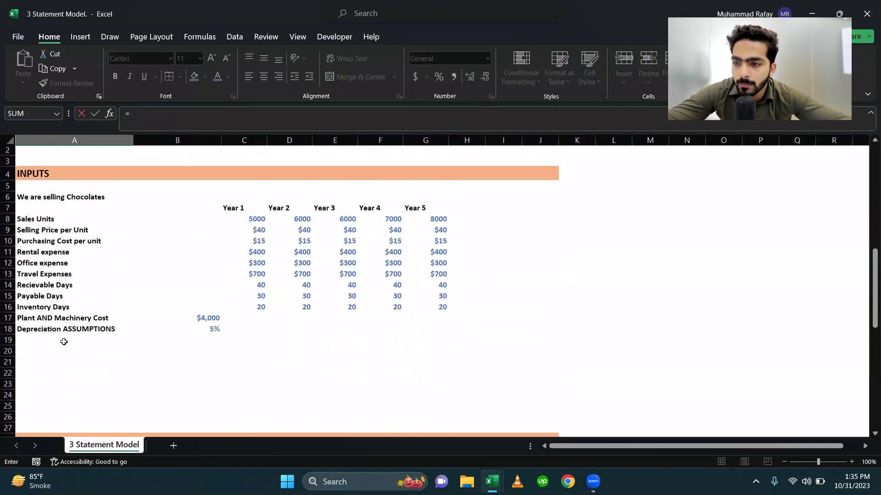
scroll(63, 342, "down", 1)
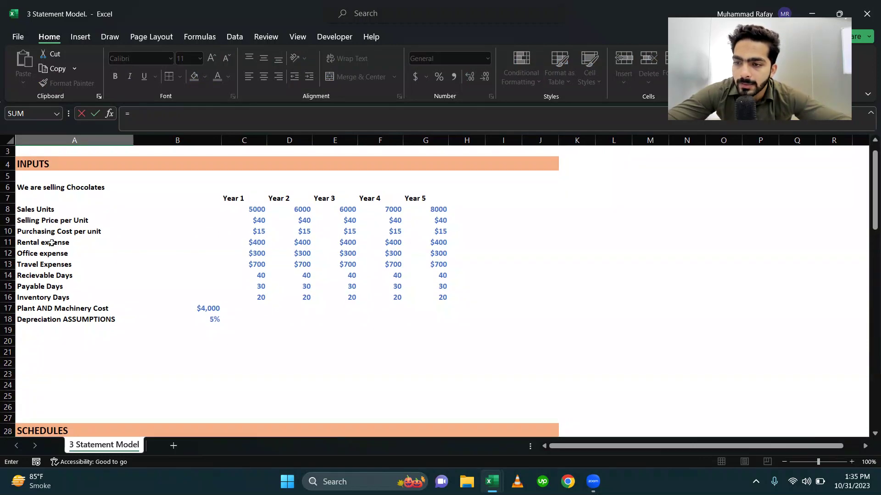
left_click(51, 243)
key("Return")
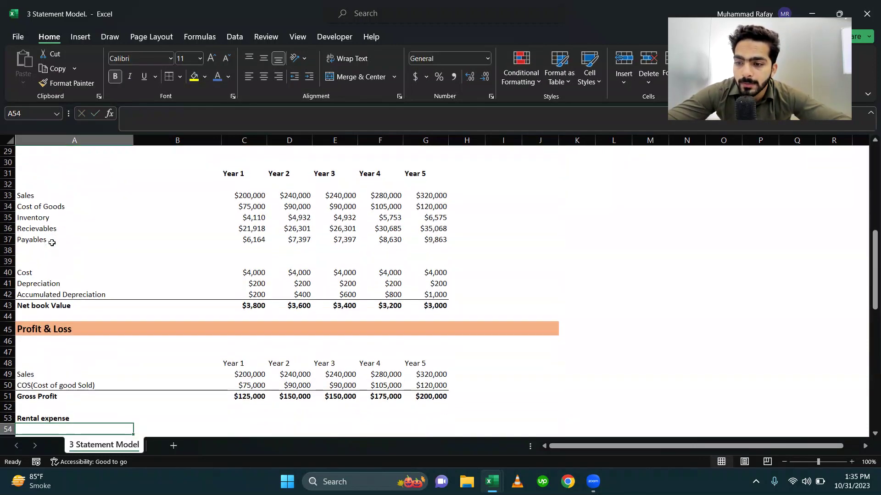
Step: Fill the linked label from A53 down to A54:A55 for Office expense and Travel Expenses
key("ctrl+d")
key("Down")
key("ctrl+d")
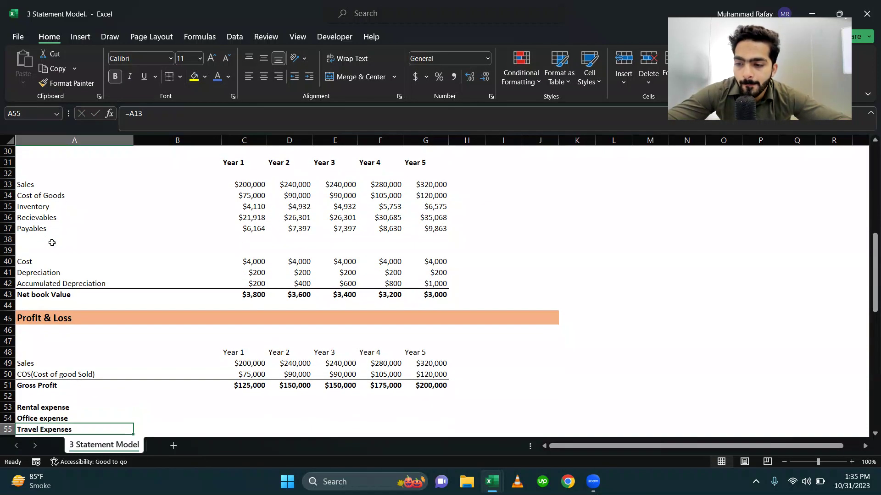
Step: Remove the bold formatting from the three expense labels in A53:A55
key("Down")
key("Down")
key("Up")
key("Up")
key("shift+Up")
key("shift+Up")
key("ctrl+b")
key("Up")
key("Down")
key("Down")
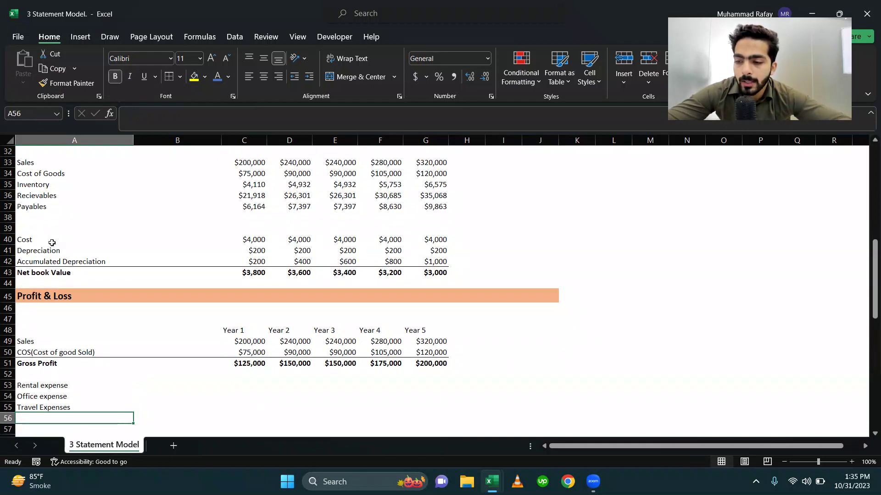
Step: Label A56 as Depreciation Expense in regular, non-bold text
type("Depreciatio")
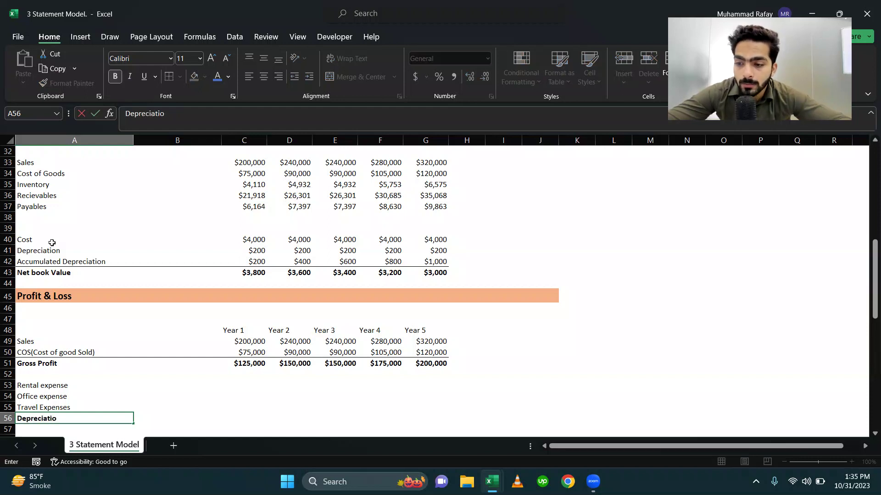
type("n Expen")
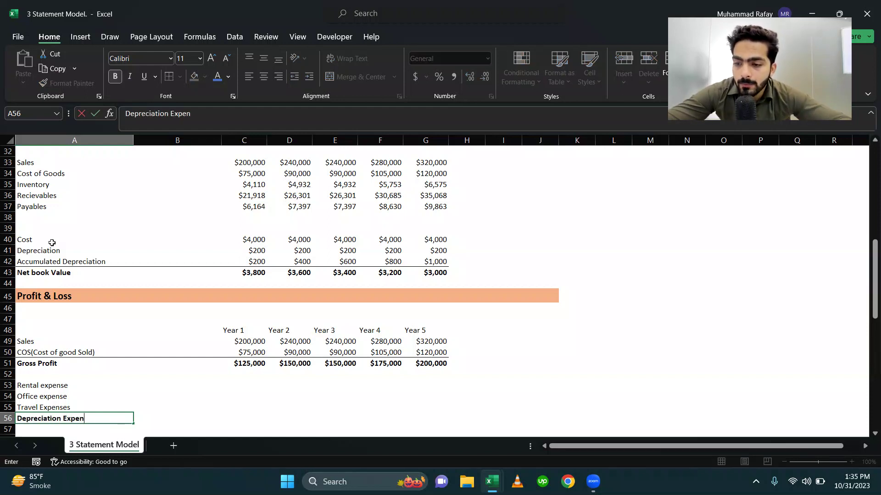
type("se")
key("Return")
key("Up")
key("ctrl+b")
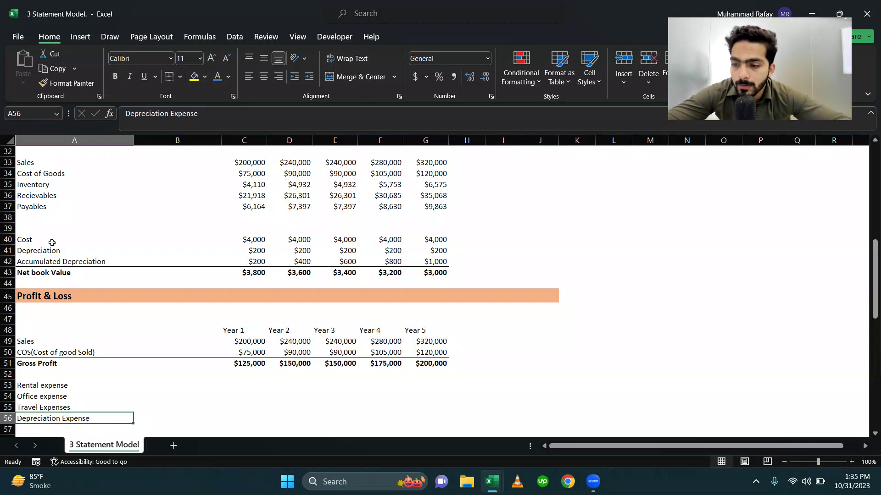
Step: Link Year 1 Rental expense in C53 to the inputs section with =C11
key("Up")
key("Up")
key("Up")
key("Right")
key("Right")
key("Right")
key("Left")
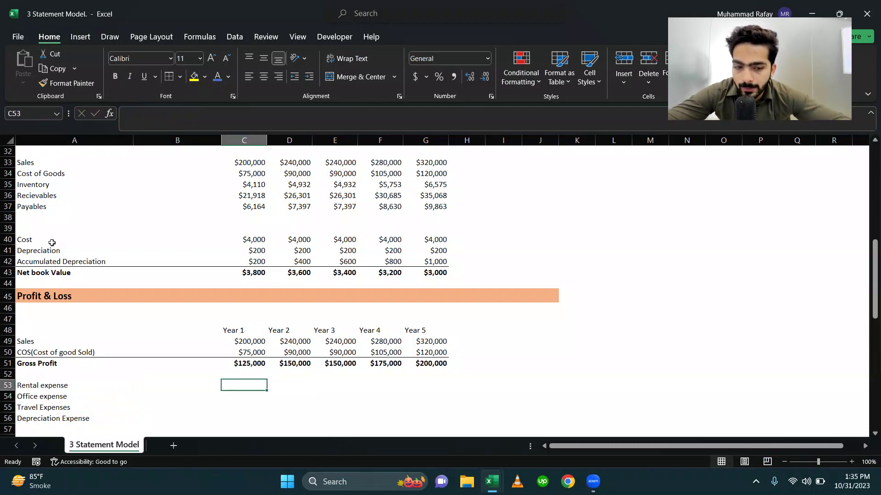
scroll(48, 289, "up", 9)
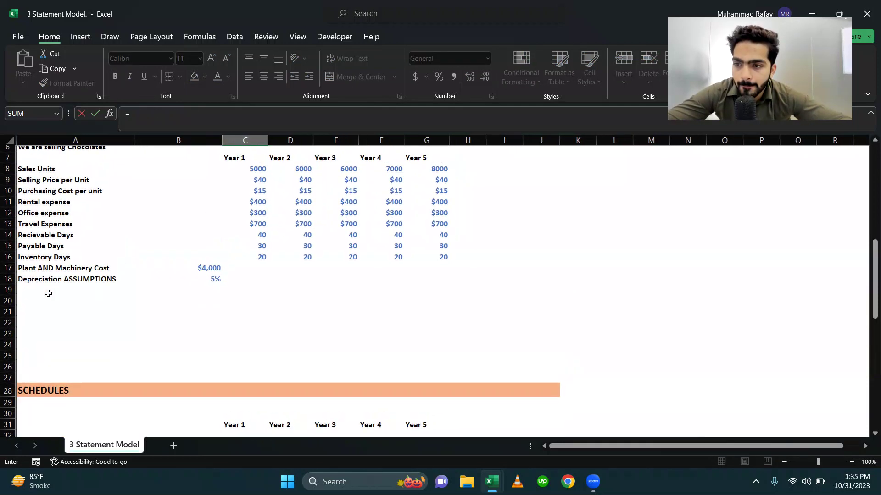
left_click(241, 217)
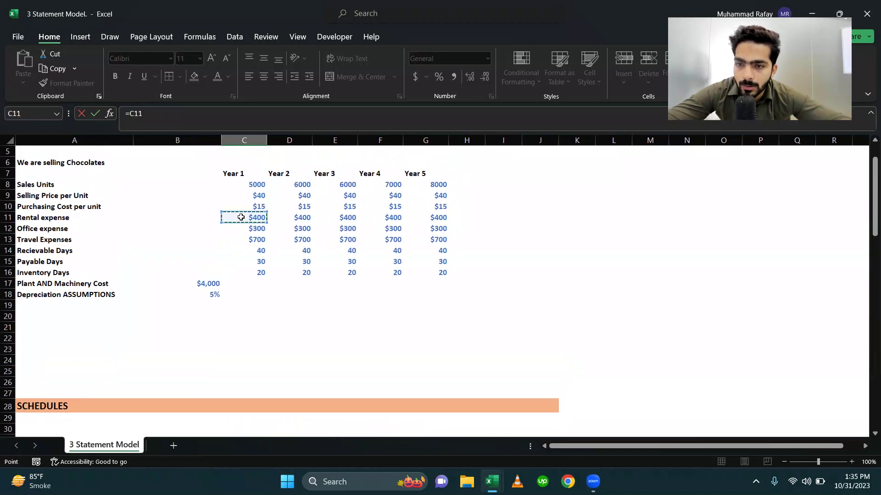
key("Return")
key("Up")
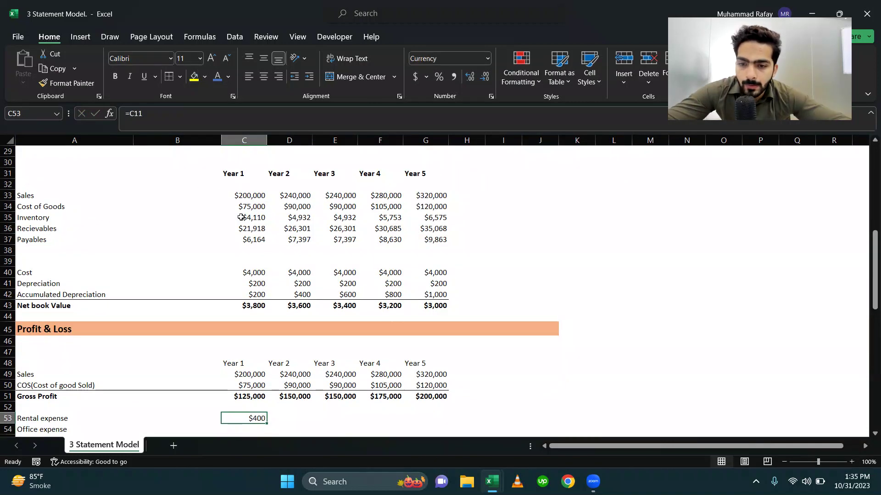
Step: Copy the Year 1 Rental expense formula in C53 across to Years 2 to 5
key("ctrl+c")
key("shift+Right")
key("shift+Right")
key("shift+Right")
key("shift+Right")
key("Return")
Step: Link Year 1 Office expense in C54 to the inputs section with =C12
key("Down")
key("Down")
key("Down")
key("Down")
key("Down")
key("Up")
key("Up")
key("Up")
key("Up")
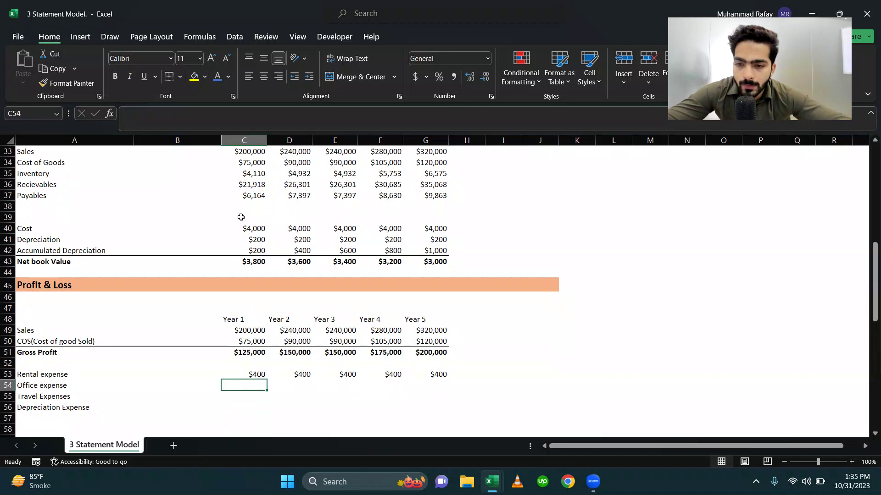
type("=")
scroll(240, 217, "up", 11)
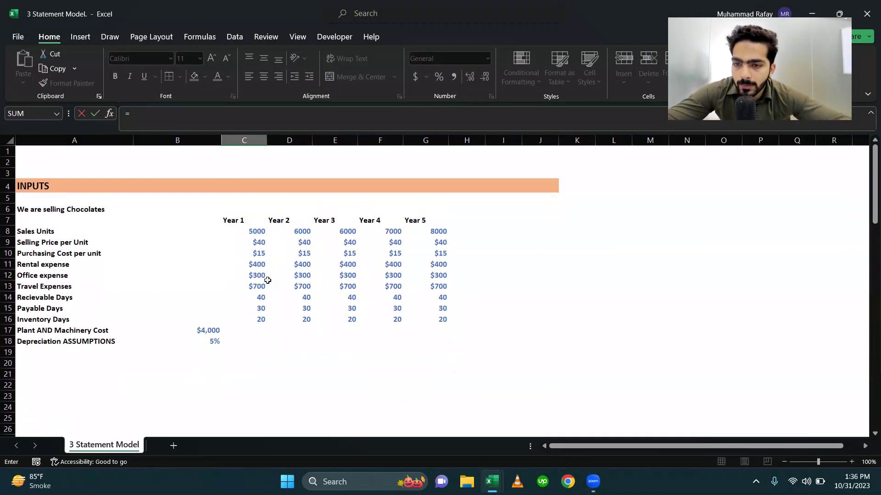
left_click(261, 276)
key("ctrl+Return")
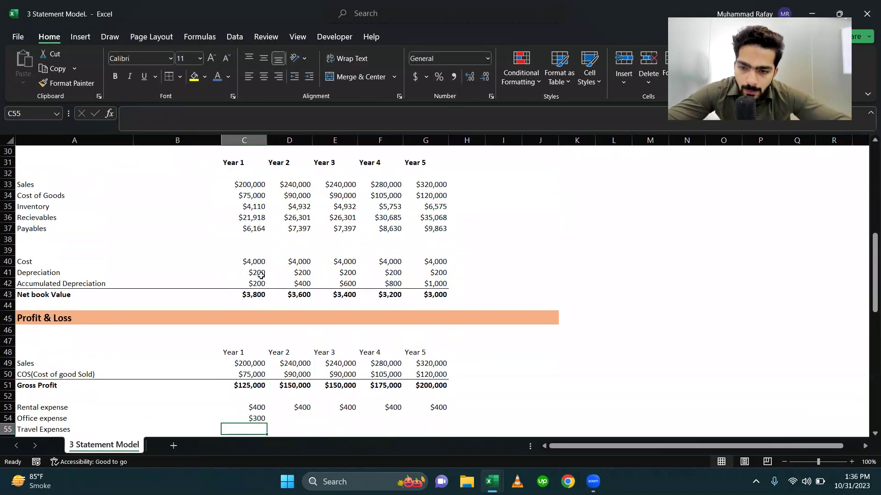
Step: Copy the Year 1 Office expense formula in C54 across to Years 2 to 5
key("ctrl+c")
key("Right")
key("shift+Right")
key("shift+Right")
key("shift+Right")
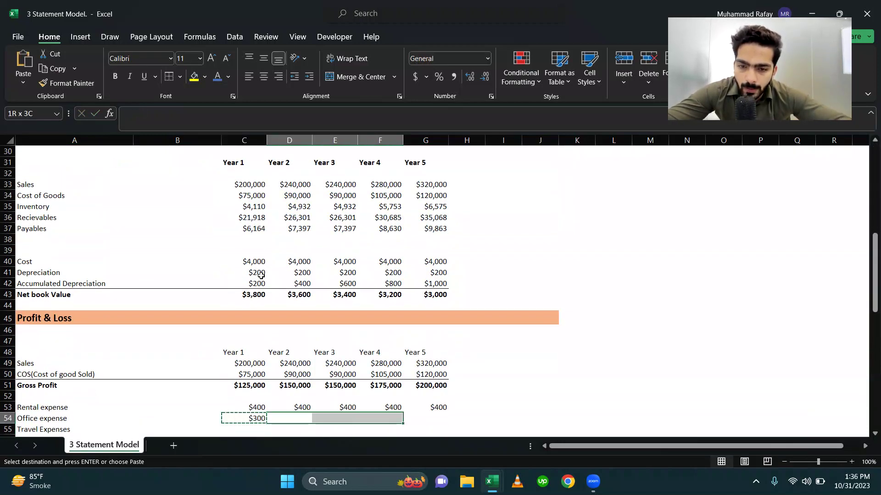
key("Return")
Step: Link Year 1 Travel Expenses in C55 to the inputs section with =C13
key("Down")
key("Left")
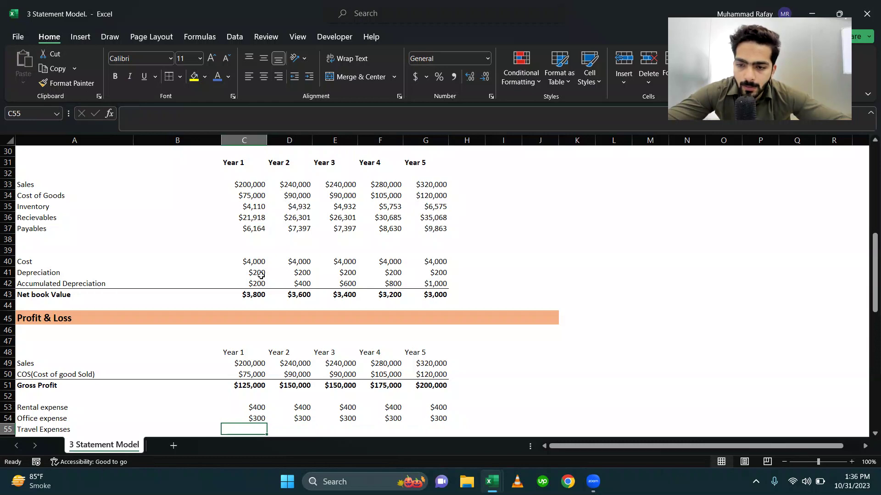
type("=")
scroll(261, 275, "up", 3)
scroll(261, 276, "up", 7)
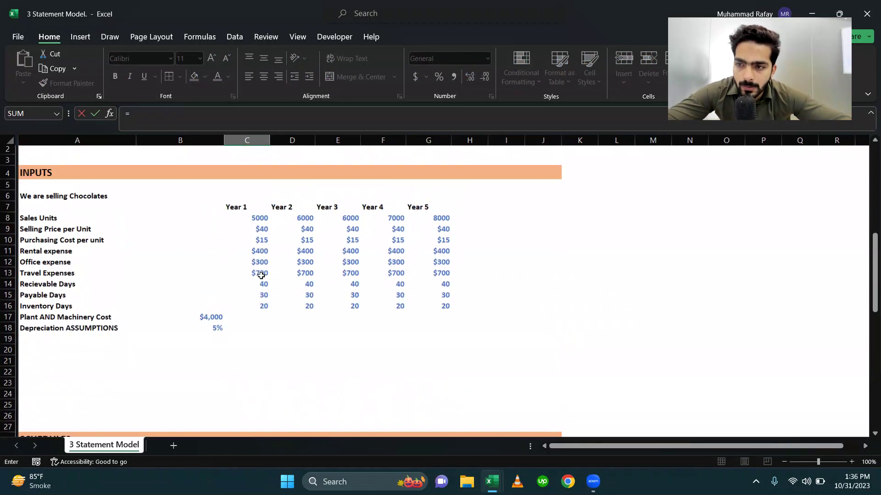
left_click(261, 275)
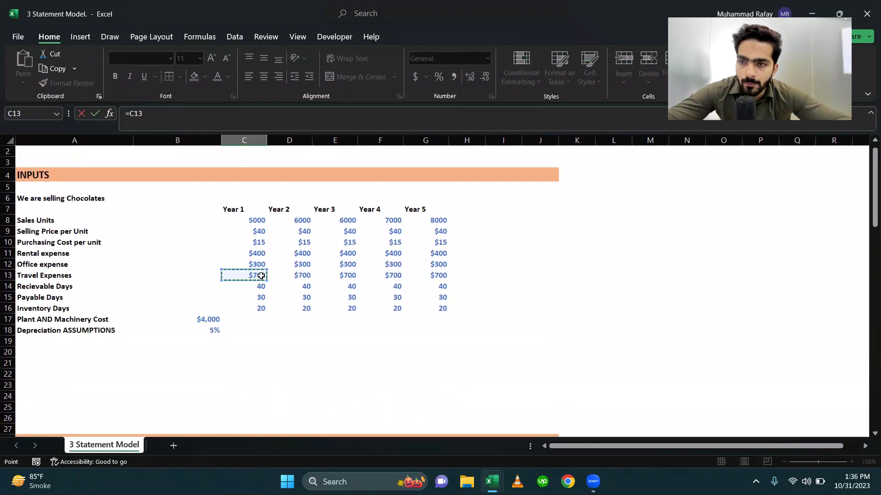
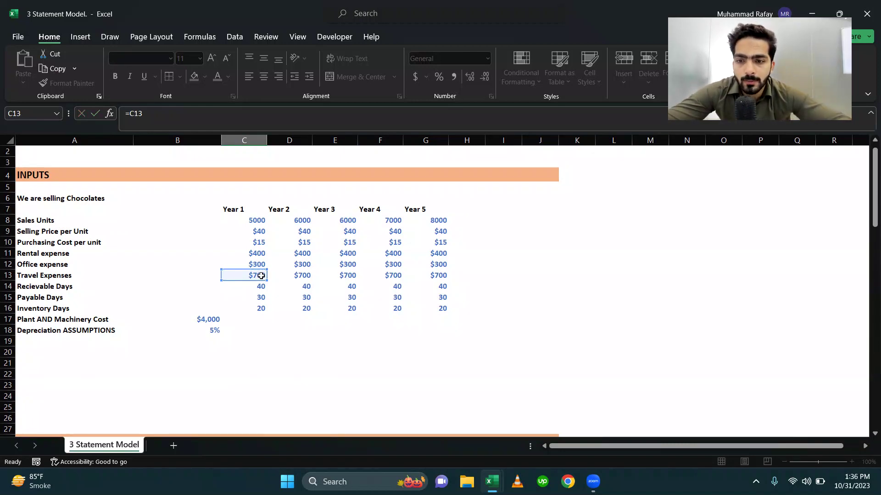
key("ctrl+Return")
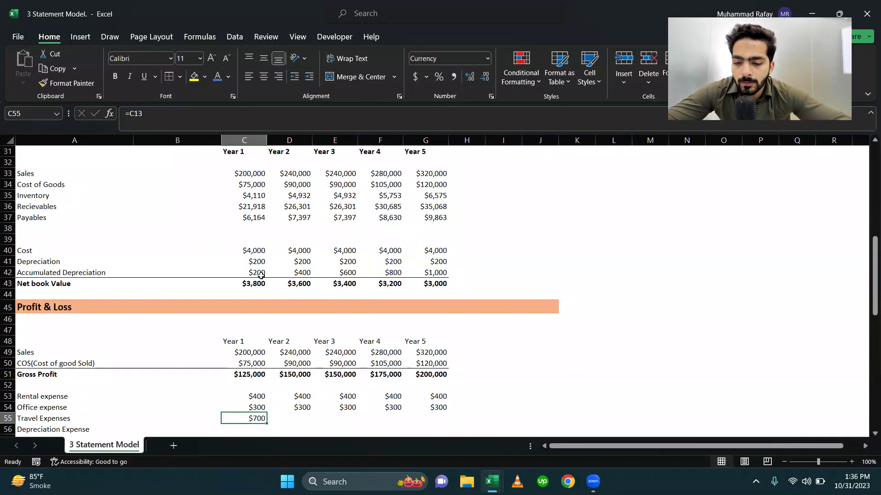
Step: Fill the Year 1 Travel Expenses formula in C55 across to Years 2 to 5
key("shift+Right")
key("shift+Right")
key("shift+Right")
key("shift+Right")
key("ctrl+r")
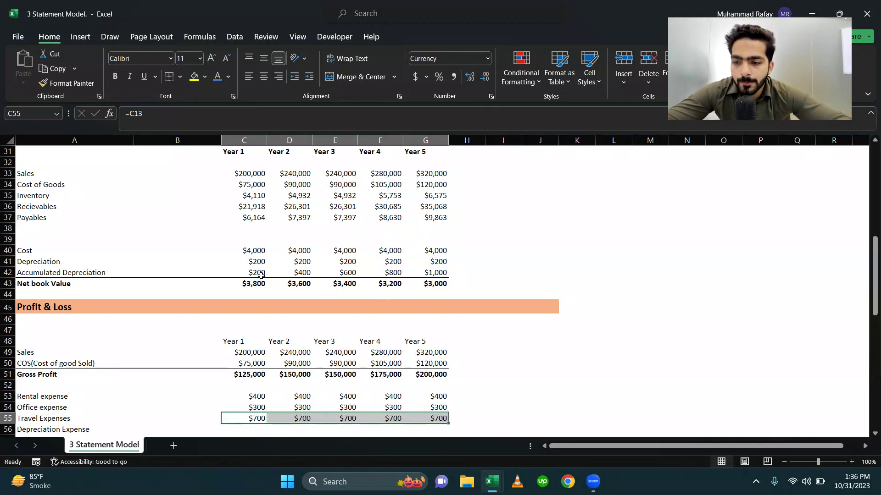
Step: Link Year 1 Depreciation Expense in C56 to the depreciation schedule with =C41
key("Down")
scroll(261, 275, "down", 1)
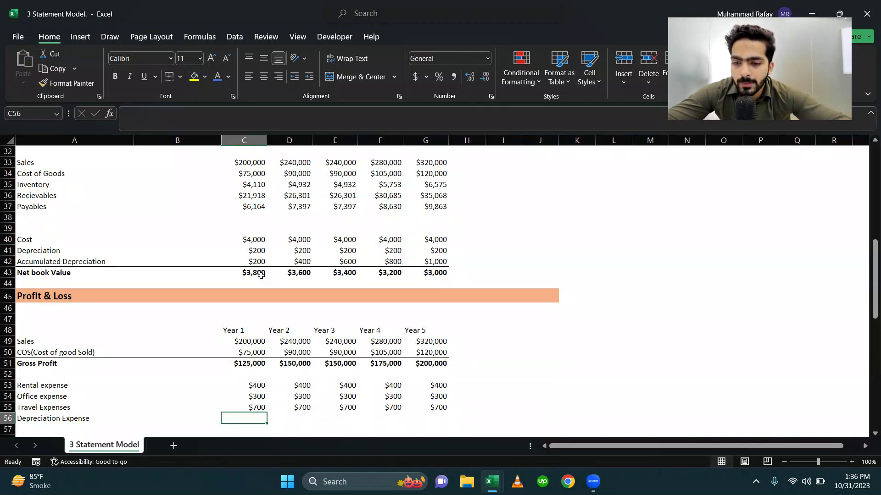
type("=")
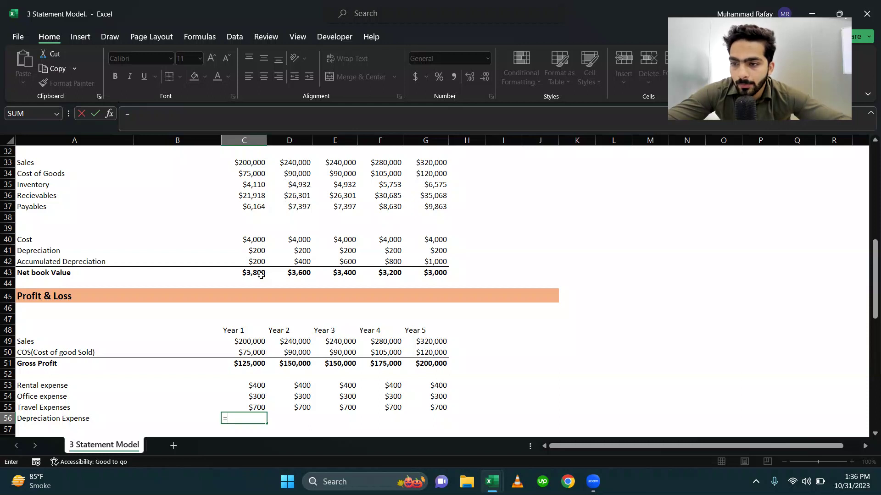
left_click(257, 251)
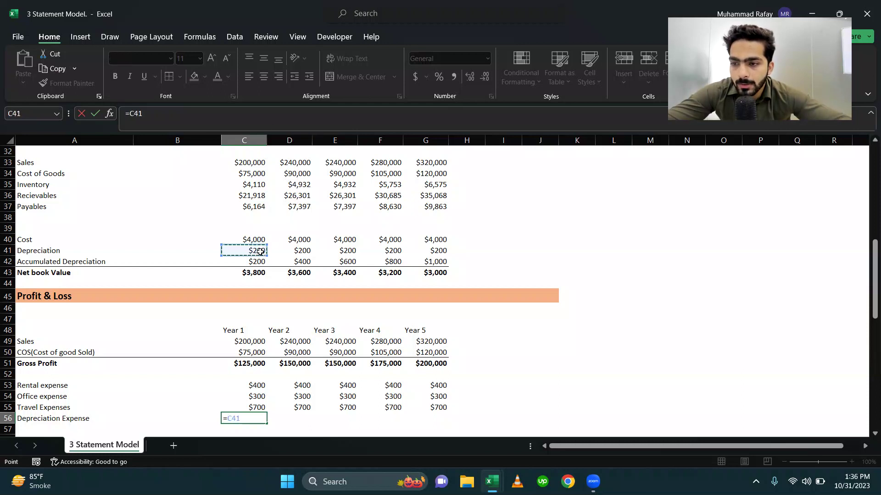
key("Return")
key("Up")
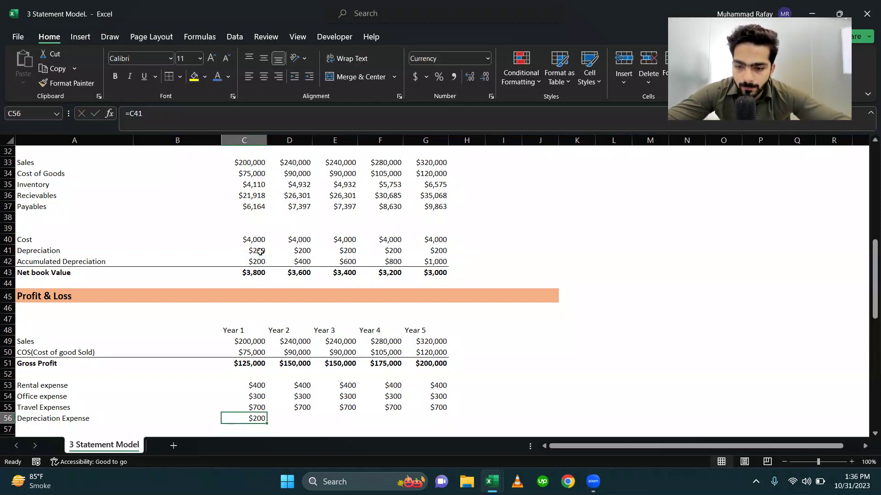
Step: Copy the Year 1 Depreciation Expense formula in C56 across to Years 2 to 5
key("ctrl+c")
key("Right")
key("shift+Right")
key("shift+Right")
key("shift+Right")
key("Return")
Step: Label A57 as Total Expenses below the Depreciation Expense row and select the Year 1 cell C57
key("Down")
key("Down")
key("Down")
key("Down")
key("Left")
key("Left")
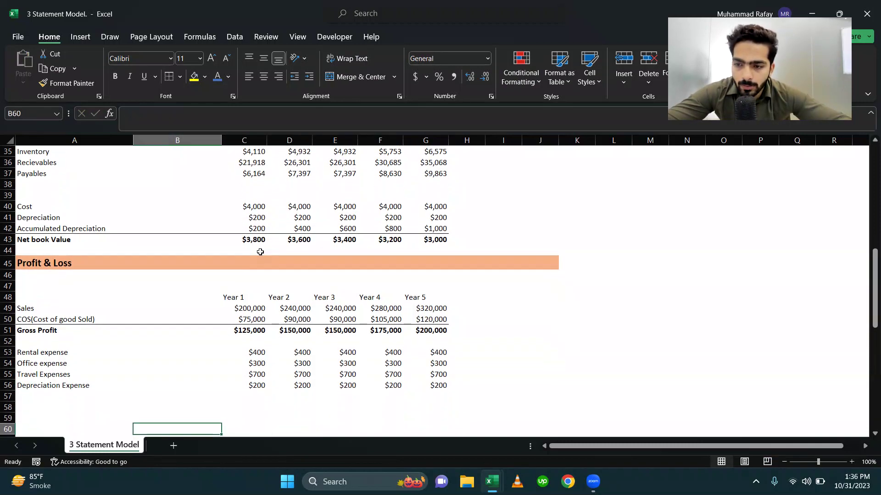
key("Left")
key("Up")
key("Page_Up")
key("Page_Up")
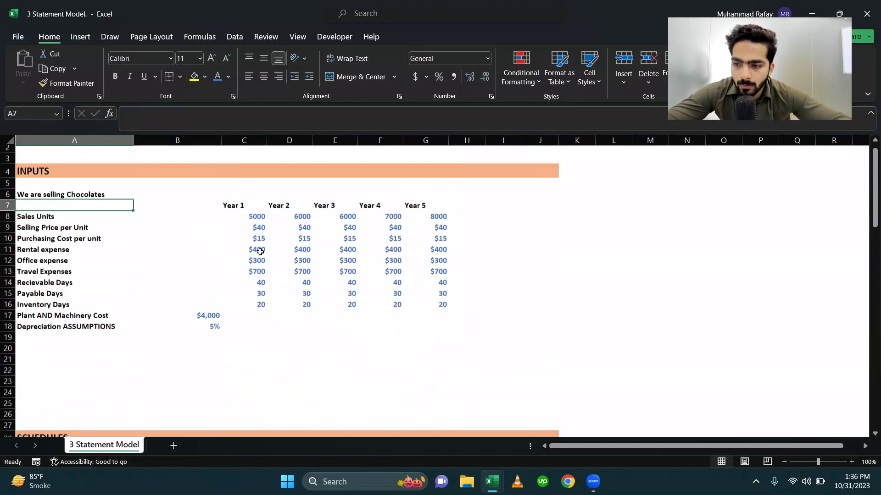
key("Page_Down")
key("Page_Down")
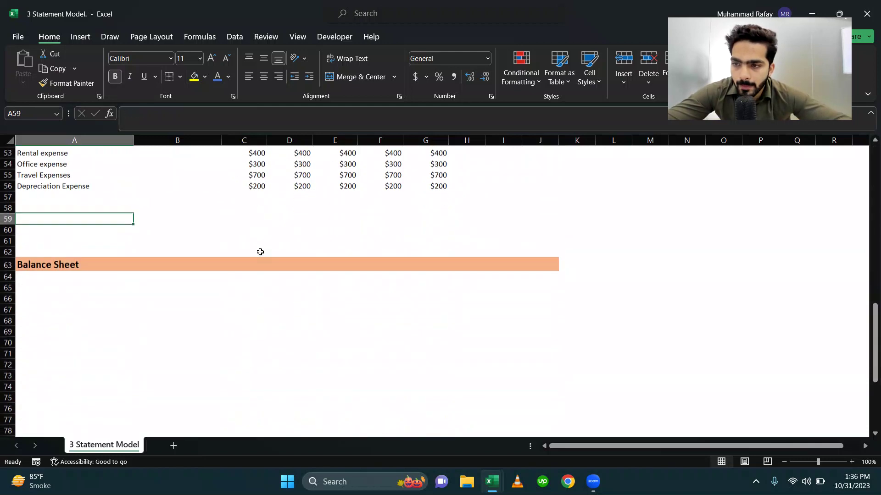
key("Up")
key("Up")
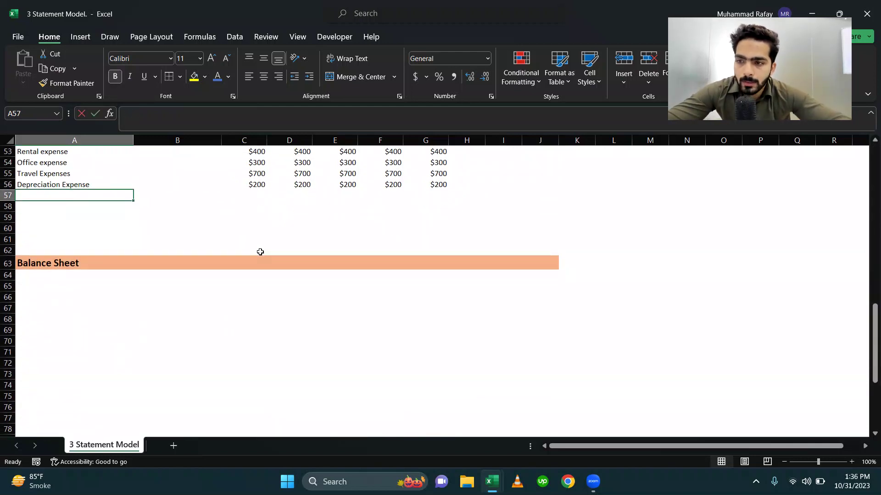
type("Total Expenses")
key("Tab")
key("Tab")
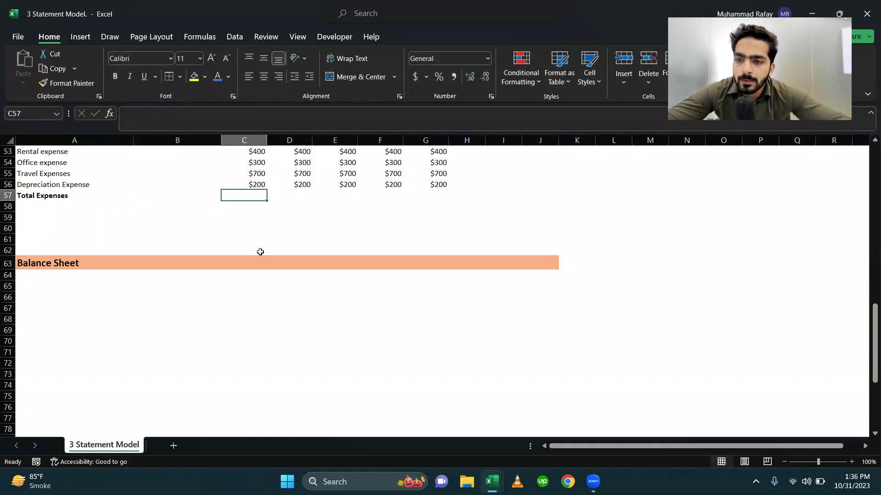
scroll(260, 252, "up", 3)
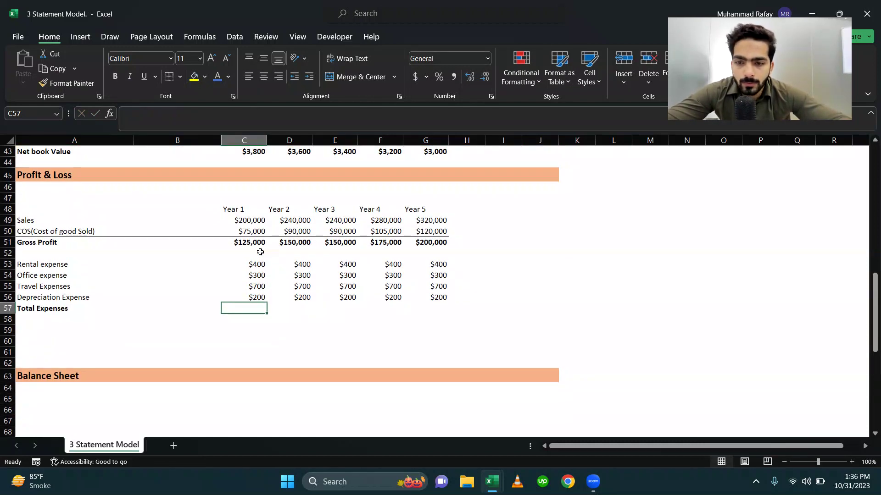
Step: Total the Year 1 expenses in C57 with =SUM(C53:C56)
type("=sum")
key("Tab")
key("Up")
key("shift+Up")
key("shift+Up")
key("shift+Up")
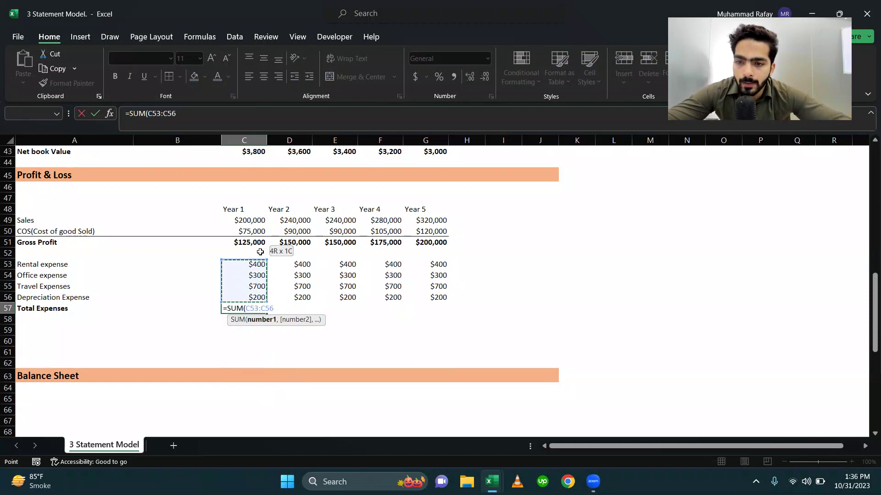
key("Return")
Step: Copy the Year 1 Total Expenses formula in C57 across to Years 2 to 5
key("Up")
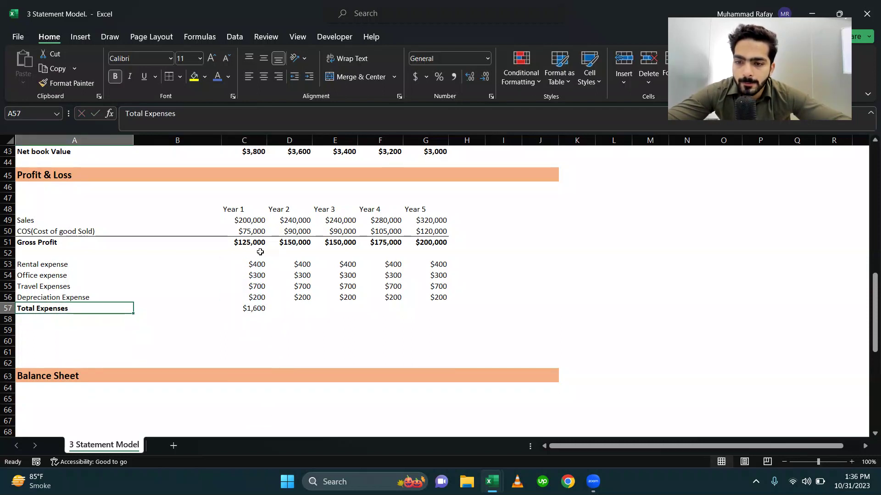
key("Right")
key("Right")
key("ctrl+c")
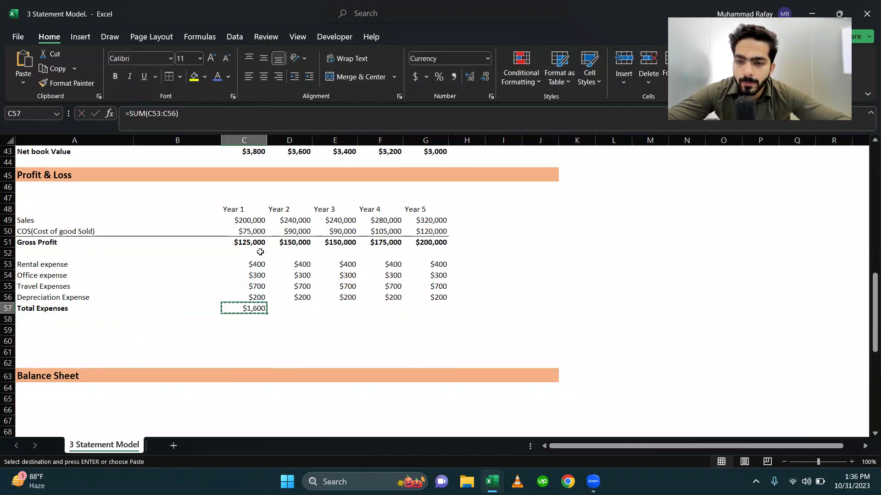
key("Right")
key("shift+Right")
key("shift+Right")
key("shift+Right")
key("Return")
Step: Add a top border across the Total Expenses row, A57:G57
key("Left")
key("Left")
key("Left")
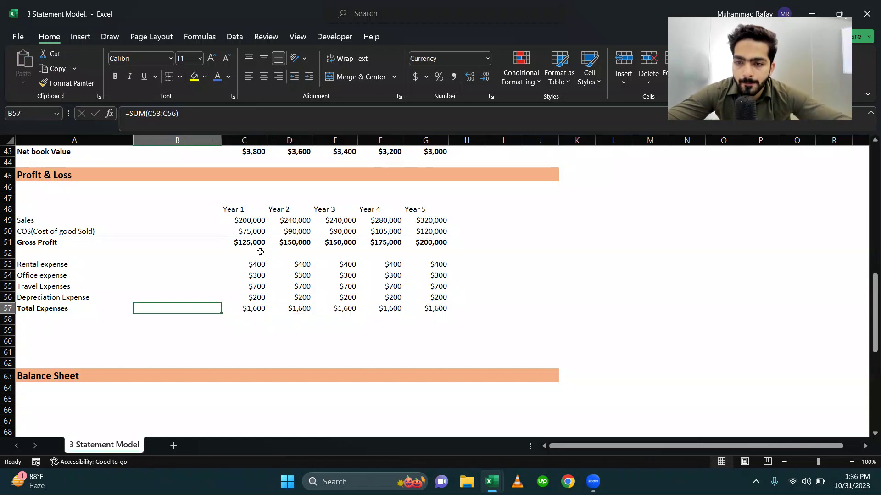
key("shift+Right")
key("shift+Right")
key("shift+Right")
key("shift+Right")
key("shift+Right")
key("shift+Right")
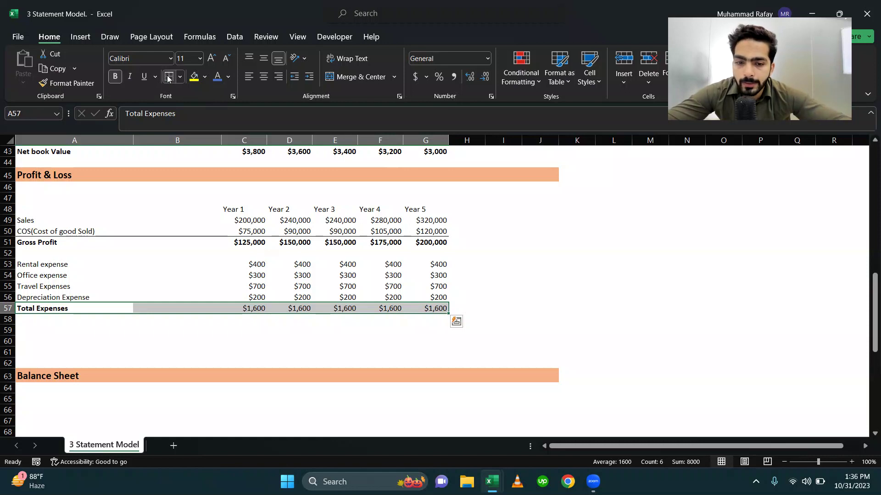
Step: Label A59 as Net Profit, leaving row 58 blank, and select the Year 1 cell C59
left_click(79, 323)
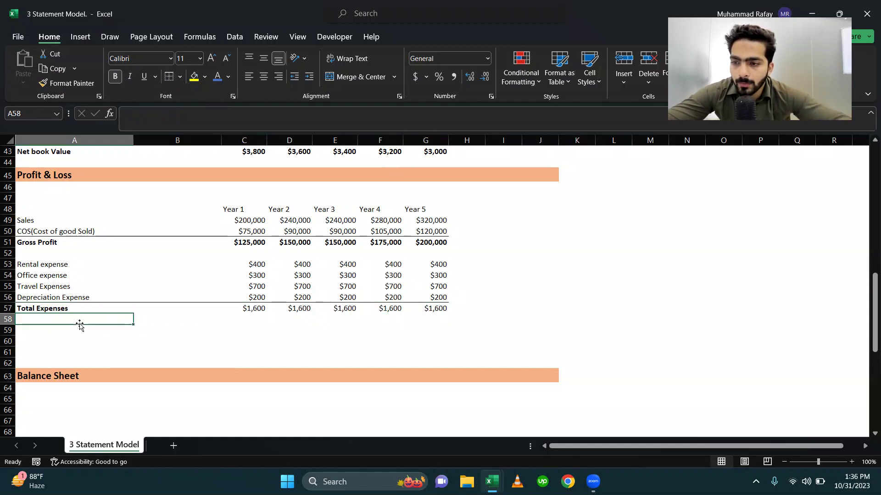
key("Down")
type("Ne")
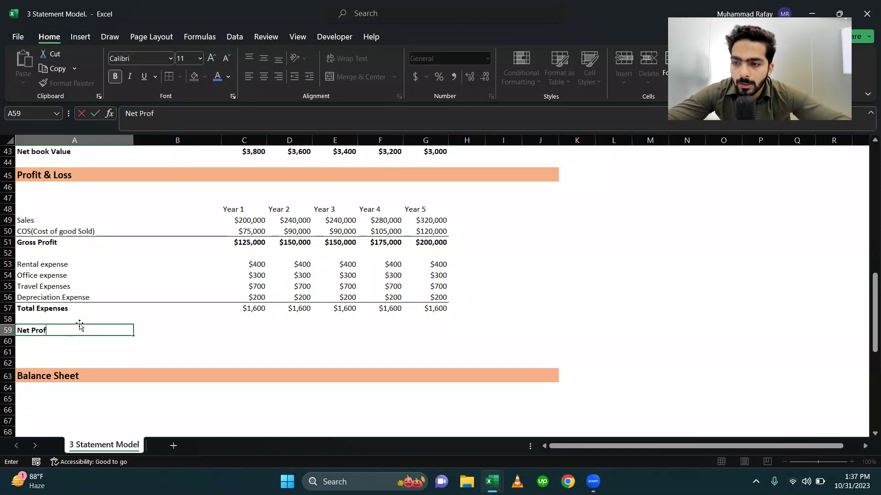
key("Tab")
key("Tab")
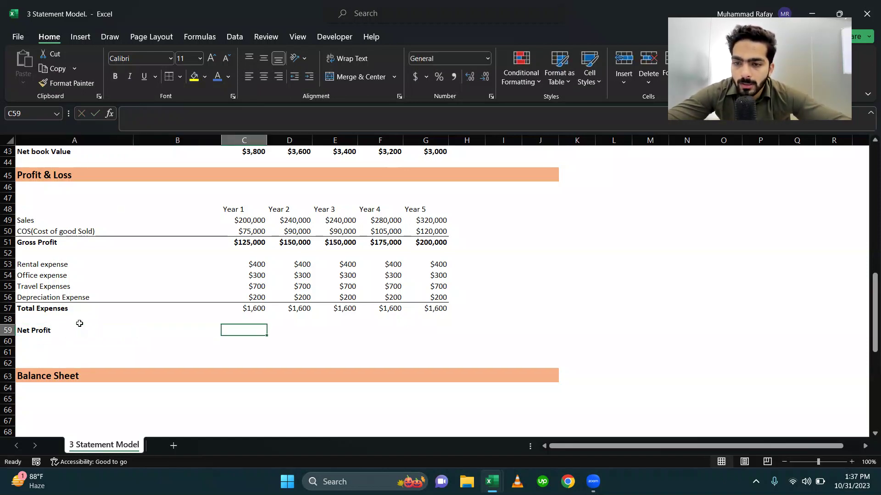
Step: Calculate Year 1 Net Profit in C59 as Gross Profit minus Total Expenses with =C51-C57
type("=")
key("Up")
key("Up")
key("Up")
key("Up")
key("Up")
key("Up")
key("Up")
key("Up")
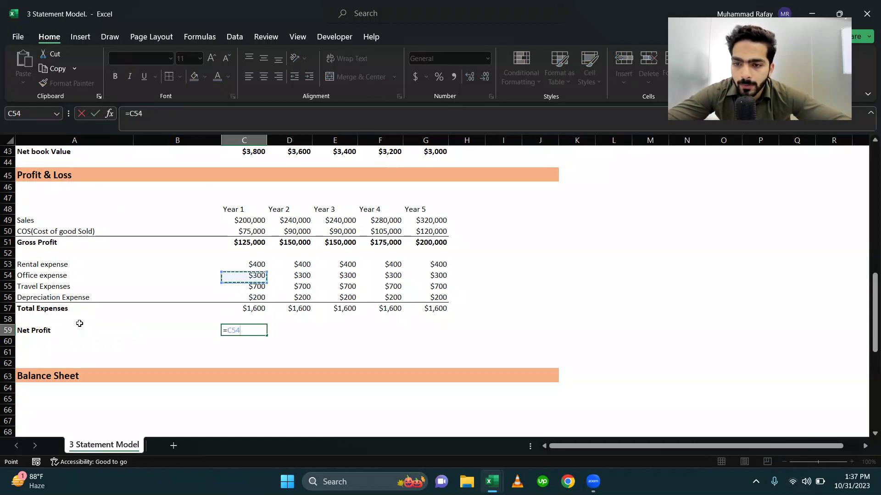
type("-")
key("Up")
key("Up")
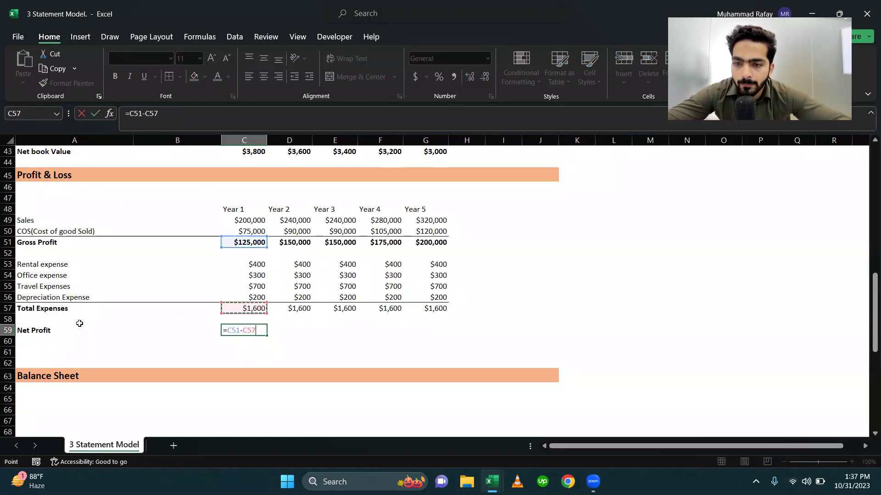
key("Return")
Step: Copy the Year 1 Net Profit formula in C59 across to Years 2 to 5
key("Up")
key("Right")
key("Right")
key("ctrl+c")
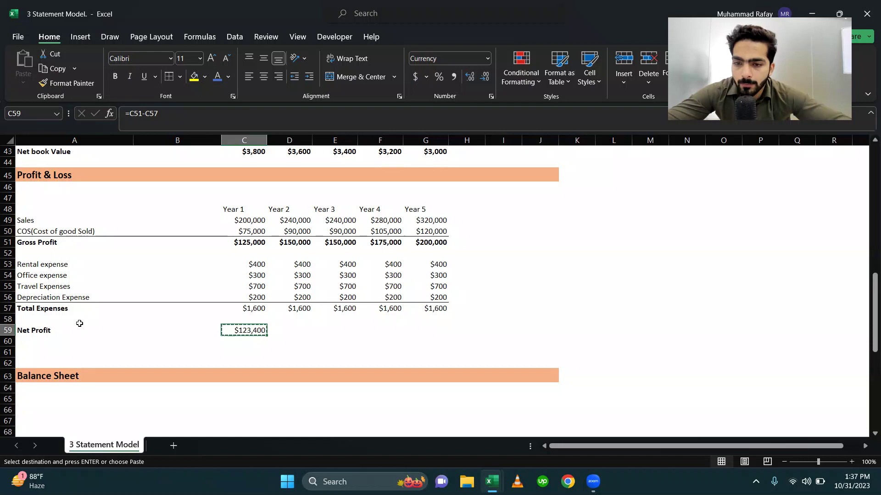
key("shift+Right")
key("shift+Right")
key("shift+Right")
key("shift+Right")
key("Return")
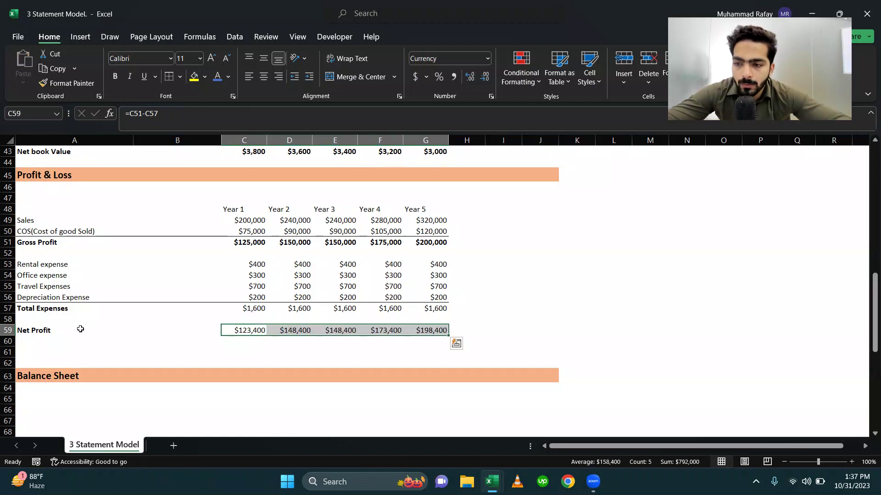
key("ctrl+q")
key("Left")
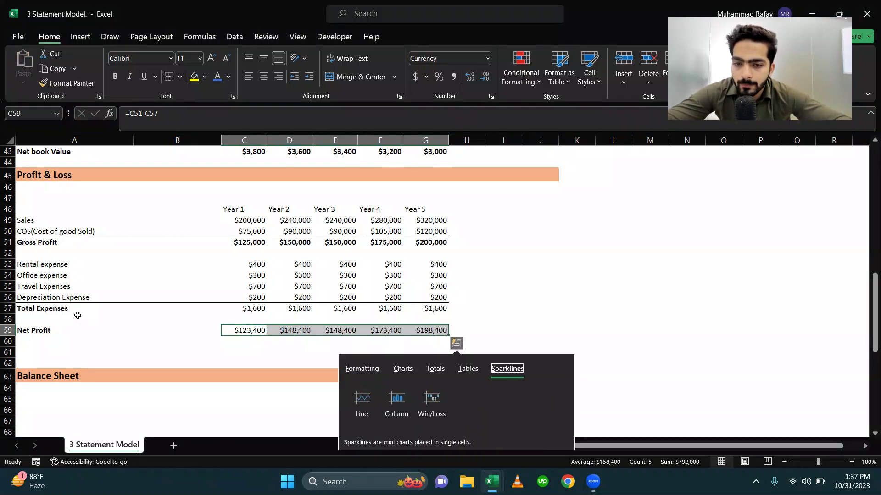
key("Escape")
Step: Make the Net Profit values in C59:G59 bold
key("Left")
key("Right")
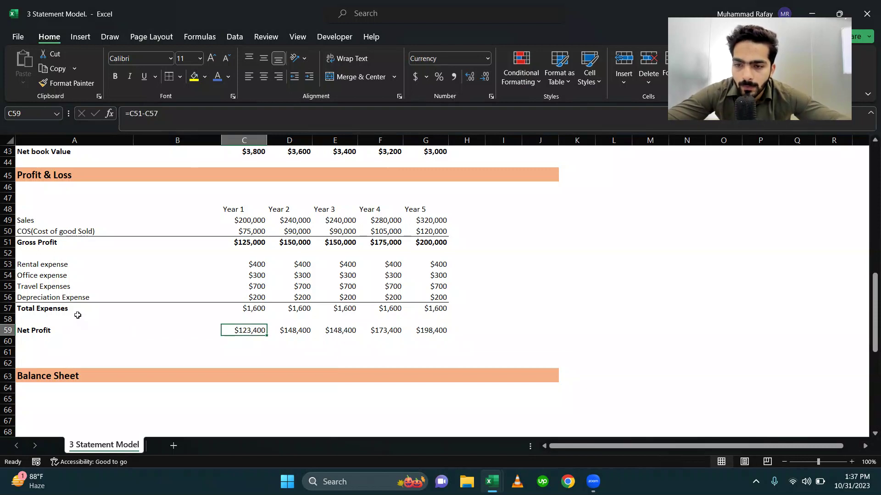
key("shift+Right")
key("shift+Right")
key("shift+Right")
key("shift+Right")
key("ctrl+b")
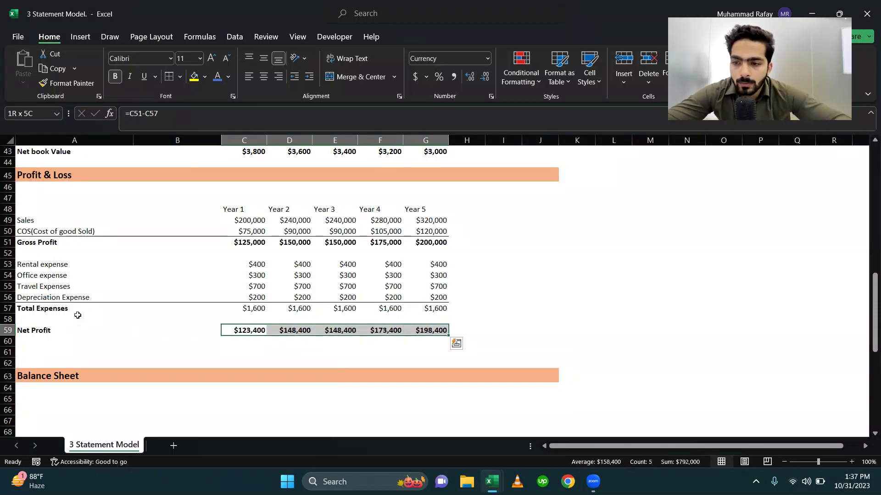
Step: Make the Total Expenses values in C57:G57 bold
key("Up")
key("Up")
key("shift+Right")
key("shift+Right")
key("shift+Right")
key("shift+Right")
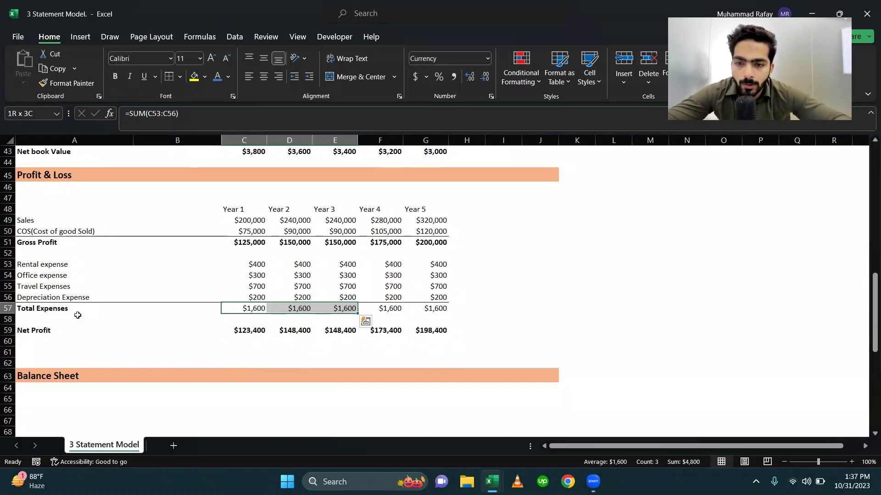
key("ctrl+b")
Step: Make the Year 1 to Year 5 headings in C48:G48 of the Profit & Loss statement bold
key("Down")
key("Down")
key("Down")
key("Down")
key("Down")
key("Down")
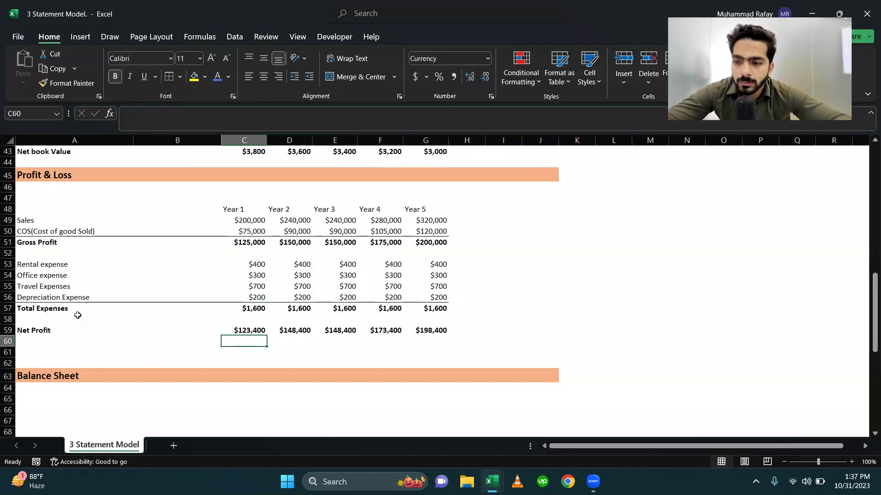
key("Up")
key("Up")
key("Up")
key("Up")
key("Up")
key("Up")
key("Up")
key("Up")
key("Up")
key("Up")
key("Up")
key("Up")
key("Up")
key("Up")
key("Up")
key("Up")
key("Up")
key("Down")
key("Down")
key("shift+Right")
key("shift+Right")
key("shift+Right")
key("shift+Right")
key("ctrl+b")
key("Down")
key("Down")
key("Down")
key("Down")
key("Down")
key("Down")
key("Down")
key("Down")
key("Down")
key("Down")
key("Down")
key("Down")
key("Down")
key("Down")
key("Down")
key("Down")
key("Down")
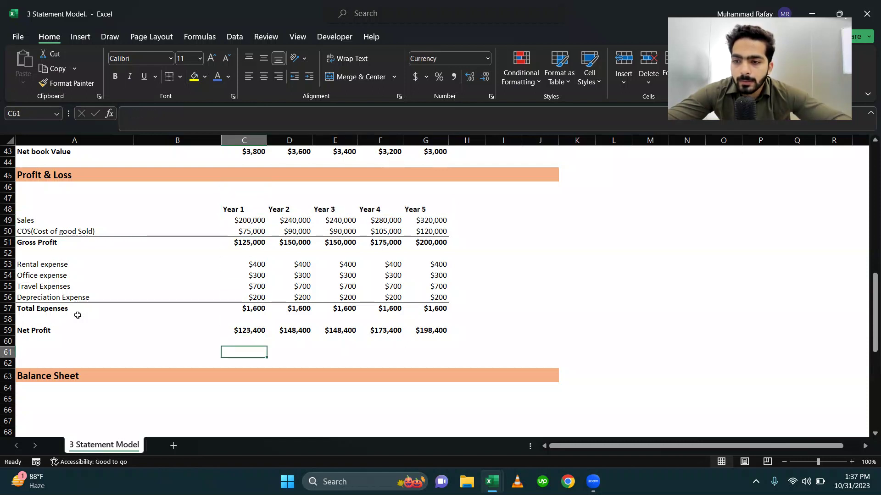
type("=")
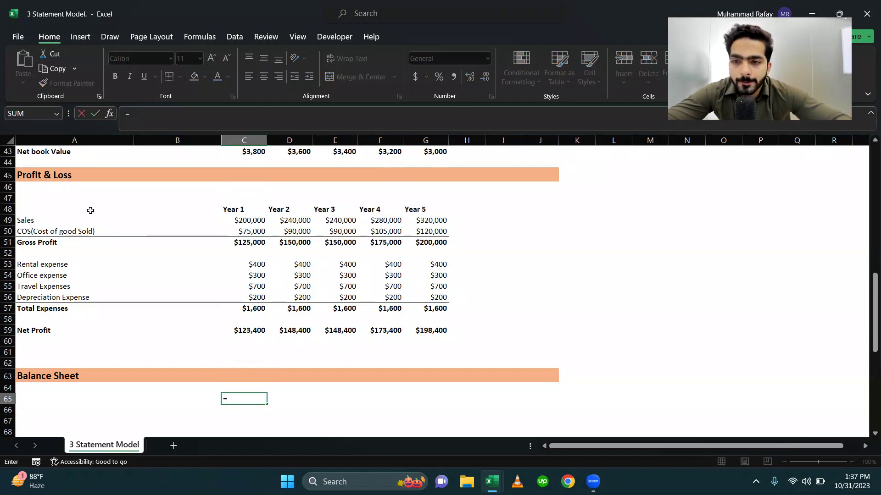
key("Escape")
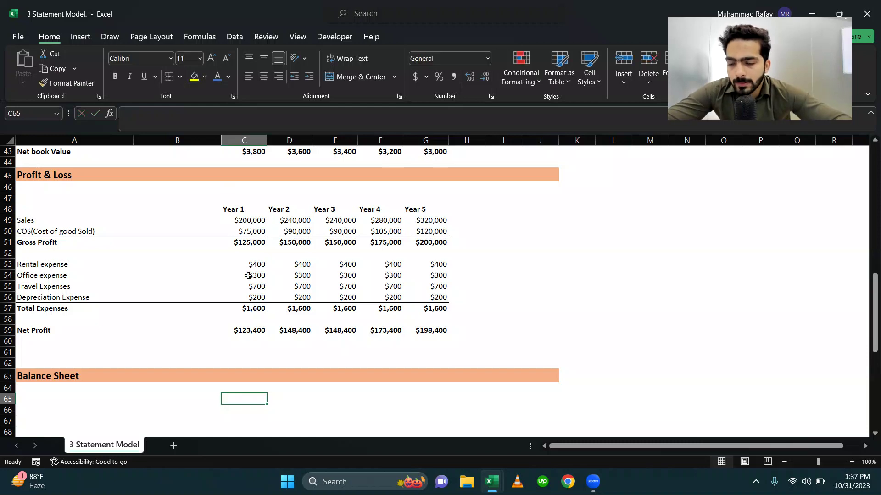
Step: Review the assumptions, the schedules and the start of the Profit & Loss section
scroll(248, 279, "up", 10)
scroll(248, 280, "down", 1)
scroll(248, 279, "up", 2)
scroll(248, 280, "down", 6)
scroll(248, 279, "up", 7)
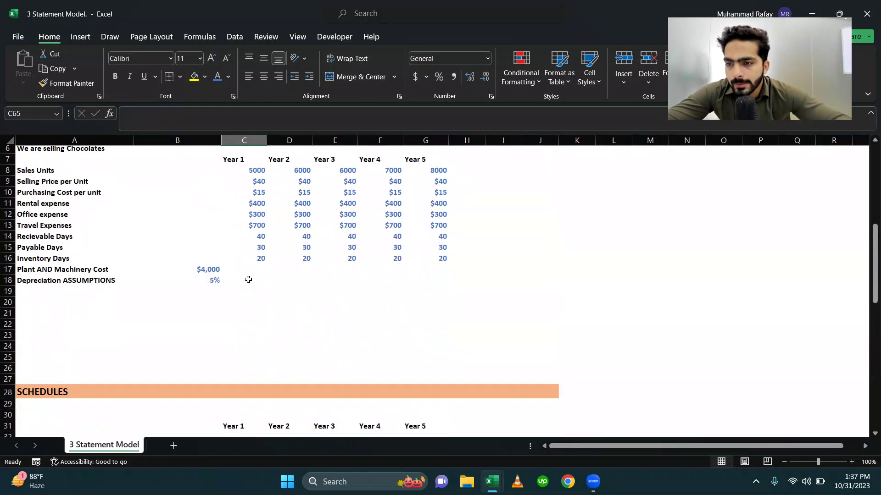
scroll(248, 279, "down", 9)
scroll(225, 276, "up", 6)
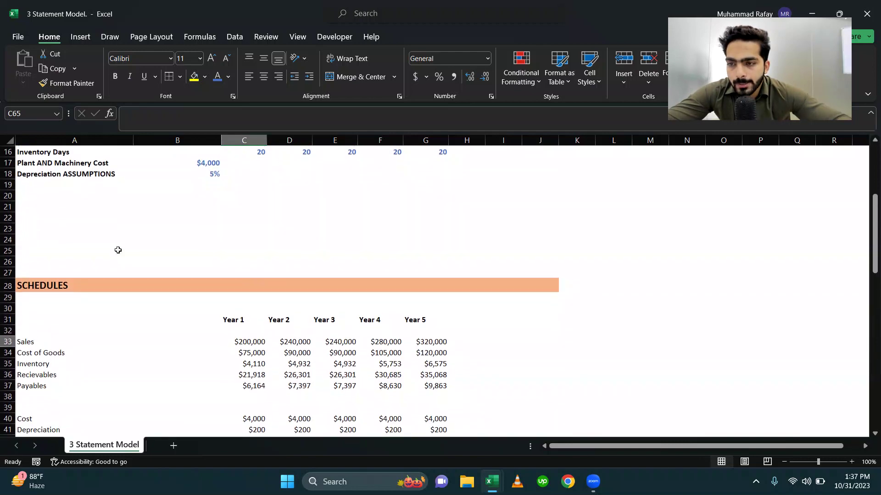
scroll(131, 274, "down", 8)
scroll(153, 234, "up", 5)
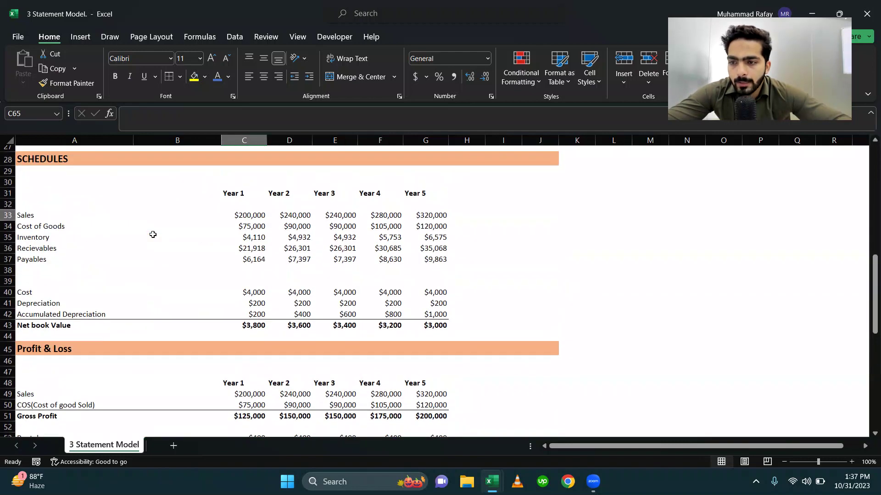
Step: Insert seven blank rows at row 44, between Net book Value and the Profit & Loss heading
left_click(139, 341)
key("shift+space")
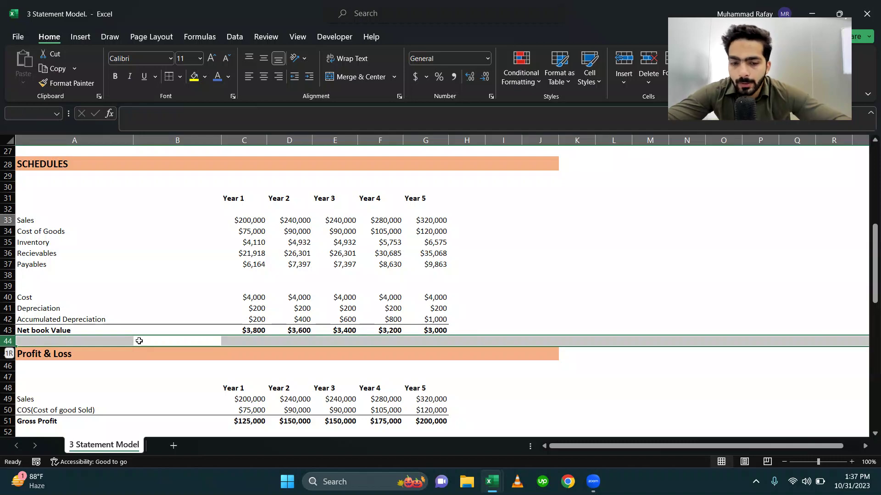
key("ctrl+shift+plus")
key("ctrl+shift+plus")
key("ctrl+shift+plus")
key("ctrl+shift+plus")
key("ctrl+shift+plus")
key("ctrl+shift+plus")
key("ctrl+shift+plus")
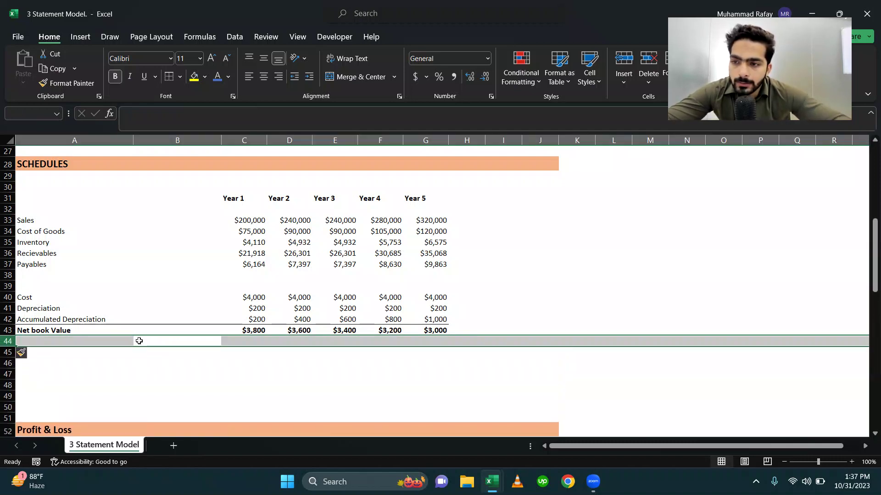
Step: Label A47 as Opening Balance in the blank area below the depreciation schedule
key("Down")
key("Down")
key("Down")
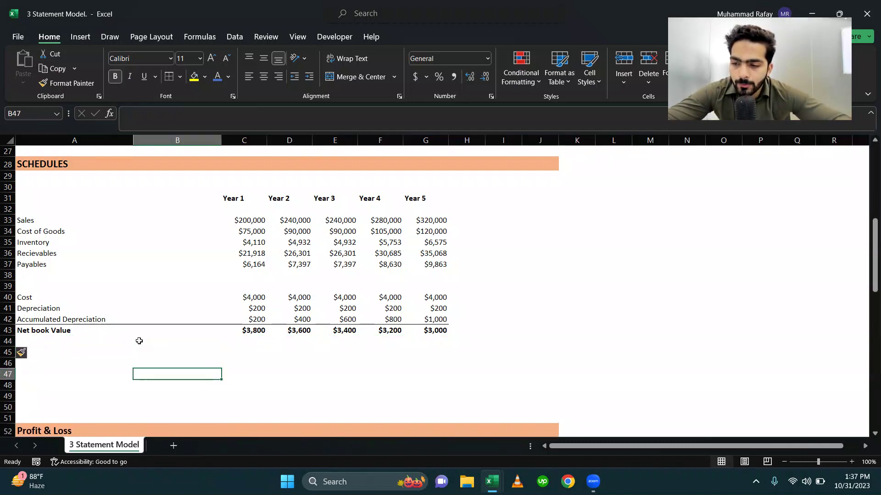
key("Left")
key("Page_Up")
key("Page_Down")
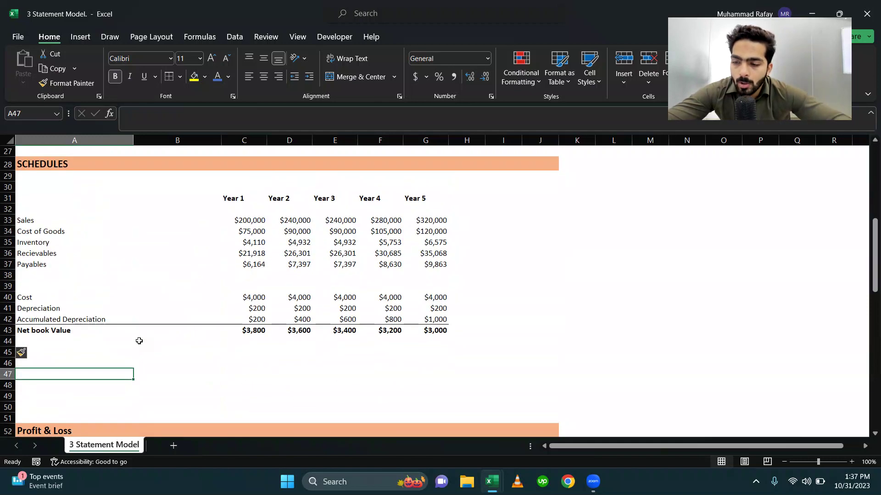
key("Up")
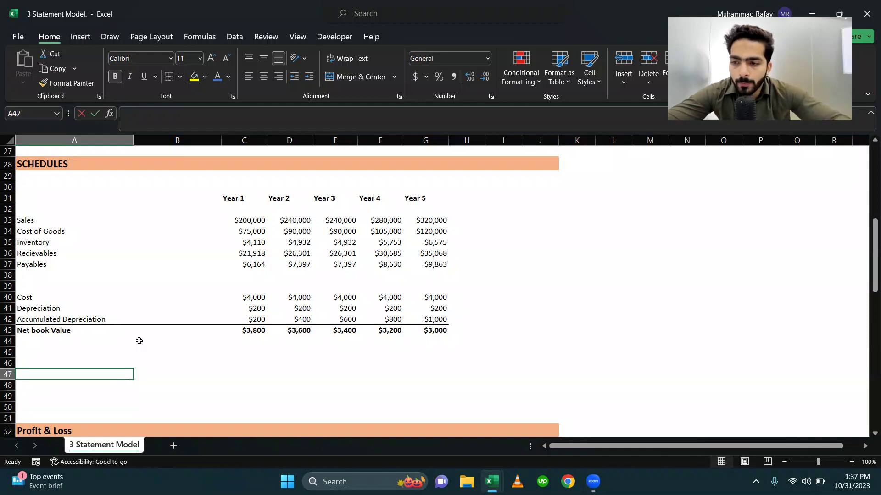
type("op")
type("enin")
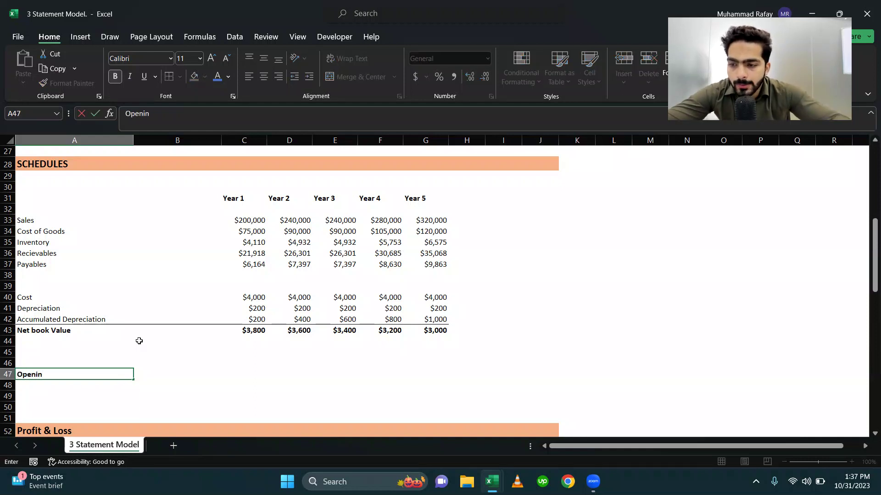
type("g Balance")
key("Return")
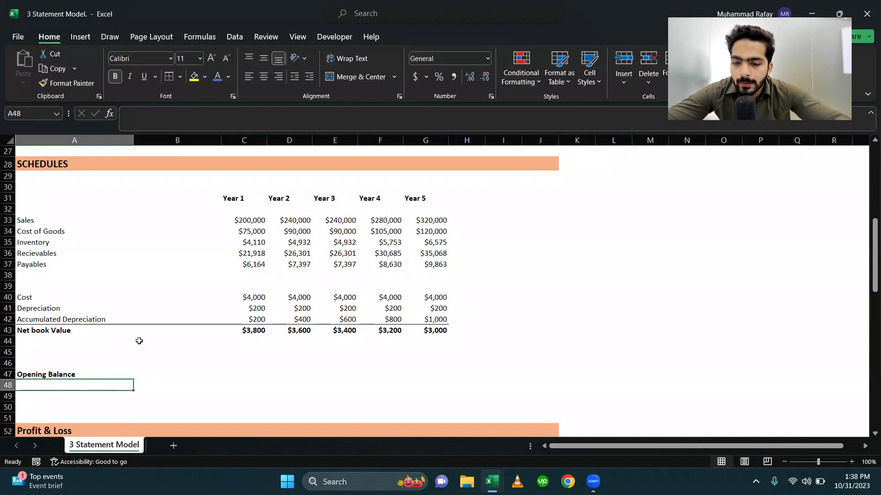
Step: Label A48 as Net profit per year below Opening Balance
type("Net f")
key("BackSpace")
type("pfo")
key("BackSpace")
key("BackSpace")
type("rofit ")
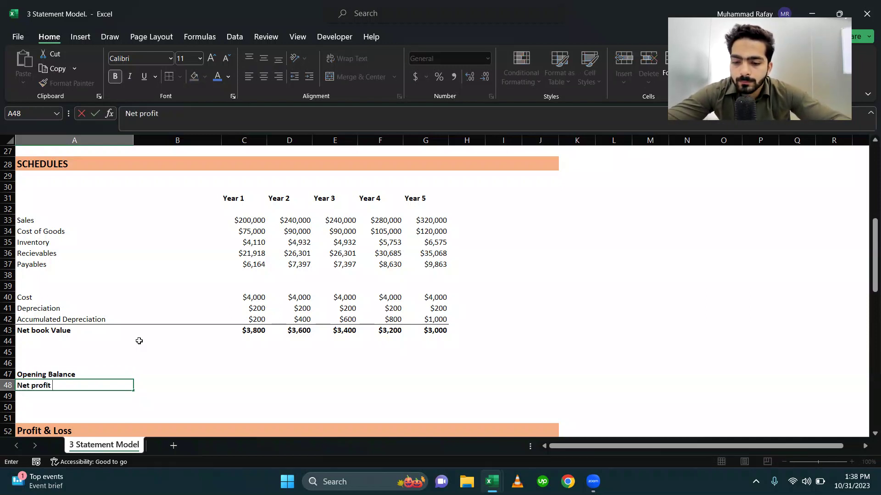
type("per year")
key("Return")
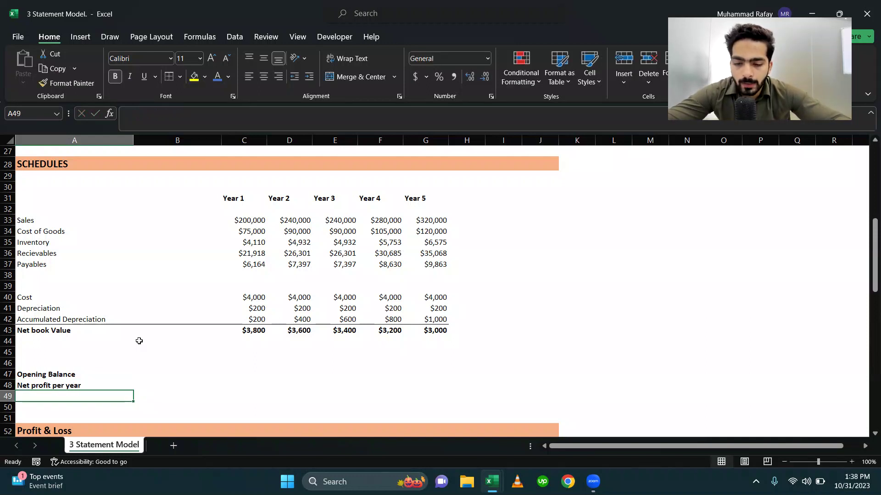
Step: Label A49 as Closing Balance below Net profit per year
type("CLosin")
key("BackSpace")
key("BackSpace")
key("BackSpace")
key("BackSpace")
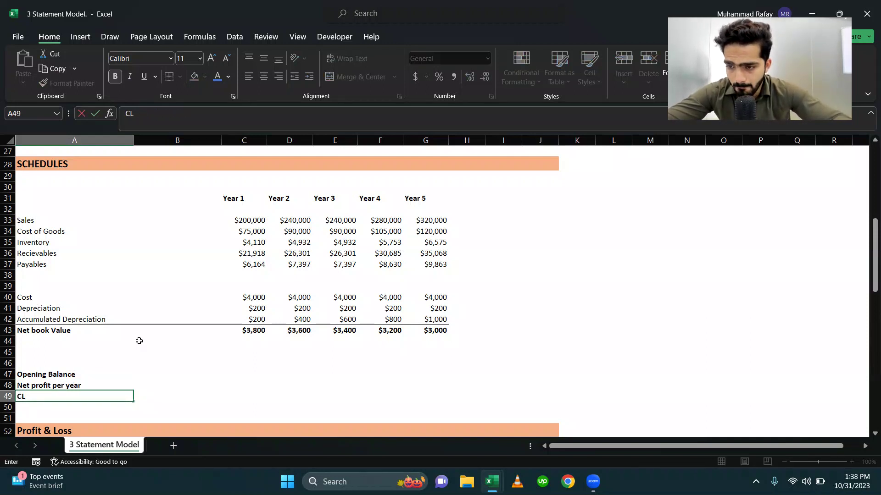
key("BackSpace")
type("losing Balance")
key("Tab")
Step: Remove bold from the three labels in A47:A49
key("Up")
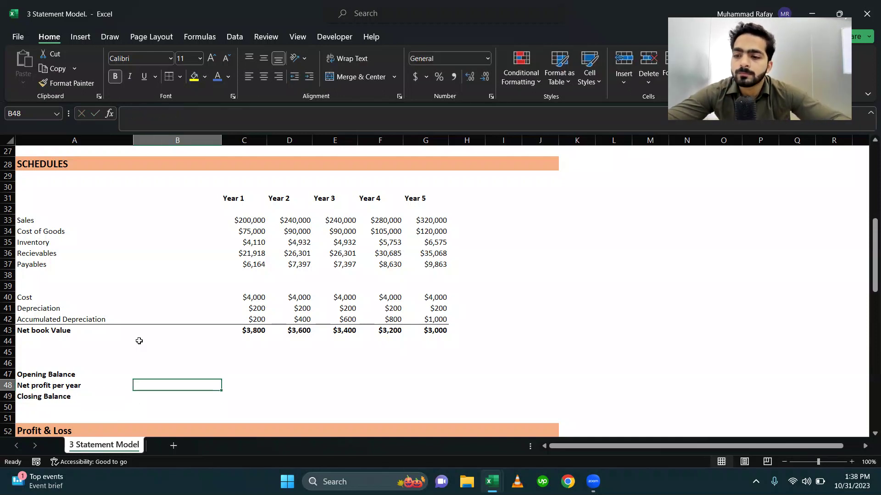
key("Left")
key("Up")
key("shift+Down")
key("shift+Down")
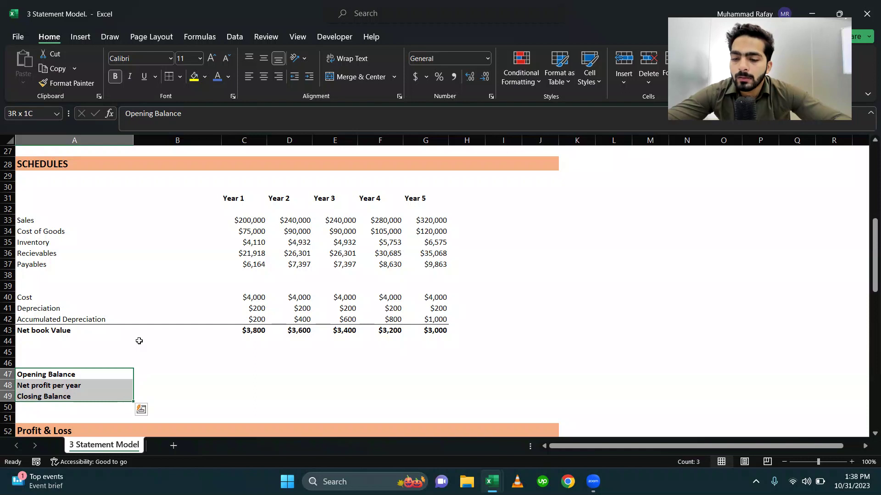
key("ctrl+b")
Step: Enter 0 as the Year 1 opening balance in C47
key("Right")
key("Right")
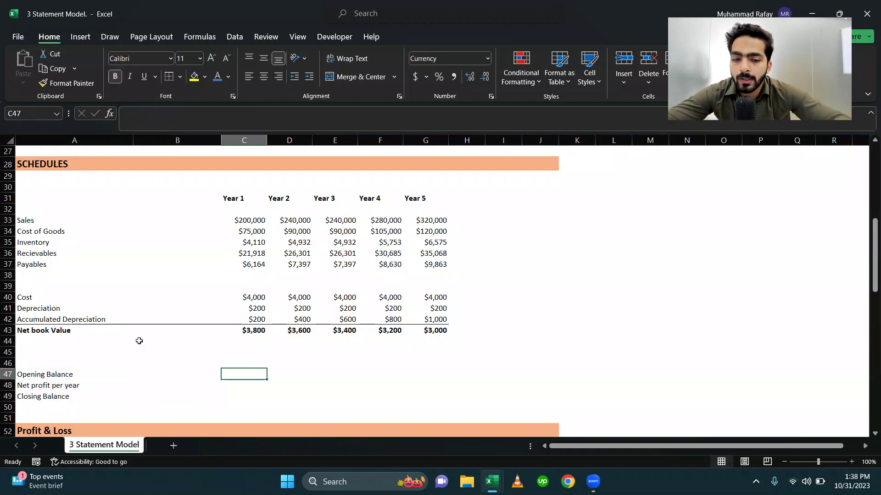
type("0")
key("Return")
key("Up")
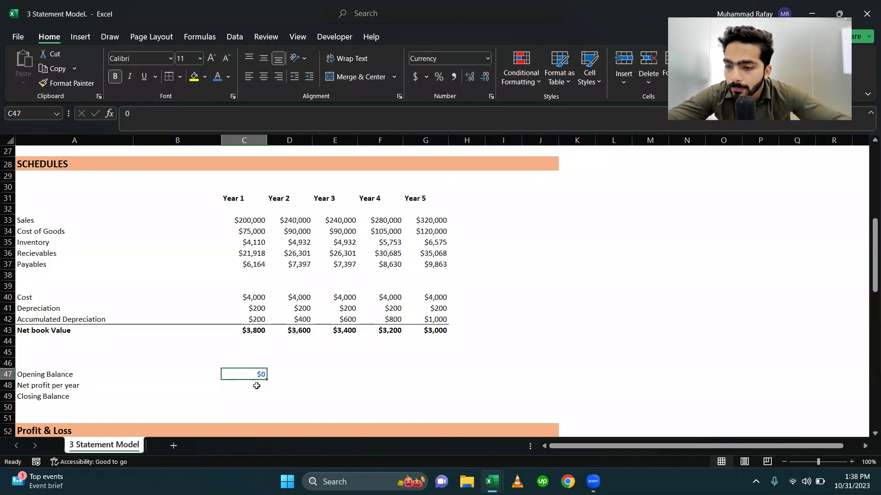
Step: Link the Year 1 Net profit per year in C48 to the Profit & Loss net profit with =C66
left_click(250, 382)
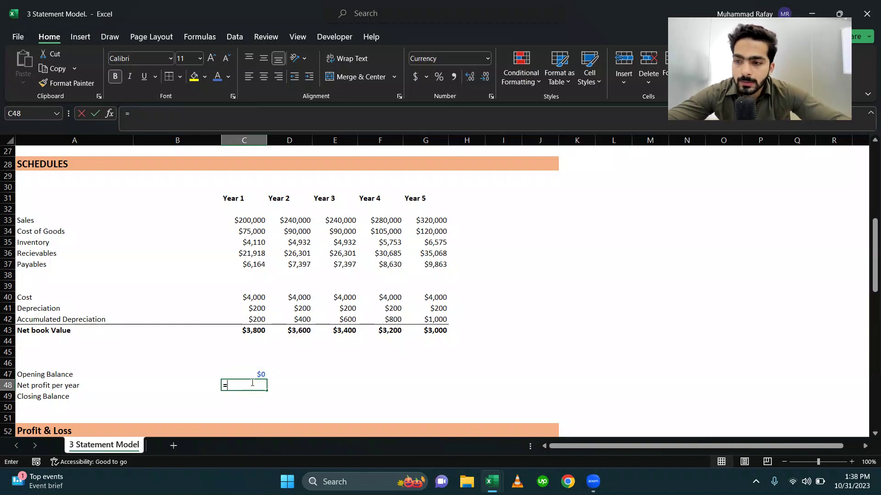
type("=")
scroll(251, 382, "down", 6)
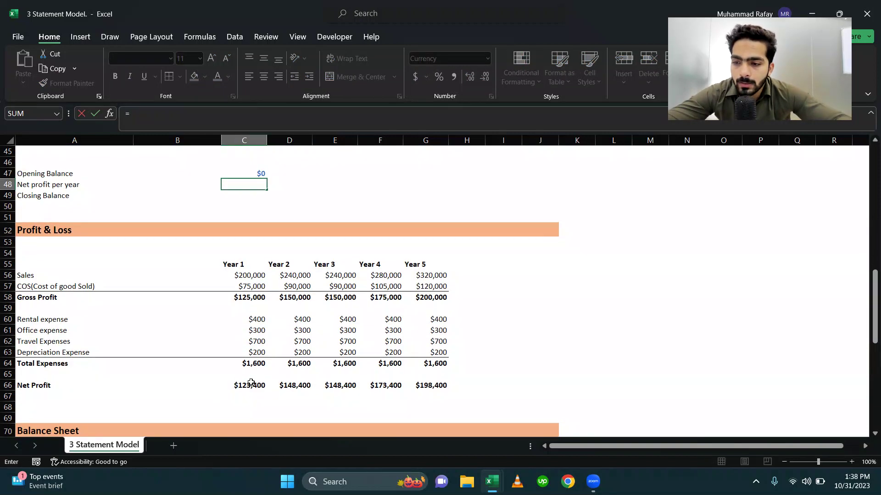
left_click(249, 384)
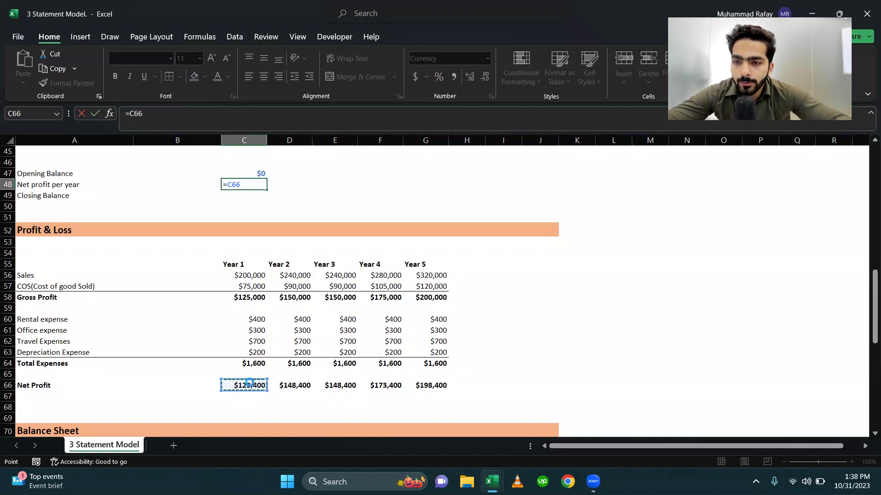
key("ctrl+Return")
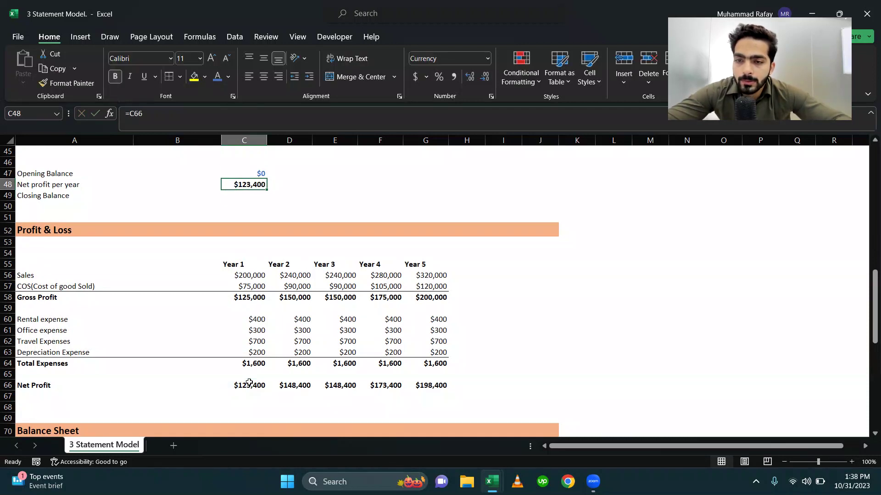
Step: Remove bold from the Net profit per year cells C48:G48
key("shift+Right")
key("shift+Right")
key("shift+Right")
key("shift+Right")
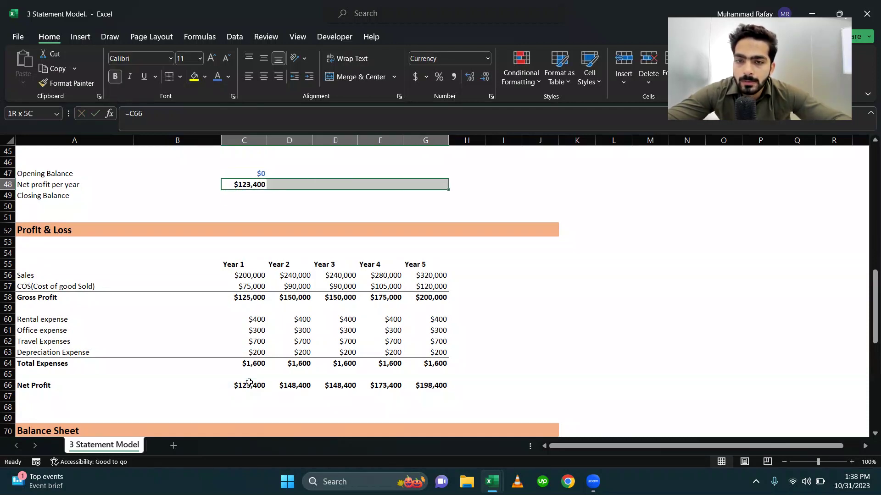
key("ctrl+b")
Step: Calculate the Year 1 closing balance in C49 as opening balance plus net profit with =C47+C48
key("Down")
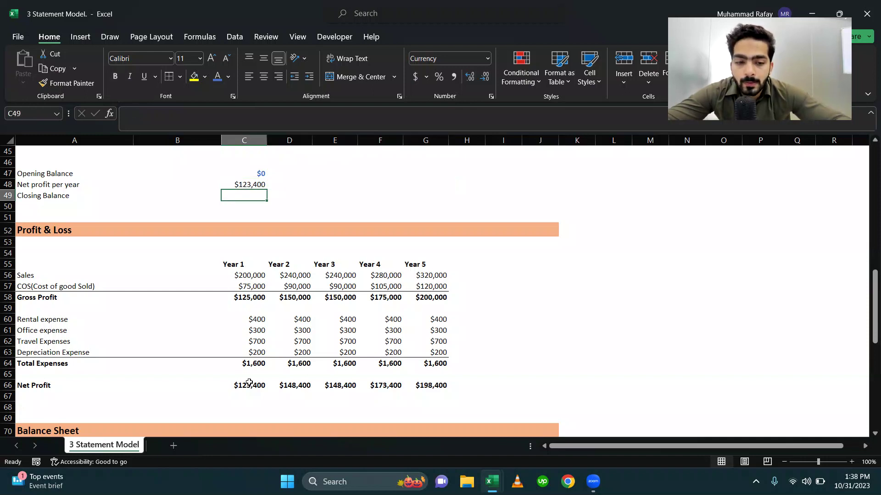
type("=")
key("Up")
key("Up")
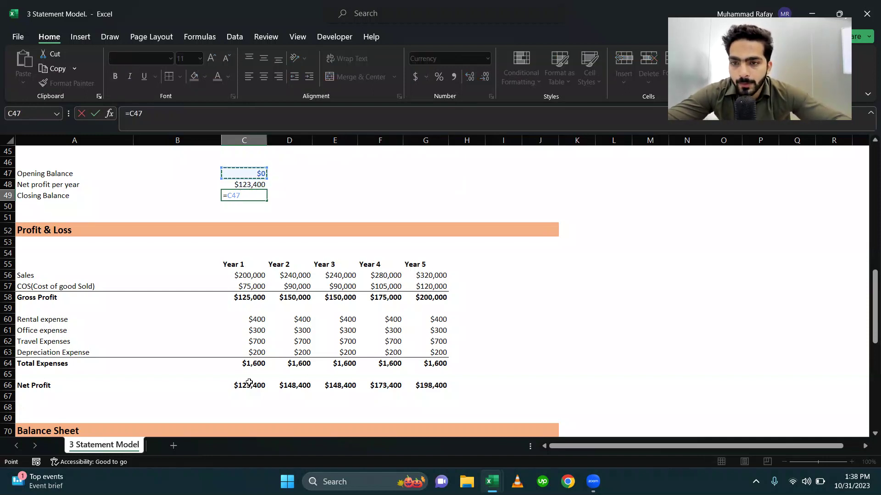
type("+")
key("Up")
key("Return")
key("Up")
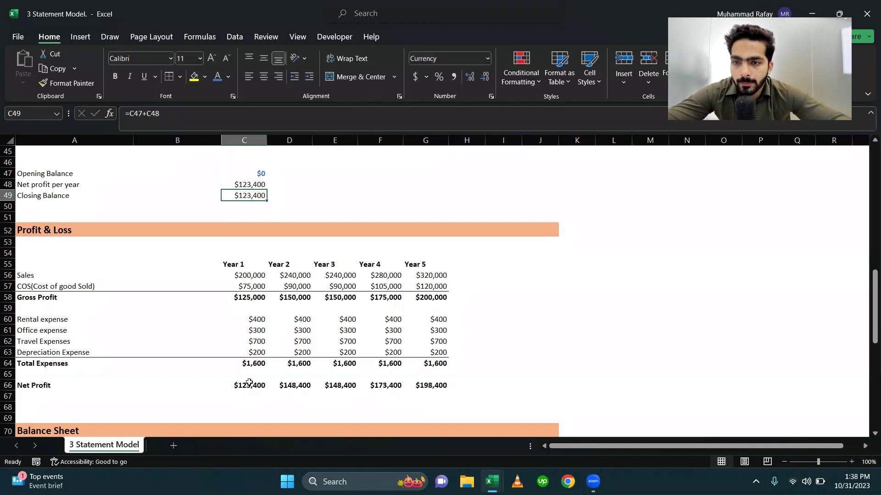
Step: Link the Year 2 opening balance in D47 to the Year 1 closing balance with =C49
key("Right")
key("Up")
key("Up")
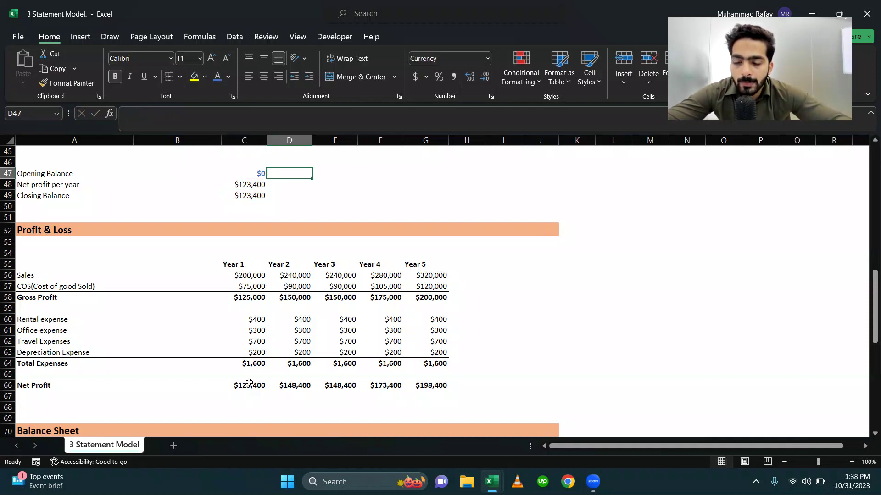
type("=")
key("Down")
key("Down")
key("Left")
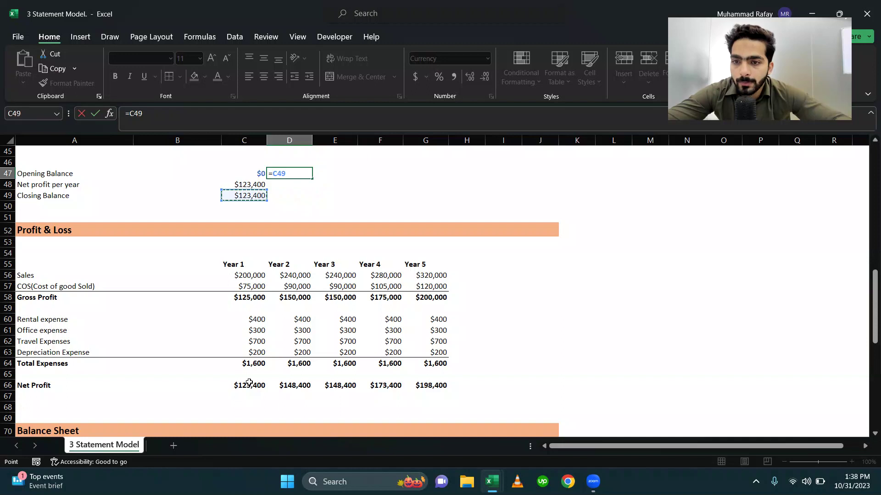
key("Return")
key("Up")
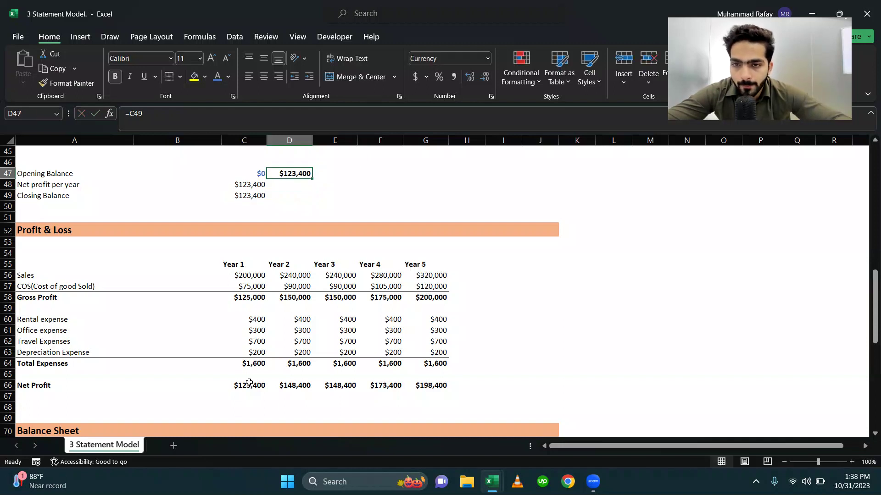
Step: Remove bold from the Year 2 to Year 5 opening balance cells D47:G47
key("shift+Right")
key("shift+Right")
key("shift+Right")
Step: Copy the Net profit per year formula from C48 across to Year 5 in G48
key("Down")
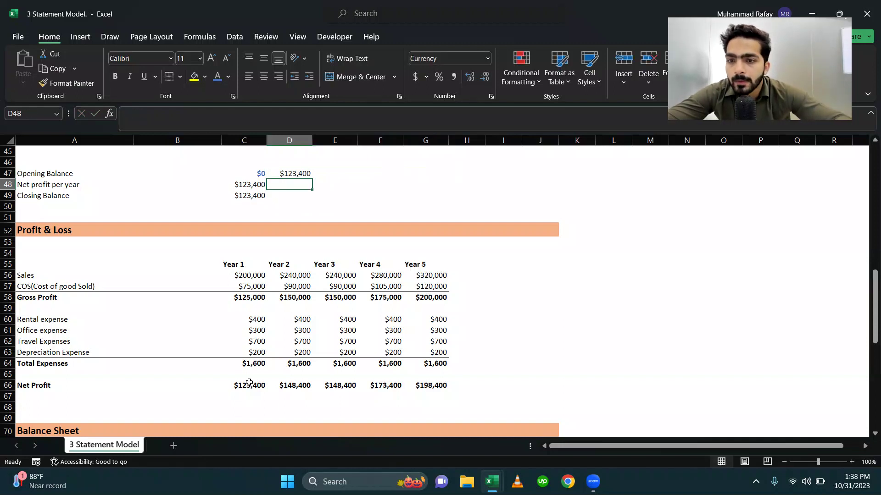
type("=")
key("Escape")
key("Left")
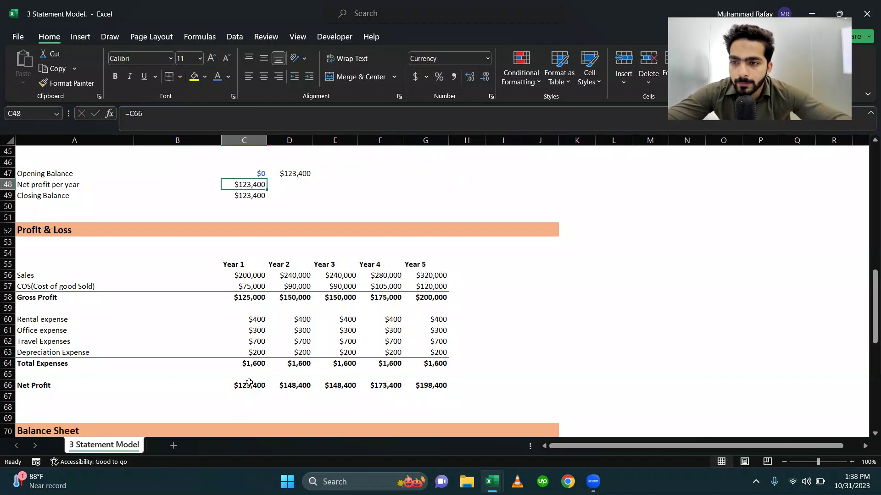
key("ctrl+c")
key("shift+Right")
key("shift+Right")
key("shift+Right")
key("shift+Right")
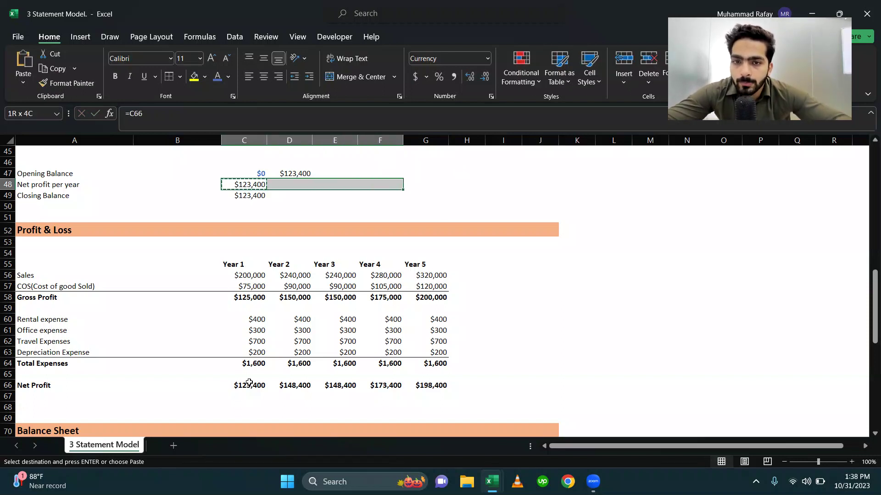
key("Return")
Step: Copy the Closing Balance formula from C49 across to Year 5 in G49
key("Down")
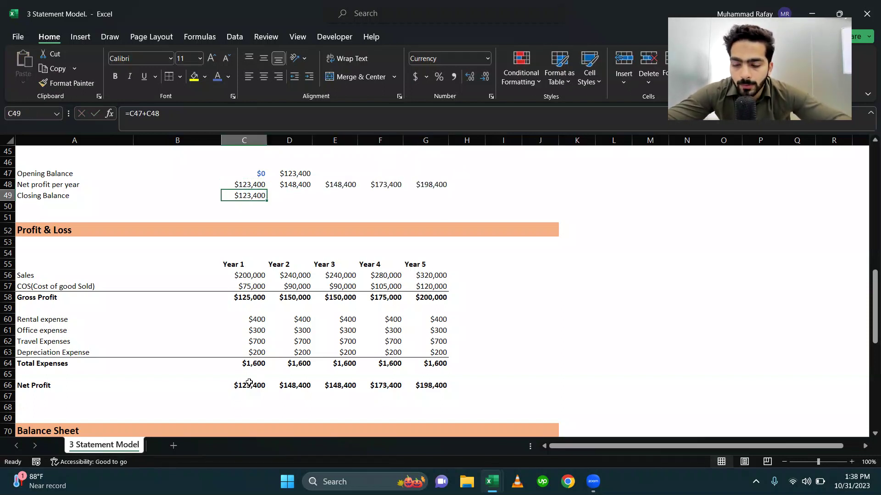
key("ctrl+c")
key("shift+Right")
key("shift+Right")
key("shift+Right")
key("shift+Right")
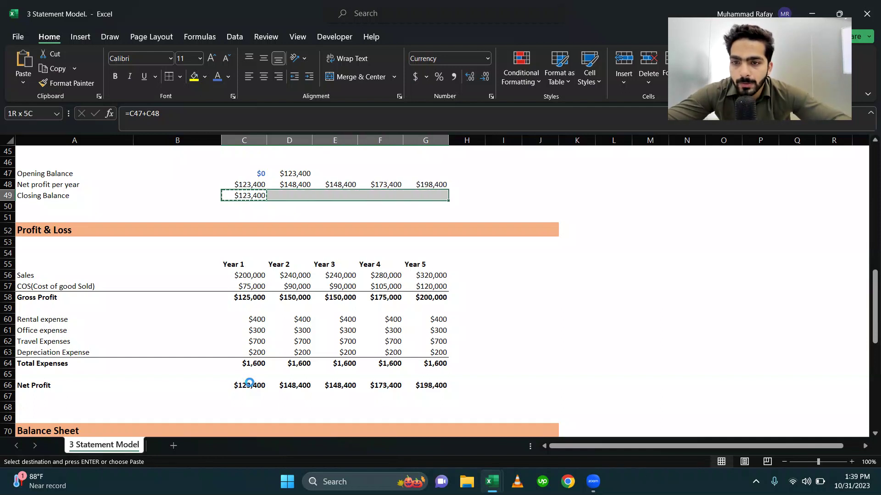
key("Return")
Step: Copy the Year 2 opening balance formula from D47 across to Year 5 in G47
key("Up")
key("Up")
key("Right")
key("ctrl+c")
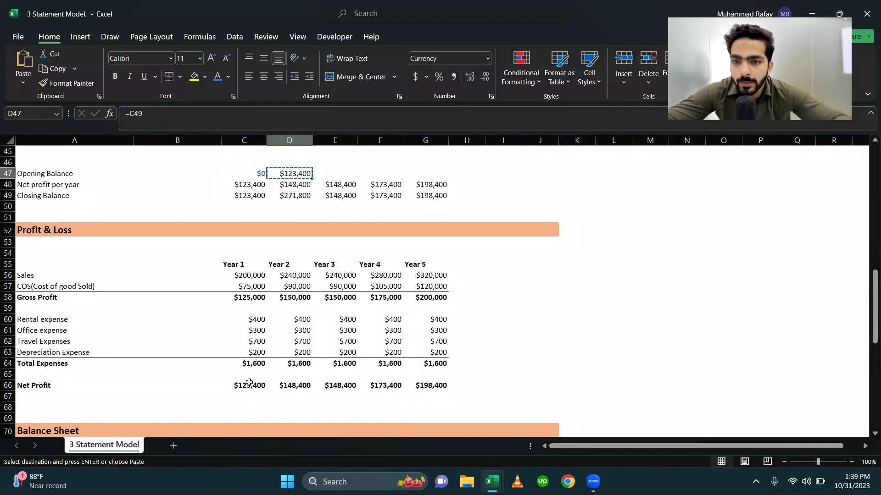
key("shift+Right")
key("shift+Right")
key("shift+Right")
key("Return")
Step: Add the heading Retained Earnings in A46, directly above Opening Balance
key("Up")
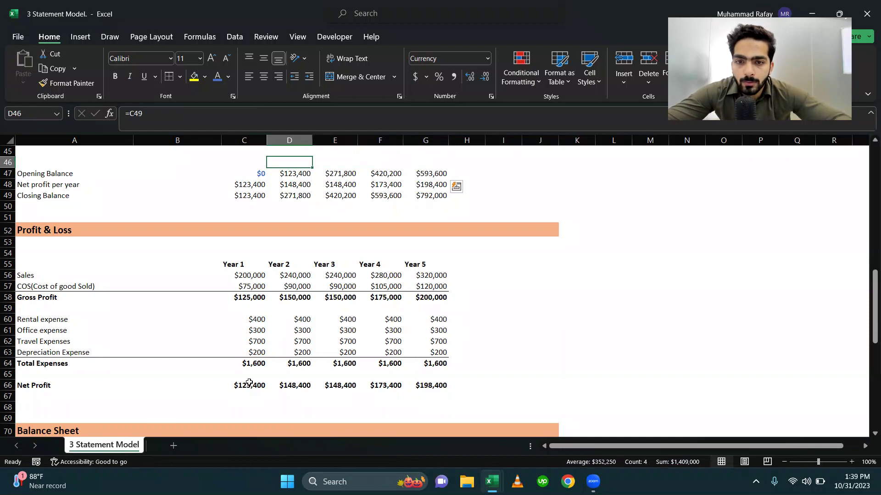
key("Down")
key("Down")
key("Left")
key("Left")
key("Left")
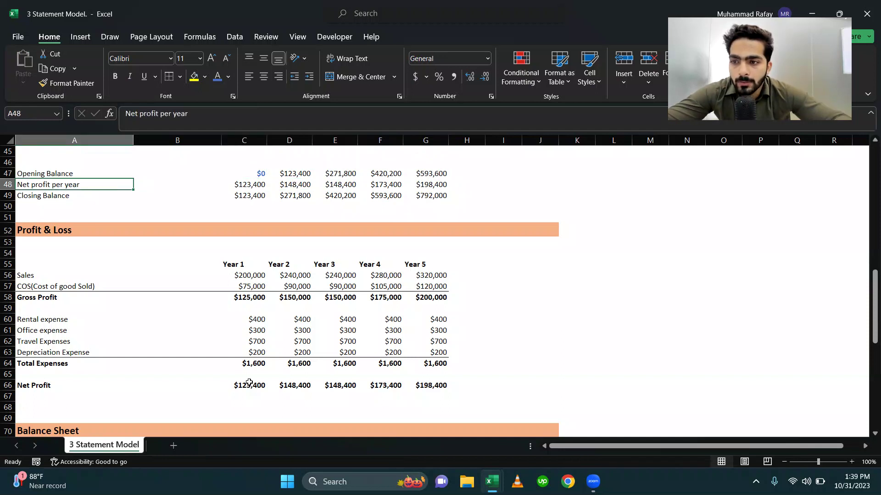
key("Up")
key("Up")
key("Up")
key("Up")
key("Up")
key("Down")
key("Down")
key("Down")
type("Re")
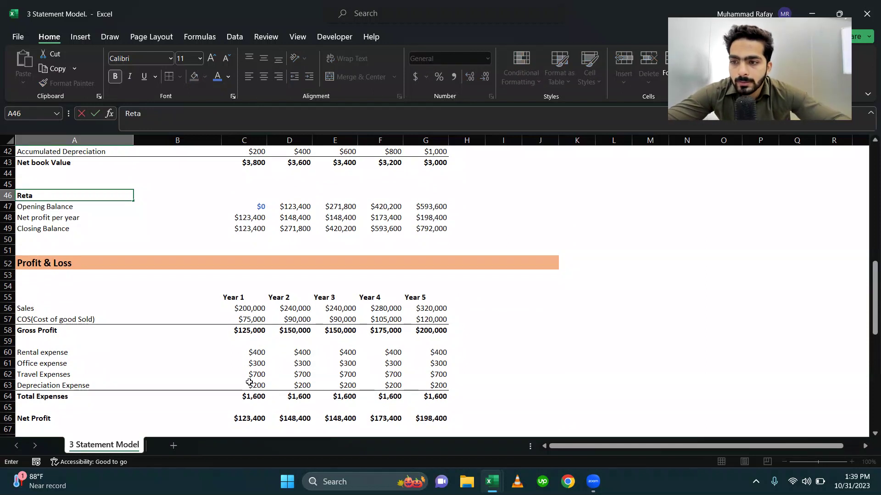
type("tained e")
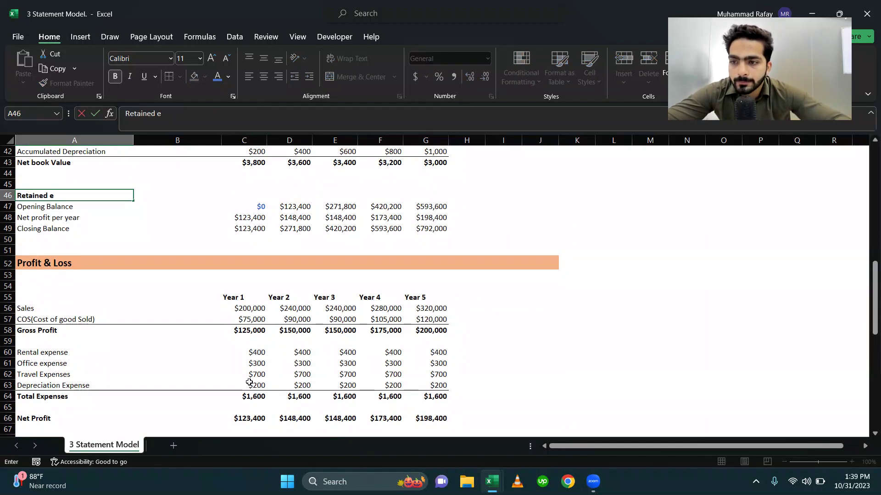
type("arnings")
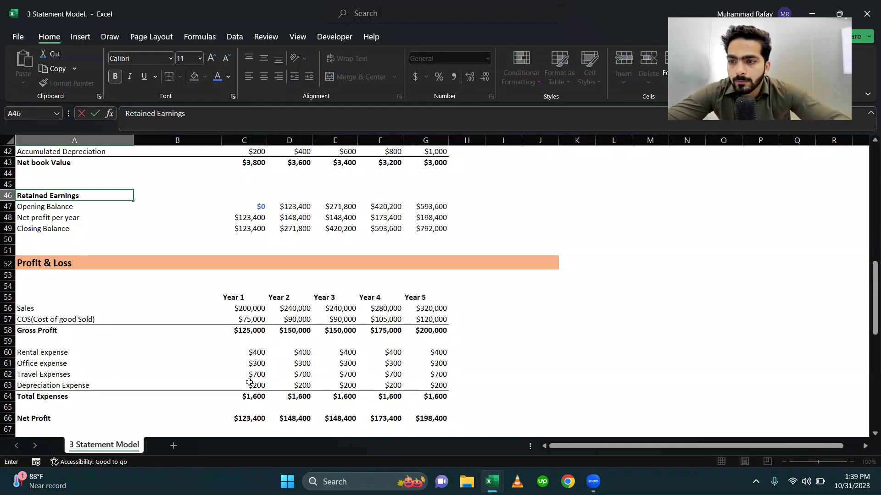
key("Return")
key("Up")
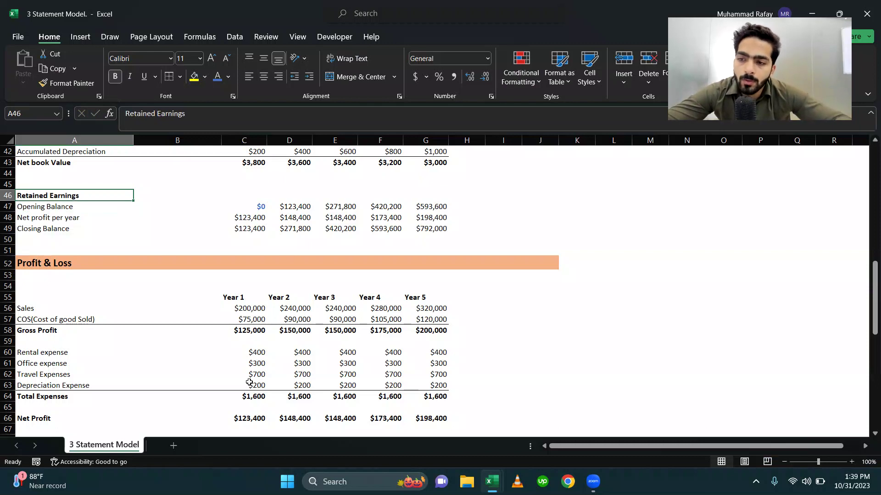
key("Down")
key("Down")
key("Down")
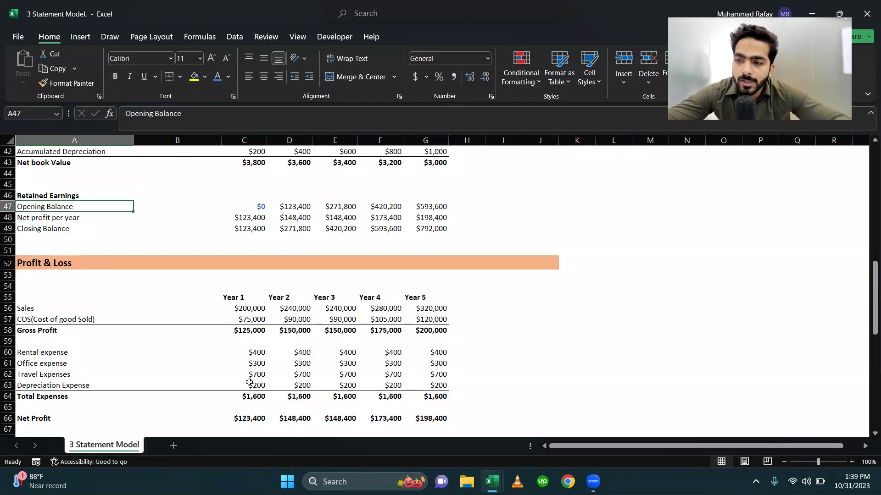
Step: Make the Closing Balance row of the Retained Earnings schedule bold and add a top border across A49:G49
key("shift+Right")
key("shift+Right")
key("shift+Right")
key("shift+Right")
key("shift+Right")
key("shift+Right")
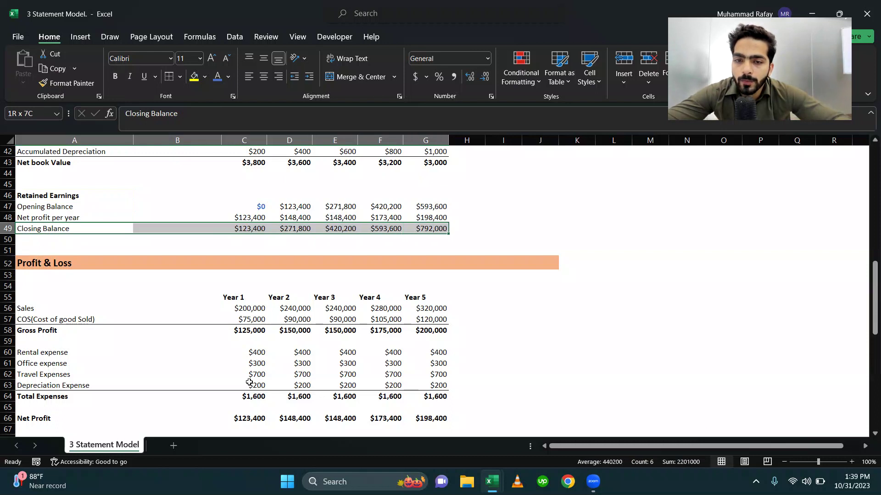
key("ctrl+b")
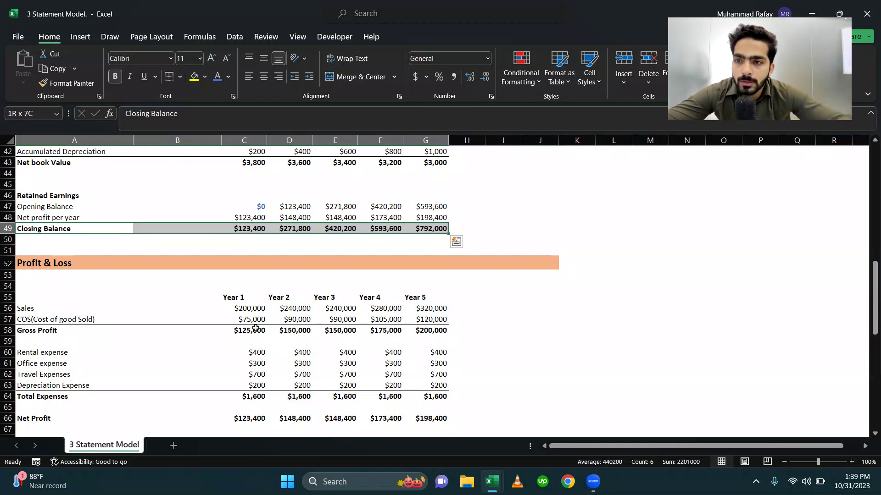
left_click(169, 78)
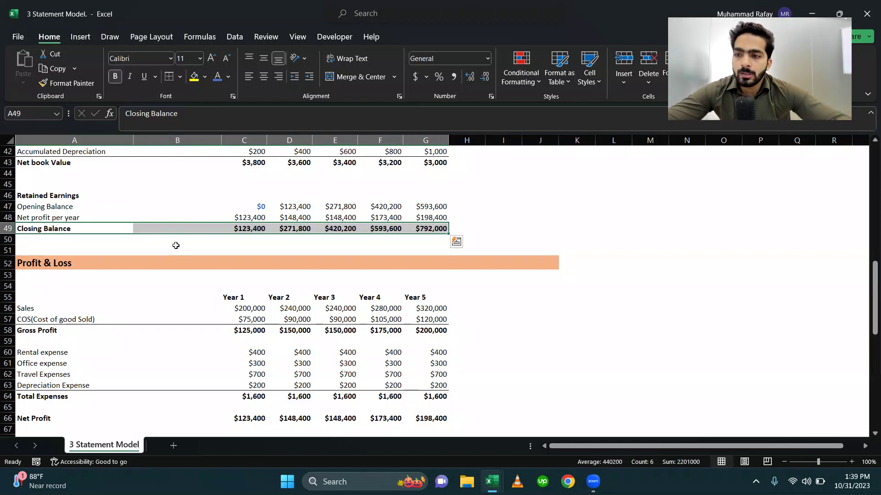
left_click(176, 247)
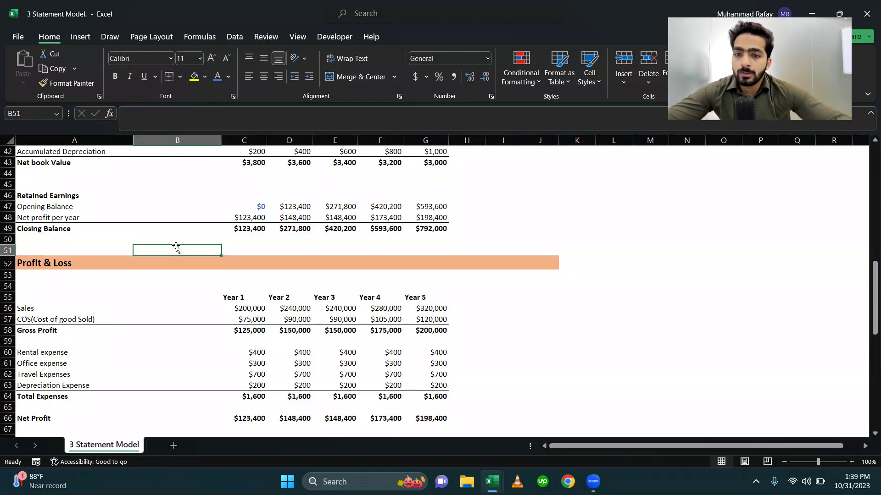
Step: Review the Schedules and Profit & Loss sections and the empty Balance Sheet section
left_click(50, 193)
scroll(131, 239, "up", 14)
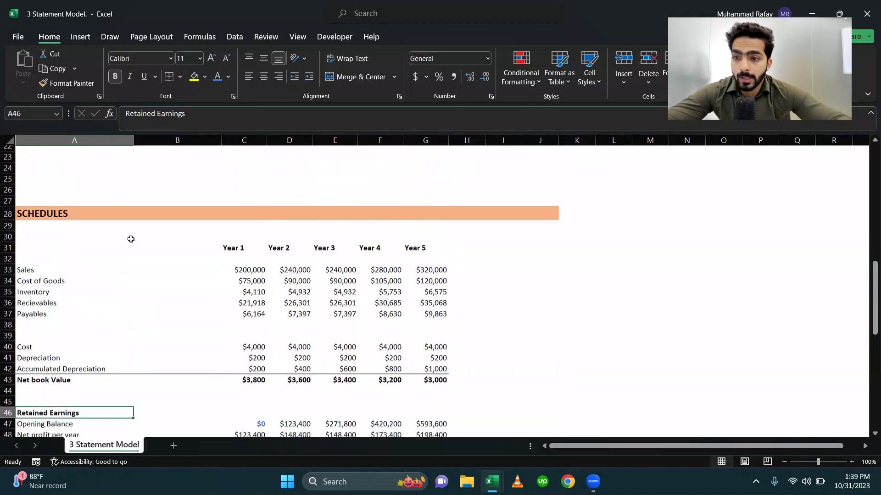
scroll(131, 239, "down", 13)
scroll(130, 239, "up", 6)
scroll(131, 239, "down", 9)
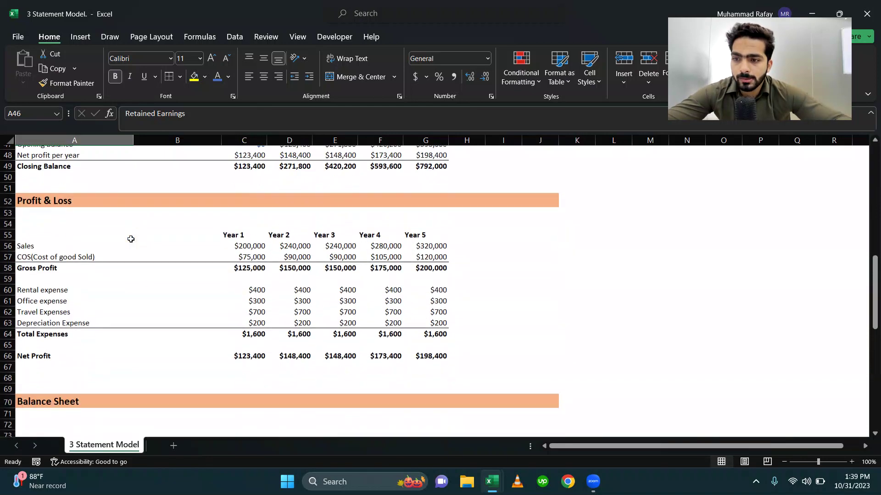
scroll(130, 239, "down", 3)
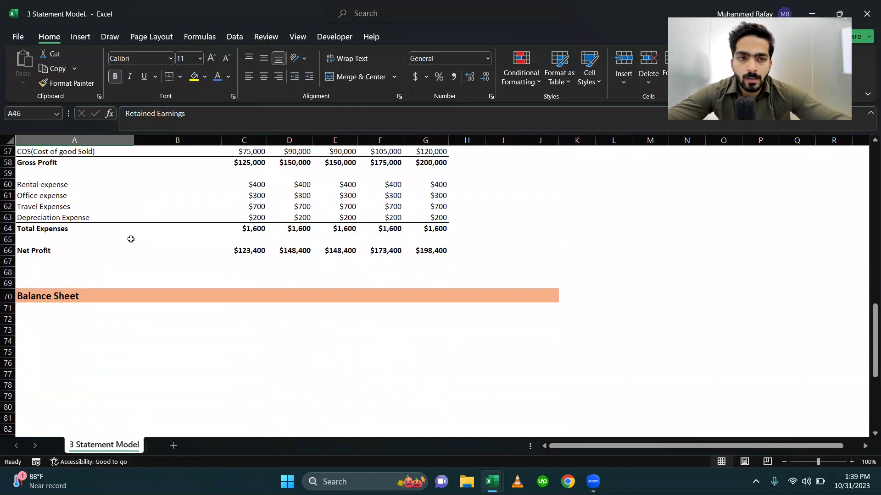
scroll(130, 239, "up", 3)
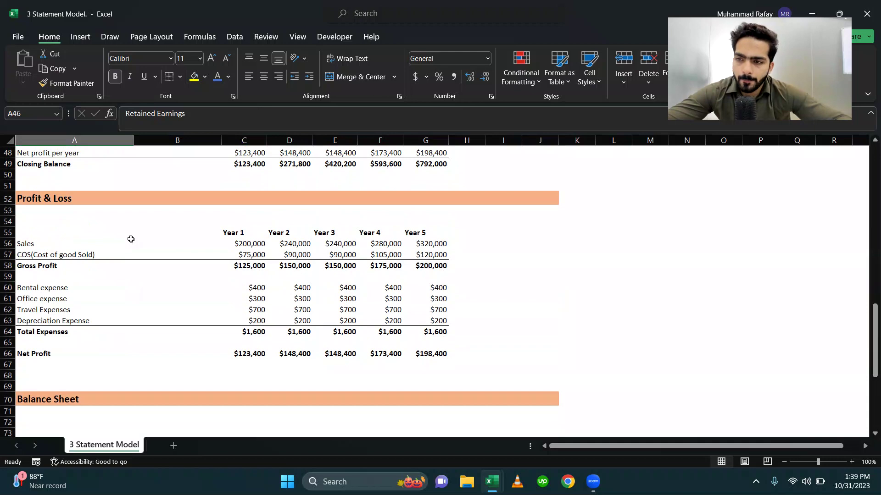
scroll(130, 239, "down", 9)
scroll(131, 239, "up", 3)
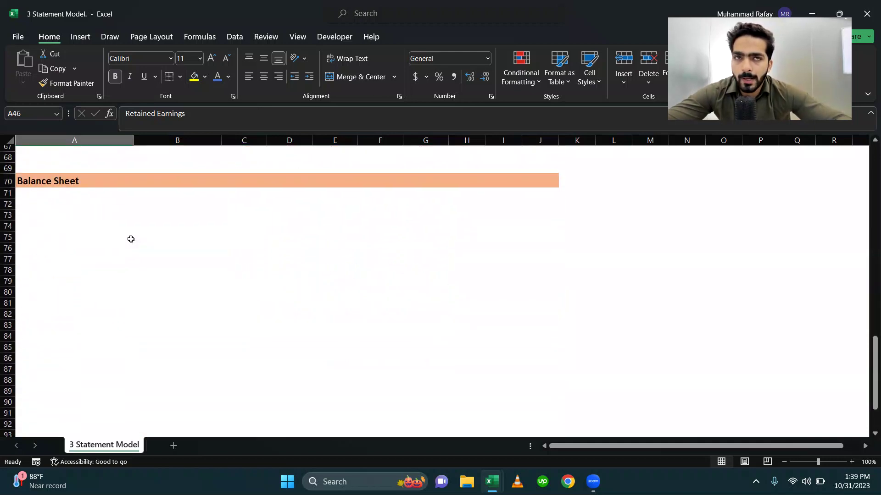
scroll(130, 239, "up", 2)
scroll(272, 203, "up", 5)
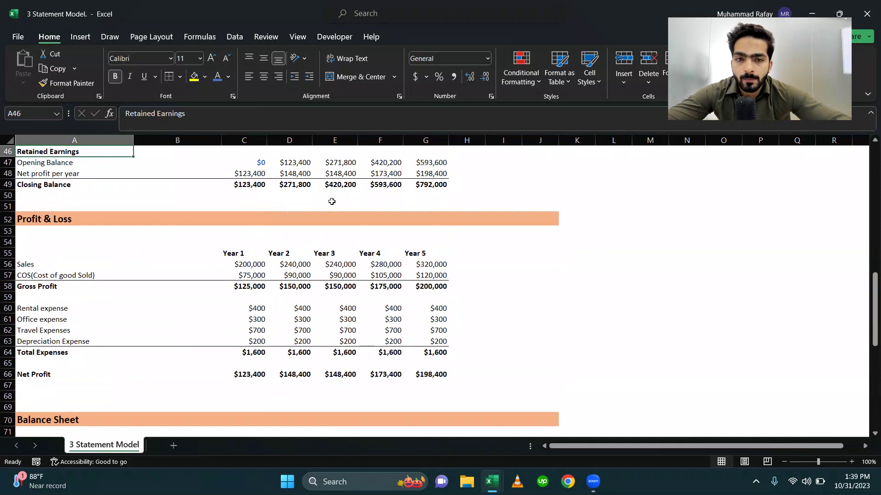
Step: Link cell C73 in the Balance Sheet section to the Profit & Loss Year 1 heading with =C55
left_click(225, 247)
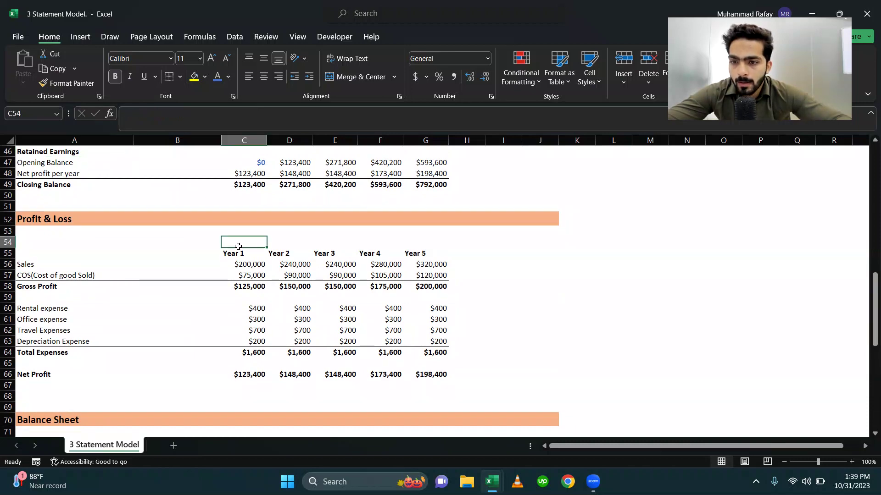
scroll(231, 250, "down", 4)
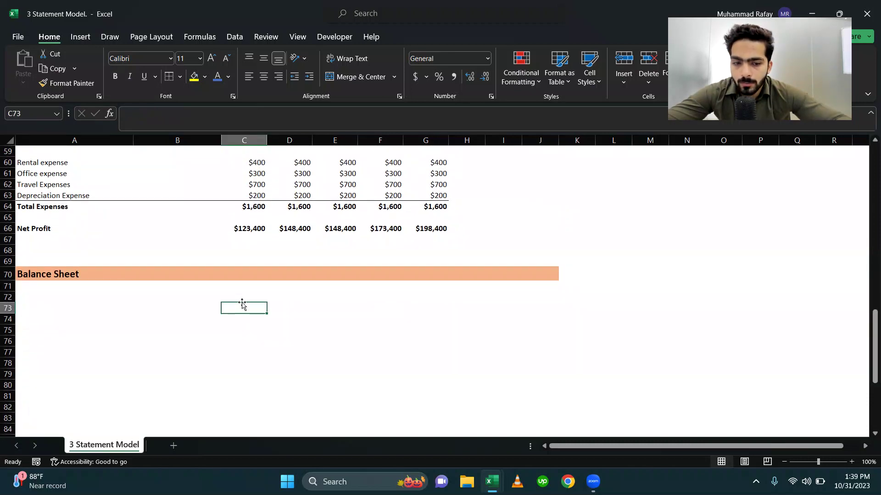
type("=")
scroll(242, 304, "up", 3)
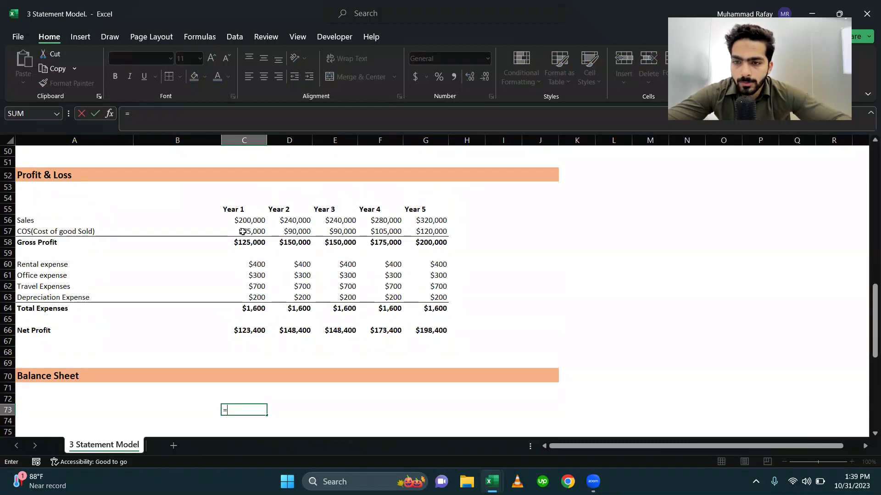
key("Return")
Step: Copy the linked year heading in C73 across to G73 for all five years
key("Up")
key("ctrl+c")
key("shift+Right")
key("shift+Right")
key("shift+Right")
key("shift+Right")
key("Return")
scroll(223, 345, "down", 2)
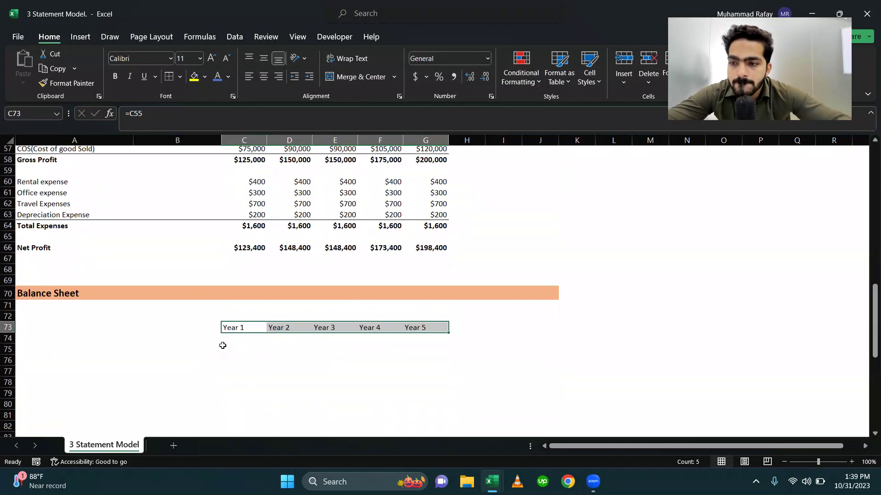
Step: Make the Balance Sheet year headings in C73:G73 bold
left_click(34, 338)
key("Up")
key("Right")
key("Right")
key("shift+Right")
key("shift+Right")
key("shift+Right")
key("shift+Right")
key("ctrl+b")
key("Down")
Step: Enter a bold Assets heading in cell A74 of the Balance Sheet
left_click(34, 340)
key("ctrl+b")
type("Assets")
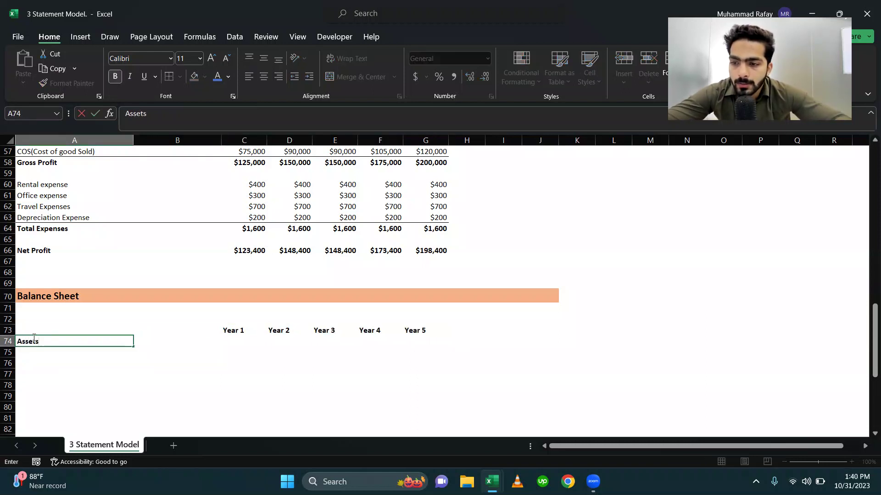
key("Return")
Step: Enter the heading Liabilites in cell A82, leaving blank rows below Assets
key("Down")
key("Down")
key("Down")
key("Down")
key("Down")
key("Down")
key("Down")
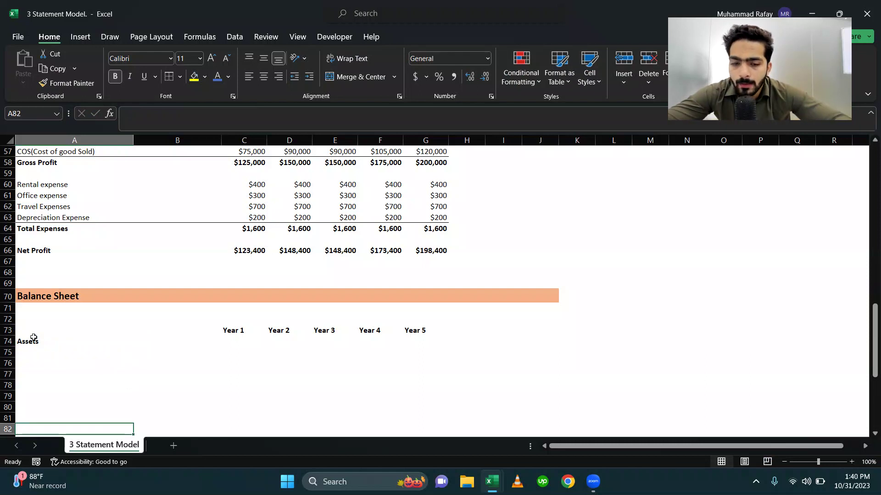
type("Liabilites")
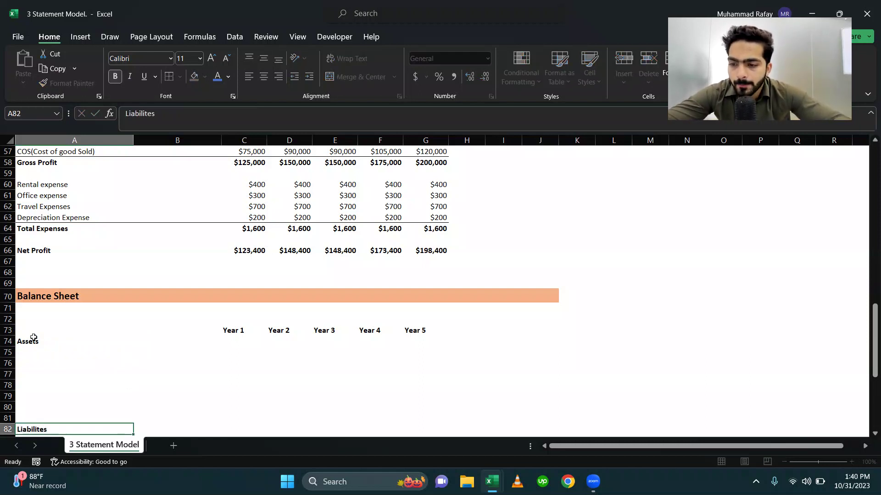
key("Return")
Step: Enter the heading Equity in cell A87, below the liabilities section
key("Down")
key("Down")
key("Down")
key("Down")
type("W")
key("BackSpace")
type("E")
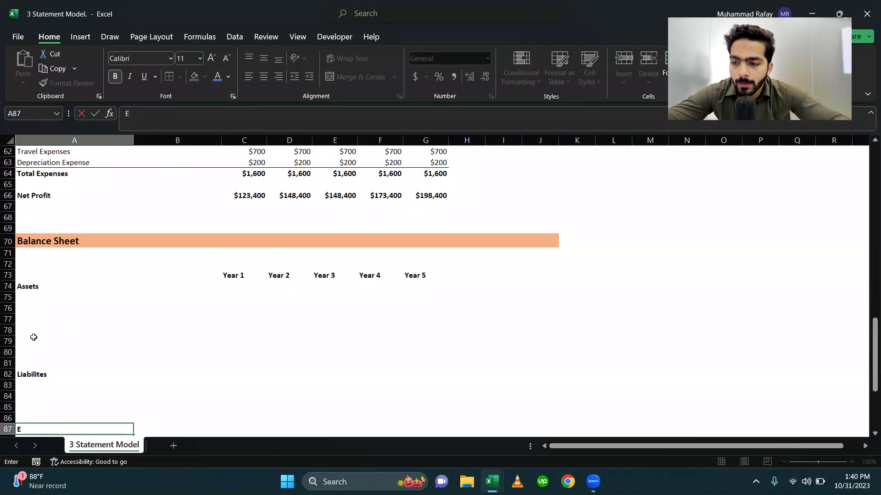
type("quity")
key("Return")
Step: Enter the subheading Non-Current Assets in cell A76 under Assets
key("Up")
key("Up")
key("Up")
key("Up")
key("Up")
key("Up")
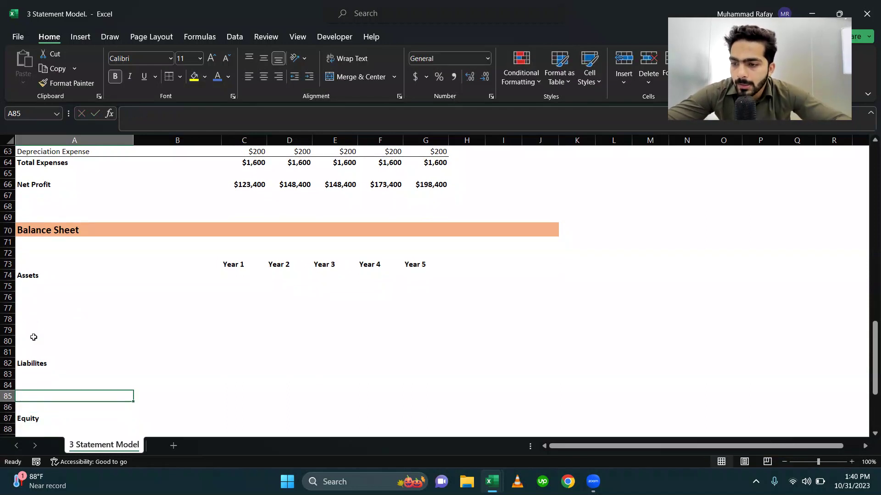
key("Up")
key("Up")
key("Up")
key("Up")
key("Up")
key("Up")
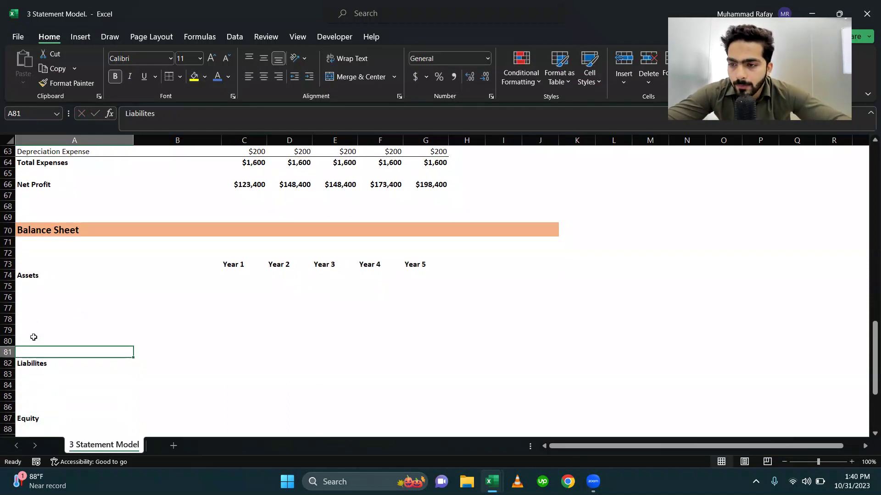
type("Non")
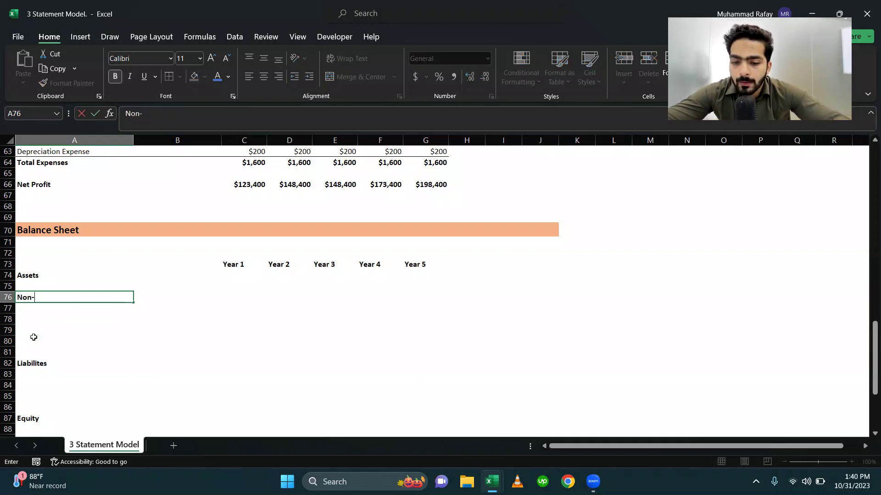
type("-Current Assets")
key("Return")
Step: Enter the subheading Current Assets in cell A79
key("Return")
key("Return")
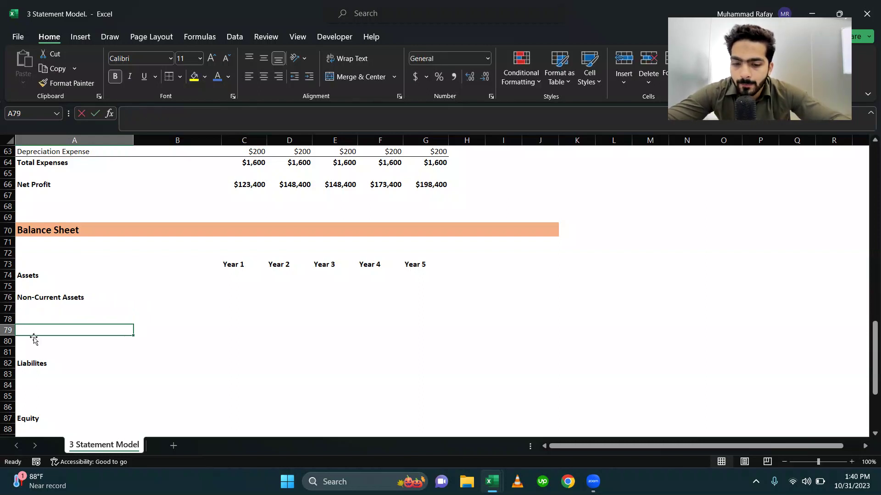
type("Cir")
key("BackSpace")
key("BackSpace")
type("urrent")
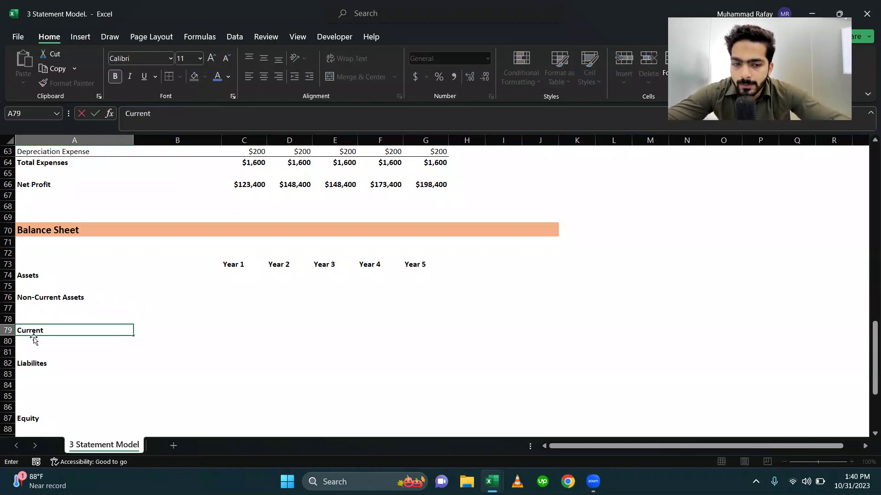
type(" Assets")
key("Return")
key("Return")
key("Return")
key("Return")
key("Return")
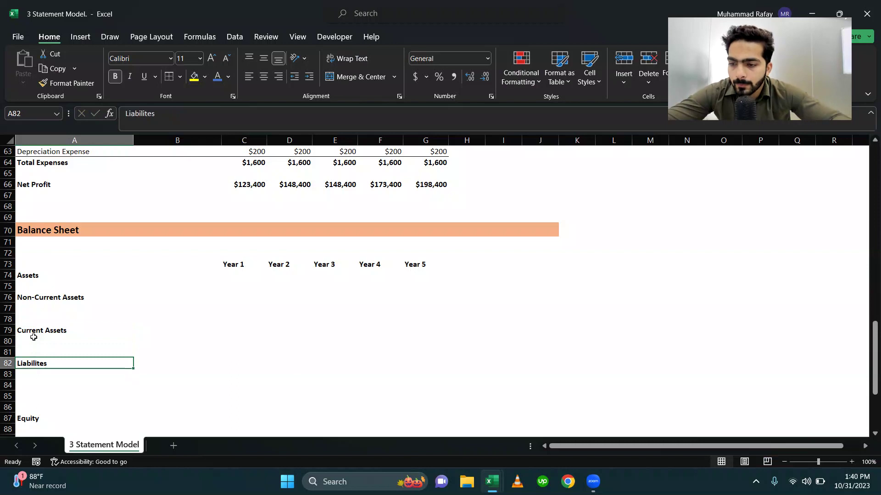
key("Up")
type("Non")
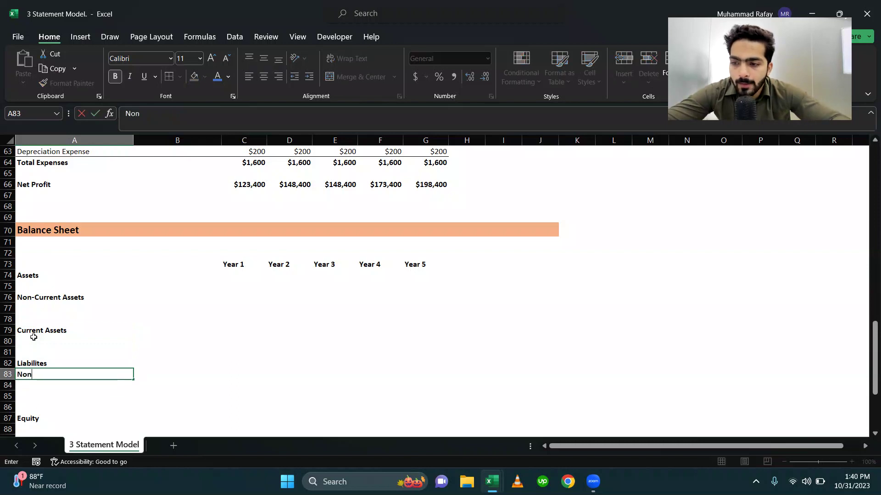
type(" Cu")
key("BackSpace")
key("BackSpace")
key("BackSpace")
key("BackSpace")
key("BackSpace")
key("BackSpace")
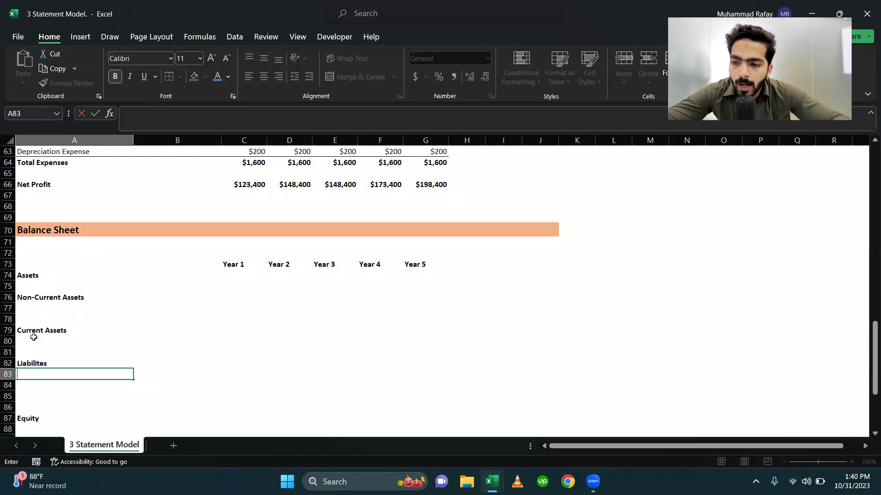
Step: Enter the equity line items Capital in A89 and Retained Earnings in A90
key("Down")
key("Down")
key("Down")
key("Down")
key("Down")
key("Down")
key("Down")
key("Down")
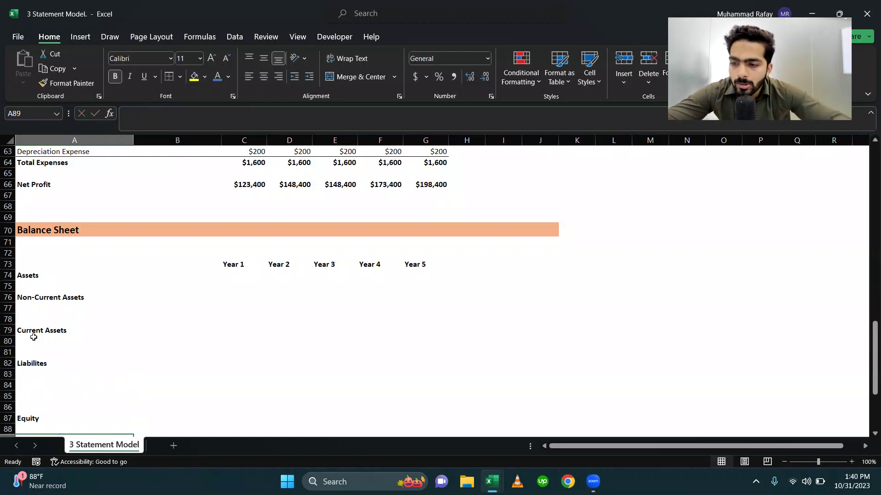
key("Up")
key("Up")
key("Up")
key("Down")
key("Up")
key("Down")
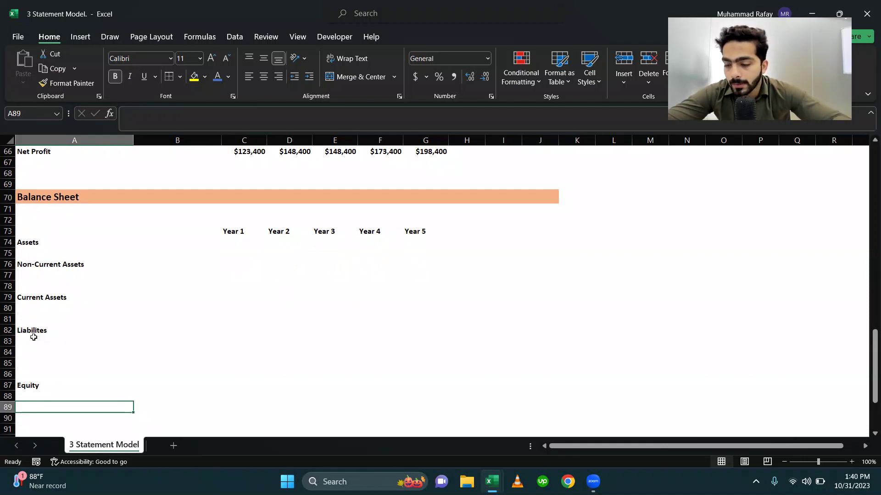
key("Up")
key("Down")
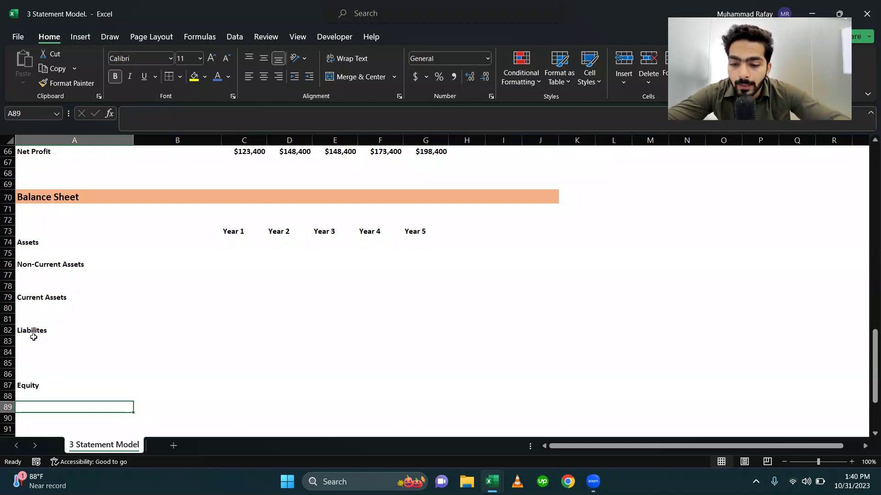
type("Capital")
key("Return")
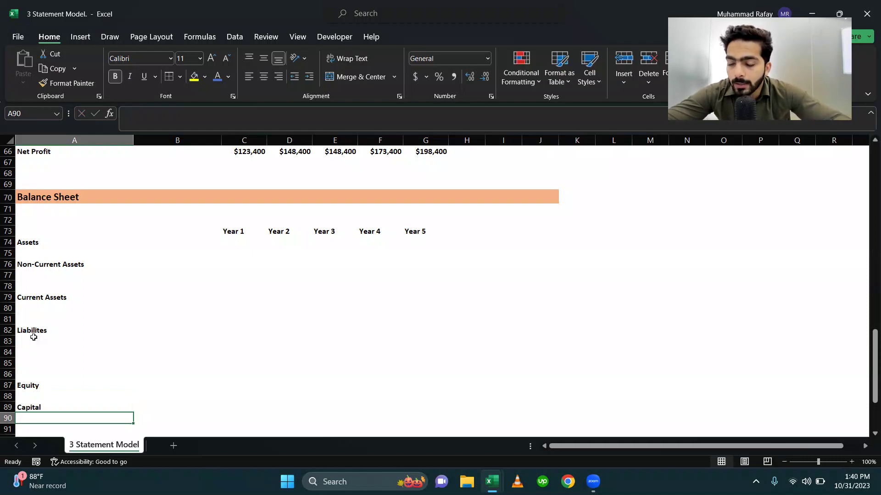
type("Retai")
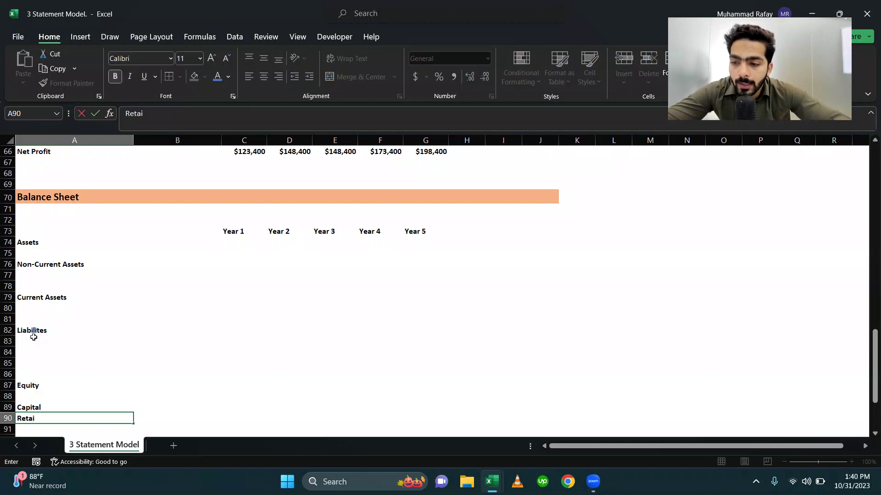
type("ned Earnings")
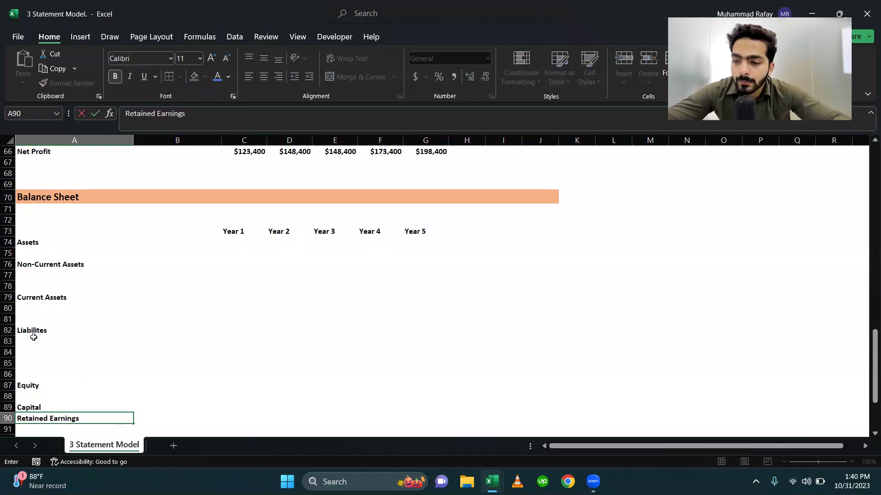
key("Return")
Step: Remove the bold formatting from the Capital and Retained Earnings labels in A89:A90
key("Up")
key("Up")
key("shift+Down")
key("ctrl+b")
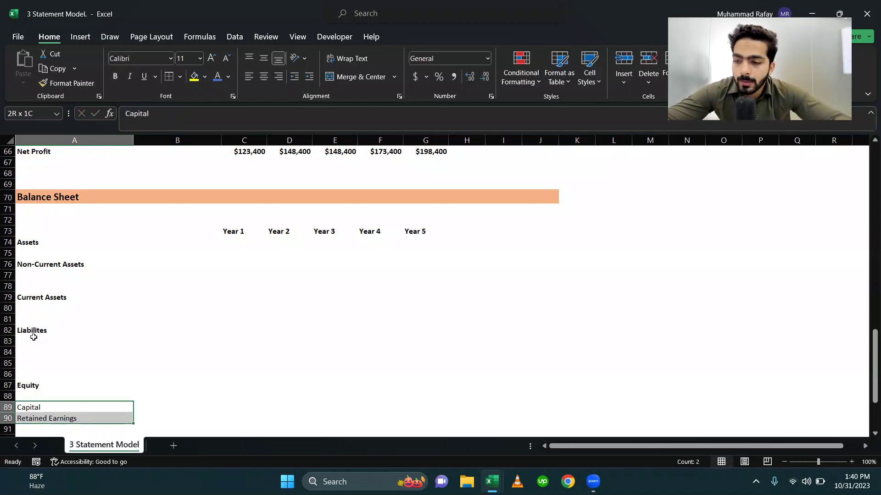
Step: Indent the Non-Current Assets and Current Assets subheadings in A76:A79 by one level
left_click(34, 340)
key("Up")
key("Up")
key("Up")
key("Up")
key("Up")
key("Up")
key("Up")
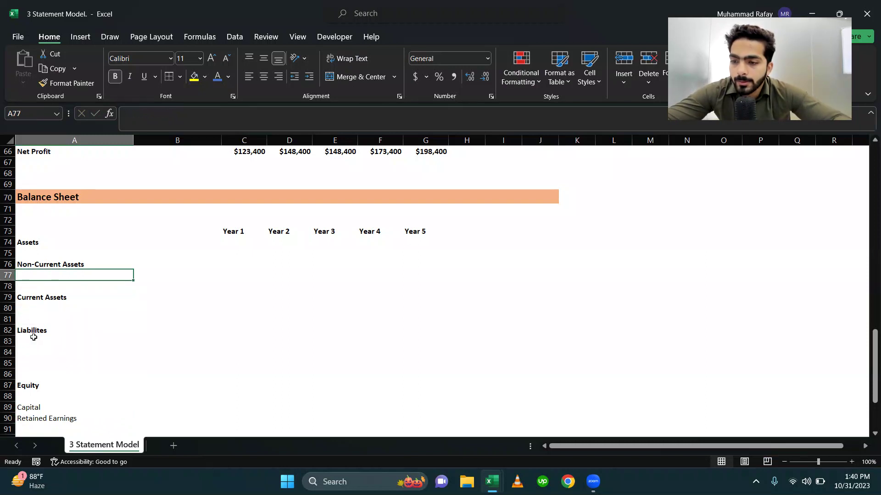
key("shift+Down")
key("shift+Down")
key("shift+Down")
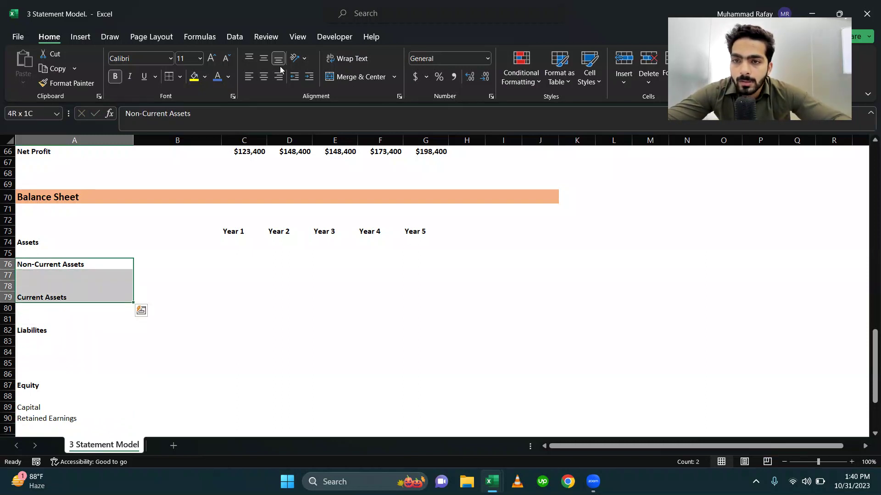
left_click(309, 77)
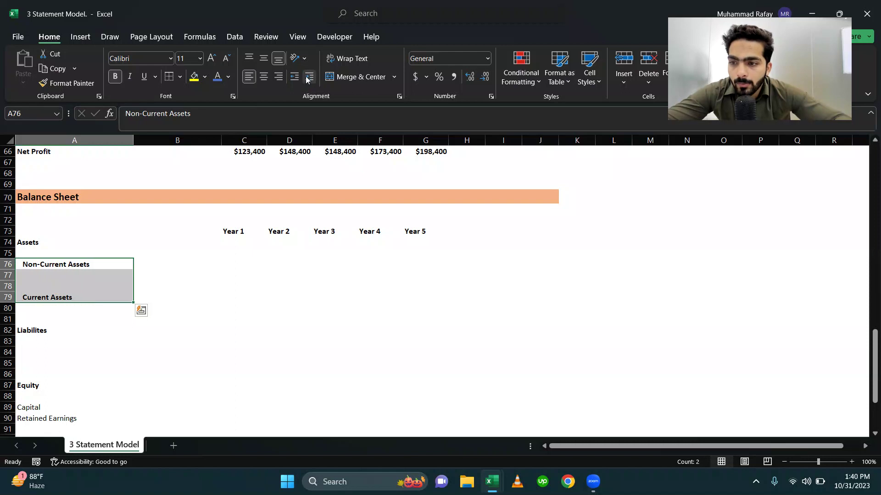
key("Up")
key("Up")
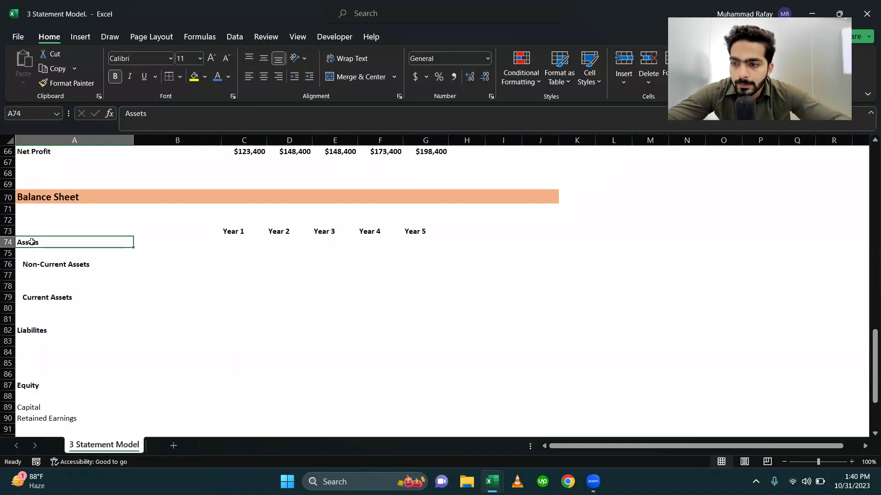
Step: Enter the line item Plant & Machinery in A77 under Non-Current Assets
scroll(30, 309, "up", 1)
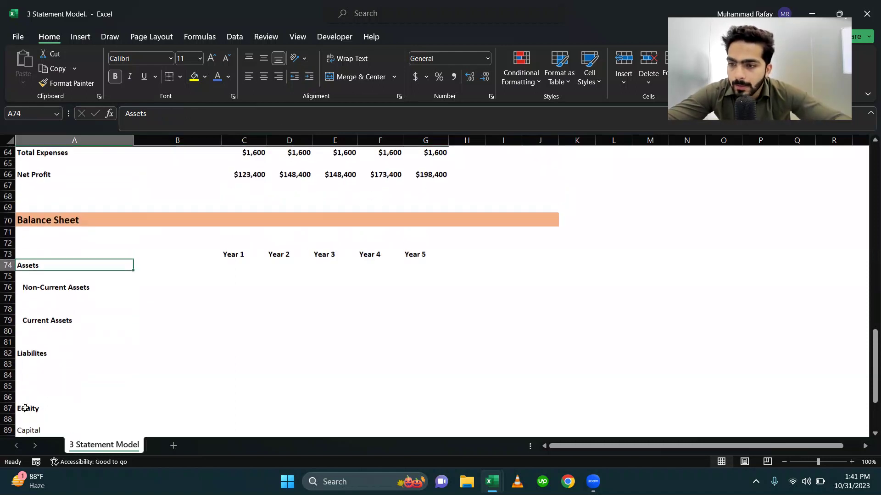
left_click(30, 309)
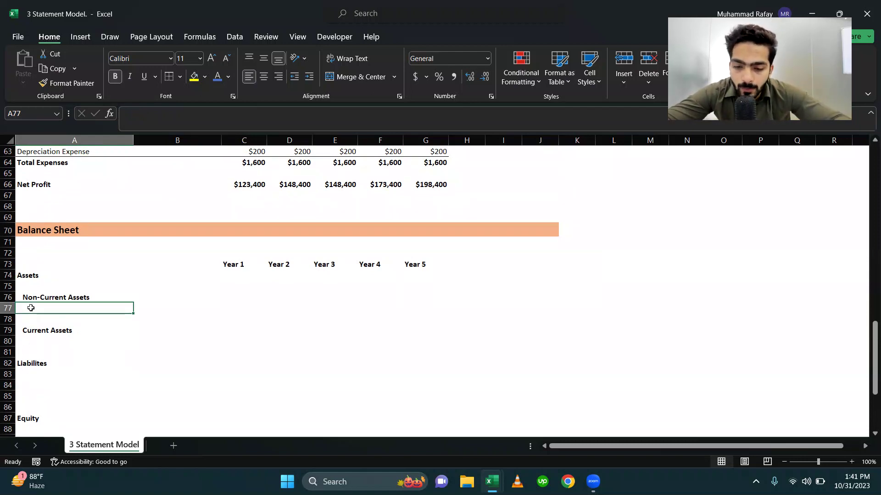
type("Plant and")
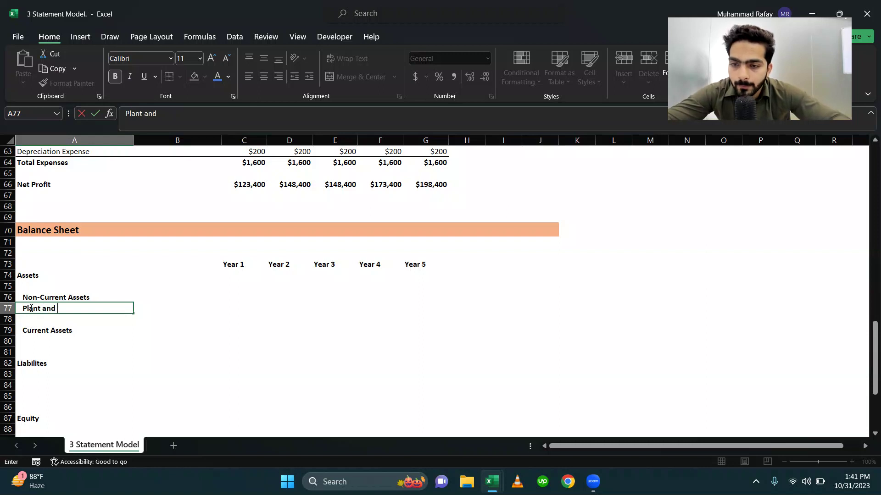
type(" m")
key("BackSpace")
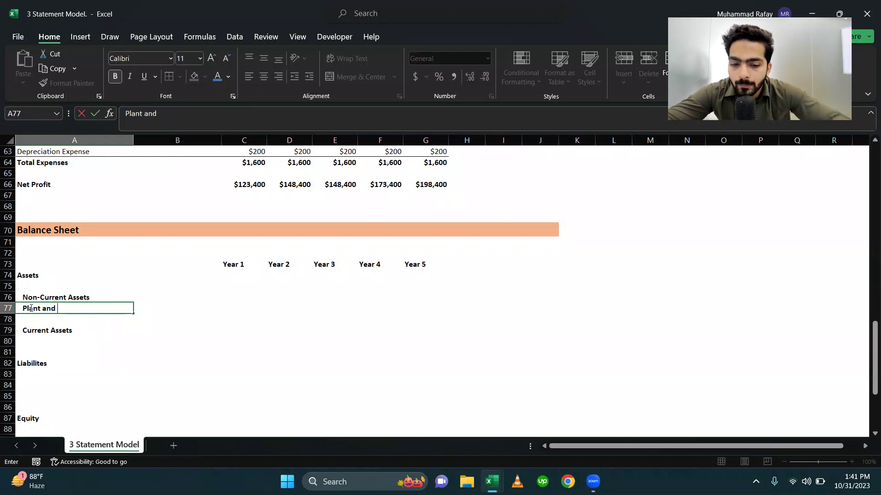
type("nt")
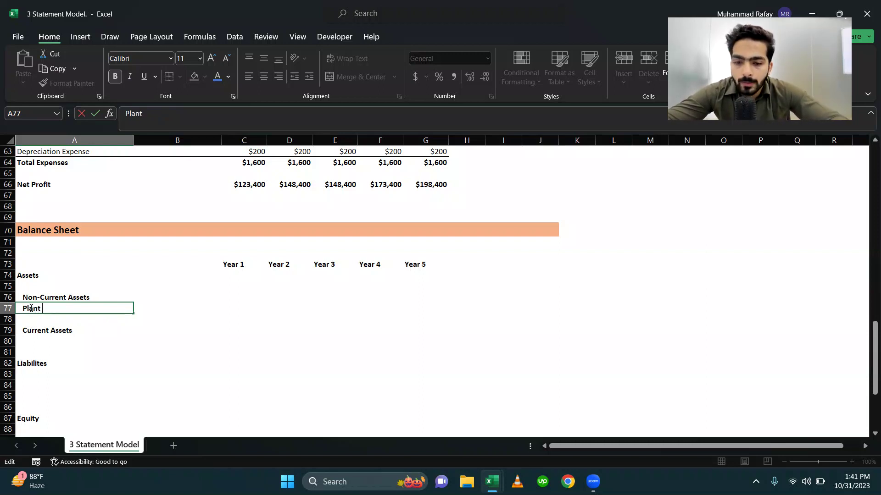
type("& Machinery")
key("Return")
Step: Enter the line item Cash in A80 under Current Assets
key("Return")
key("Return")
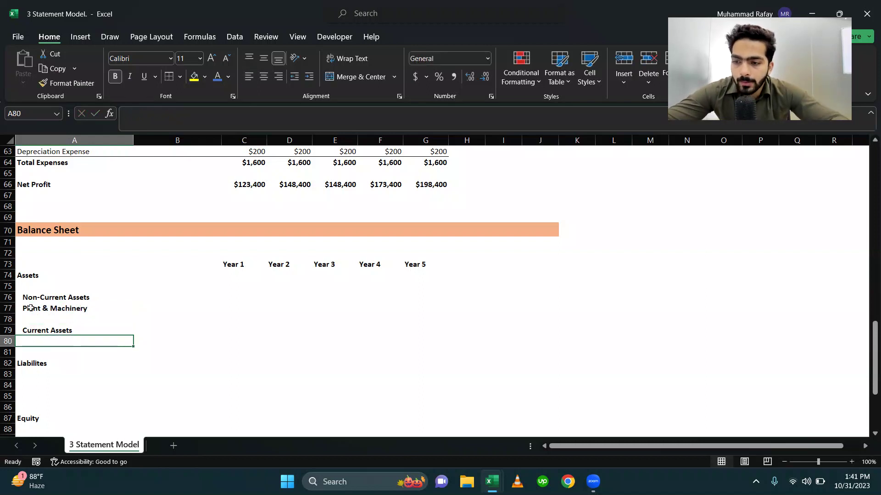
type("CaS")
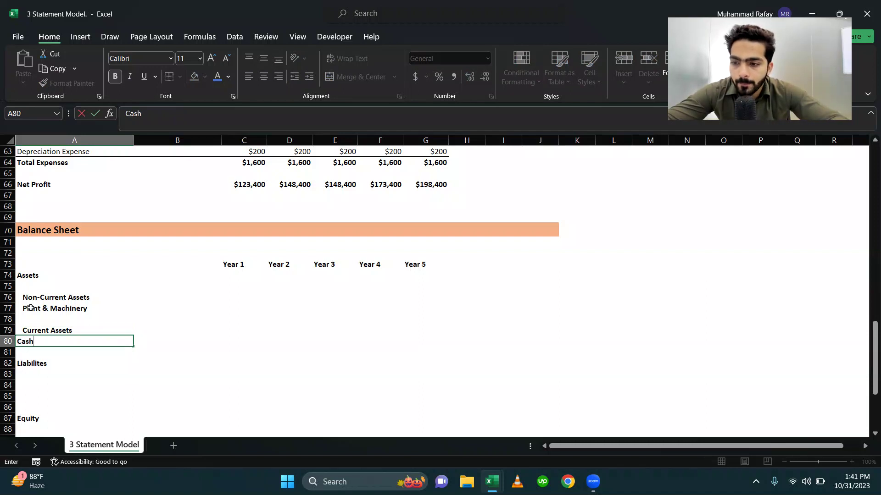
key("Return")
key("Up")
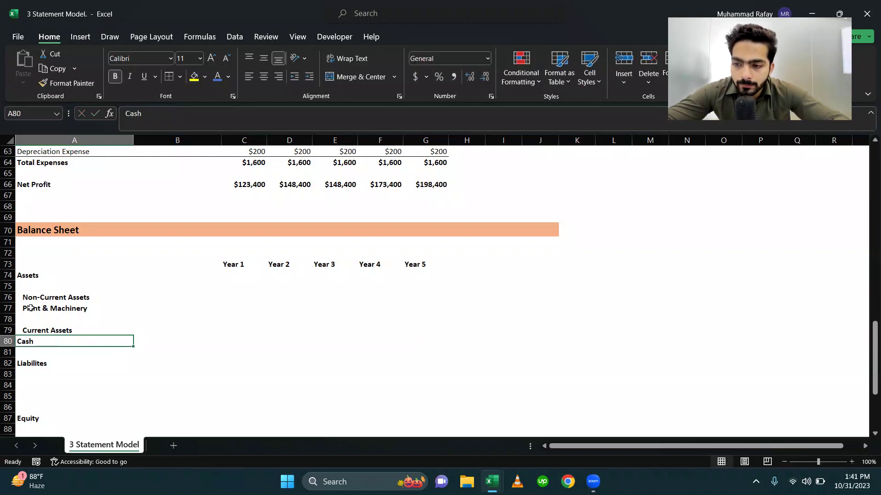
Step: Insert two blank rows at row 81, directly below Cash
key("Down")
key("shift+space")
key("ctrl+shift+equal")
key("ctrl+shift+equal")
key("Up")
key("Down")
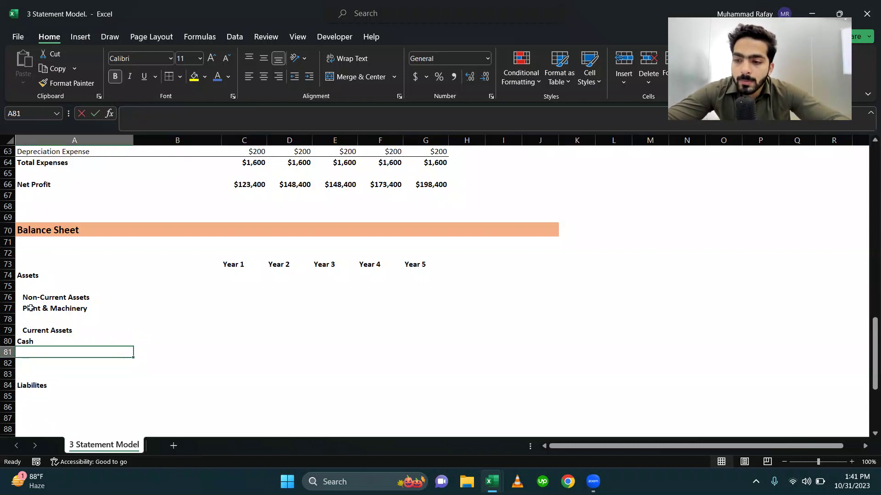
Step: Enter the current asset line items Recievables in A81 and Inventory in A82
type("Recievables")
key("Return")
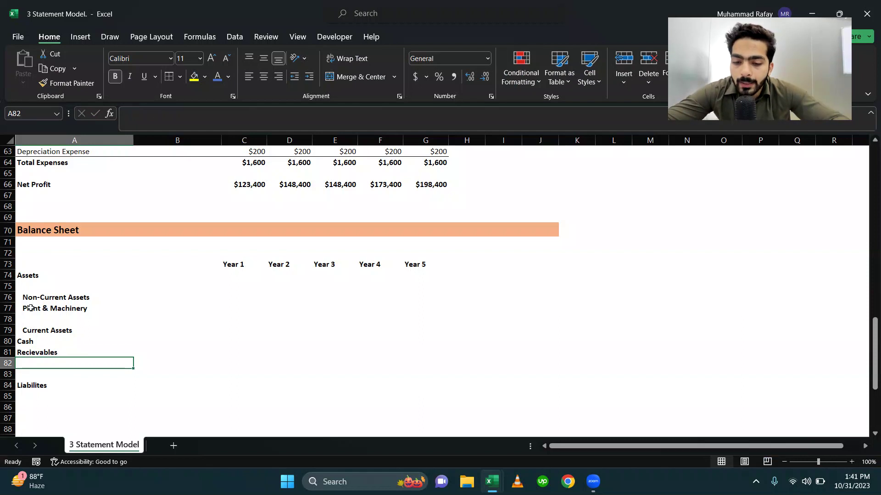
type("Inventory")
key("Return")
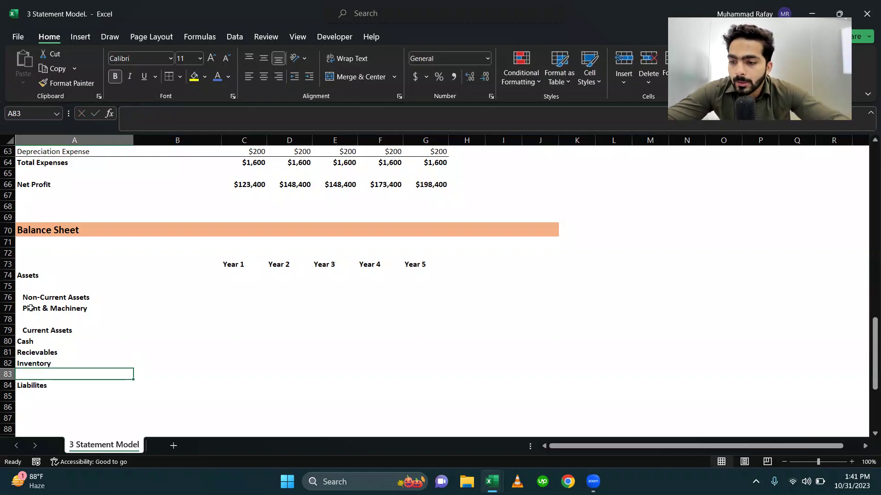
key("Up")
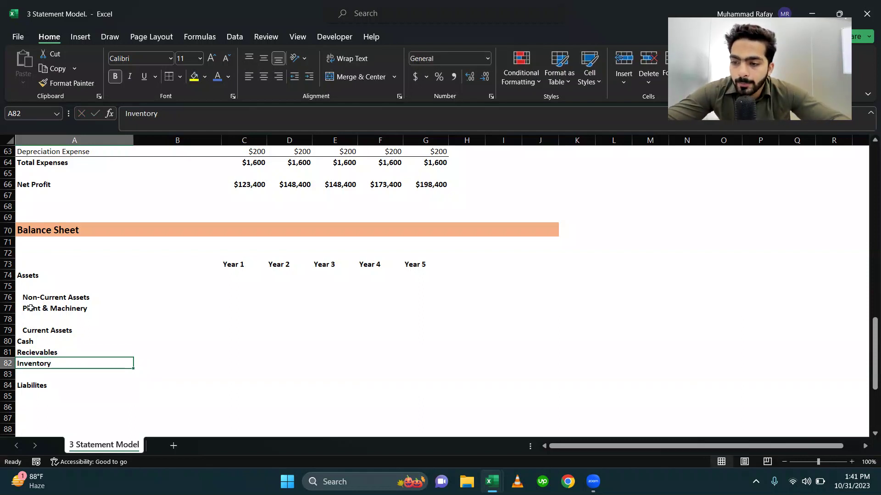
Step: Insert three blank rows at row 83 above the Liabilites heading and enter the label Total assets in A85
key("Down")
key("Down")
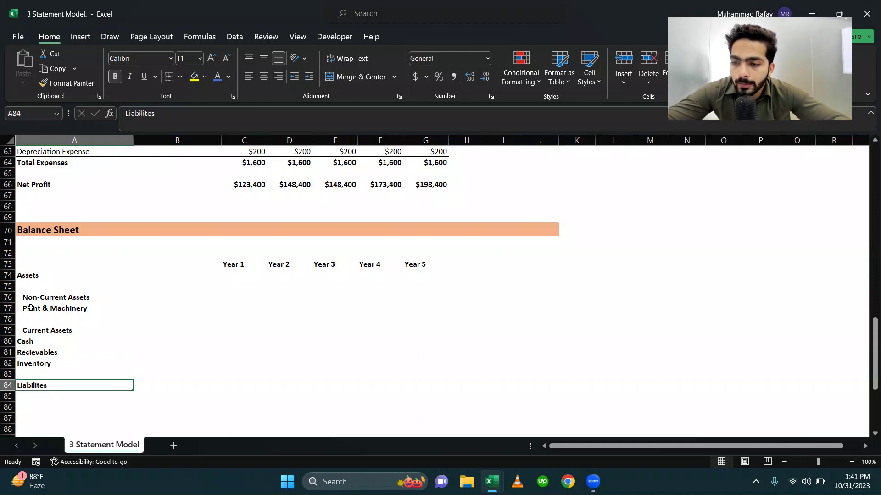
key("Up")
key("shift+space")
key("ctrl+shift+plus")
key("ctrl+shift+plus")
key("ctrl+shift+plus")
key("Down")
key("Down")
key("Up")
key("Down")
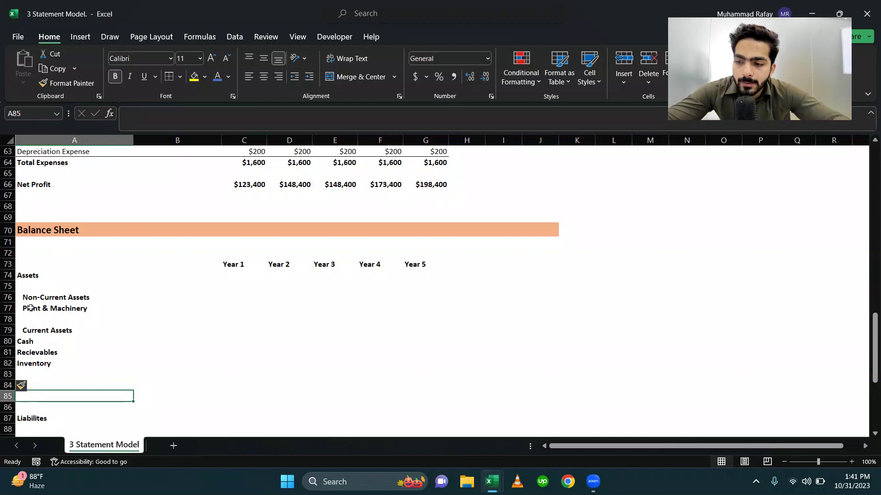
type("Total assets")
key("Return")
Step: Remove the bold formatting from the Cash, Recievables and Inventory labels in A80:A82 and from Plant & Machinery in A77
key("Up")
key("Up")
key("Up")
key("Up")
key("shift+Up")
key("shift+Up")
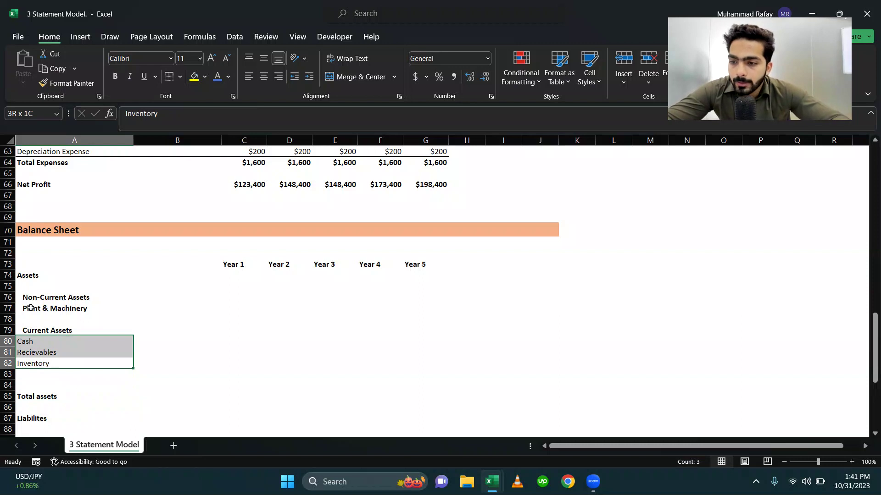
key("Up")
key("Up")
key("Up")
key("Up")
key("Up")
key("ctrl+b")
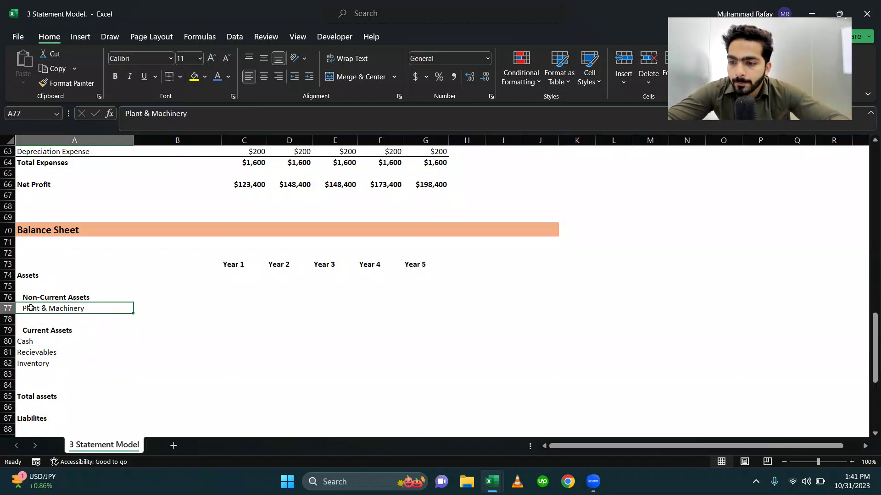
Step: Indent the labels in A80:A82 by two levels and Plant & Machinery in A77 by one more level to match
key("Down")
key("Down")
key("Down")
key("shift+Down")
key("shift+Down")
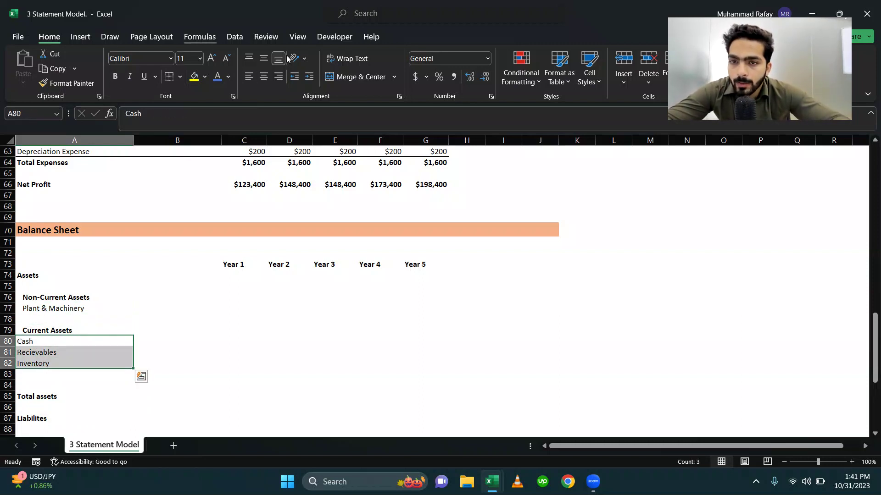
left_click(310, 77)
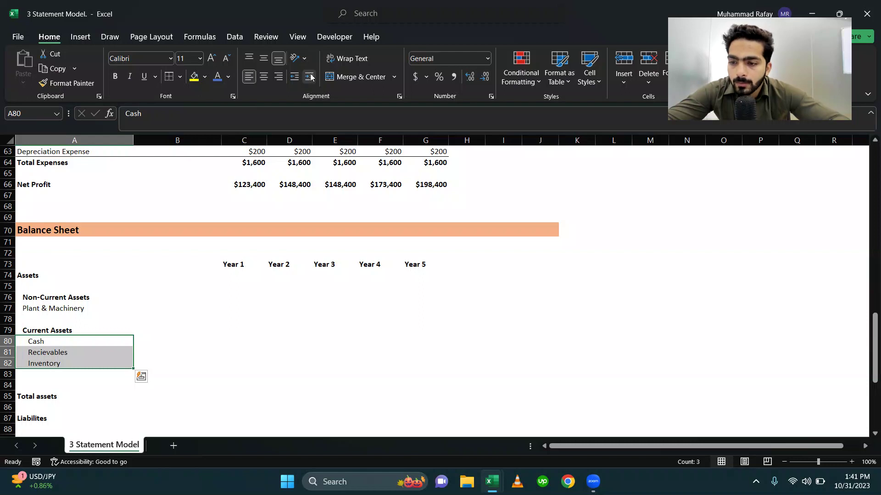
left_click(59, 312)
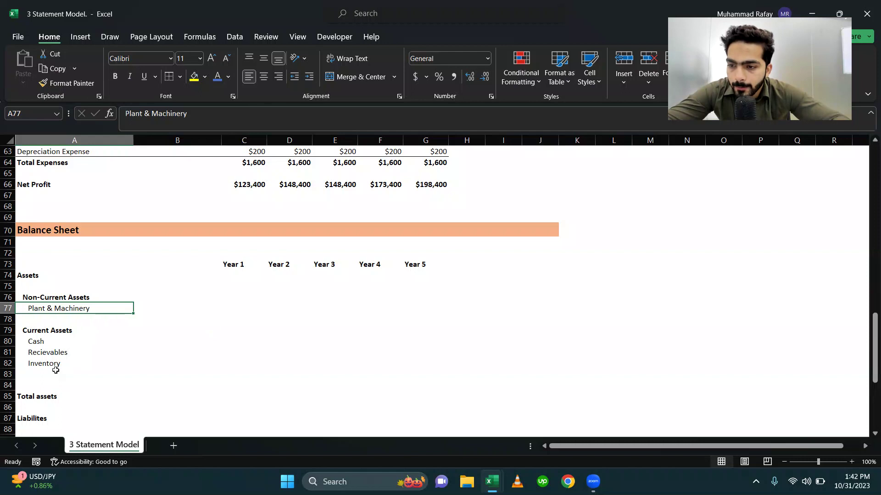
Step: Add a top border across the Total assets row in A85:G85
left_click(51, 353)
scroll(51, 355, "down", 1)
left_click(30, 361)
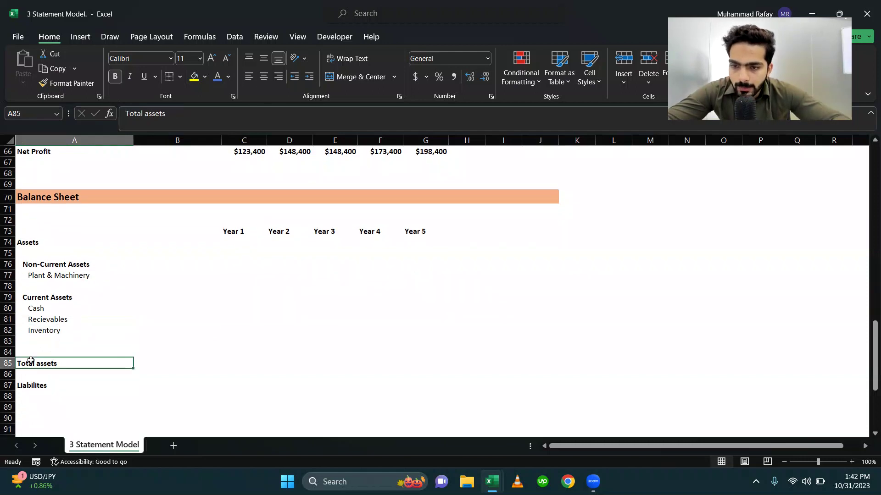
key("shift+Right")
key("shift+Right")
key("shift+Right")
key("shift+Right")
key("shift+Right")
key("shift+Right")
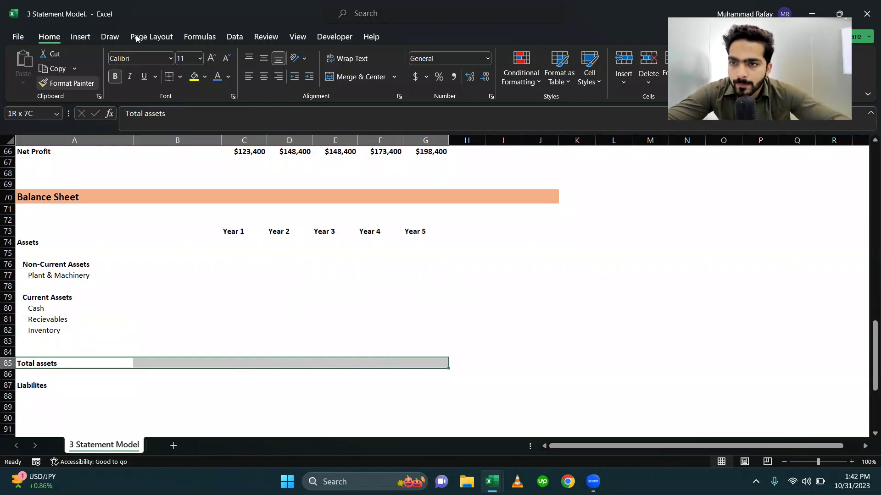
left_click(170, 77)
left_click(277, 331)
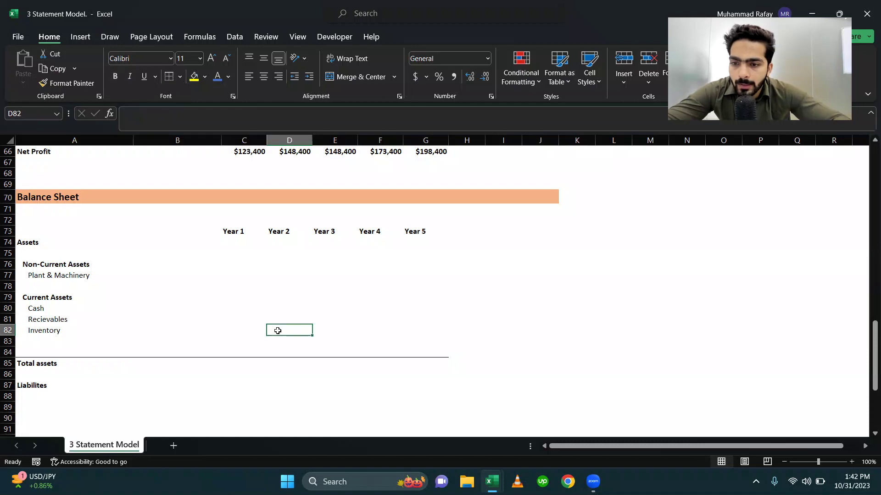
Step: Link Year 1 Plant & Machinery in C77 to the schedule's Net book Value with =C43
left_click(229, 274)
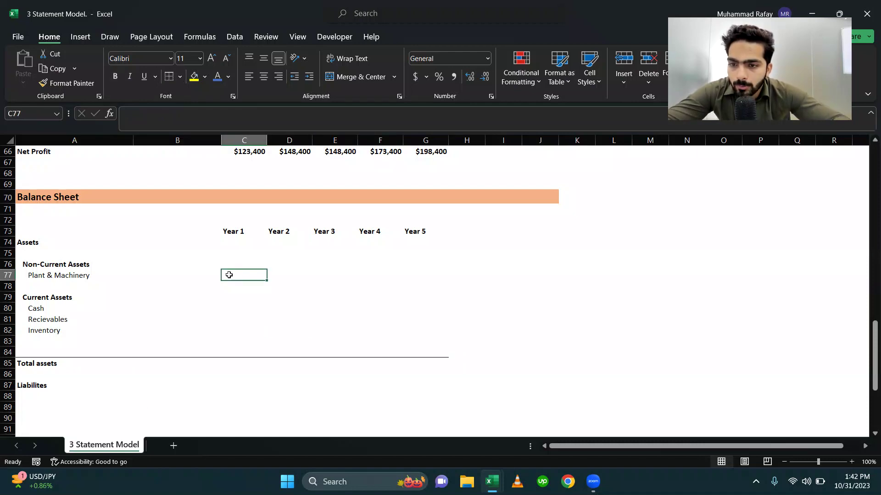
type("=")
scroll(229, 275, "up", 9)
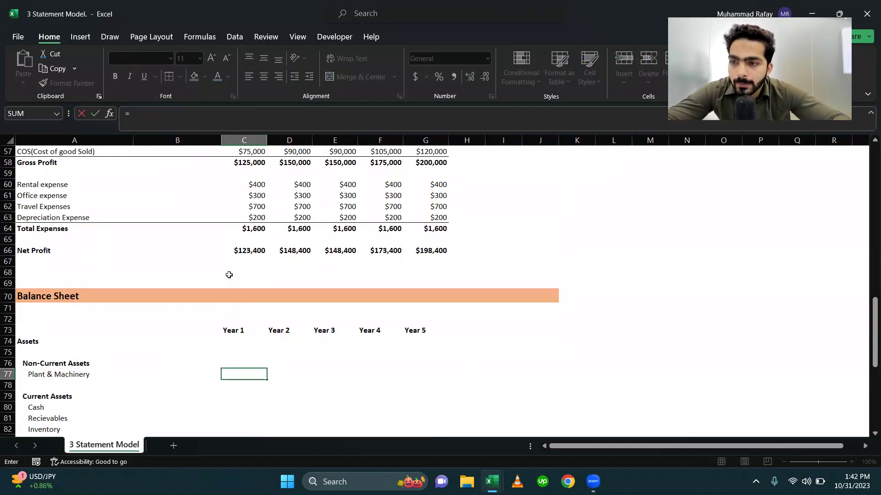
scroll(229, 275, "up", 1)
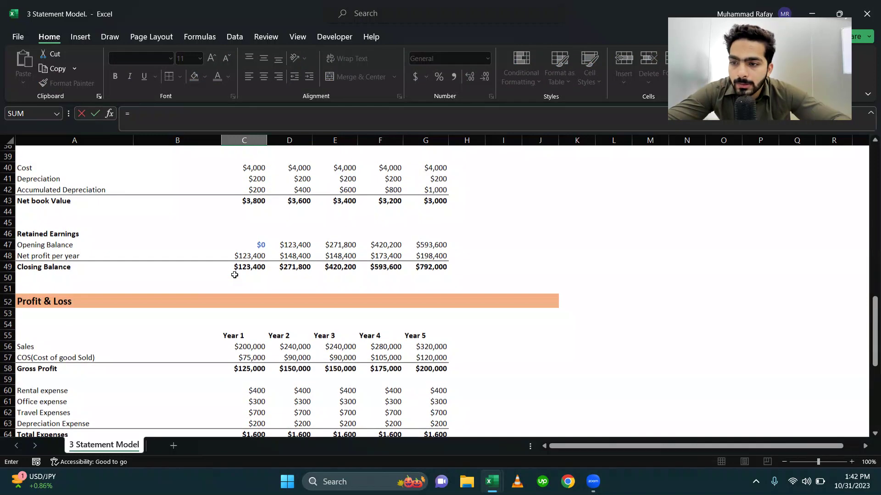
left_click(263, 204)
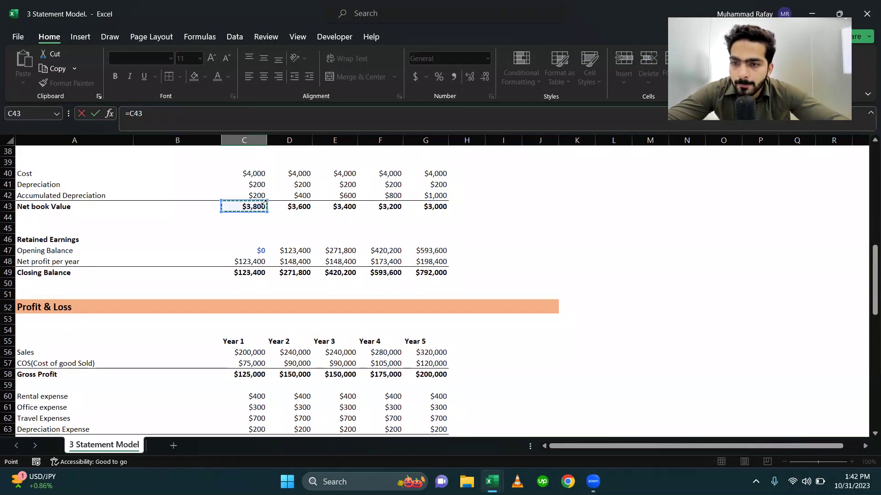
key("Return")
Step: Copy the Plant & Machinery formula from C77 across to Year 5 in G77
key("Up")
key("ctrl+c")
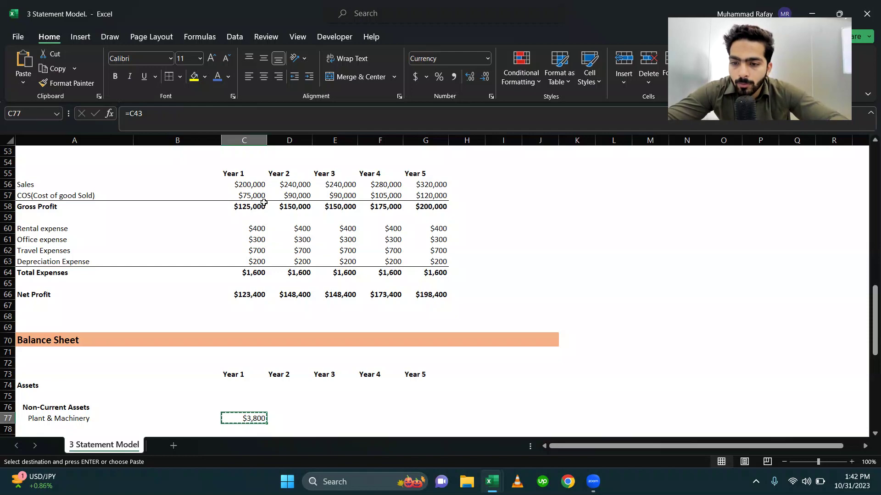
key("shift+Right")
key("shift+Right")
key("shift+Right")
key("shift+Right")
key("Return")
scroll(264, 202, "down", 3)
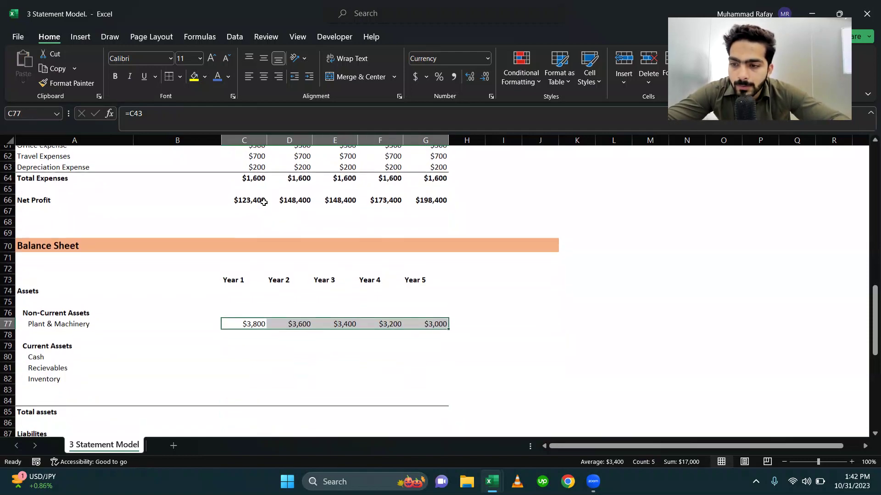
Step: Link Year 1 Recievables in C81 to the schedule's Recievables with =C36
left_click(238, 356)
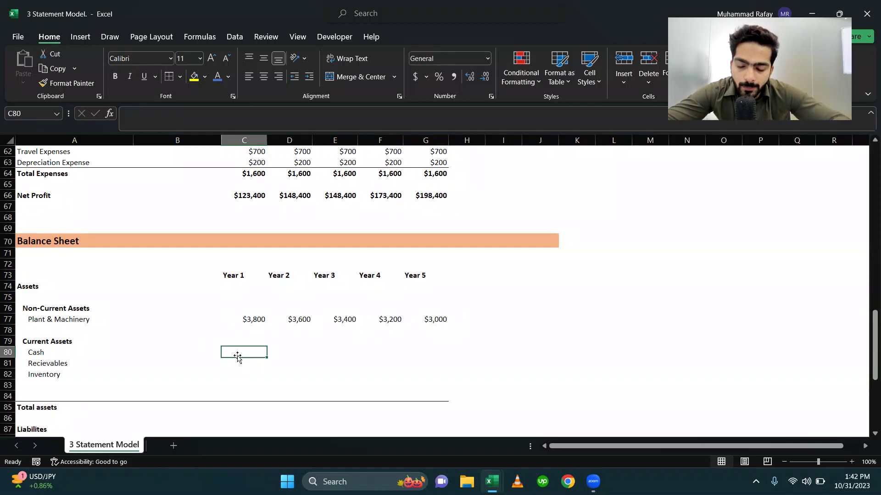
type("=")
scroll(237, 357, "up", 4)
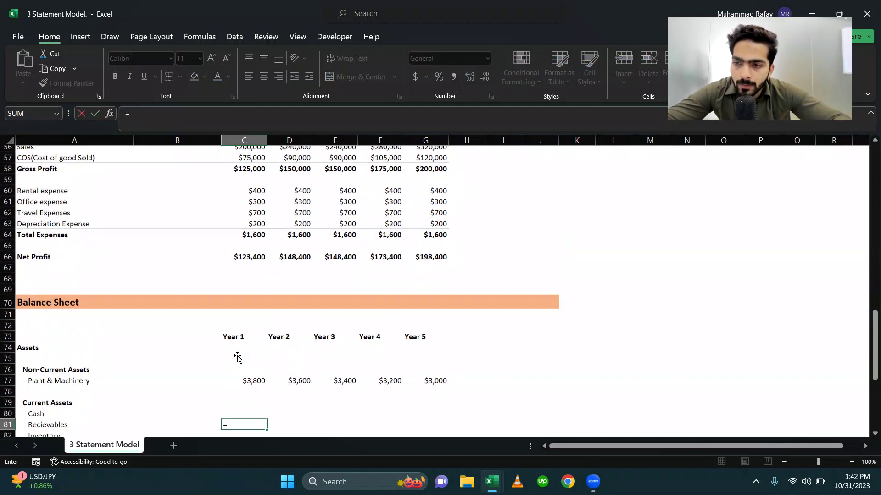
scroll(237, 358, "up", 7)
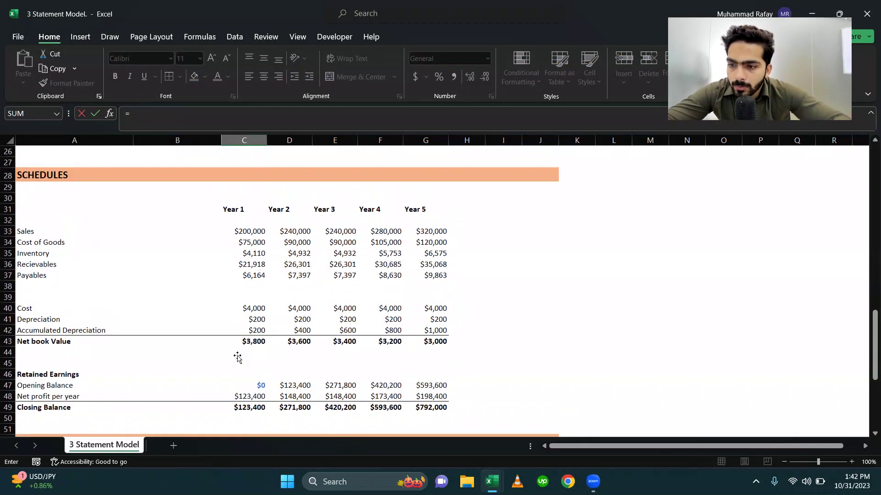
scroll(237, 357, "up", 1)
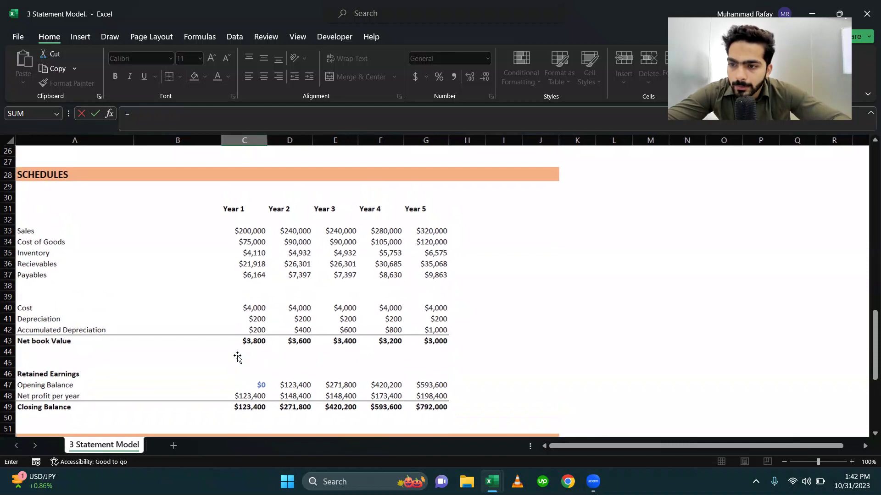
left_click(258, 266)
key("Return")
Step: Copy the Recievables formula from C81 across to Year 5 in G81
key("Up")
key("ctrl+c")
key("shift+Right")
key("shift+Right")
key("shift+Right")
key("shift+Right")
key("Return")
Step: Link Year 1 Inventory in C82 to the schedule's Inventory with =C35
key("Down")
type("=")
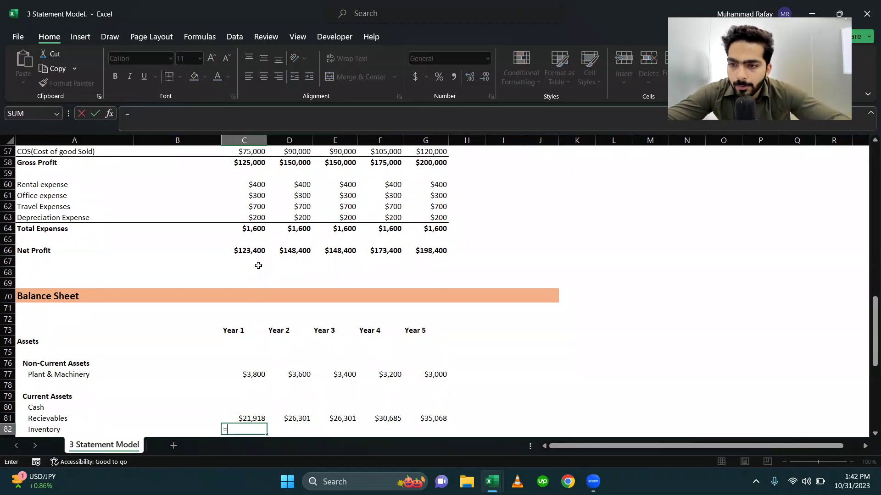
scroll(258, 266, "up", 10)
scroll(258, 265, "up", 3)
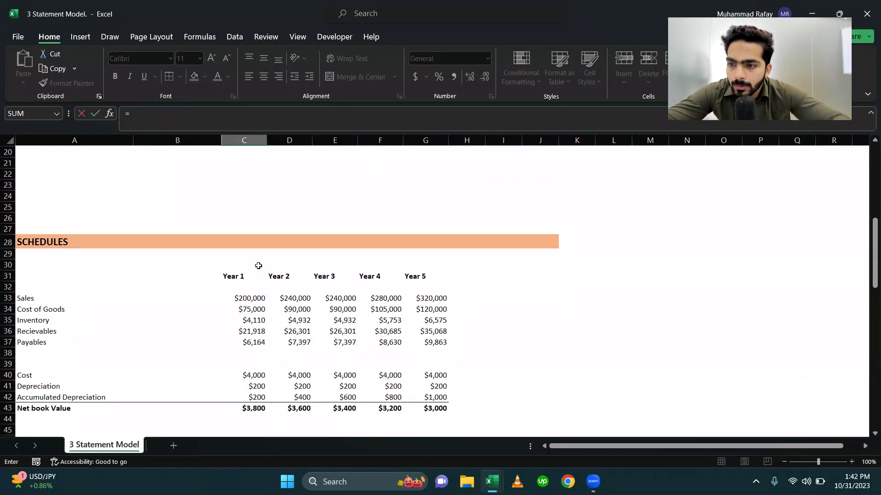
scroll(209, 269, "down", 2)
left_click(251, 241)
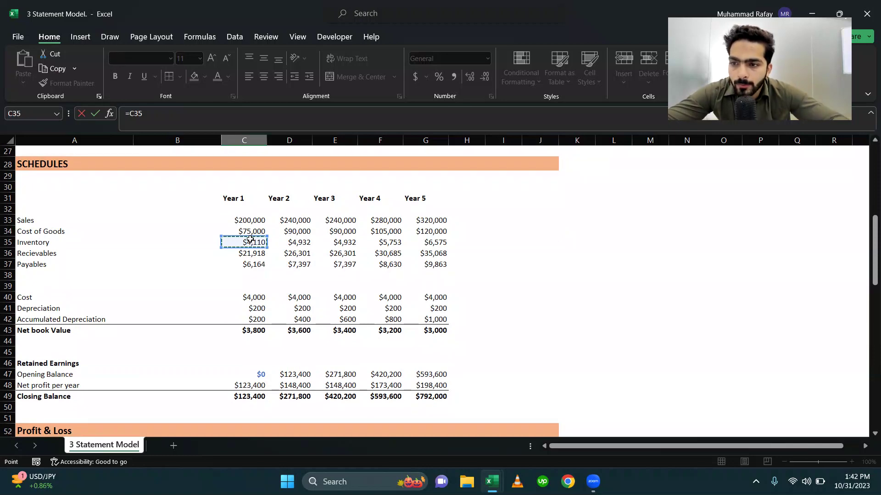
key("Return")
Step: Copy the Inventory formula from C82 across to Year 5 in G82
key("Up")
key("ctrl+c")
key("shift+Right")
key("shift+Right")
key("shift+Right")
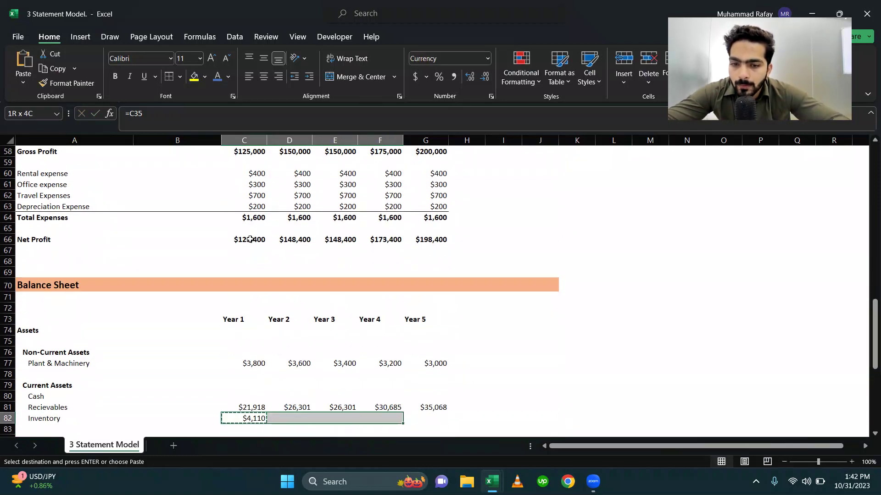
key("shift+Right")
key("Return")
Step: Calculate Year 1 Total assets in C85 with =SUM(C77:C82)
key("Down")
key("Down")
key("Down")
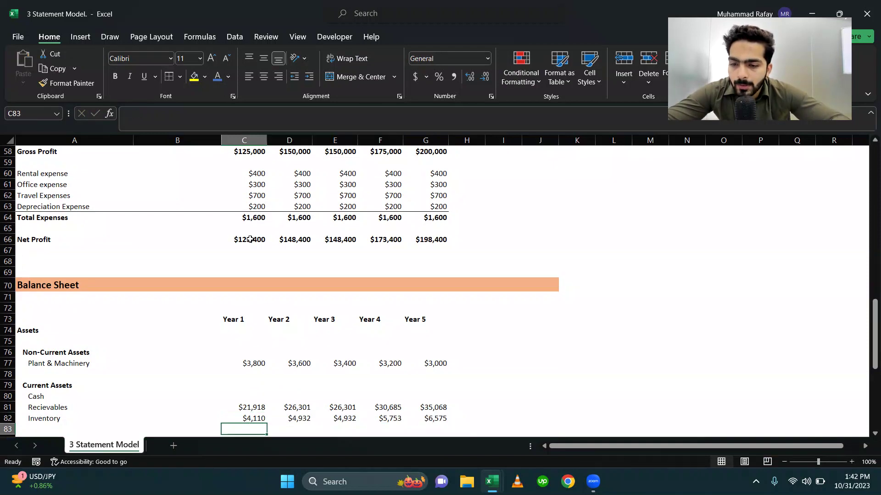
type("=sum")
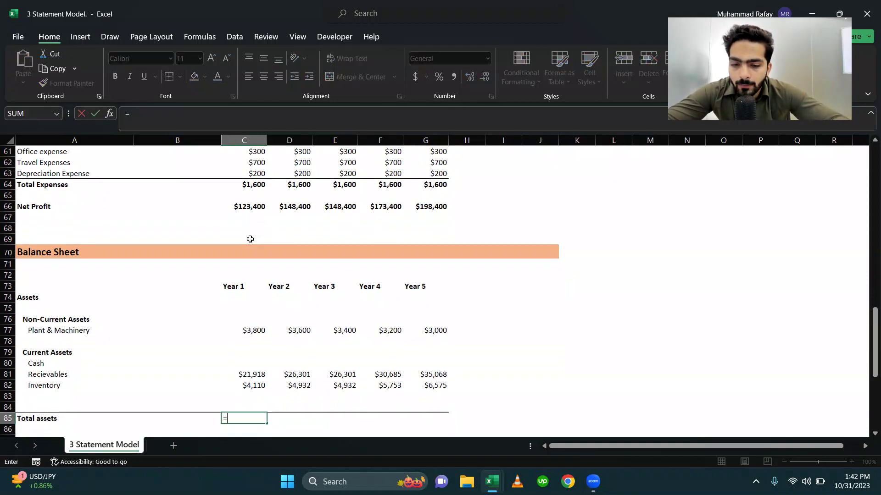
key("Tab")
key("Up")
key("Up")
key("Up")
key("shift+Up")
key("shift+Up")
key("shift+Up")
key("shift+Up")
key("shift+Up")
key("Return")
Step: Copy the Total assets formula from C85 across to Year 5 in G85
key("Up")
key("ctrl+c")
key("shift+Right")
key("shift+Right")
key("shift+Right")
key("shift+Right")
key("Return")
Step: Make the whole Total assets row in A85:G85 bold
key("Left")
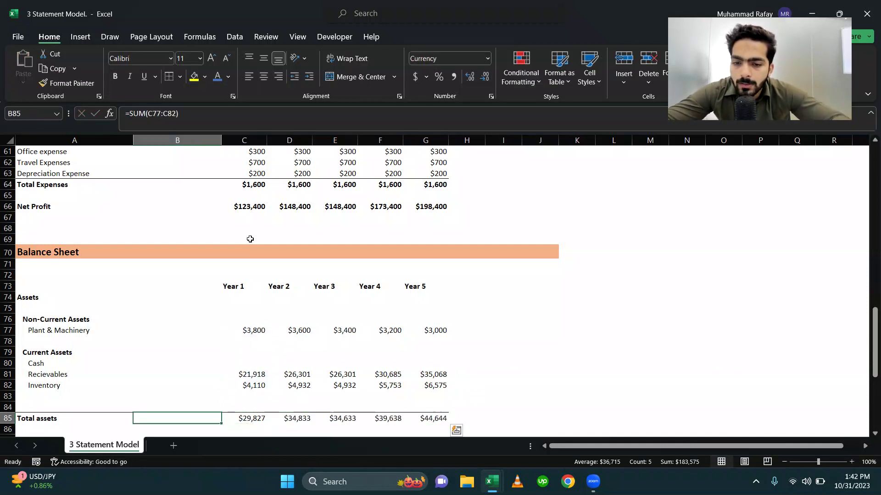
key("Left")
key("shift+Right")
key("shift+Right")
key("shift+Right")
key("shift+Right")
key("shift+Right")
key("shift+Right")
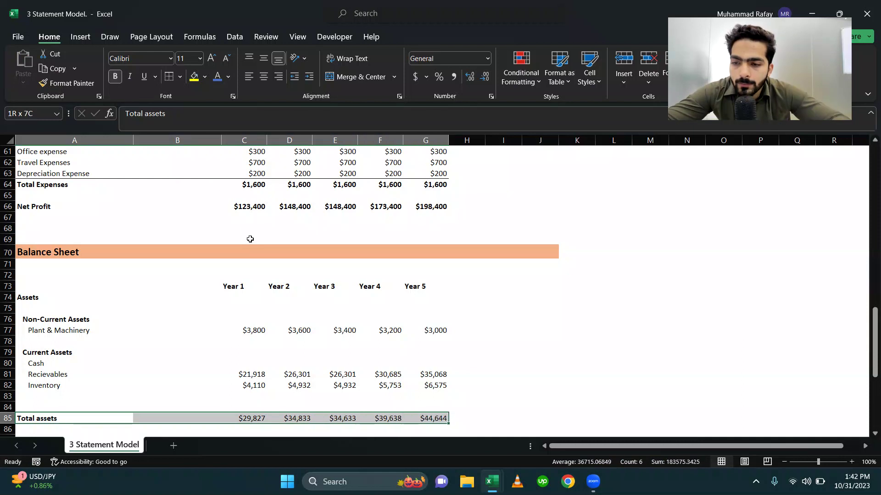
key("ctrl+b")
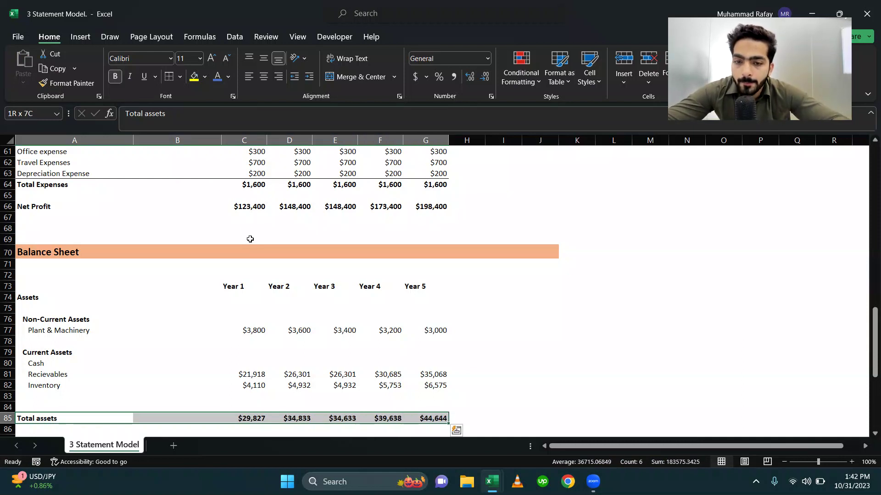
Step: Enter the label Payables in A89 under the Liabilites heading
key("Down")
key("Down")
key("Down")
key("Down")
key("Down")
key("Down")
key("Down")
key("Up")
key("Up")
key("Up")
key("Up")
key("Down")
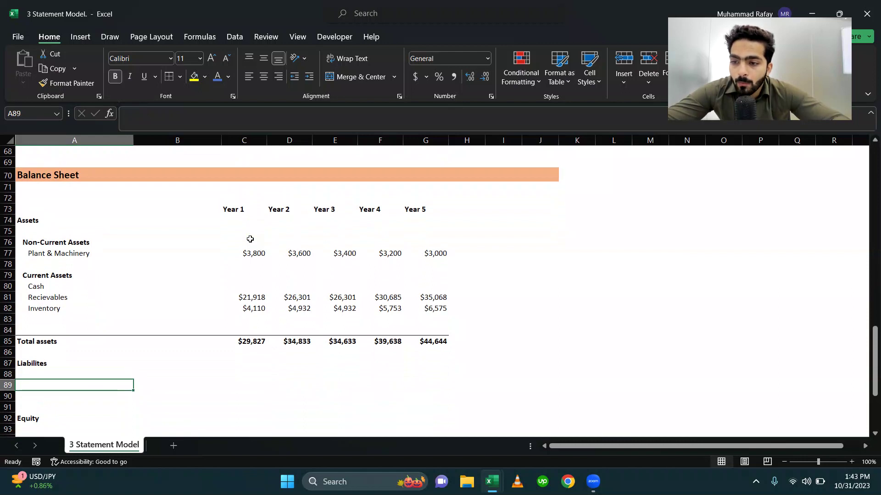
key("Up")
key("Down")
type("Payables")
key("Return")
key("Up")
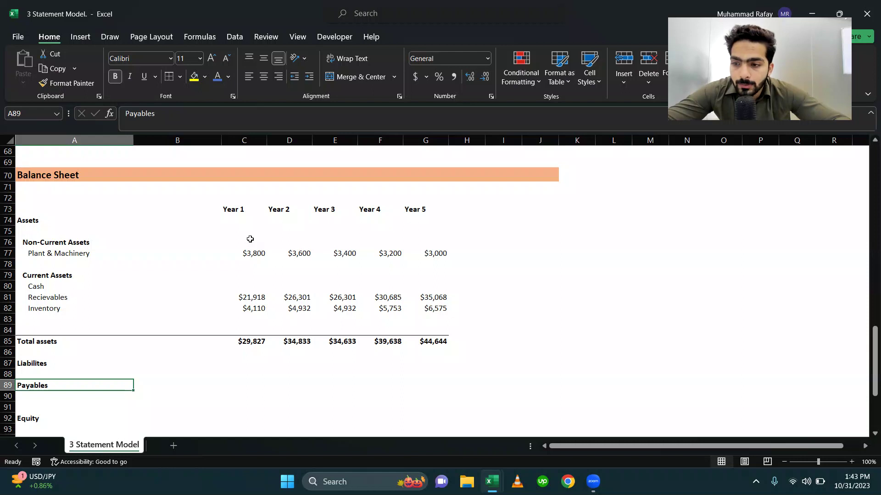
Step: Delete the empty row 88 above Payables and format the label as non-bold text indented two levels
key("Up")
key("shift+space")
key("ctrl+minus")
key("Down")
key("Up")
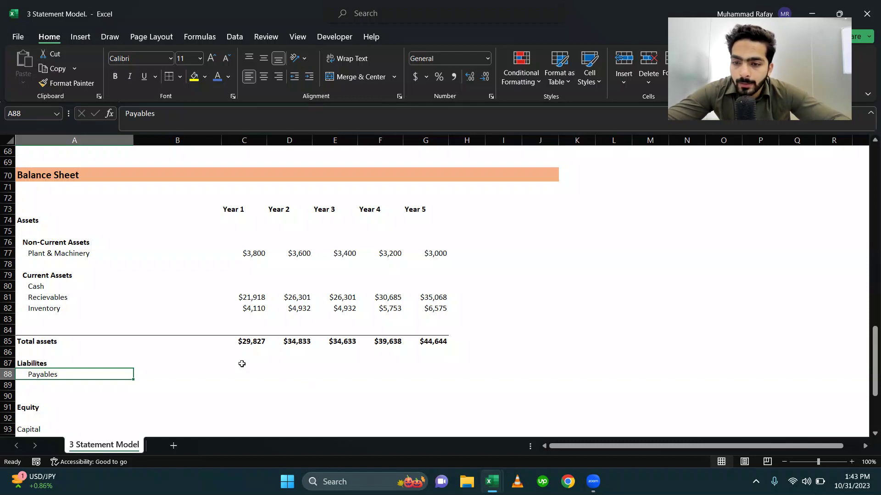
Step: Link Year 1 Payables in C88 to the schedule's Payables with =C37
key("Right")
key("Right")
type("=")
scroll(242, 363, "up", 13)
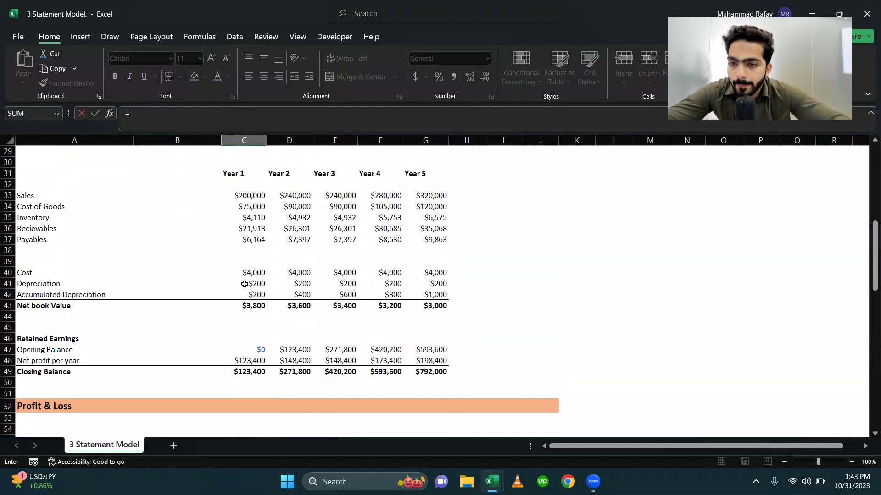
left_click(245, 240)
key("Return")
Step: Copy the Payables formula from C88 across to Year 5 in G88
key("Up")
key("ctrl+c")
key("shift+Right")
key("shift+Right")
key("shift+Right")
key("shift+Right")
key("Return")
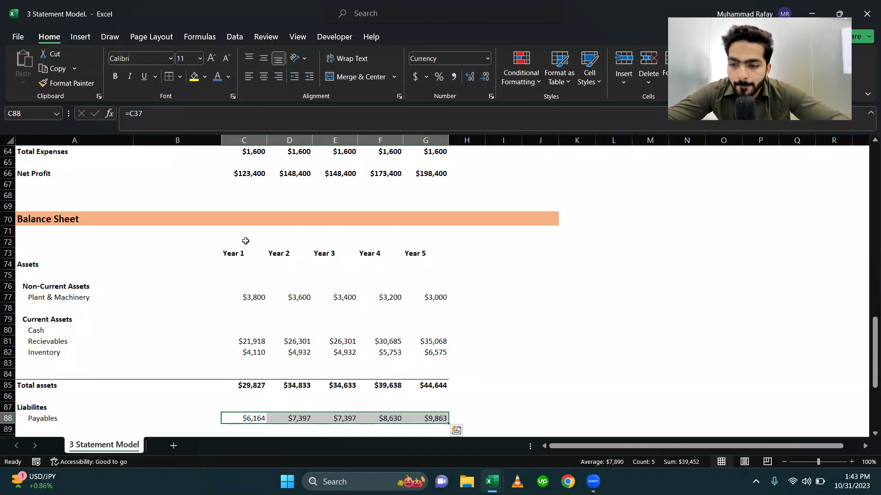
Step: Enter the label Total liabilities in A90, directly above the Equity heading
key("Down")
key("Down")
key("Down")
key("Down")
key("Up")
key("Up")
key("Up")
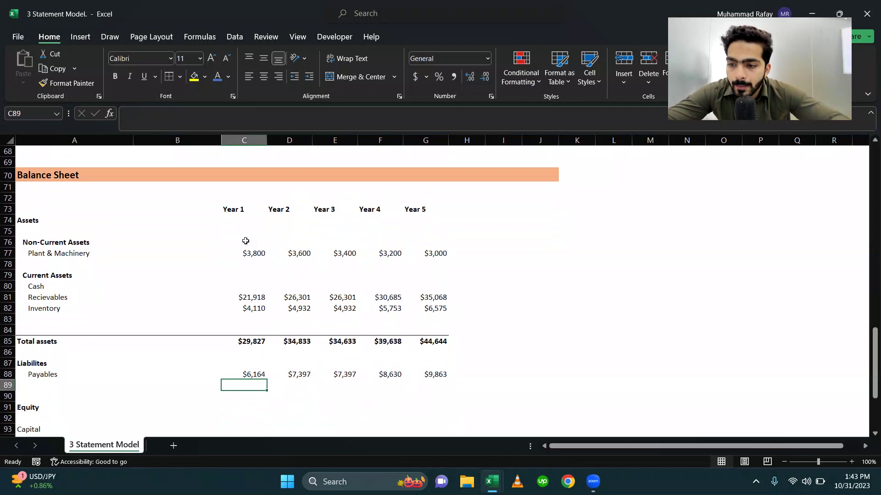
key("Left")
key("Left")
key("Down")
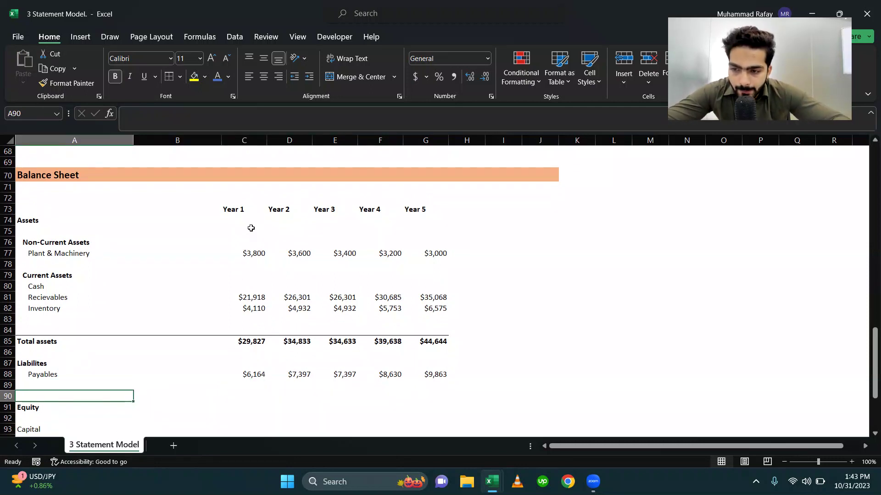
type("Total liab")
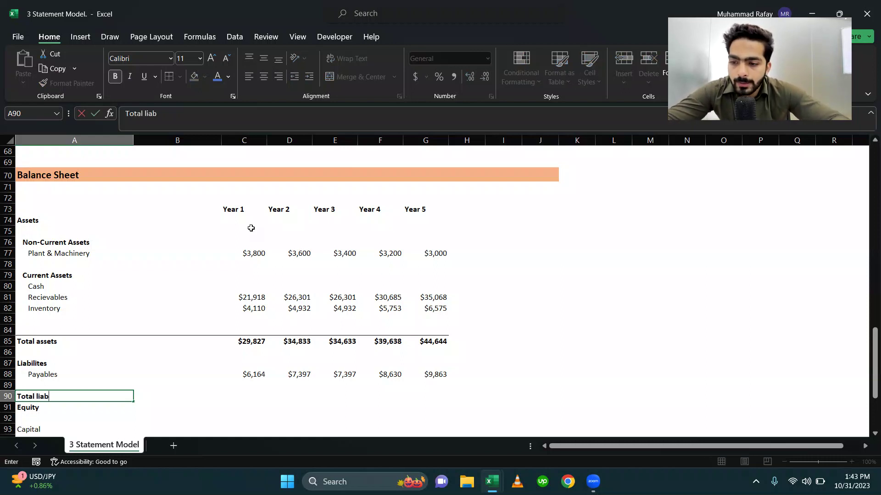
Step: Set Year 1 Total liabilities in C90 equal to Payables with =C88
key("Right")
key("Right")
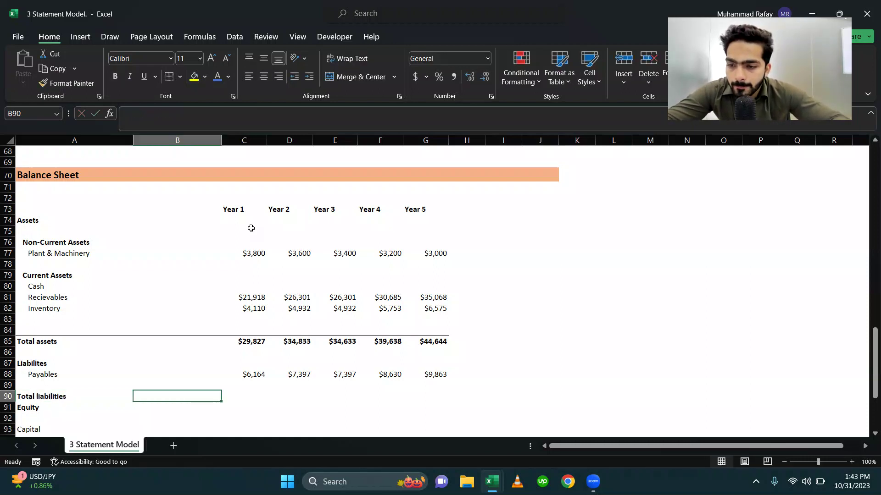
type("=")
key("Up")
key("Up")
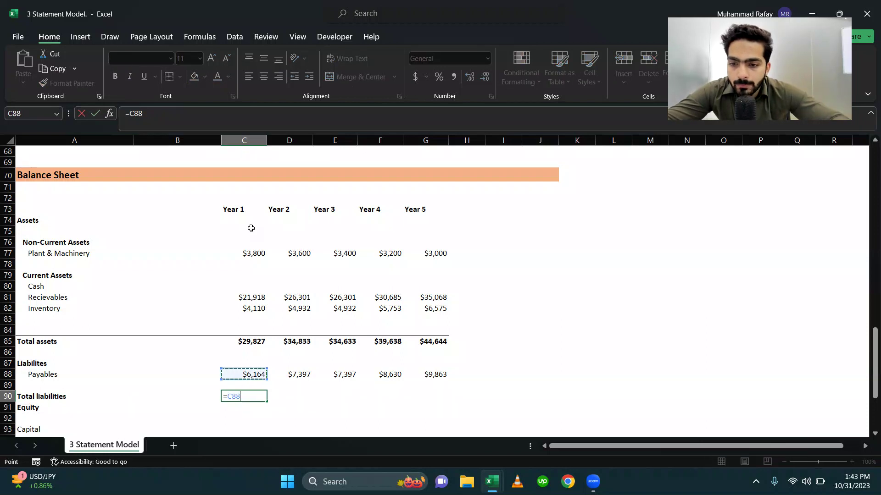
key("Return")
Step: Copy the Total liabilities formula from C90 across to Year 5 in G90
key("Up")
key("Right")
key("Right")
key("ctrl+c")
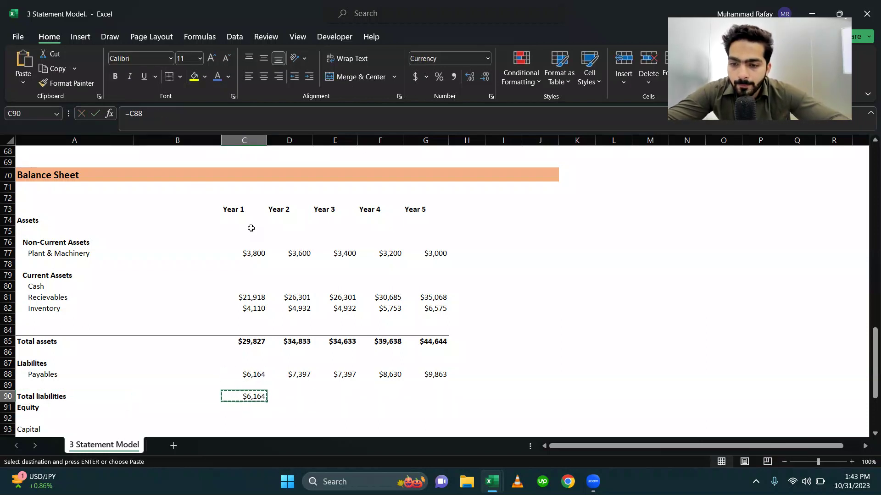
key("shift+Right")
key("shift+Right")
key("shift+Right")
key("shift+Right")
key("Return")
Step: Make the Total liabilities row in A90:G90 bold and add a top border across it
key("Left")
key("Left")
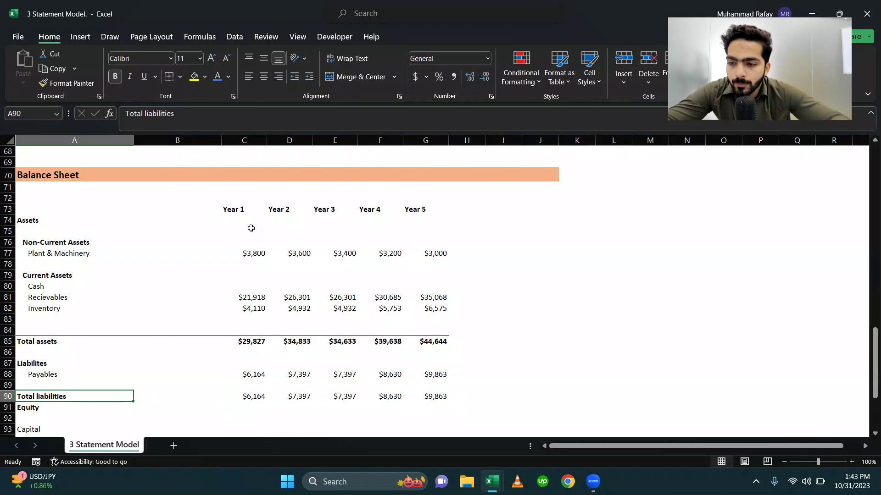
key("shift+Right")
key("shift+Right")
key("shift+Right")
key("shift+Right")
key("shift+Right")
key("shift+Right")
key("ctrl+b")
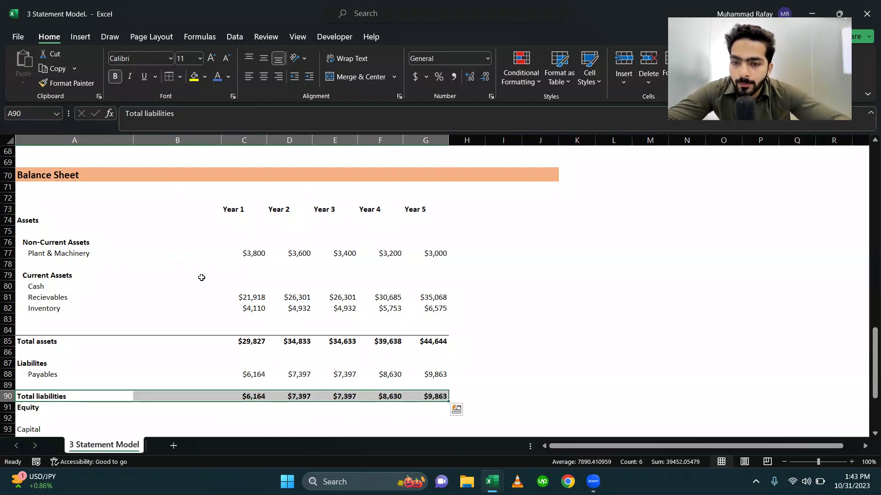
left_click(202, 272)
Step: Link Year 1 Capital in C93 to the Plant AND Machinery Cost input with the absolute reference =$B$17
scroll(201, 276, "down", 2)
scroll(200, 276, "up", 4)
scroll(201, 280, "down", 4)
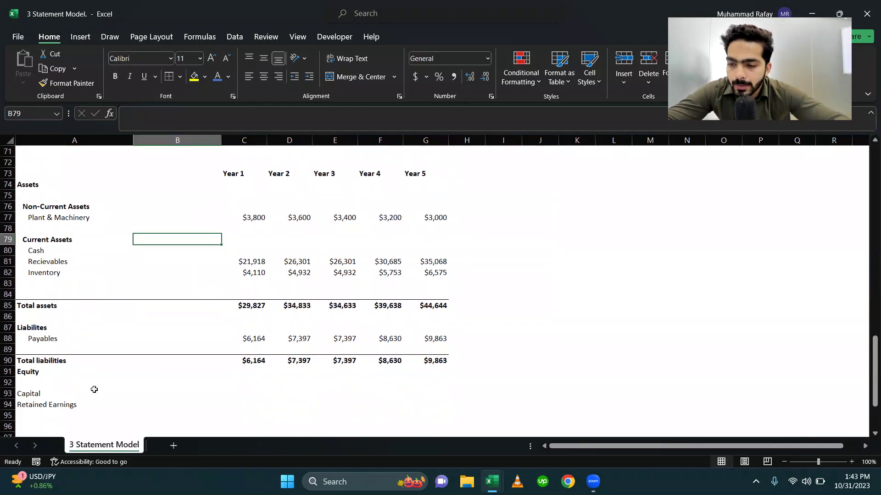
scroll(94, 390, "down", 2)
left_click(249, 347)
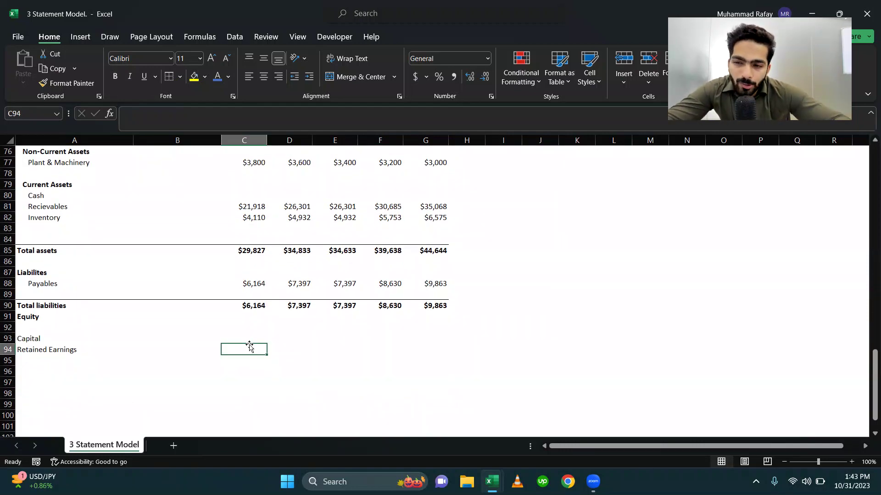
left_click(249, 338)
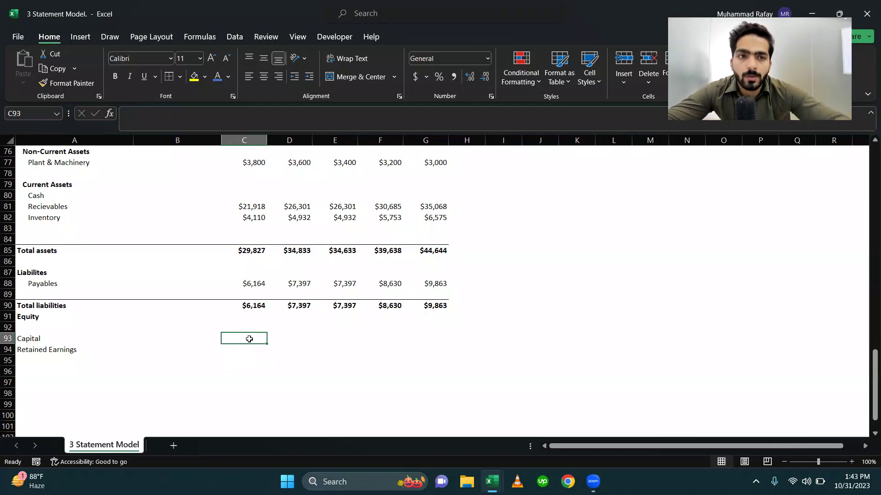
scroll(249, 339, "up", 16)
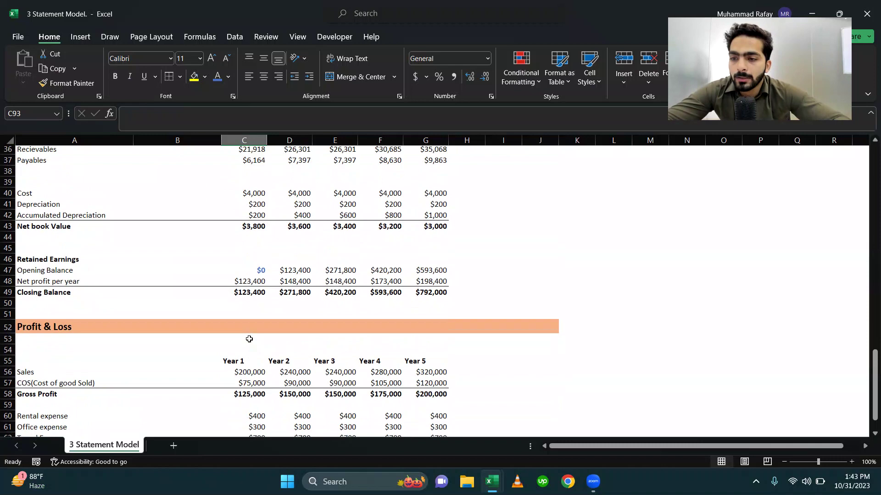
scroll(249, 338, "down", 13)
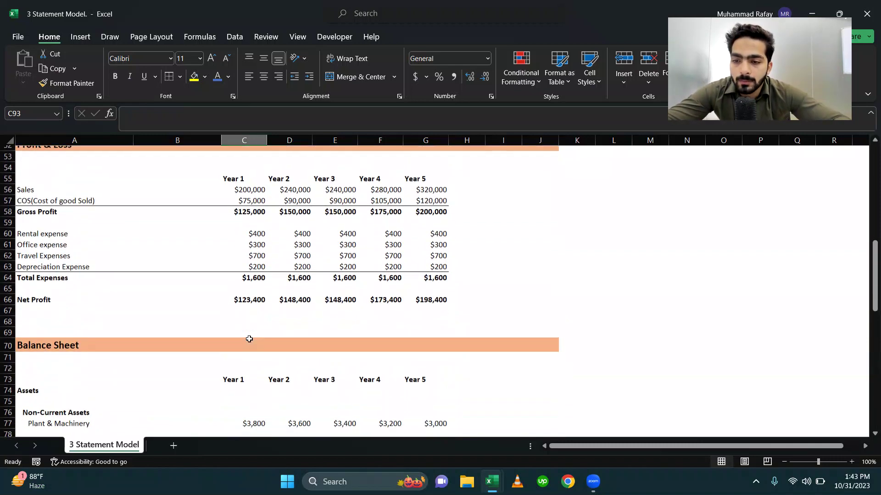
scroll(249, 339, "down", 3)
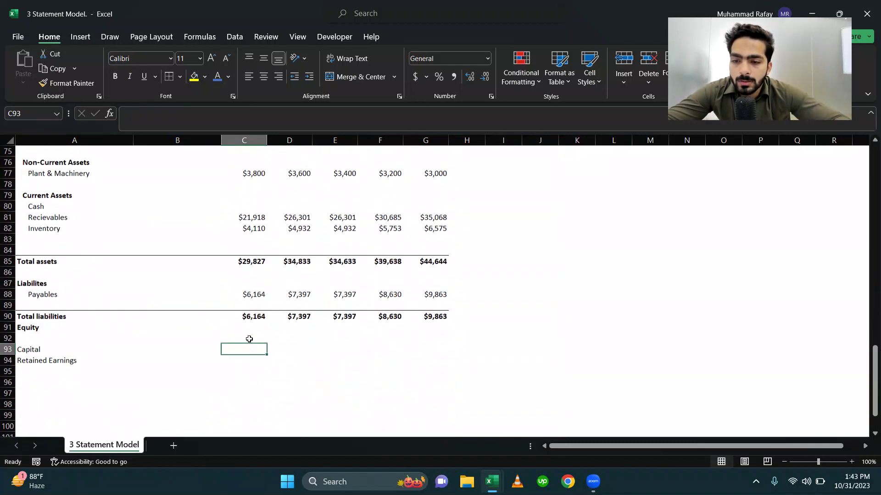
type("=")
scroll(250, 339, "up", 15)
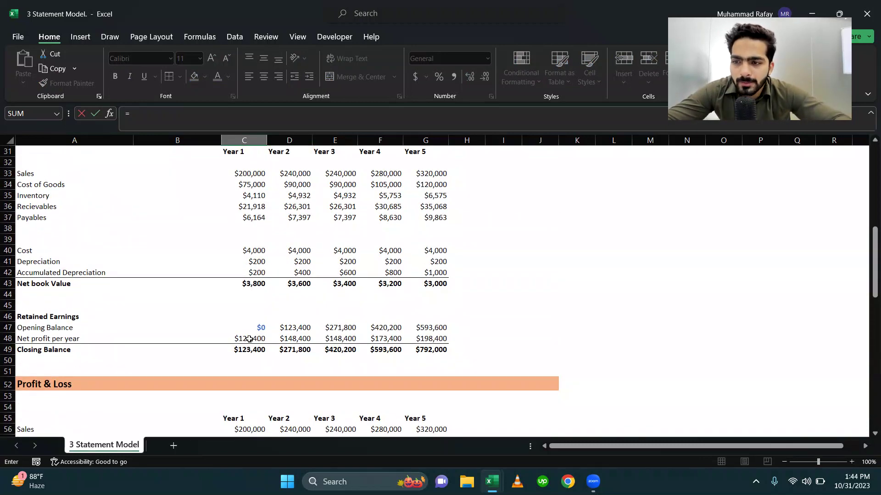
scroll(249, 339, "up", 9)
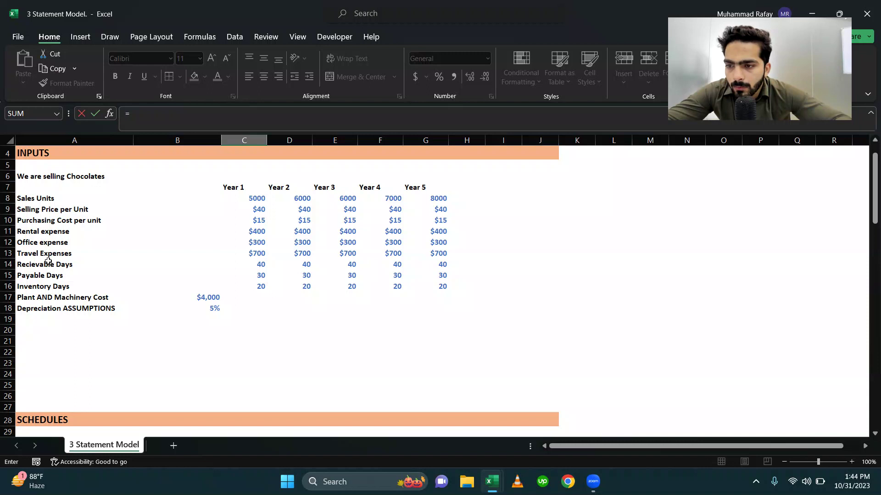
left_click(195, 298)
key("F4")
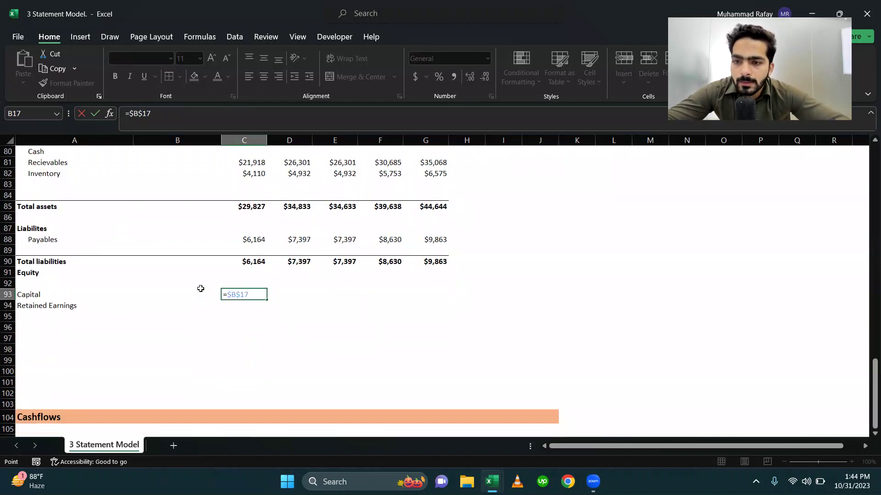
key("Return")
Step: Copy the Capital formula from C93 across to Year 5 in G93
key("Up")
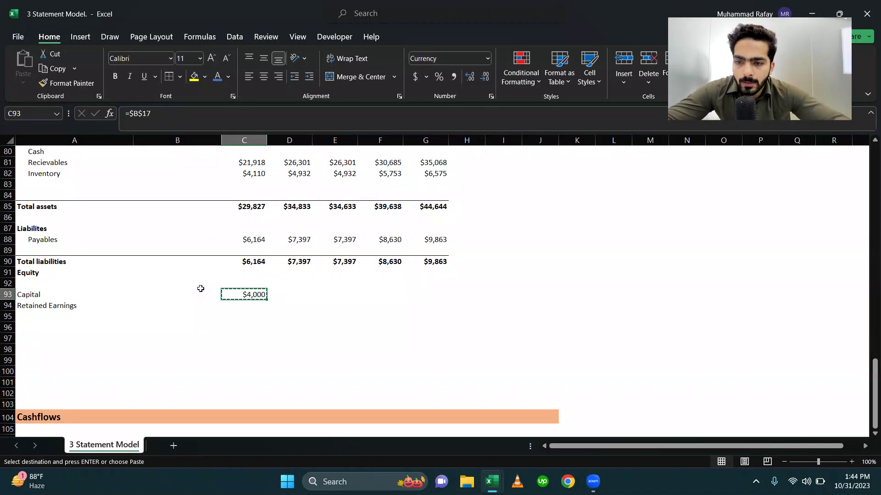
key("shift+Right")
key("shift+Right")
key("shift+Right")
key("shift+Right")
key("Return")
Step: Link Year 1 Retained Earnings in C94 to the Closing Balance in the Retained Earnings schedule with =C49
key("Down")
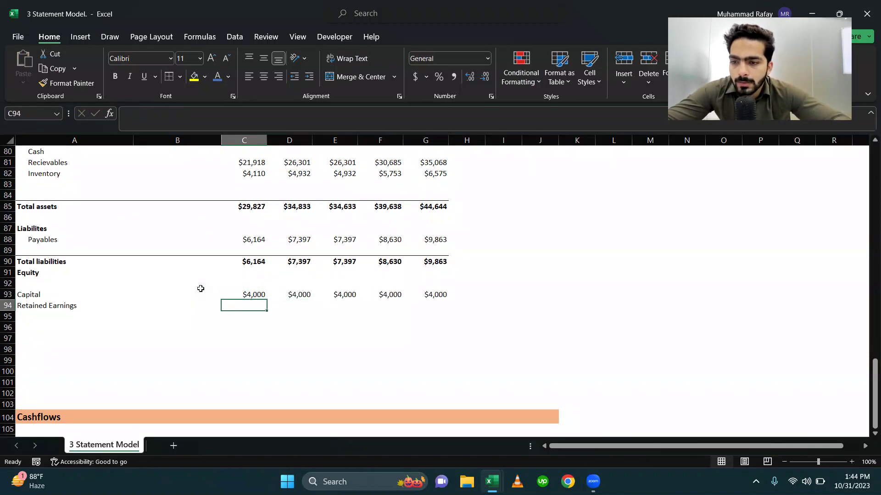
type("=")
scroll(200, 289, "up", 8)
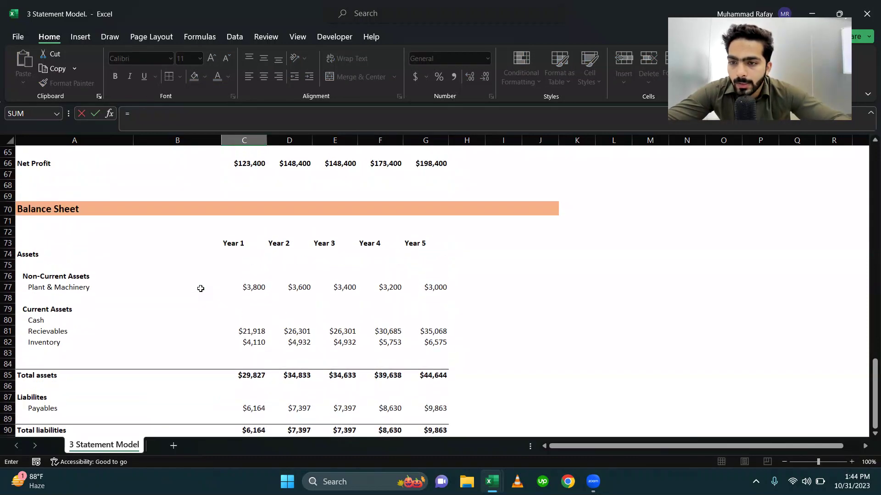
scroll(229, 222, "up", 5)
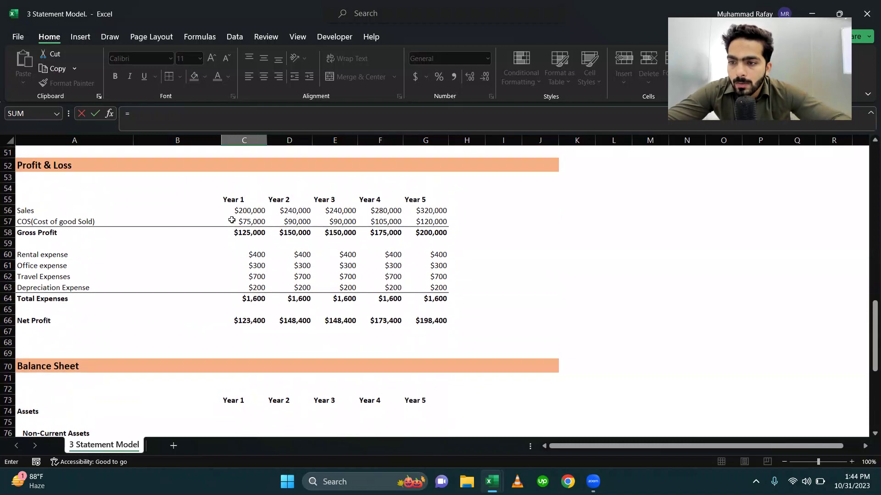
scroll(231, 220, "up", 1)
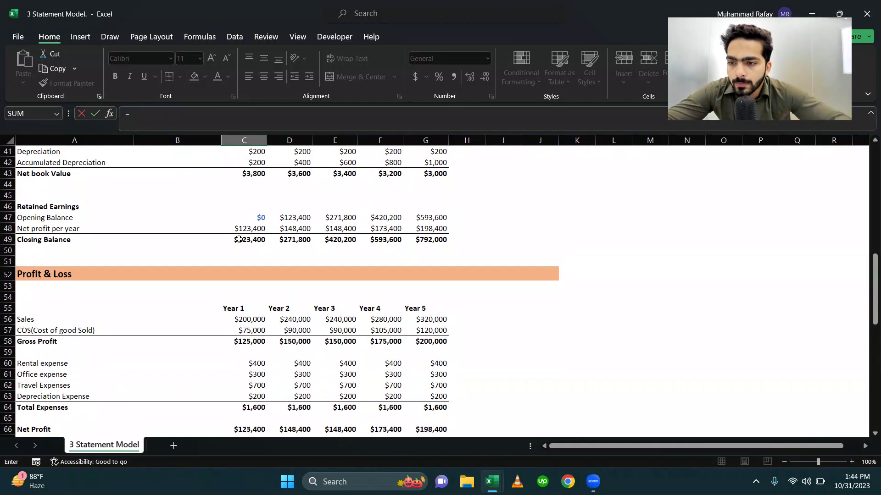
left_click(239, 239)
key("Return")
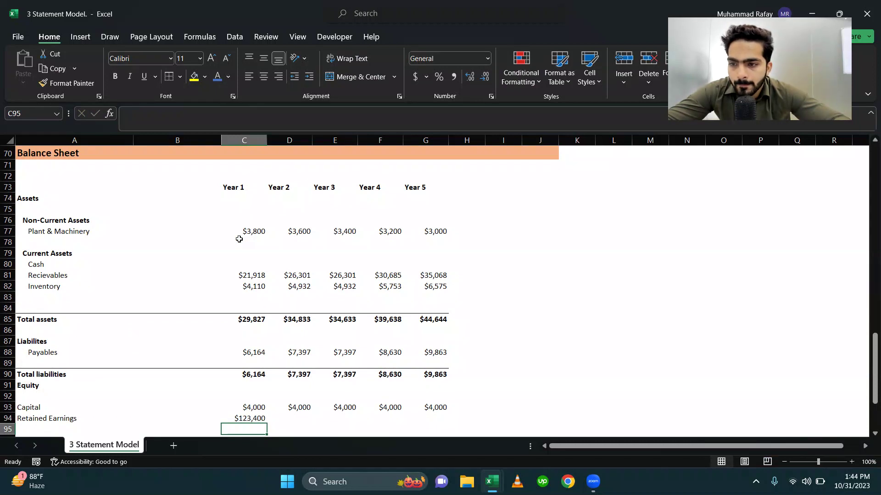
Step: Copy the Retained Earnings formula from C94 across to Year 5 in G94
key("Up")
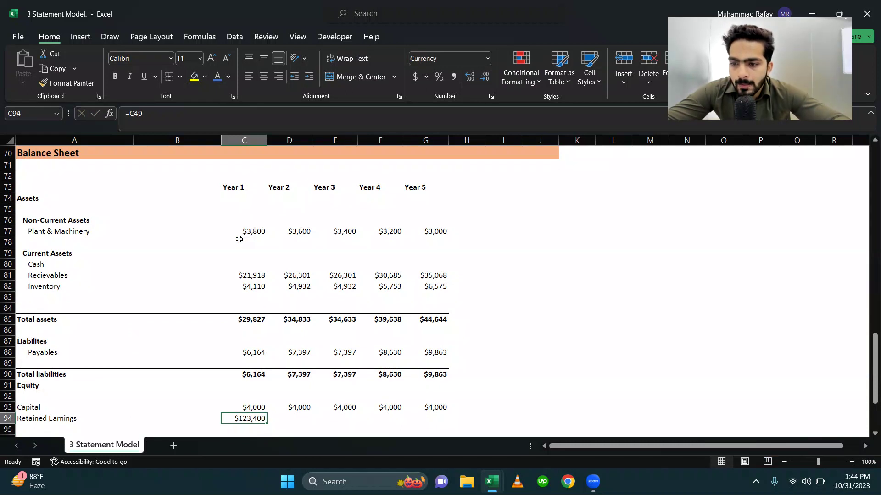
key("ctrl+c")
key("shift+Right")
key("shift+Right")
key("shift+Right")
key("shift+Right")
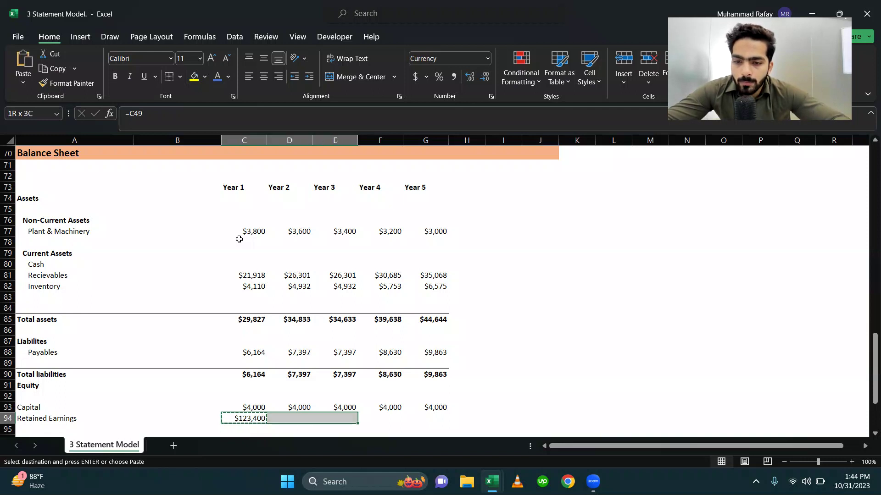
key("Return")
Step: Enter the label Total Equity in A96, two rows below Retained Earnings
key("Down")
key("Down")
key("Down")
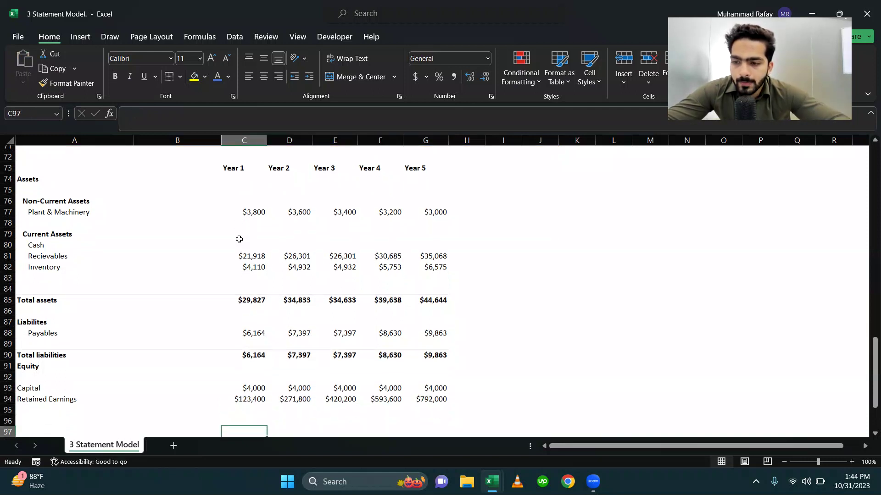
key("Down")
key("Left")
key("Left")
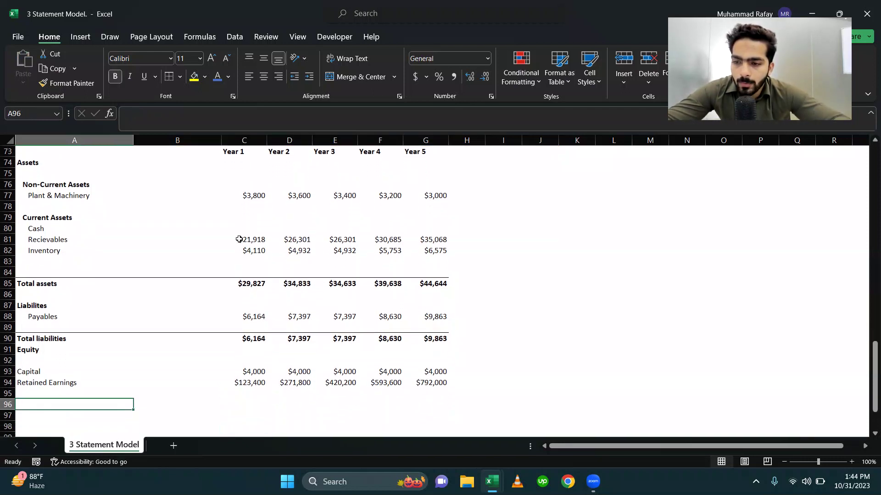
type("Total")
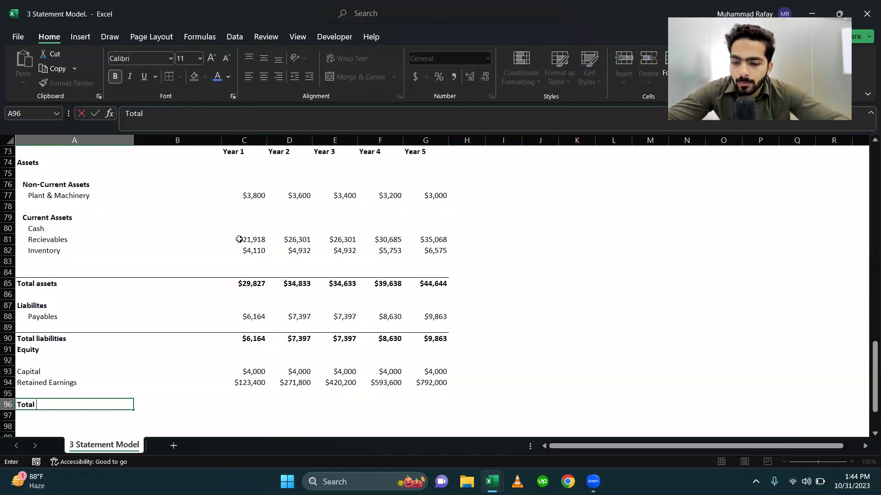
Step: Calculate Year 1 Total Equity in C96 by summing Capital and Retained Earnings with =SUM(C93:C94)
key("Tab")
key("Tab")
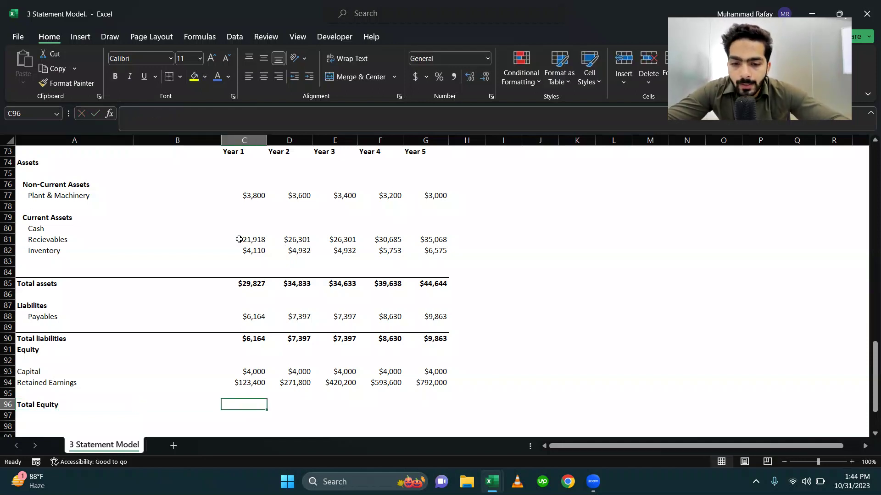
type("=sum")
key("Tab")
key("Up")
key("Up")
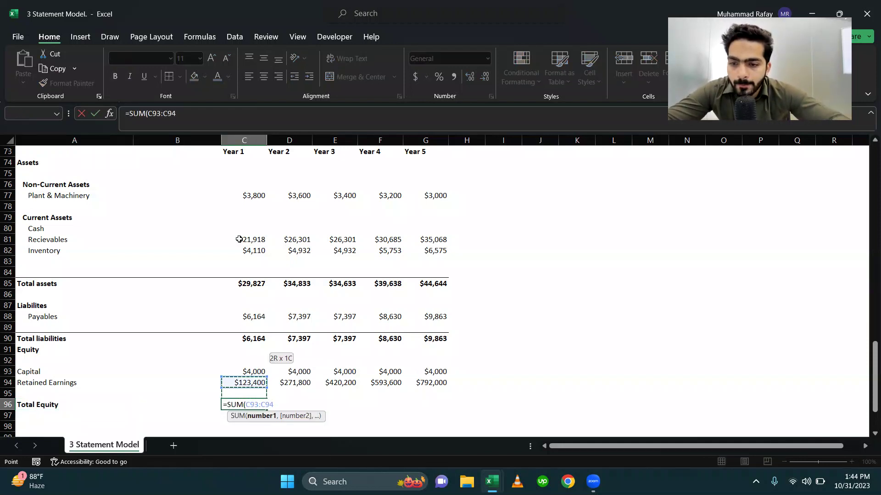
key("shift+Up")
key("Return")
Step: Copy the Total Equity formula from C96 across to Year 5 in G96
key("Right")
key("Right")
key("Up")
key("ctrl+c")
key("shift+Right")
key("shift+Right")
key("shift+Right")
key("shift+Right")
key("ctrl+v")
key("Escape")
key("Left")
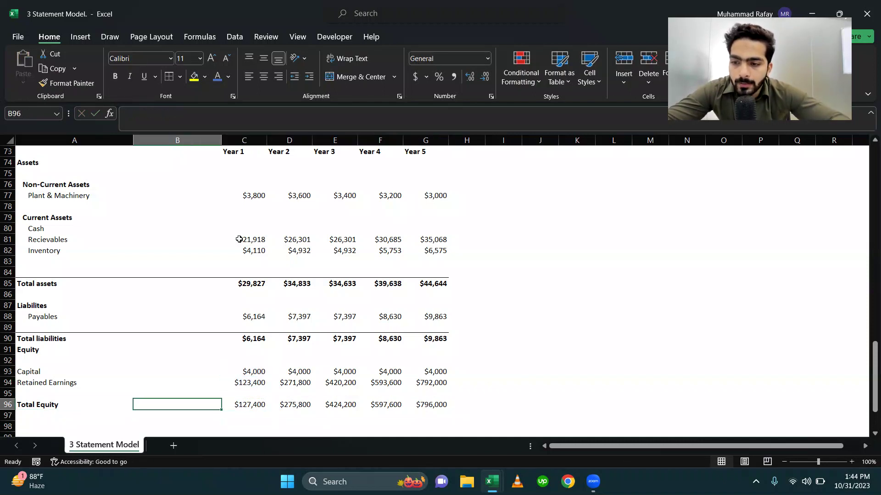
key("Left")
key("shift+Page_Down")
key("shift+Right")
key("shift+Right")
key("shift+Right")
key("Page_Up")
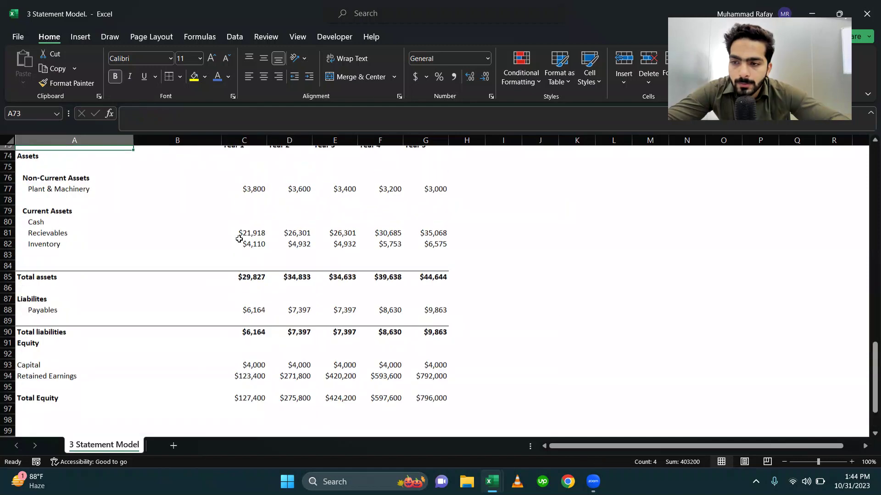
key("Down")
key("Down")
key("Down")
key("Down")
key("Down")
key("Down")
key("Down")
key("Down")
key("Down")
key("Down")
key("Down")
key("Down")
key("Down")
key("Down")
key("Down")
key("Down")
key("Down")
key("Down")
key("Down")
key("Down")
key("Down")
key("Down")
key("Down")
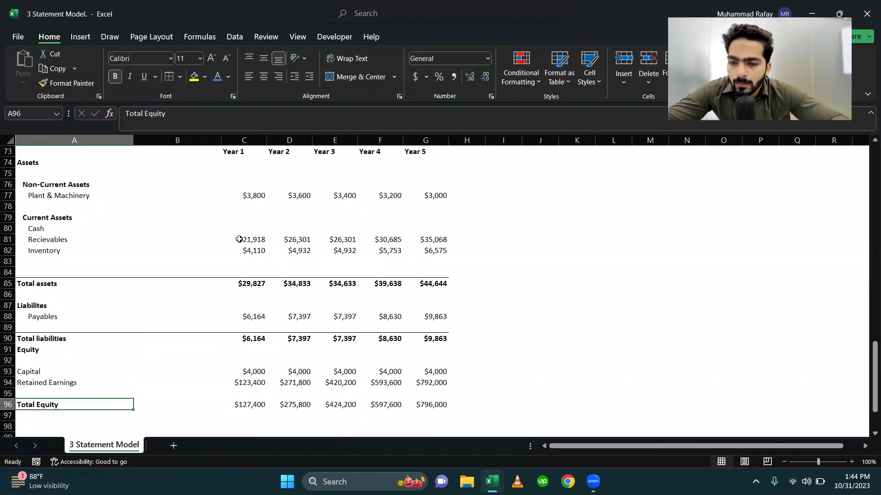
Step: Make the Total Equity row in A96:G96 bold and add a top border across it
key("shift+Right")
key("shift+Right")
key("shift+Right")
key("shift+Right")
key("shift+Right")
key("shift+Right")
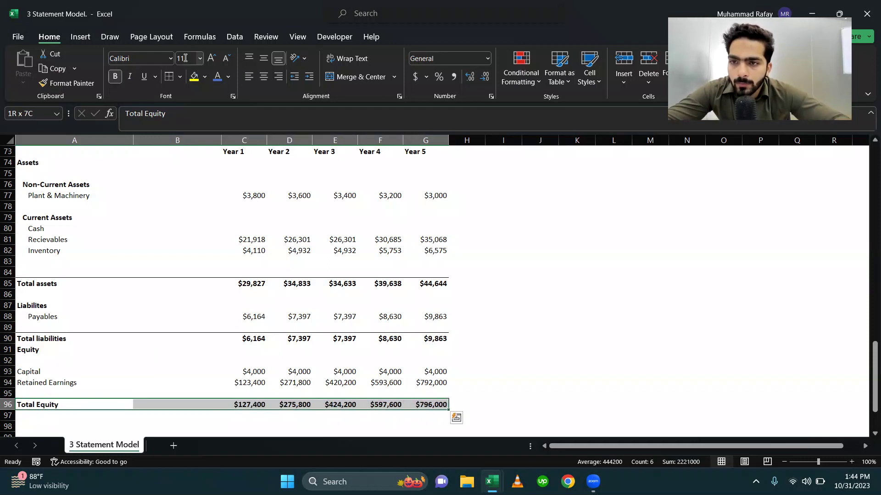
Step: Enter the label Balance check in A99, below the Total Equity row
scroll(196, 252, "down", 2)
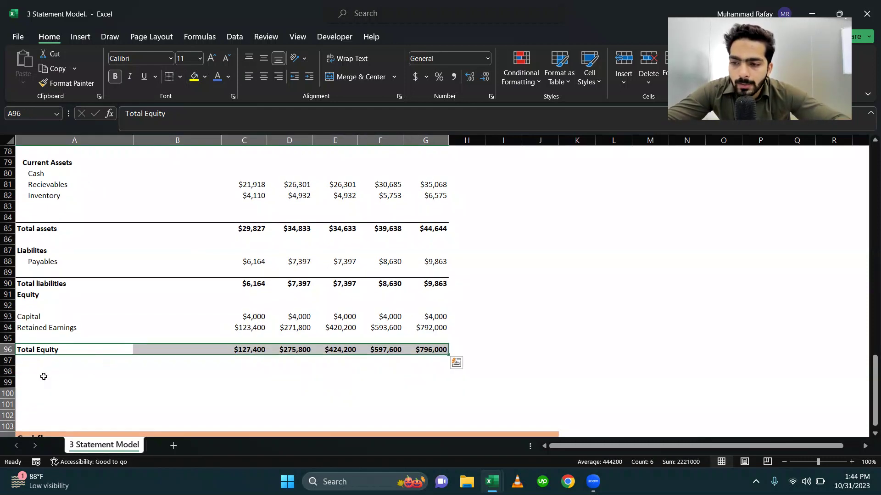
left_click(43, 379)
type("B")
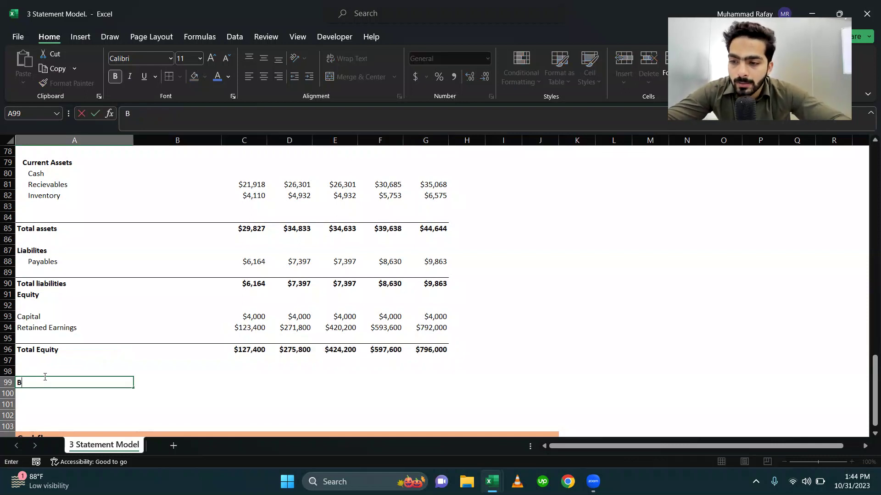
type("alance sh")
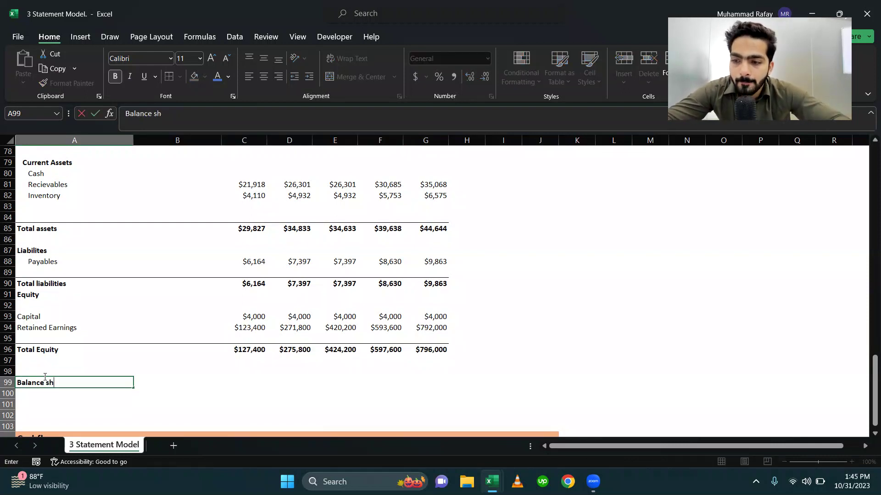
key("BackSpace")
key("BackSpace")
type("check")
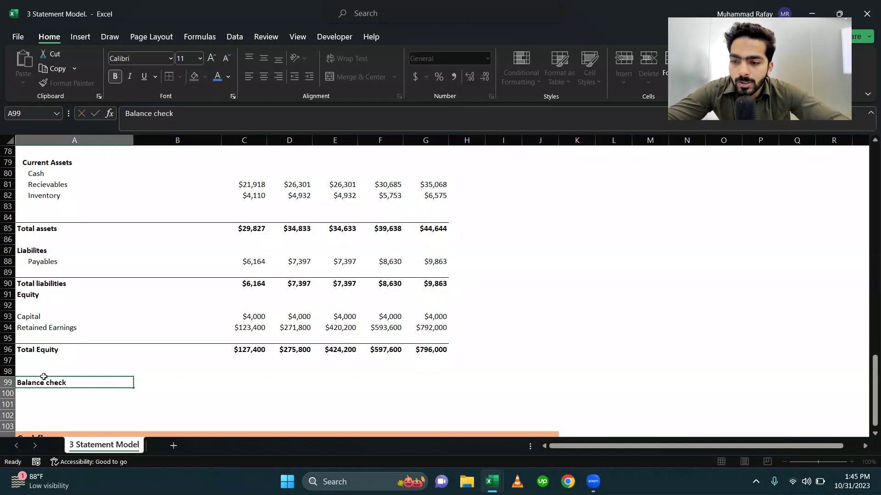
Step: Calculate the Year 1 Balance check in C99 as Total Equity plus Total liabilities minus Total assets with =C96+C90-C85
key("Tab")
key("Tab")
type("=")
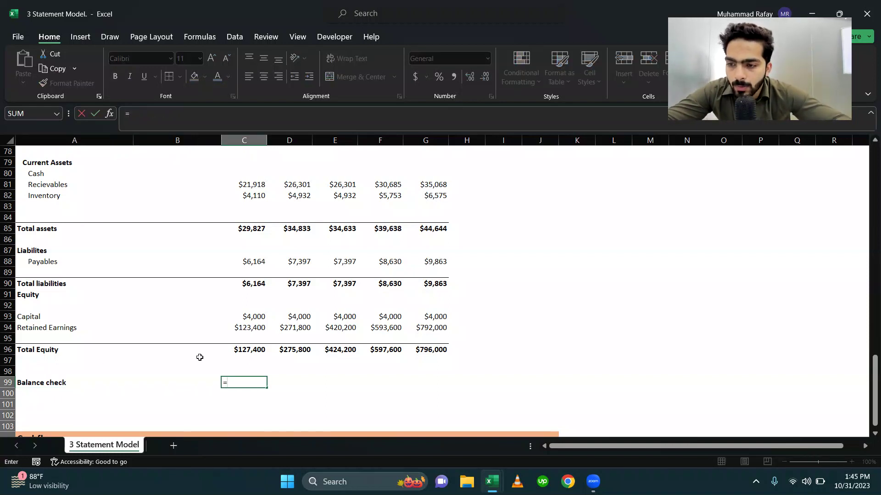
left_click(236, 351)
type("+")
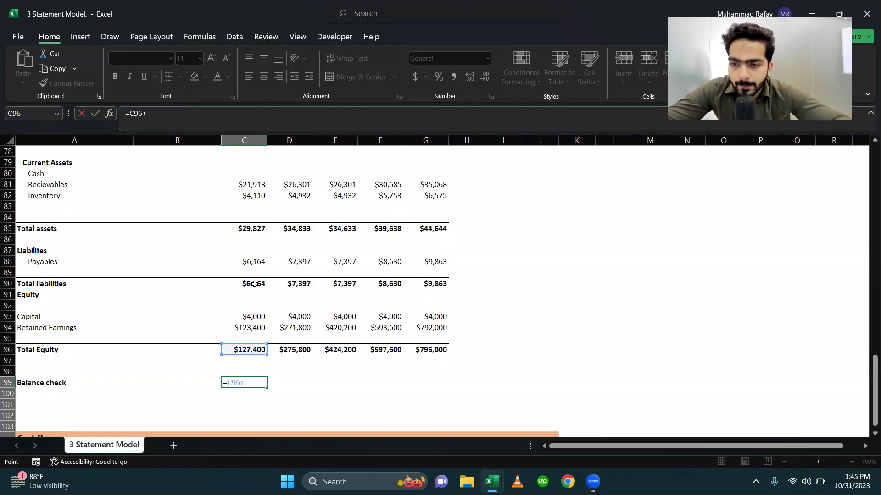
left_click(254, 285)
type("-")
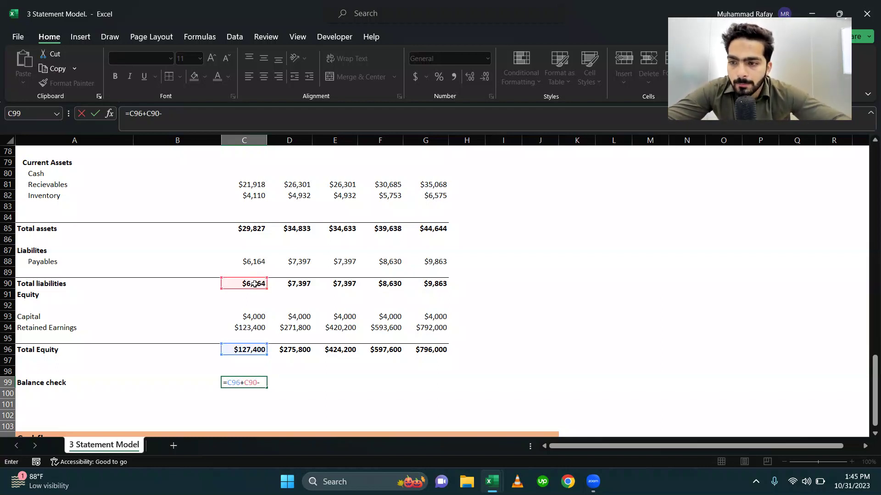
left_click(253, 228)
key("Return")
Step: Copy the Balance check formula from C99 across to Year 5 in G99
key("Left")
key("Left")
key("Up")
key("Right")
key("Right")
key("ctrl+c")
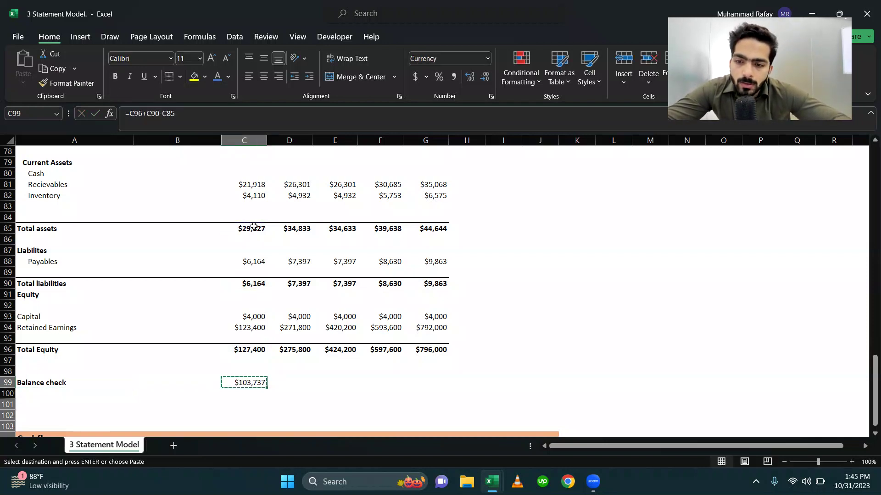
key("shift+Right")
key("shift+Right")
key("shift+Right")
key("shift+Right")
key("Return")
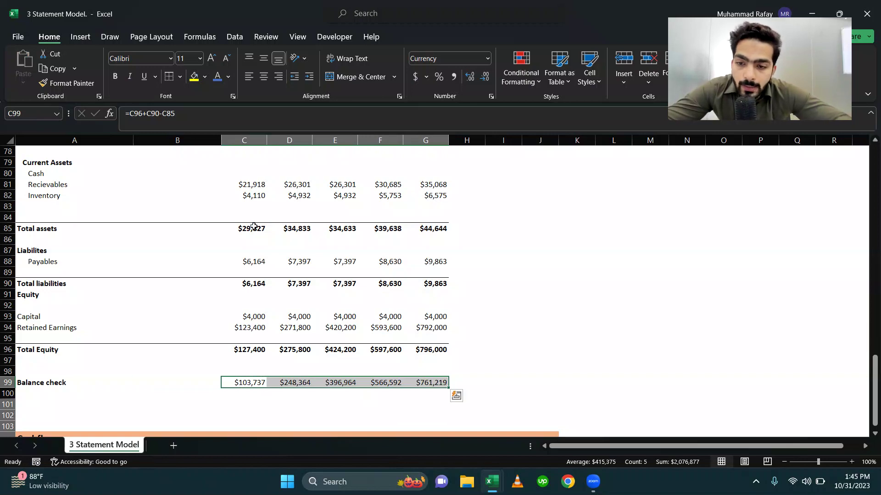
Step: Link the first year heading of the Cashflows section in C108 to the Balance Sheet's Year 1 heading with =C73
key("shift+Left")
key("shift+Left")
key("shift+Left")
key("shift+Left")
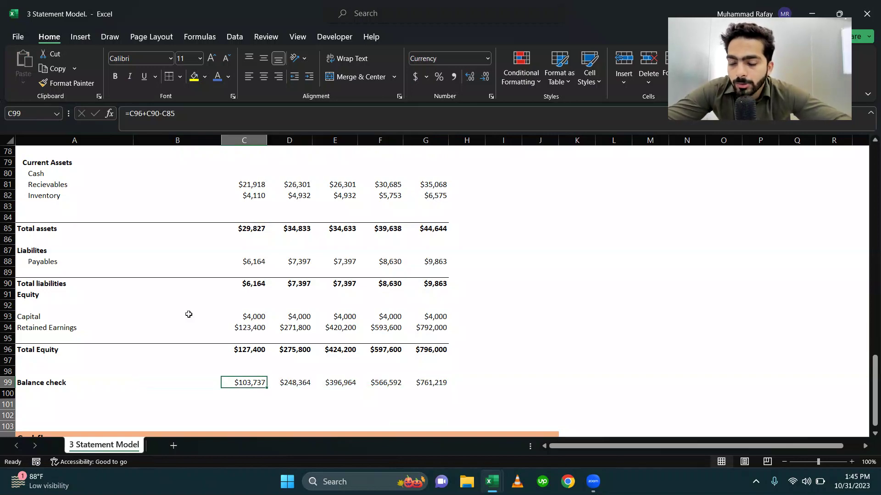
scroll(188, 313, "down", 4)
scroll(220, 328, "down", 1)
left_click(243, 348)
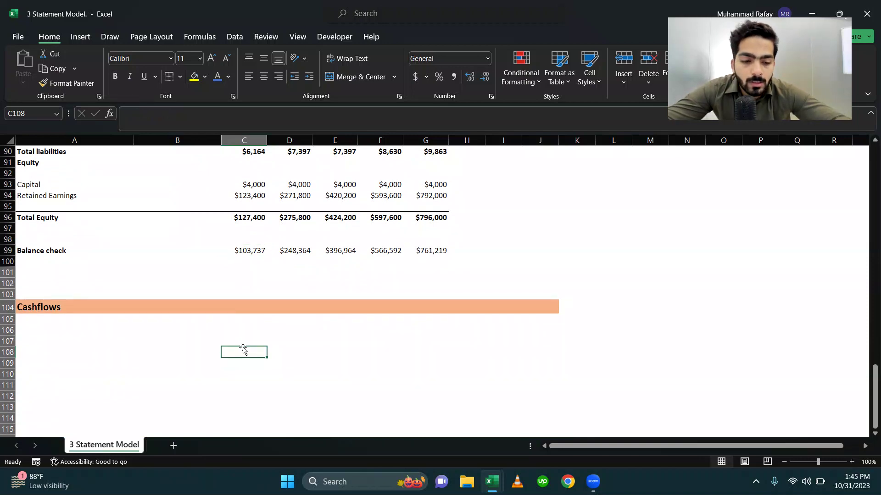
type("=")
scroll(243, 347, "up", 6)
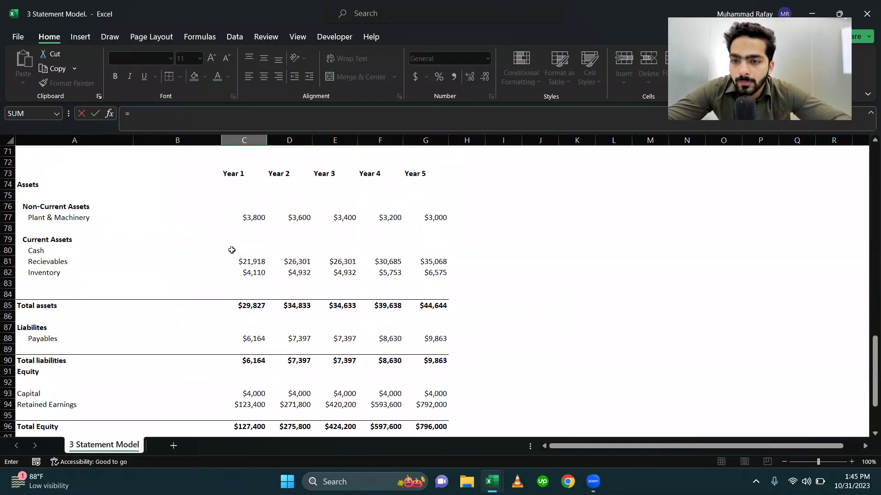
left_click(224, 171)
scroll(223, 172, "down", 5)
key("Return")
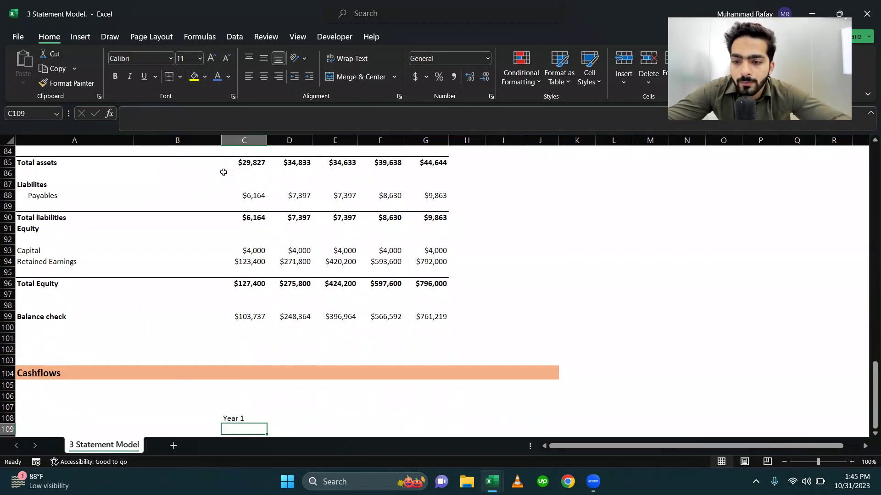
Step: Copy the Year 1 heading formula from C108 across to G108 to fill the headings through Year 5
key("Up")
key("ctrl+c")
key("shift+Right")
key("shift+Right")
key("shift+Right")
key("shift+Right")
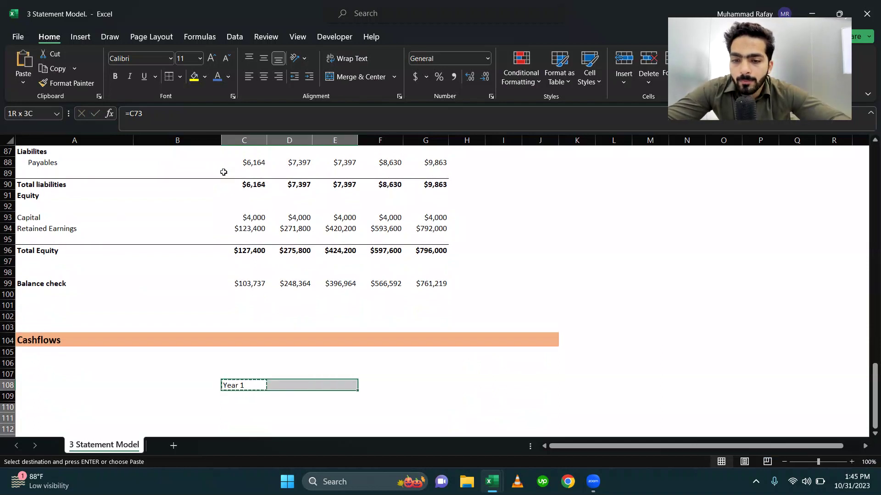
key("Return")
key("Down")
key("Left")
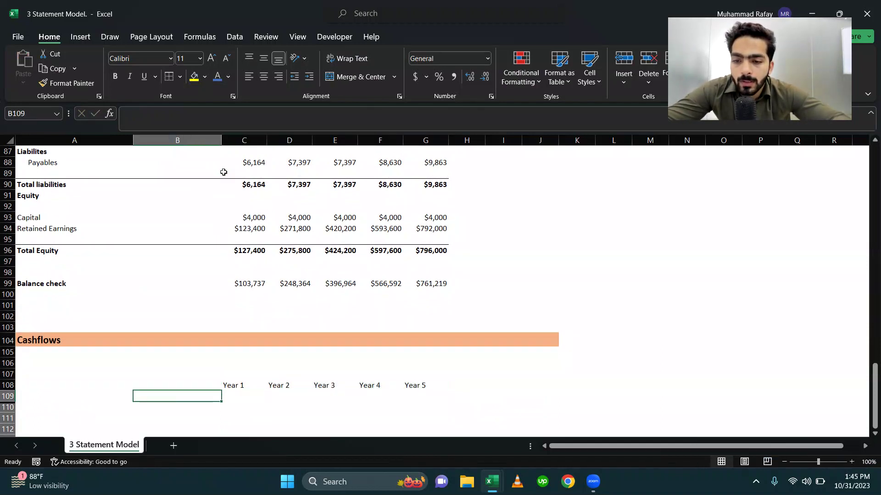
Step: Make the Year 1 to Year 5 headings in C108:G108 bold
key("Up")
key("Right")
key("shift+Right")
key("shift+Right")
key("shift+Right")
key("shift+Right")
key("ctrl+b")
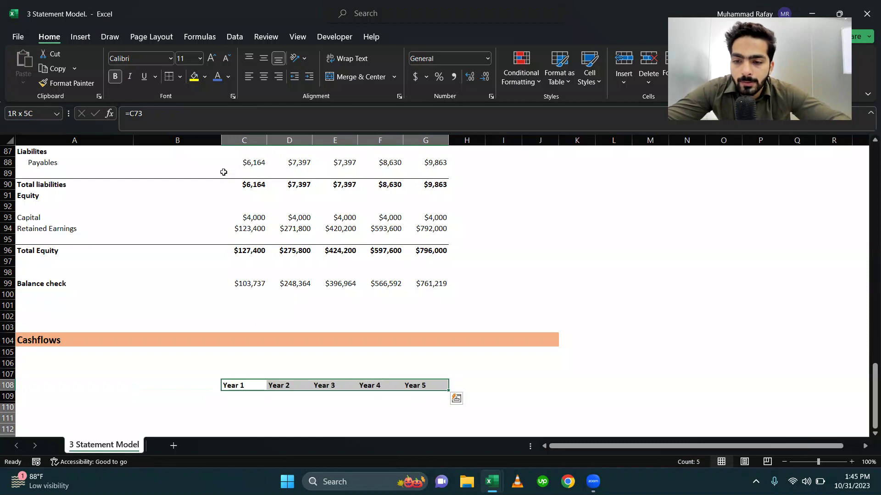
Step: Enter the heading Operating Activities in A110, below the Cashflows year headings
key("Down")
key("Down")
key("Left")
key("Left")
key("Up")
key("Down")
key("Down")
key("Down")
key("Down")
key("Down")
key("Down")
key("Down")
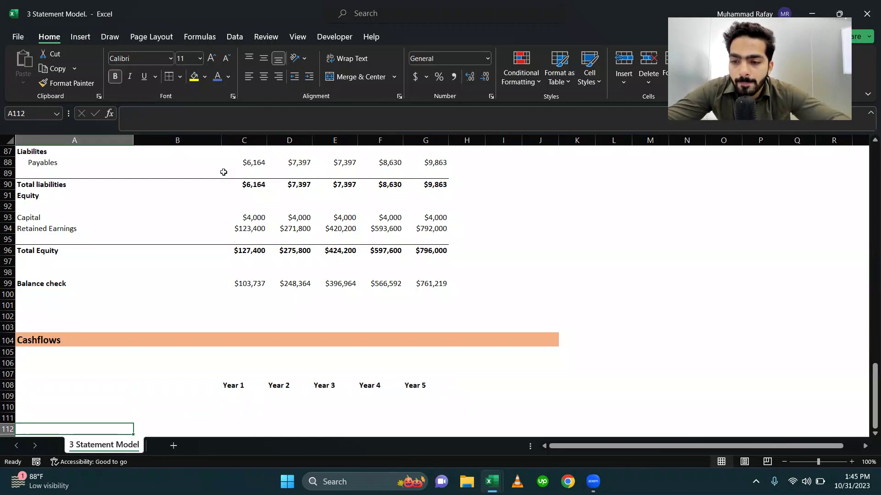
key("Down")
key("Up")
key("Up")
key("Up")
key("Up")
key("Up")
key("Up")
key("Up")
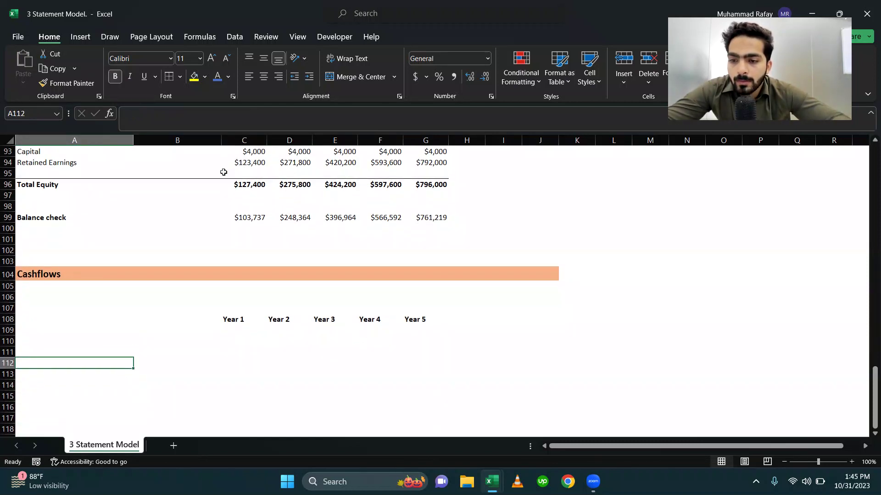
type("Operating Activities")
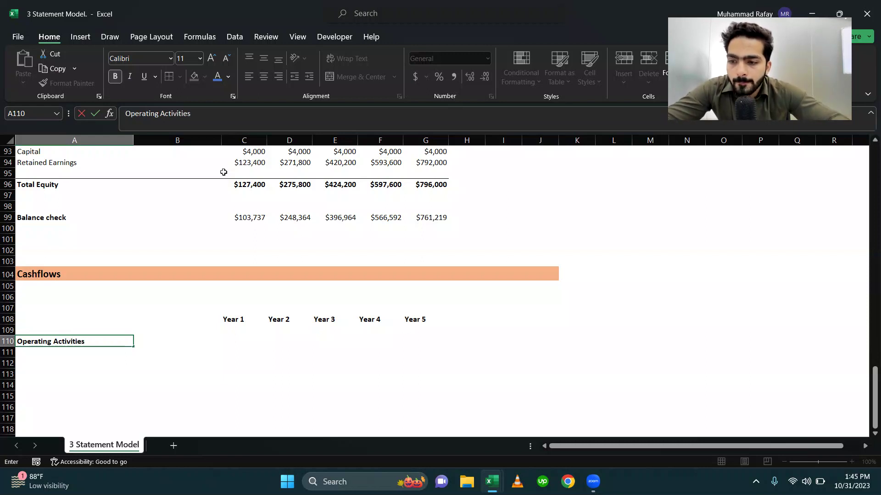
key("Return")
Step: Enter the heading Financing Activities in A115, leaving blank rows beneath Operating Activities
key("Down")
key("Down")
key("Down")
key("Down")
type("Fin")
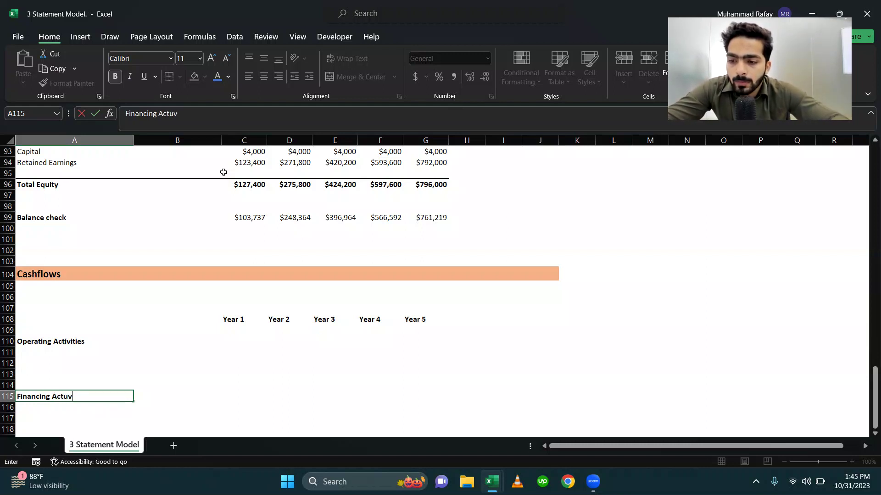
key("Return")
Step: Enter the heading Investing Activities in A123, leaving blank rows beneath Financing Activities
key("Return")
key("Return")
key("Return")
key("Return")
key("Return")
key("Return")
key("Return")
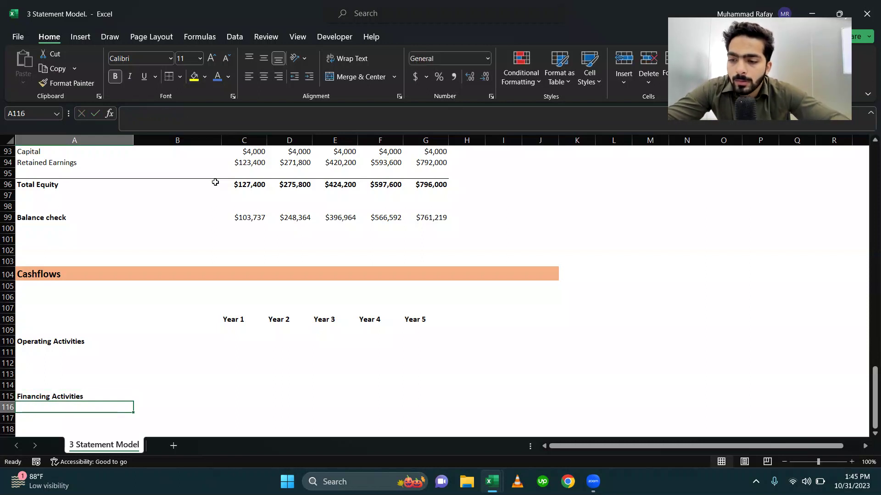
type("Investing Ac")
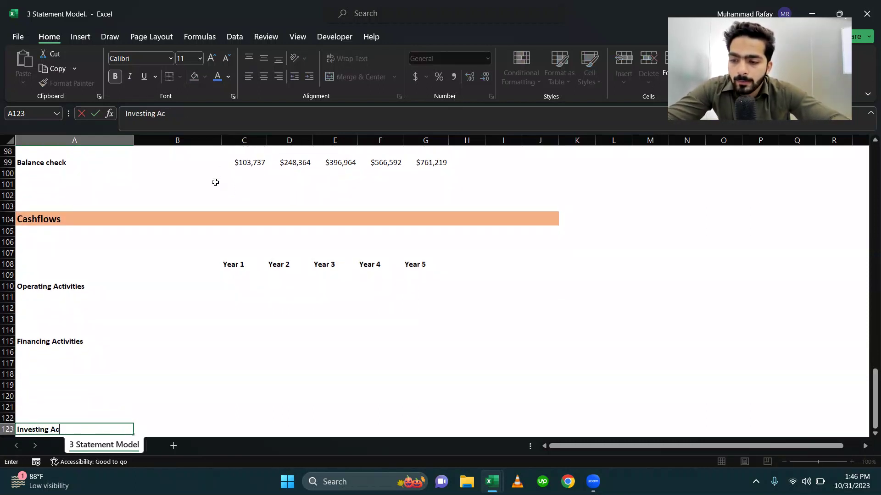
type("tivities")
key("Return")
Step: Insert four blank rows above Financing Activities to give the Operating Activities section more space
key("Up")
key("Up")
key("Up")
key("Up")
key("Up")
key("Up")
key("Up")
key("Up")
key("Up")
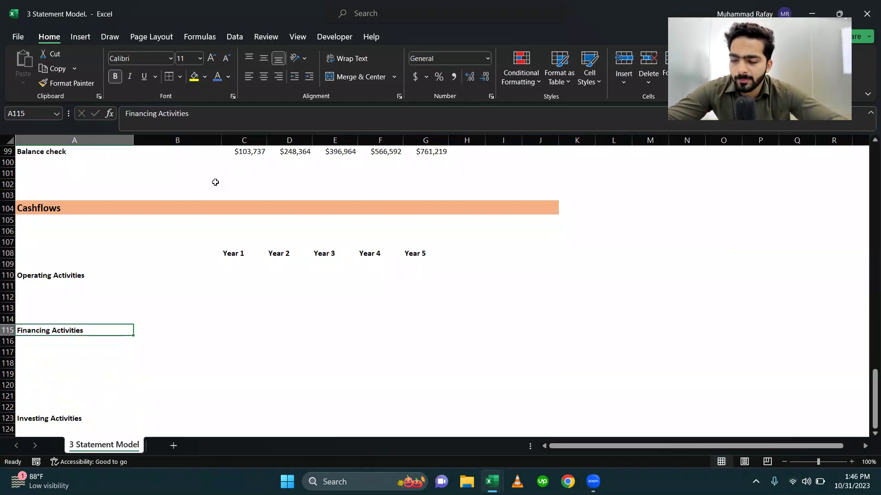
key("shift+space")
key("ctrl+shift+plus")
key("ctrl+shift+plus")
key("ctrl+shift+plus")
key("ctrl+shift+plus")
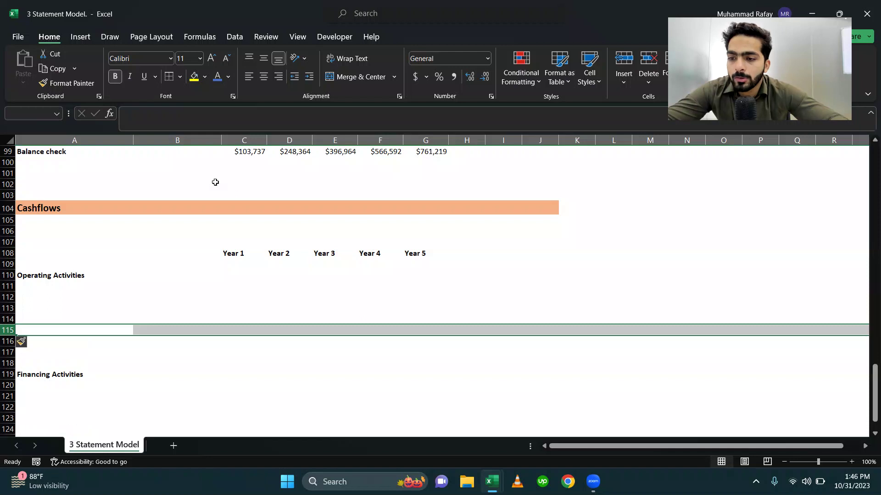
Step: Enter the label Opening Balance of Cash in A134, below the Investing Activities section
key("Up")
key("Down")
key("Down")
key("Down")
key("Down")
key("Down")
key("Down")
key("Down")
key("Down")
key("Down")
key("Down")
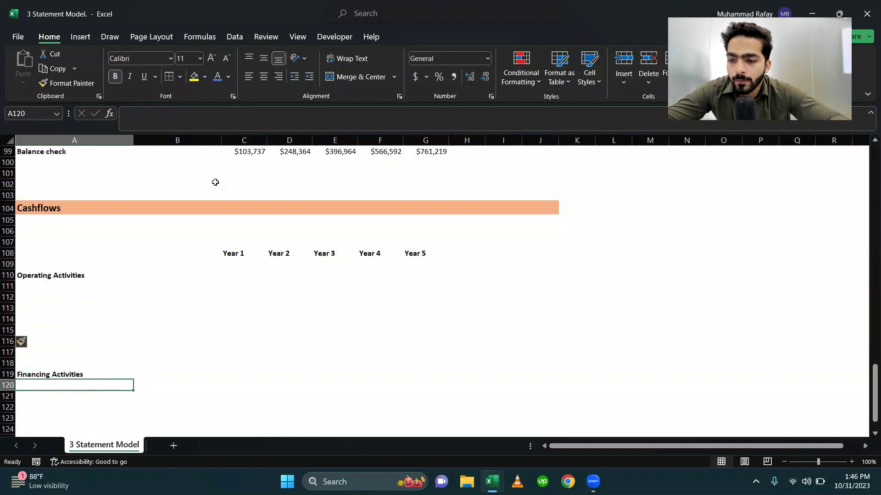
key("Down")
key("Down")
key("Down")
key("Down")
key("Down")
key("Down")
key("Down")
key("Down")
key("Down")
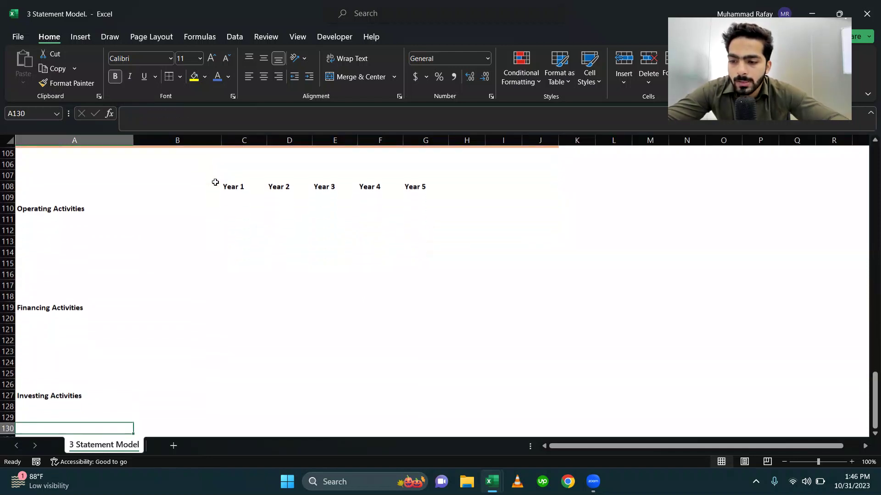
key("Down")
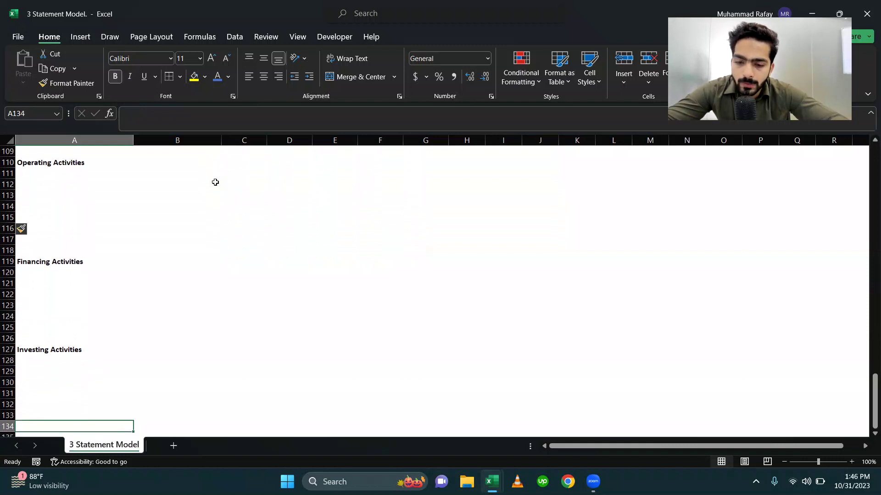
scroll(215, 183, "down", 1)
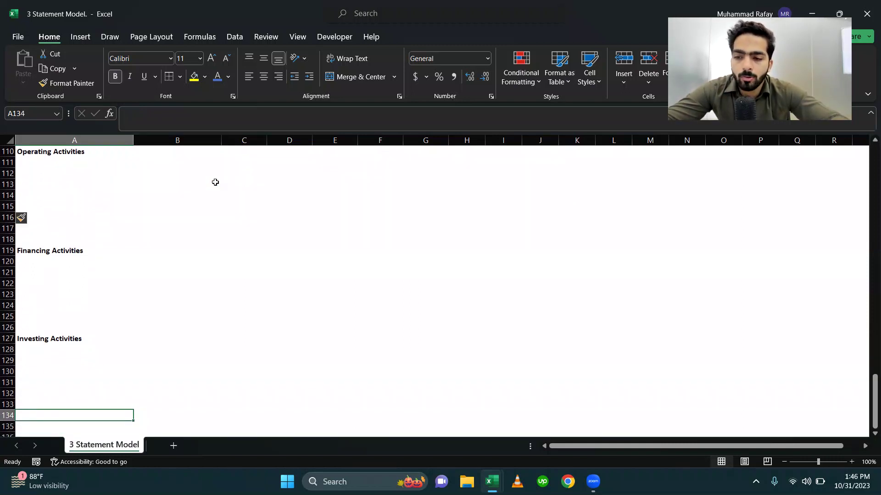
type("Opening Balance of Cash")
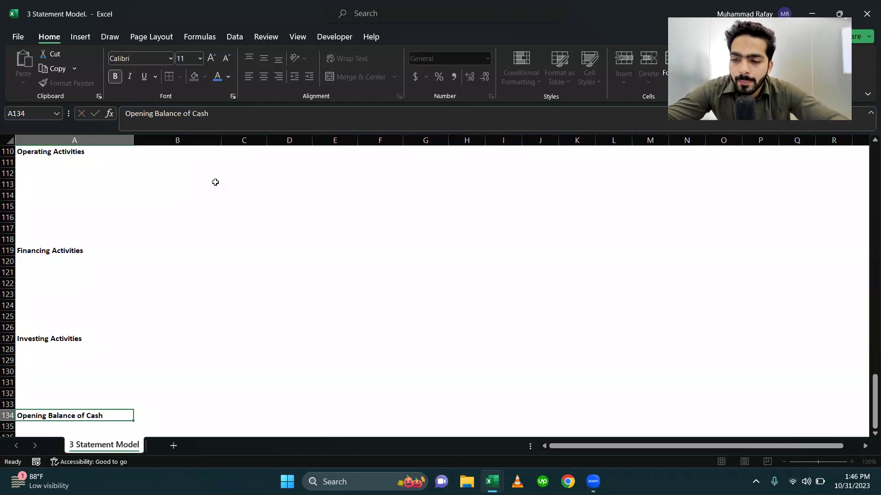
key("Return")
Step: Enter the labels Change in Cash Balance in A135 and Closing Balance of Cash in A136
type("Change in ")
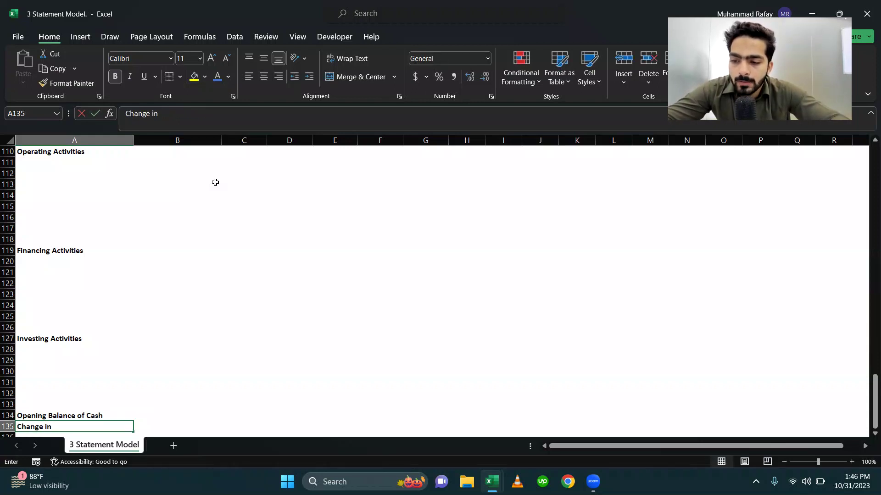
type("ce")
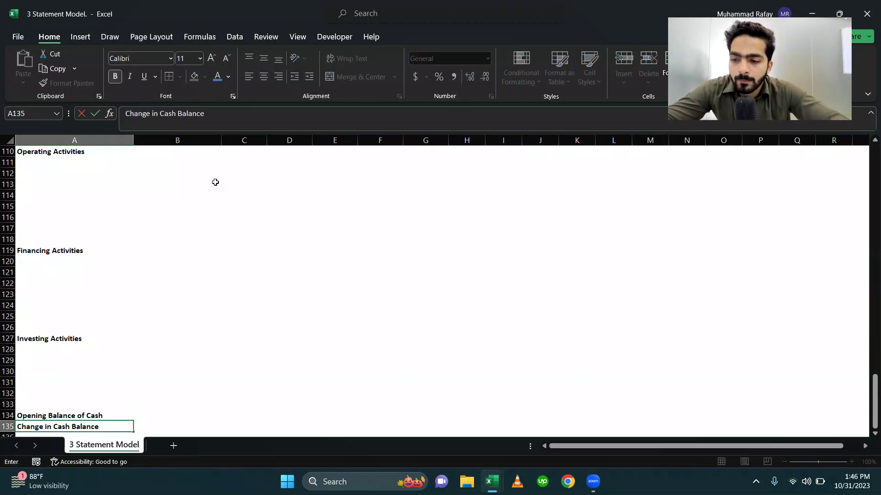
key("Return")
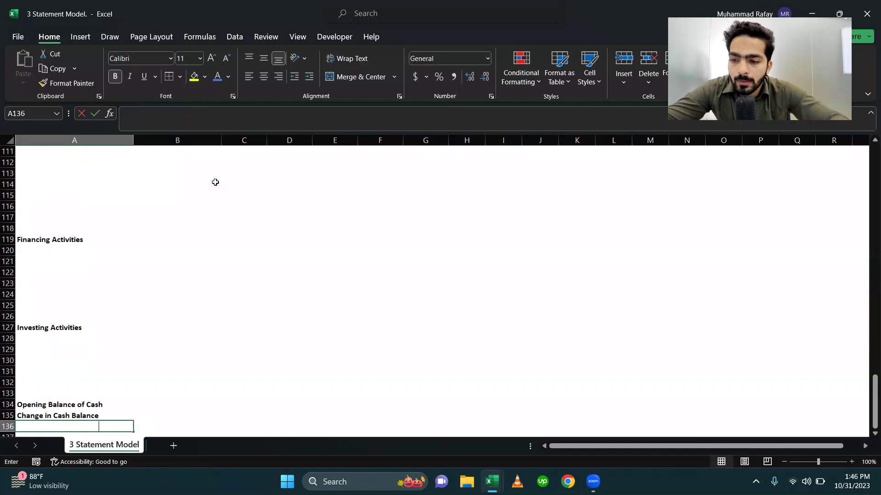
type("Cl")
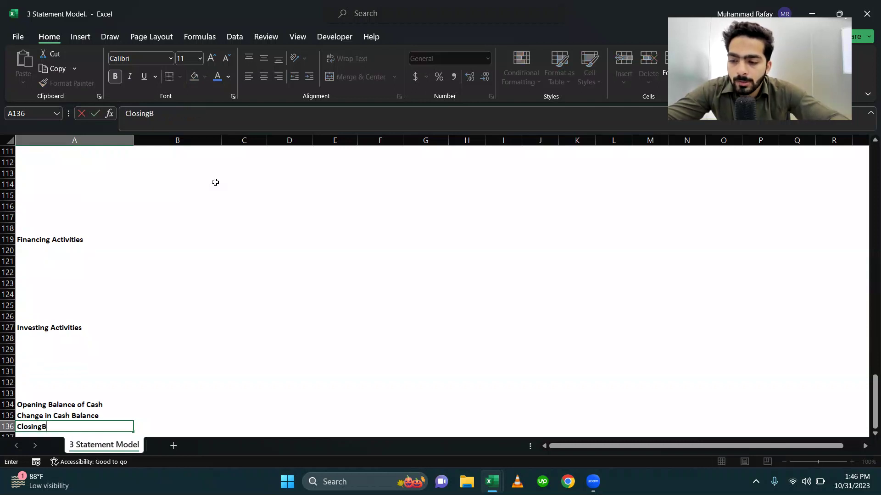
type("osing Bala")
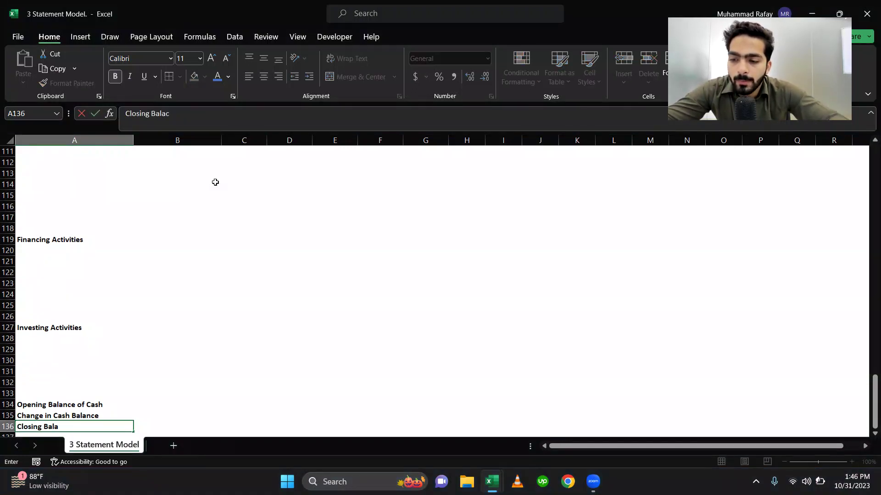
type("nce of Cash")
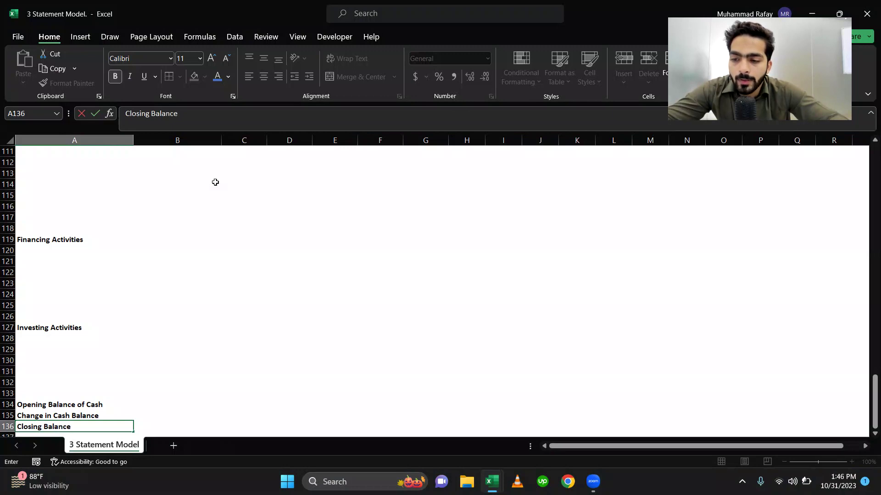
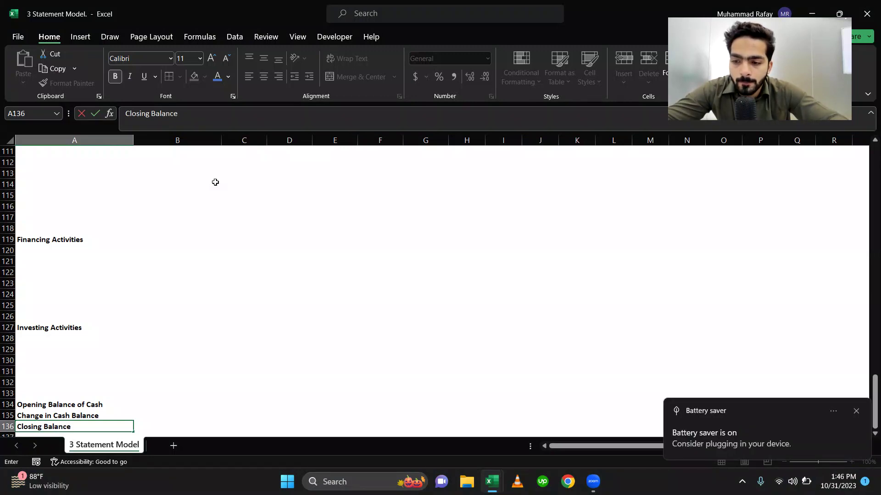
key("Return")
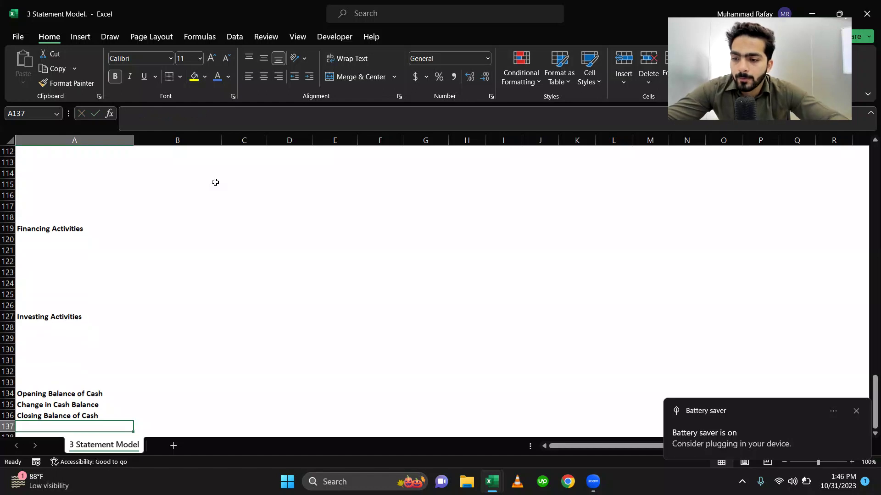
Step: Calculate the Closing Balance of Cash in B136 as change plus opening balance with =B135+B134
key("Up")
key("Up")
key("Right")
key("Down")
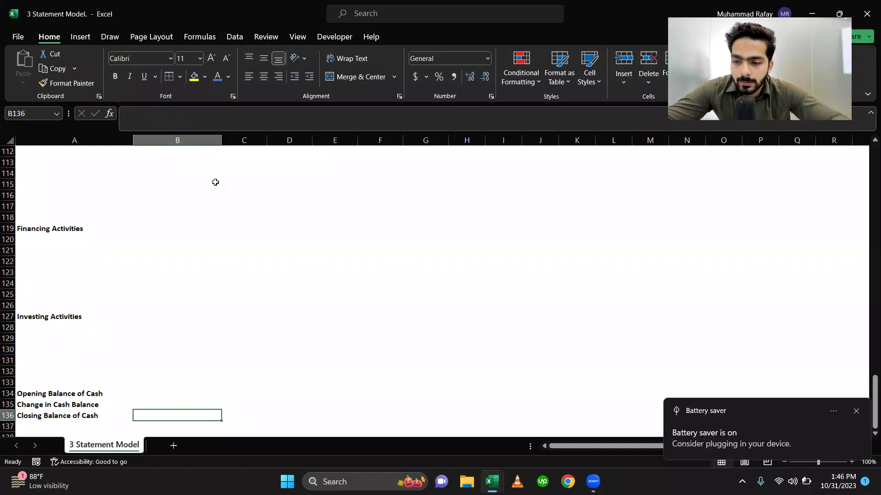
type("=")
key("Up")
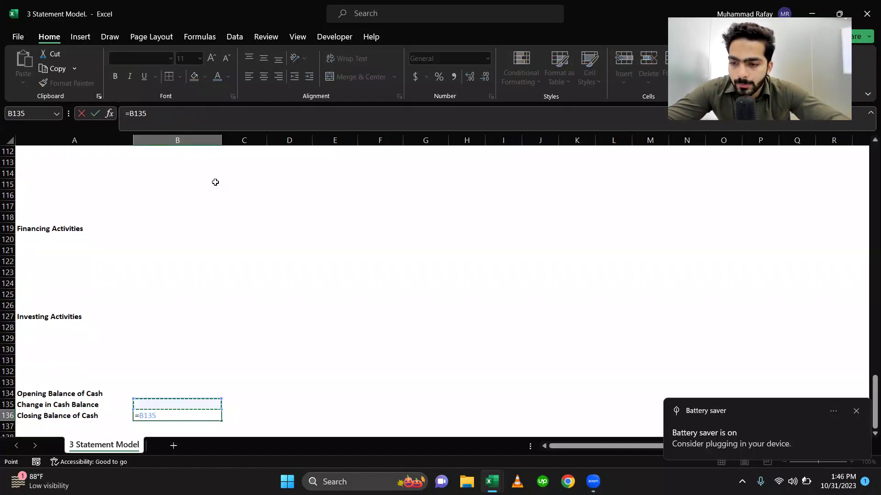
type("+")
key("Up")
key("Up")
key("Return")
Step: Move the cash balance cells B134:B136 into the Year 1 column at C134:C136
key("Up")
key("ctrl+c")
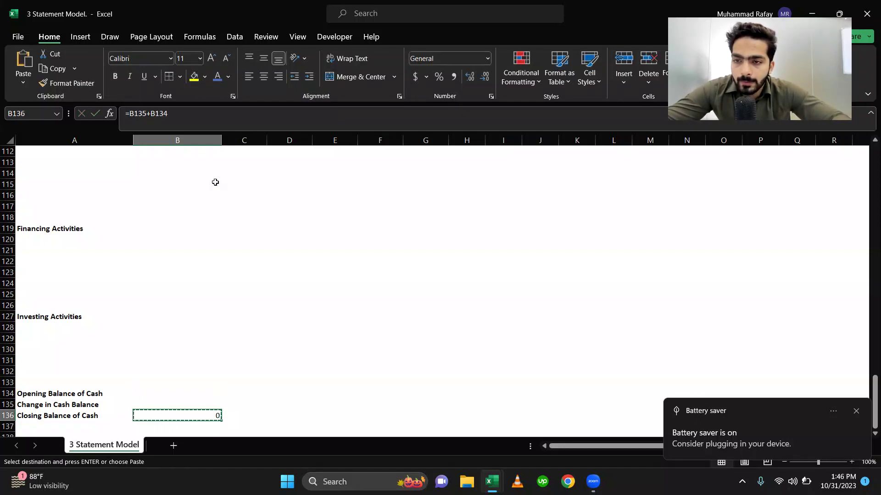
scroll(215, 182, "up", 7)
scroll(215, 182, "down", 5)
scroll(215, 182, "down", 4)
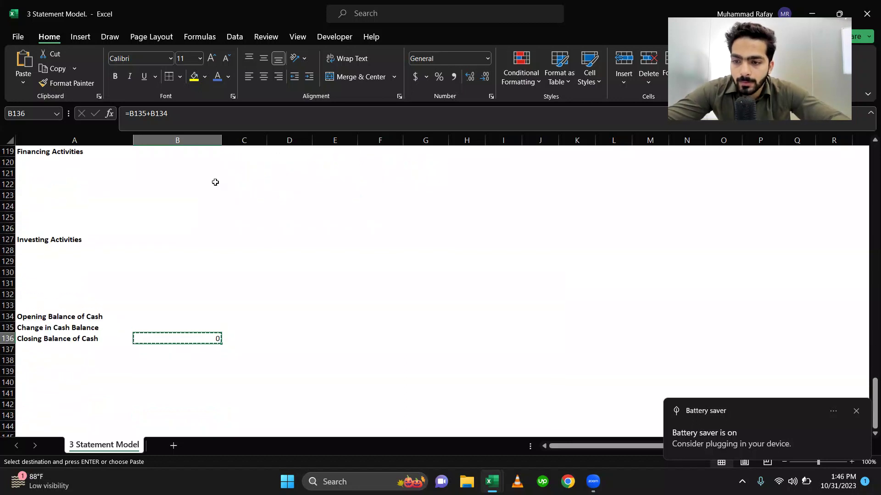
key("Up")
key("Up")
key("shift+Down")
key("shift+Down")
key("ctrl+c")
key("Right")
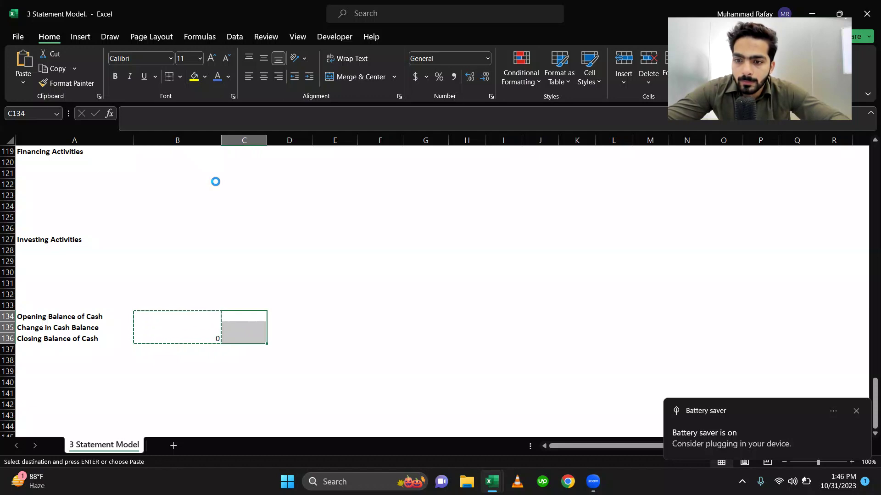
key("Return")
Step: Copy the Closing Balance of Cash formula from C136 across to G136 for the remaining years
key("Left")
key("Right")
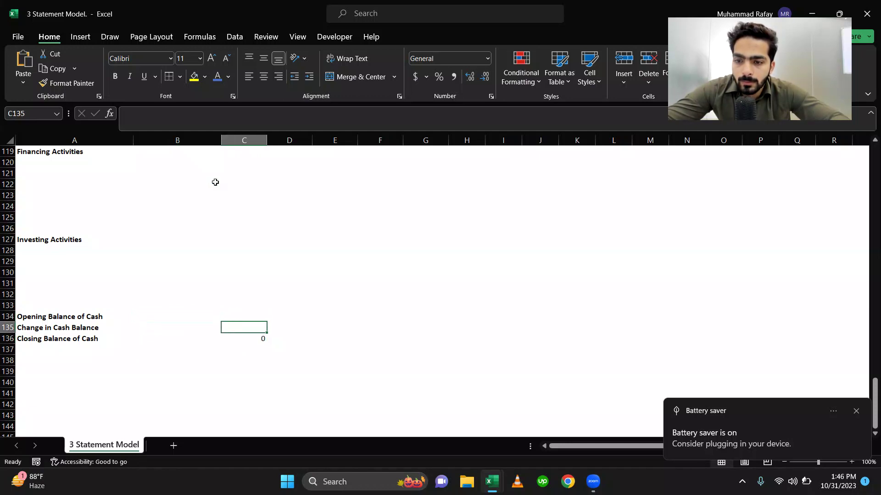
key("Down")
key("Down")
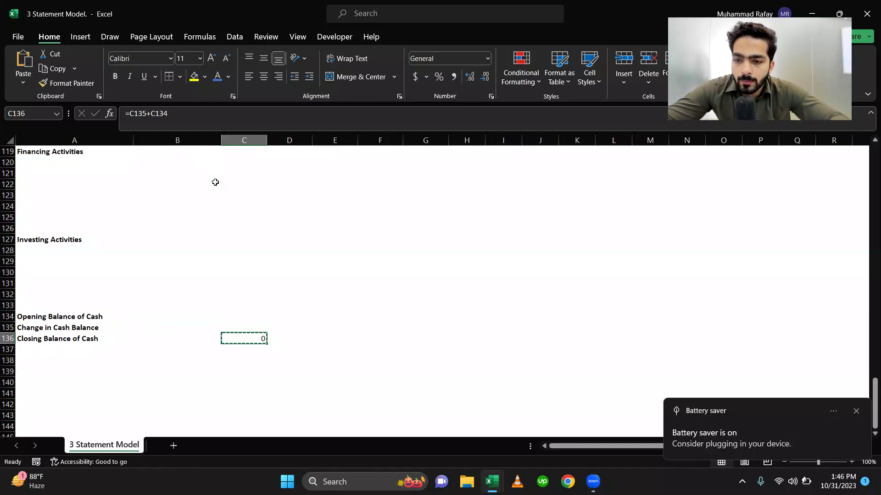
key("shift+Right")
key("shift+Right")
key("shift+Right")
key("shift+Right")
key("Return")
key("Left")
key("Right")
Step: Link the balance sheet's Year 1 Cash in C80 to the Closing Balance of Cash with =C136
scroll(215, 182, "up", 12)
scroll(215, 182, "up", 3)
right_click(215, 183)
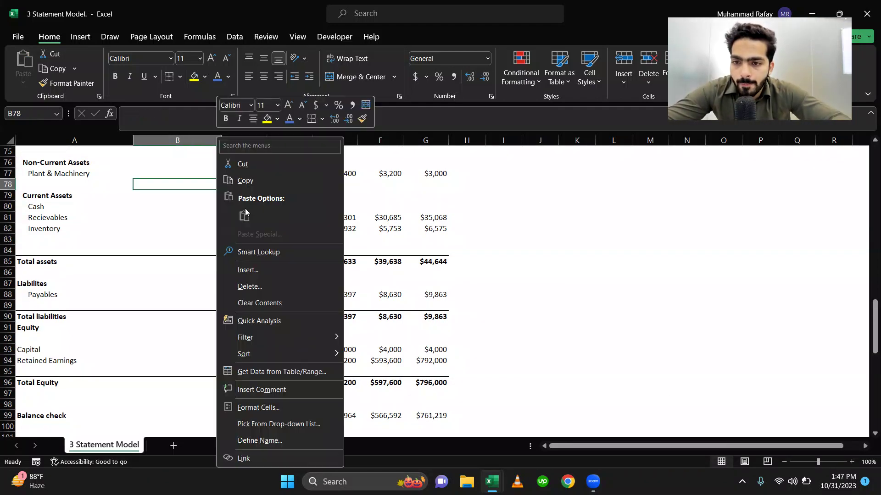
key("Escape")
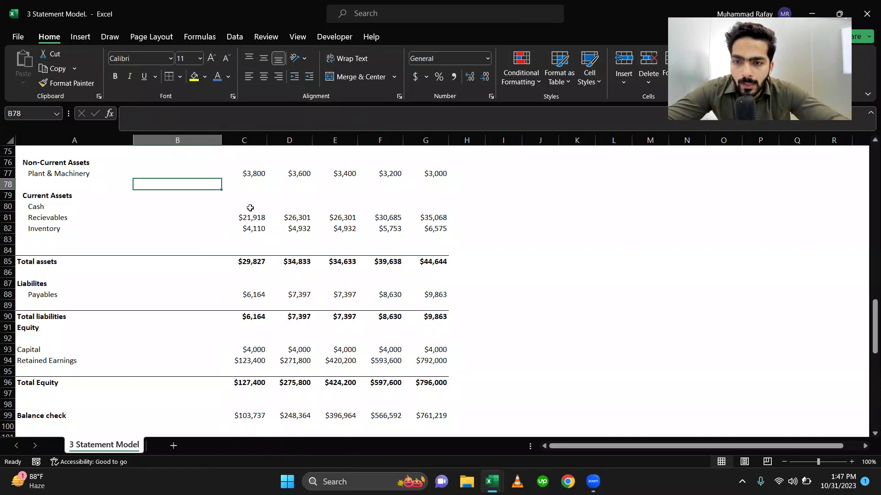
left_click(250, 208)
type("=")
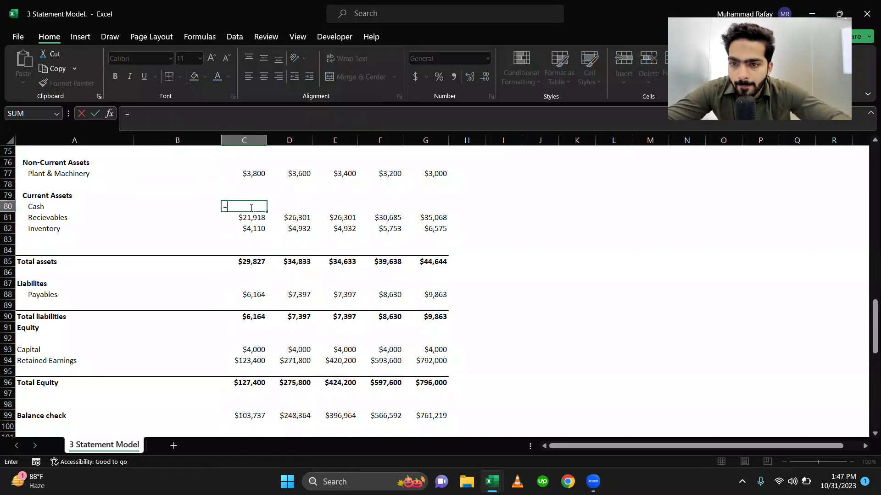
scroll(250, 209, "down", 15)
left_click(257, 318)
key("ctrl+Return")
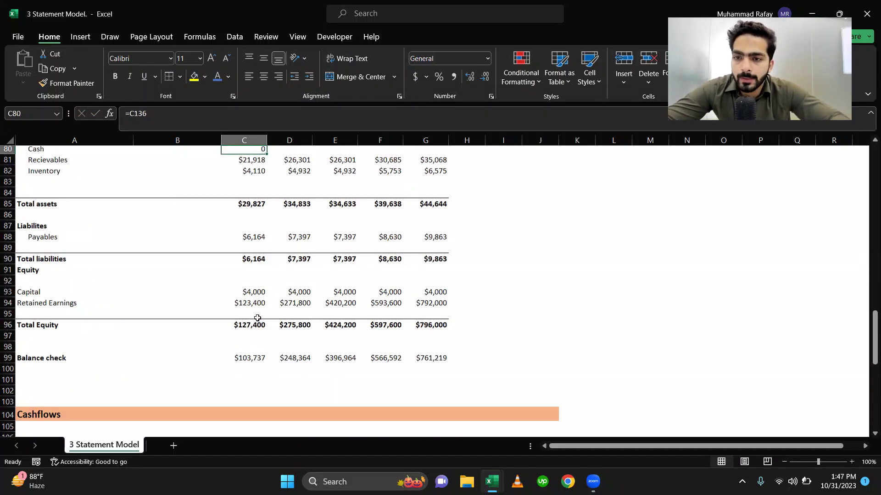
Step: Copy the Cash formula in C80 across to G80 for Years 2 to 5
key("ctrl+c")
key("shift+Right")
key("shift+Right")
key("shift+Right")
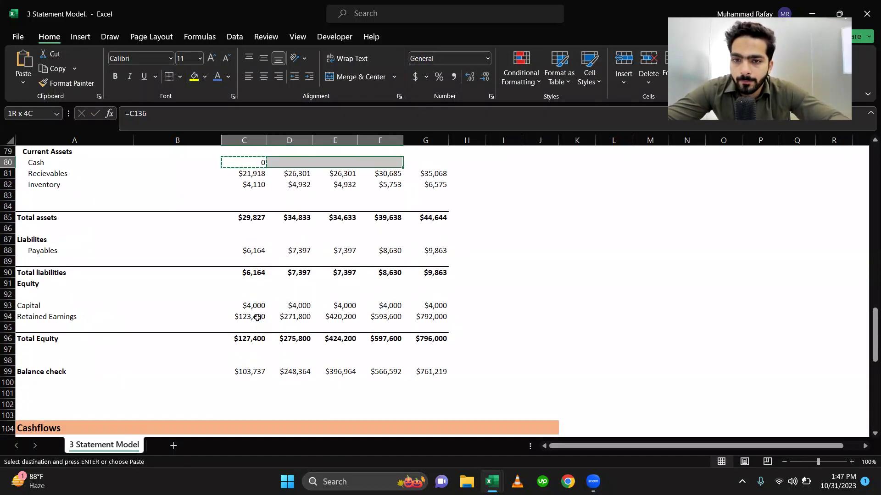
key("shift+Right")
key("Return")
Step: Enter the label Total in A131 below the Investing Activities heading
scroll(257, 317, "down", 9)
scroll(163, 382, "down", 3)
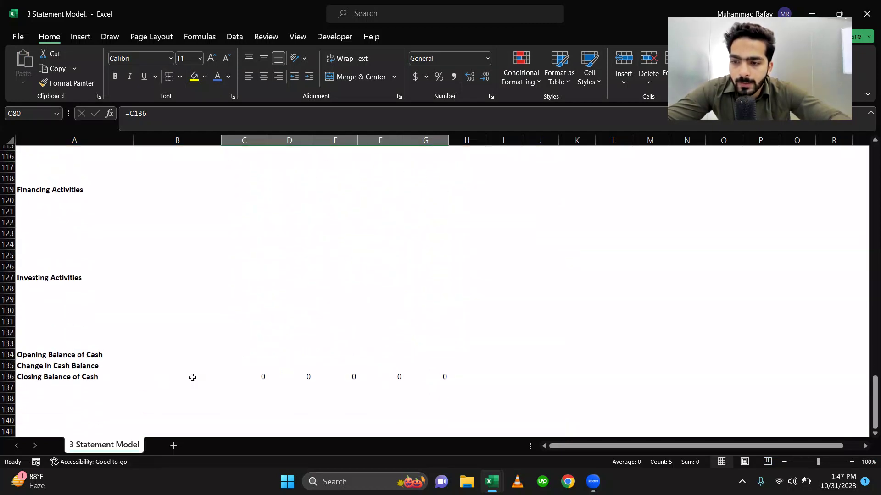
left_click(244, 344)
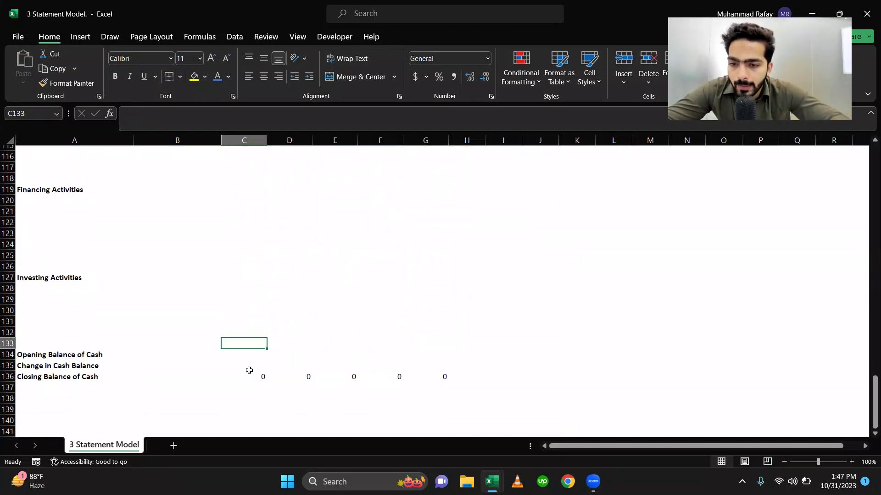
key("Down")
key("Down")
key("Home")
key("Up")
key("Up")
key("Up")
key("Up")
key("Up")
key("Up")
key("Down")
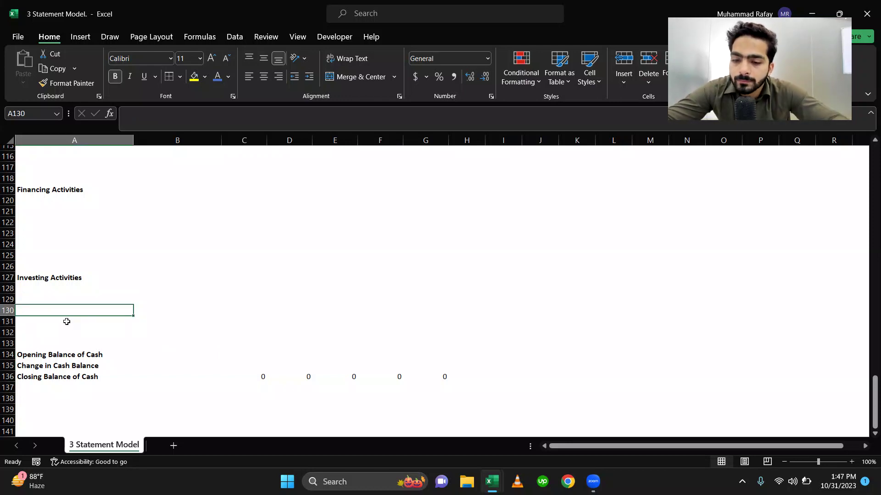
type("T")
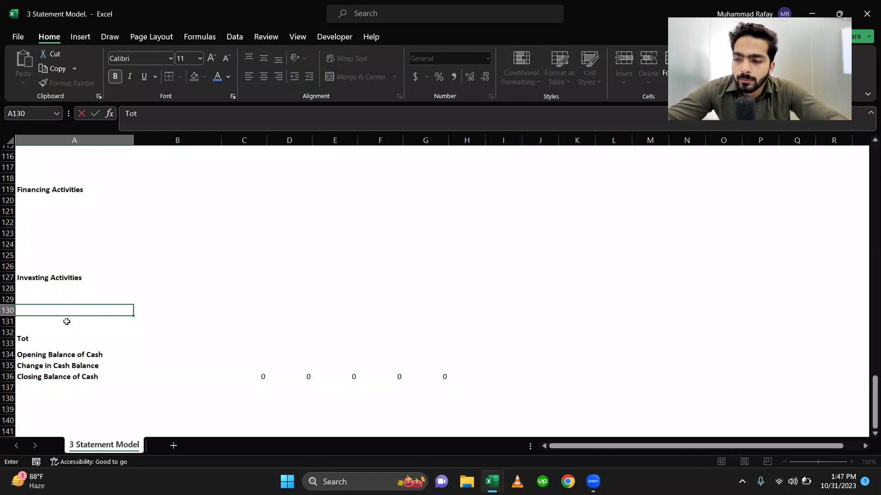
key("BackSpace")
key("Escape")
key("Down")
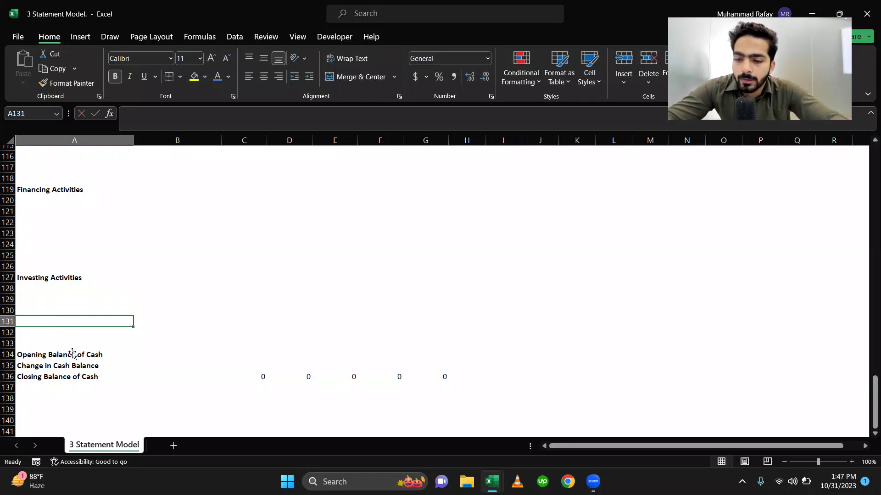
type("Total")
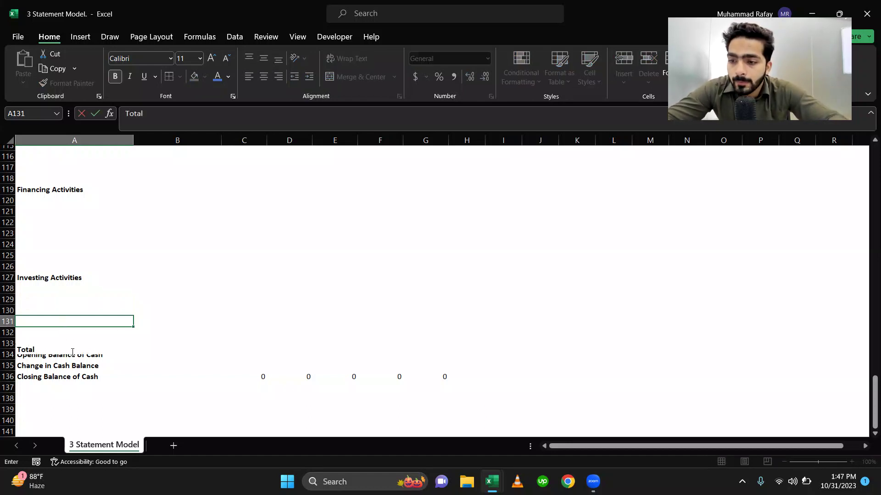
key("Return")
key("Up")
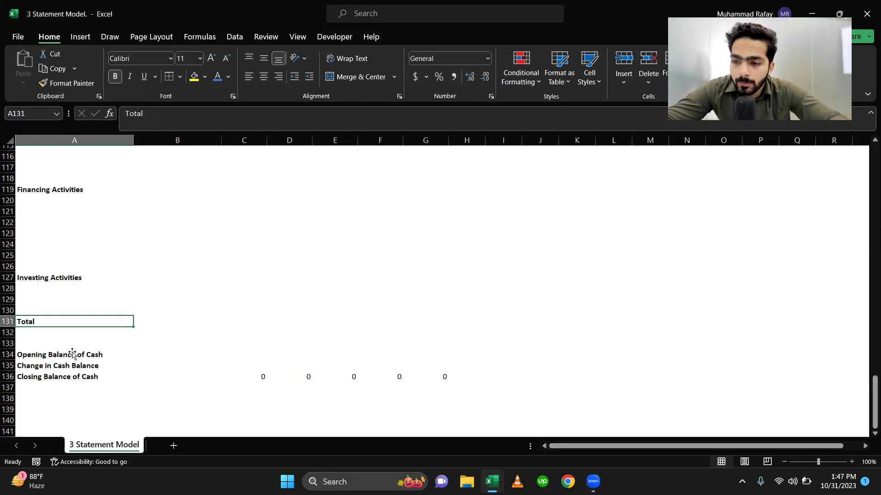
Step: Copy the Total label from A131 to A124 under the Financing Activities section
key("ctrl+c")
key("Up")
key("Up")
key("Up")
key("Up")
key("Up")
key("Up")
key("Up")
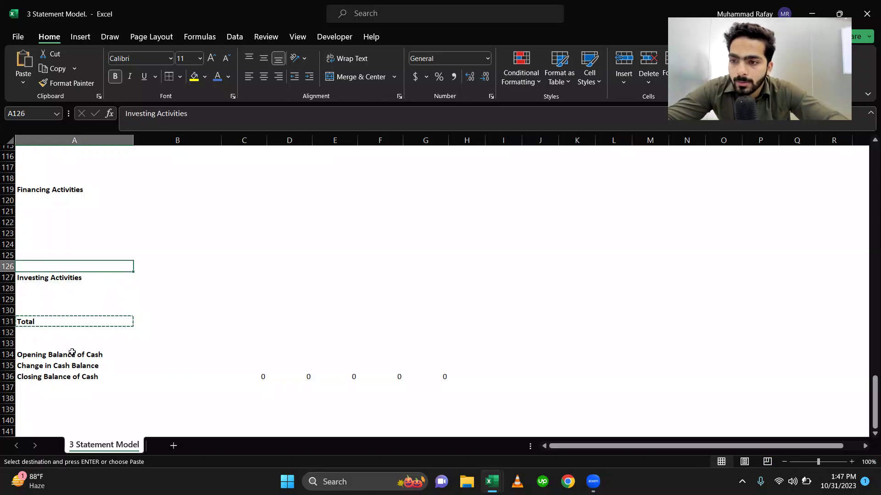
key("Return")
Step: Copy the Total label from A124 to A116 under the Operating Activities section
scroll(72, 353, "up", 3)
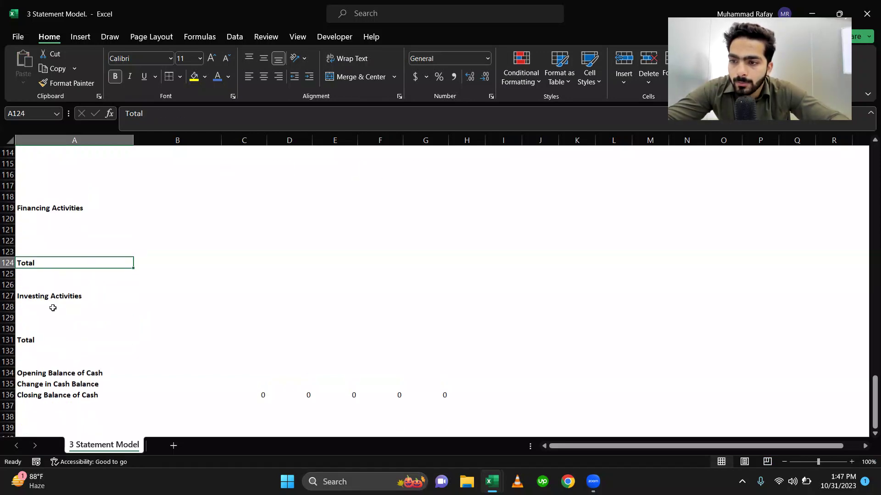
left_click(46, 259)
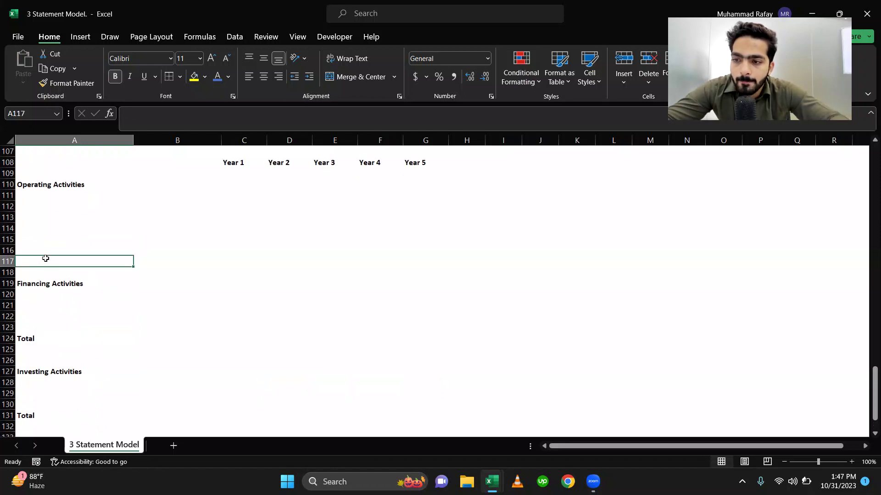
key("Down")
key("Down")
key("Down")
key("Down")
key("Down")
key("Down")
key("Down")
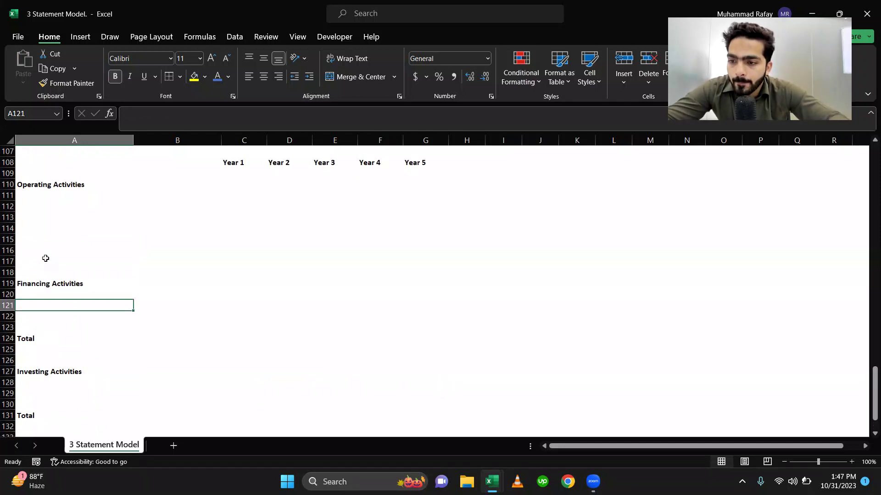
key("ctrl+c")
left_click(45, 259)
key("Up")
key("Up")
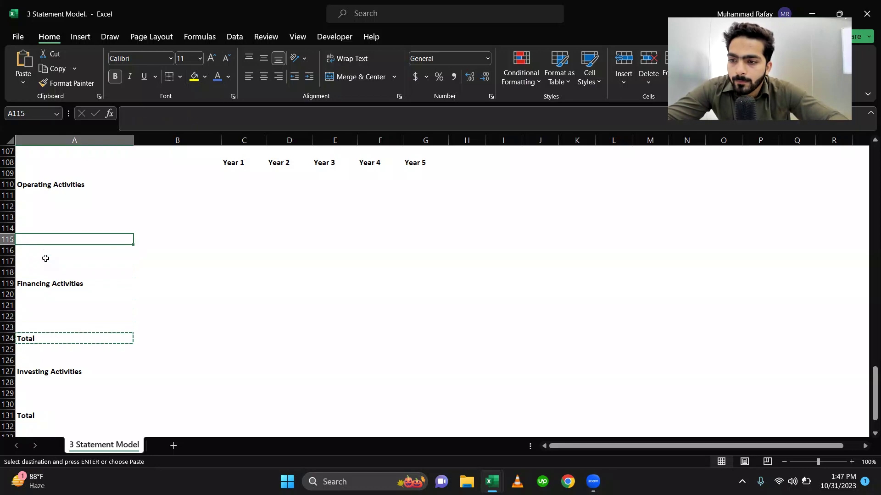
key("Down")
key("Return")
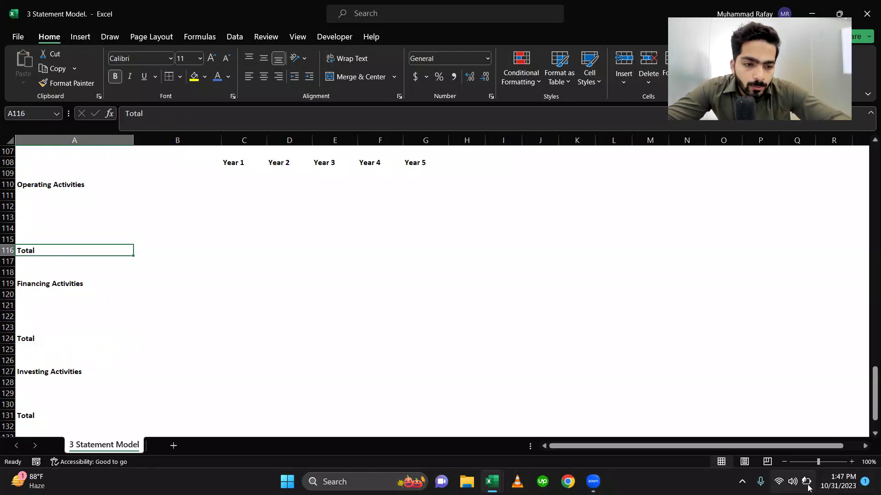
Step: Enter the labels Net profit in A111 and Depreciation in A112 under Operating Activities
mouse_move(807, 486)
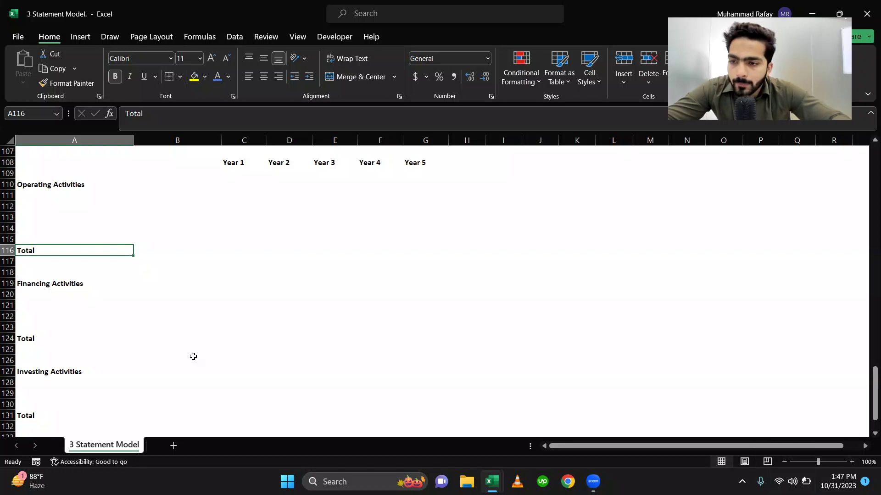
scroll(94, 264, "up", 2)
left_click(47, 245)
type("Net profit")
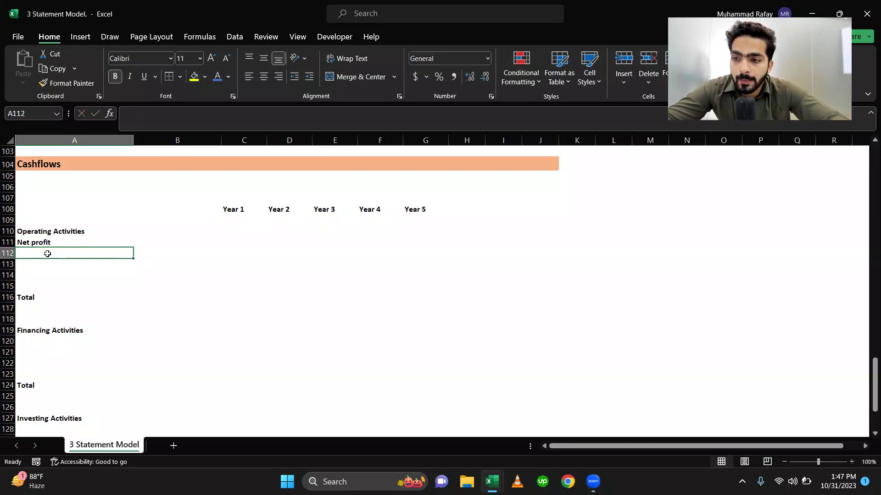
type("Dep")
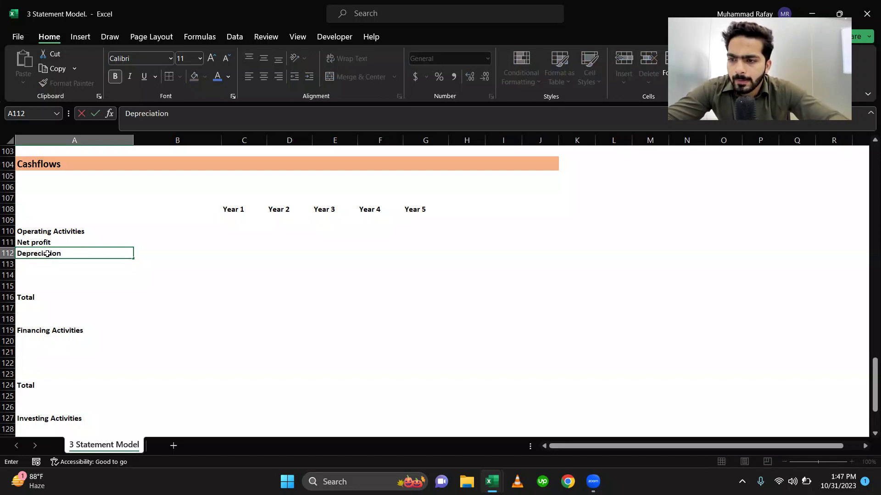
type("reciation")
key("Return")
key("Return")
type("Cha")
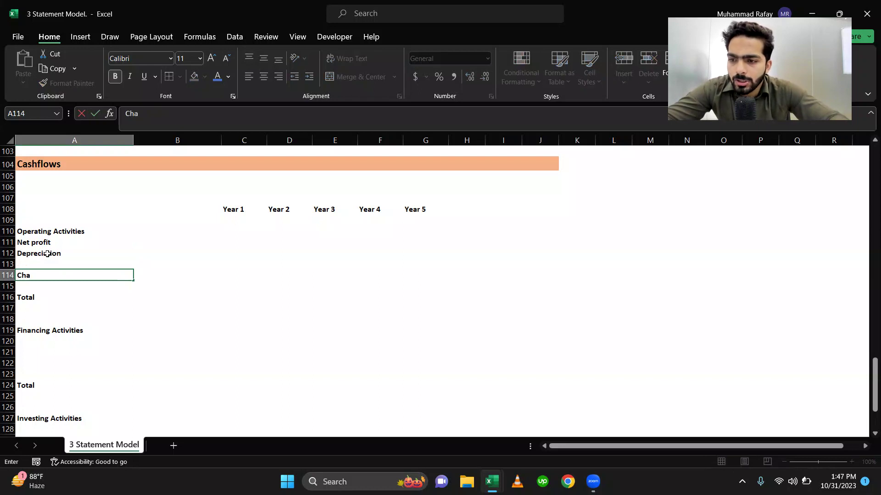
type("ngein")
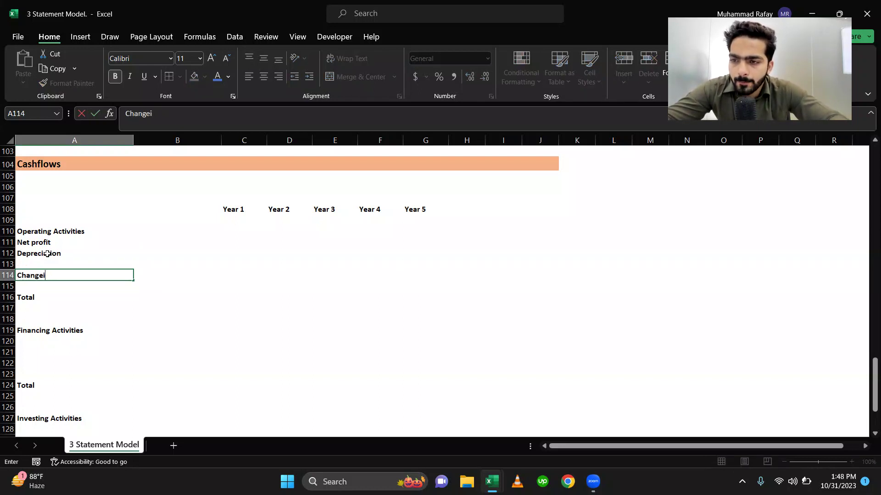
left_click(48, 254)
type("in")
key("BackSpace")
key("Escape")
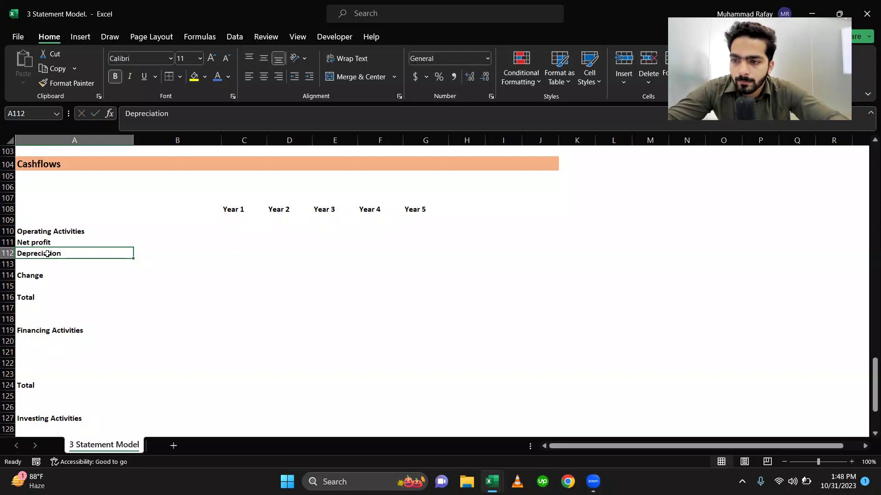
Step: Enter the label Change in working capital in A114, leaving a blank row below Depreciation
key("Down")
key("Down")
type("CHane")
type("e in working c")
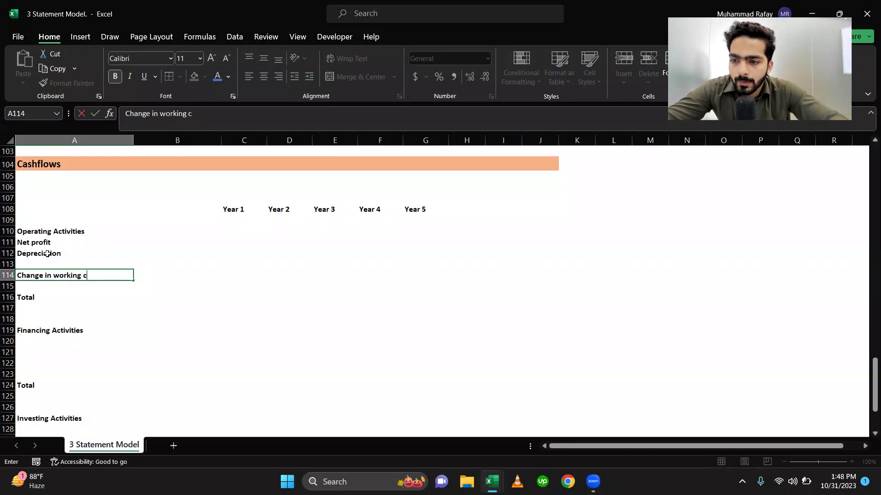
key("Return")
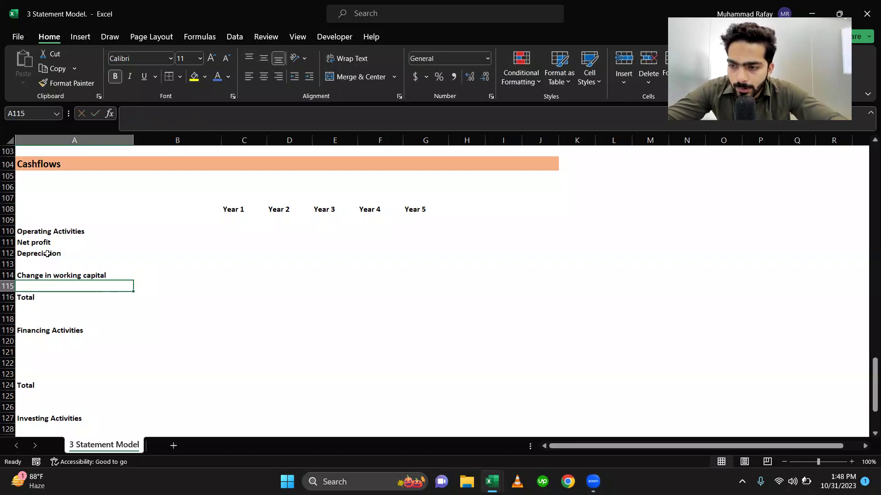
Step: Insert four blank rows at row 115, directly below Change in working capital
key("shift+space")
key("ctrl+shift+plus")
key("ctrl+shift+plus")
key("ctrl+shift+plus")
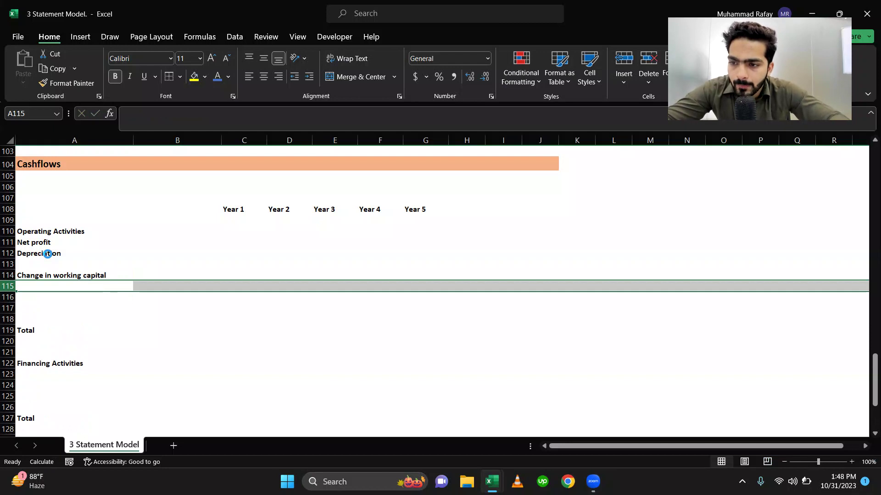
key("ctrl+shift+plus")
Step: Enter the labels Recievables, Payables and Inventory in A115:A117 below Change in working capital
key("Down")
key("Up")
type("Reic")
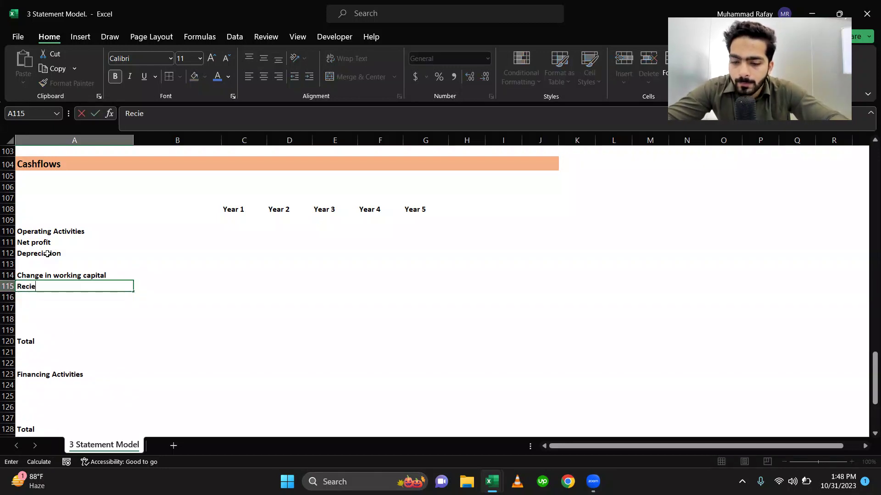
type("evables")
key("Return")
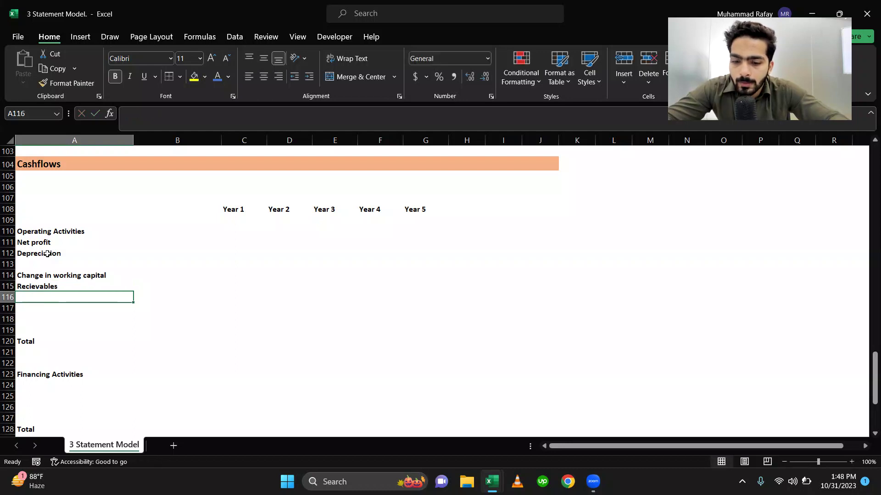
type("Payables")
key("Return")
type("In")
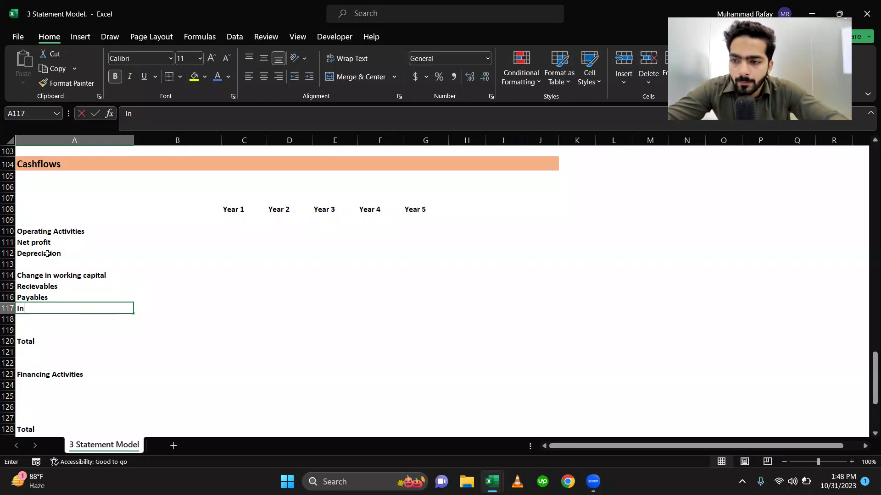
type("ventory")
key("Return")
key("Down")
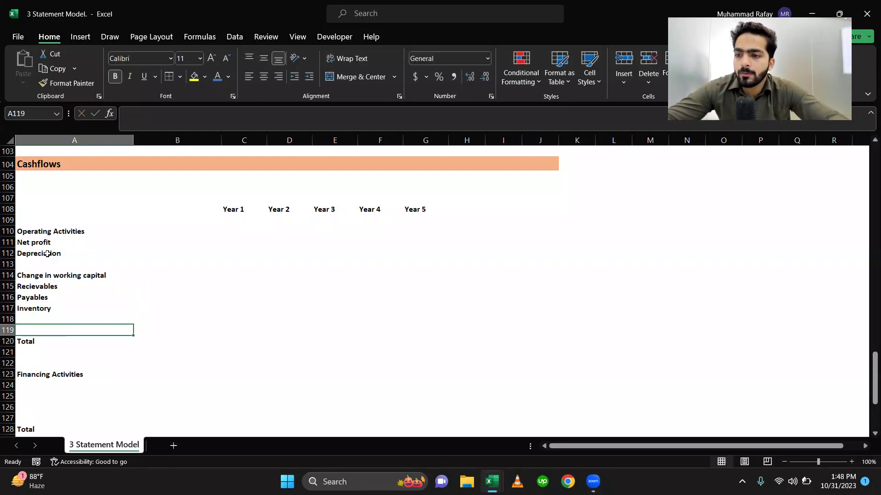
Step: Remove the bold formatting from the Recievables, Payables and Inventory labels in A115:A117
key("Up")
key("Up")
key("shift+Up")
key("shift+Up")
key("shift+Up")
key("shift+Down")
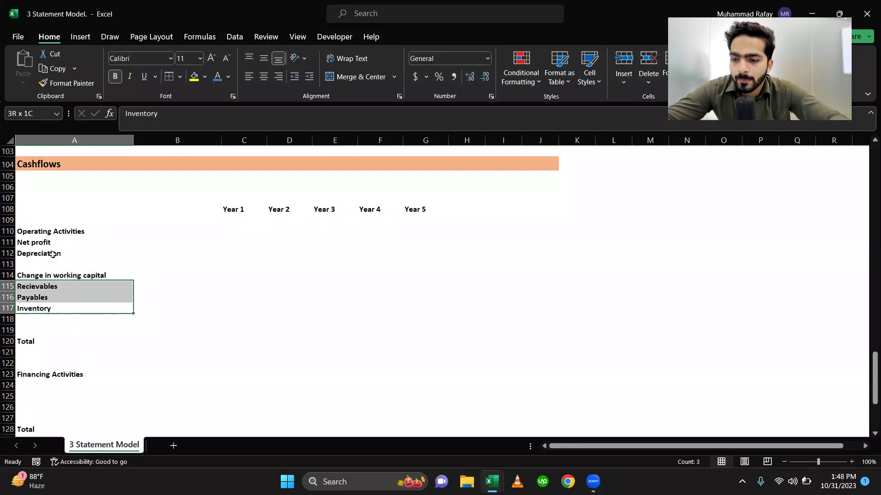
key("ctrl+b")
Step: Remove the bold formatting from the Net profit and Depreciation labels in A111:A112
key("Up")
key("Up")
key("Up")
key("Up")
key("Up")
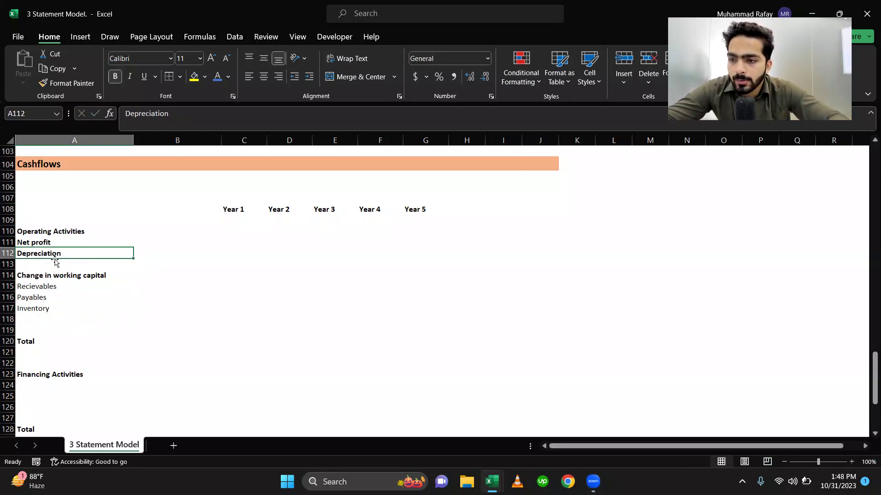
key("shift+Up")
key("ctrl+b")
Step: Link Year 1 Net profit in C111 of the Cashflows section to the Profit & Loss net profit with =C66
key("Right")
key("Right")
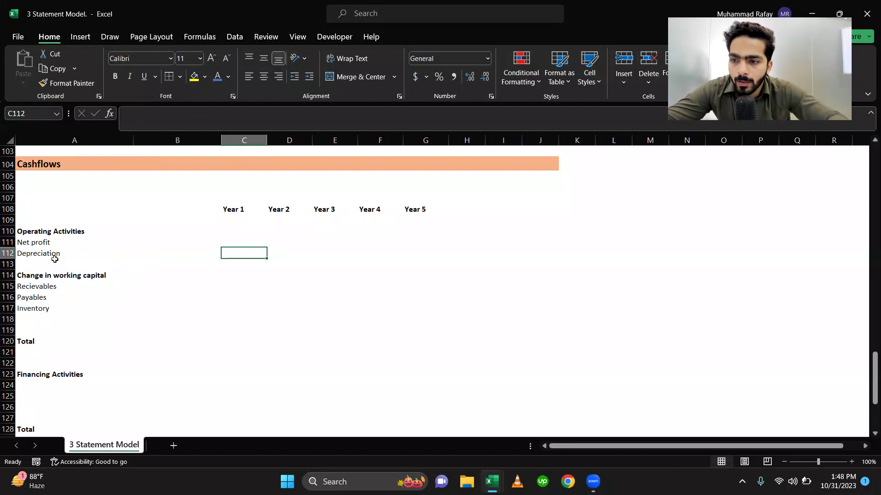
key("Up")
type("=")
scroll(128, 263, "up", 9)
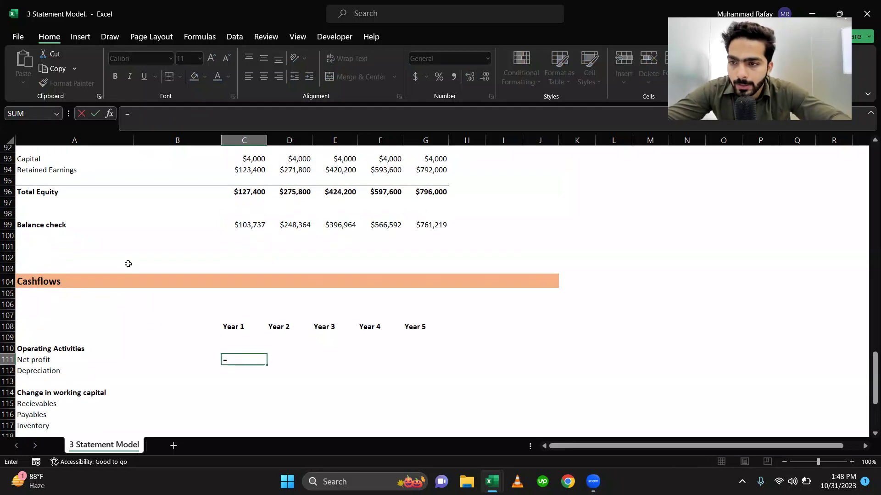
scroll(128, 264, "up", 6)
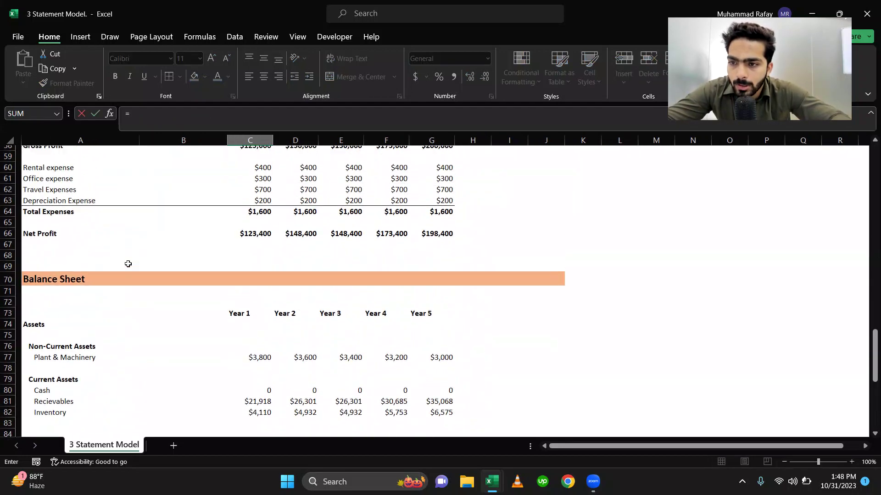
scroll(257, 232, "down", 1)
left_click(254, 229)
key("Return")
key("Up")
Step: Copy the Net profit link in C111 across Years 2 to 5, through G111
key("ctrl+c")
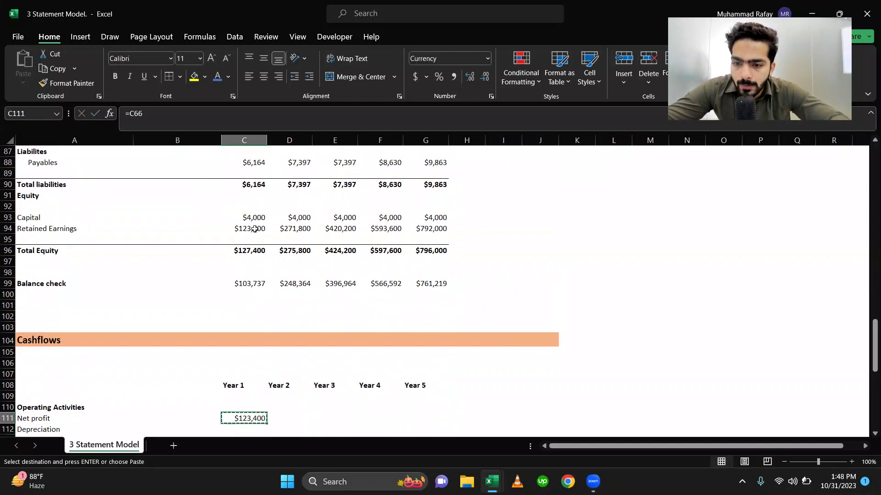
key("shift+Right")
key("shift+Right")
key("shift+Right")
key("shift+Right")
key("Return")
key("Down")
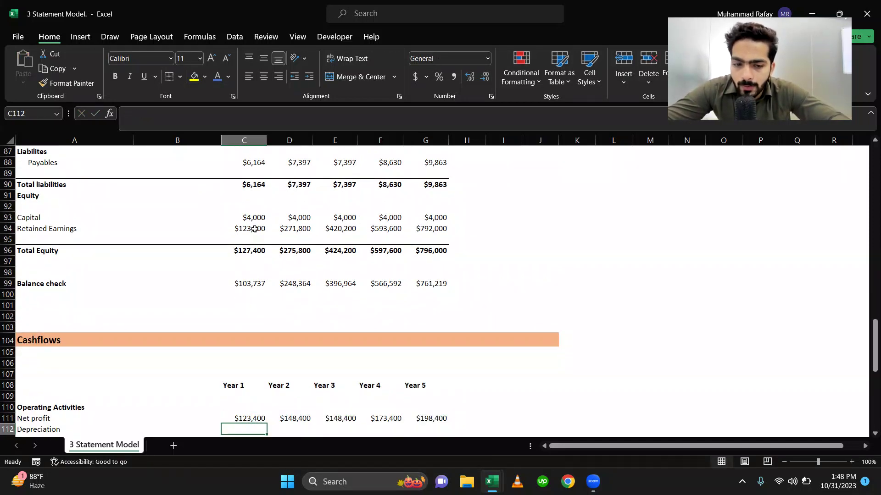
Step: Link Year 1 Depreciation in C112 to the Profit & Loss depreciation expense with =C63
type("=")
scroll(255, 230, "up", 7)
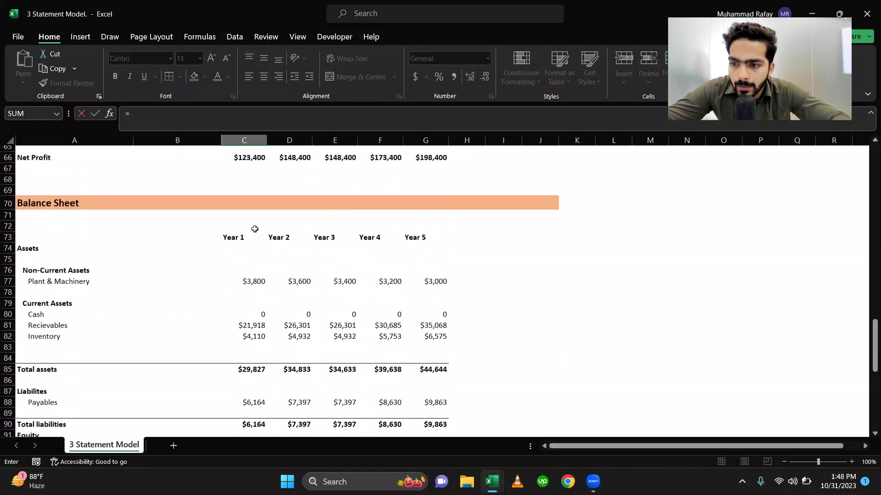
scroll(255, 230, "up", 4)
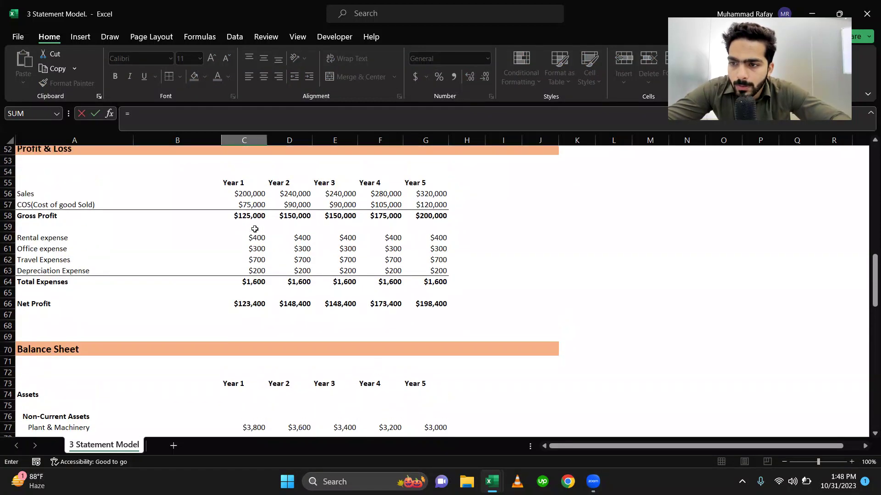
left_click(261, 277)
scroll(261, 277, "down", 12)
key("Return")
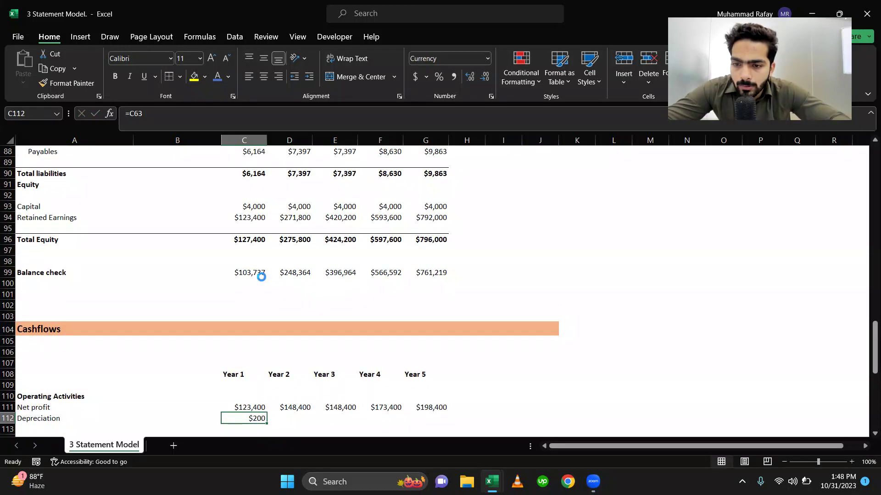
Step: Fill the Depreciation link from C112 across to Year 5 in G112
key("shift+Right")
key("shift+Right")
key("shift+Right")
key("shift+Right")
key("ctrl+r")
key("Down")
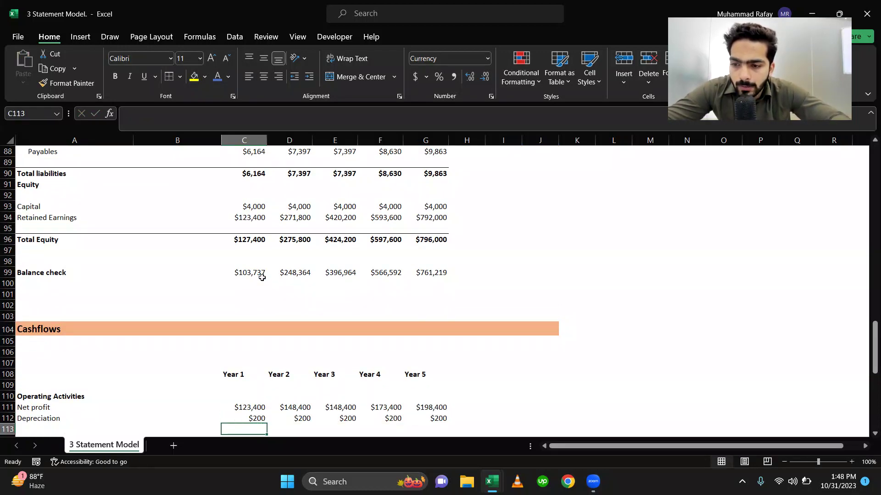
Step: Enter the Year 1 Recievables change in C115 as the negative of the balance sheet receivables, =-C81
key("Down")
key("Down")
key("Down")
key("Down")
key("Up")
key("Up")
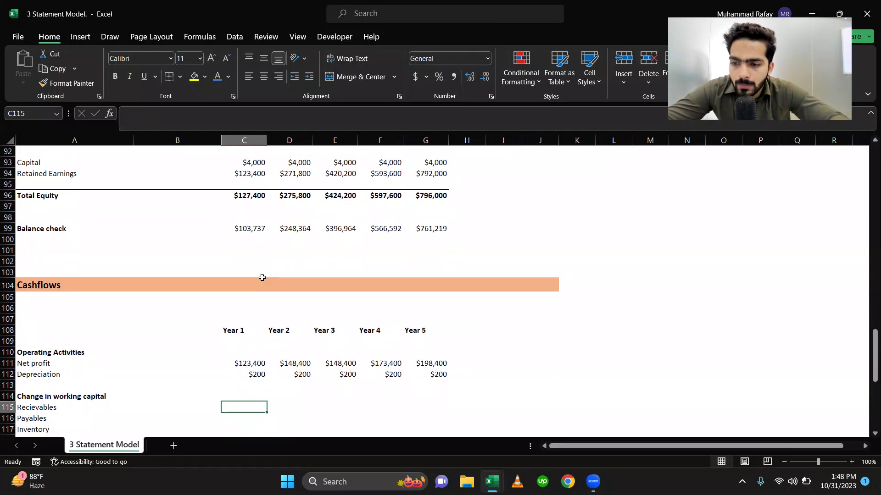
type("=")
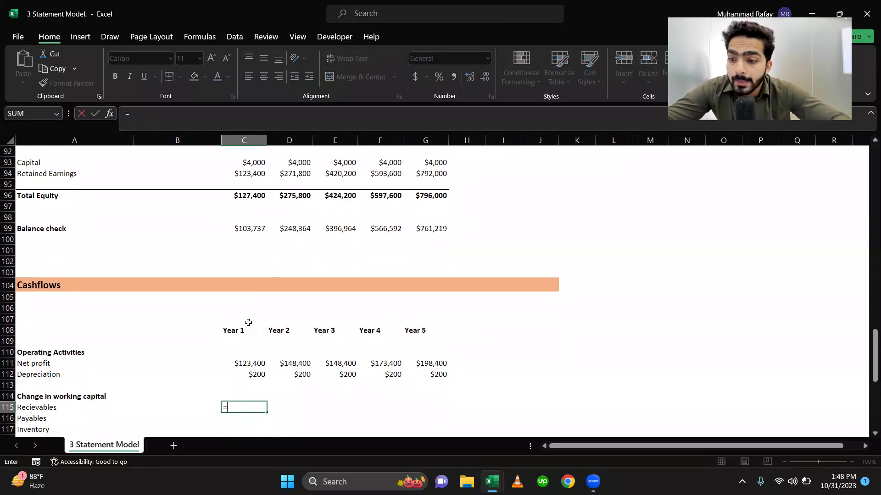
scroll(248, 323, "up", 1)
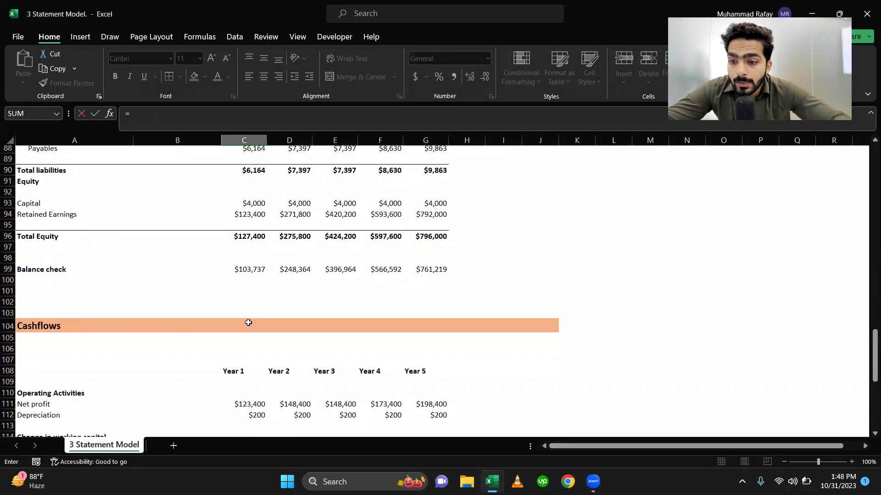
scroll(248, 322, "up", 1)
scroll(248, 323, "up", 4)
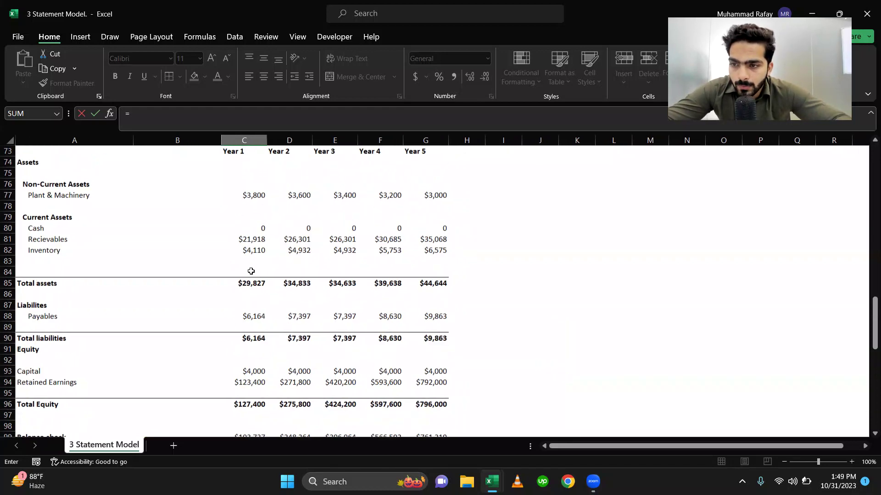
left_click(252, 239)
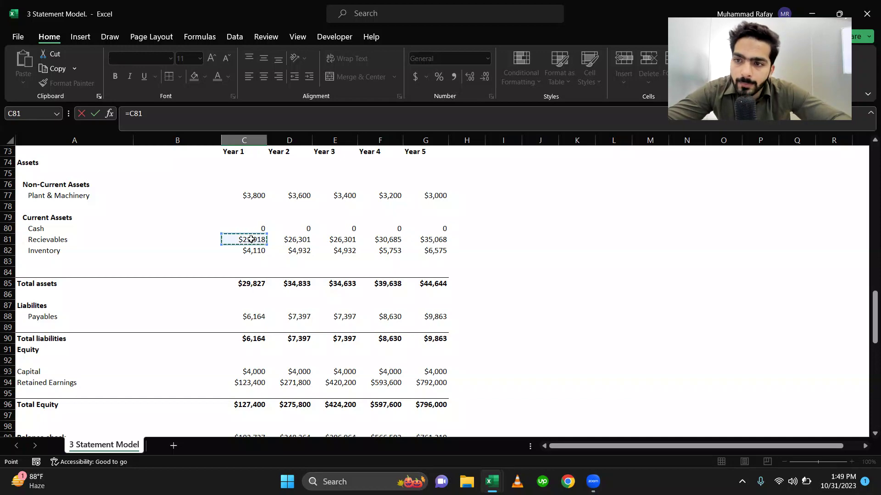
left_click(129, 115)
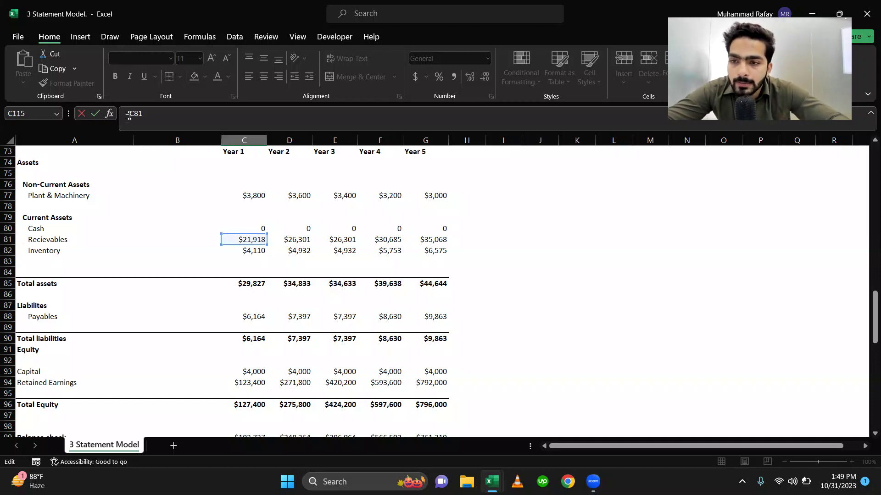
key("Return")
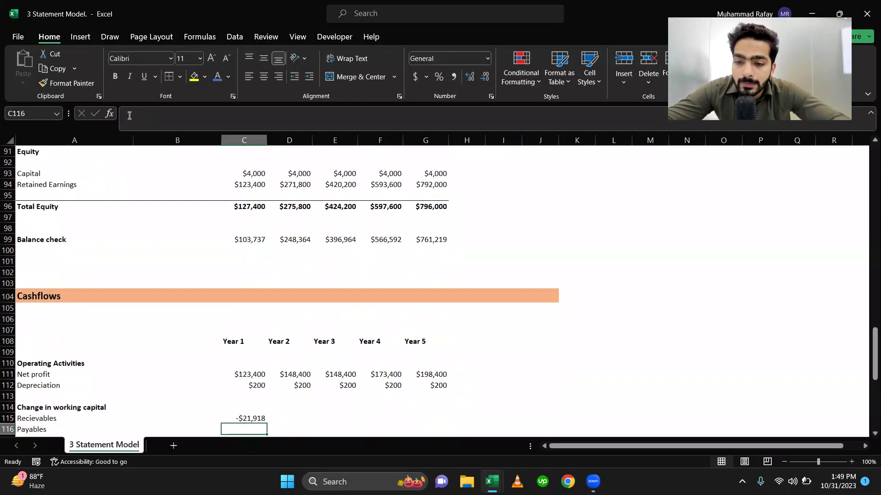
Step: Enter the negative of the Year 1 balance sheet inventory, =-C82, in C116
type("=")
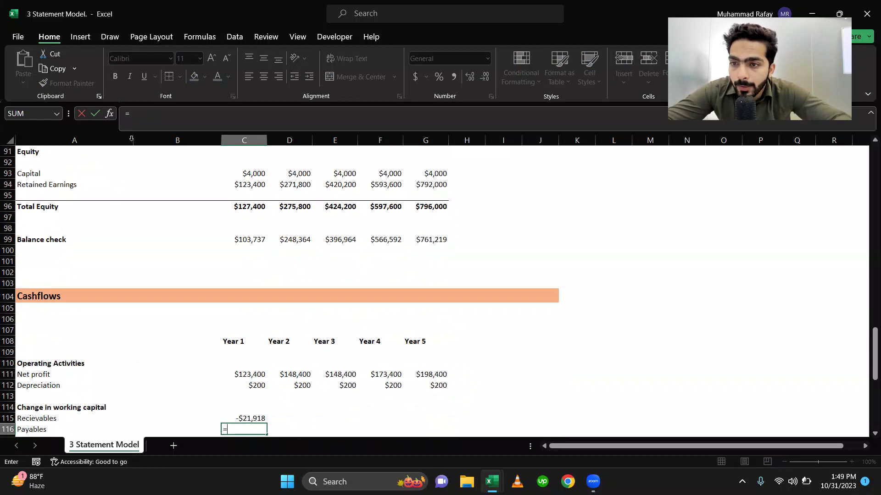
scroll(256, 220, "up", 4)
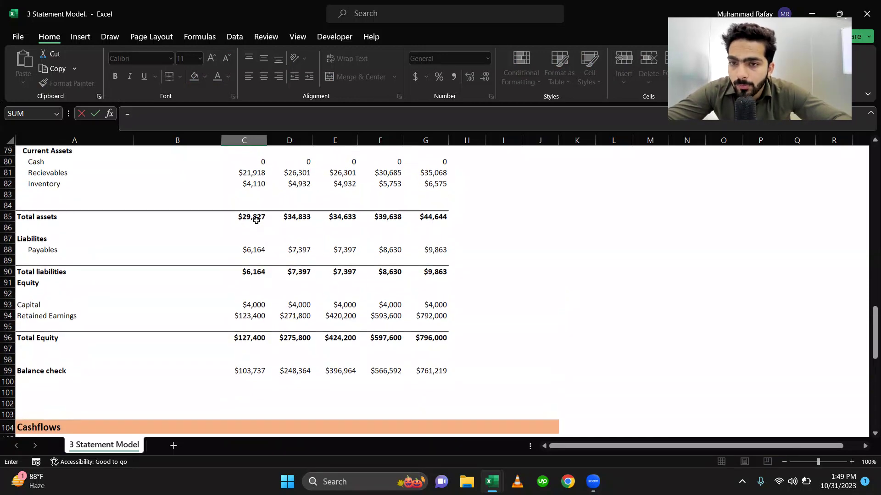
left_click(250, 195)
left_click(248, 185)
left_click(133, 113)
type("-")
key("Return")
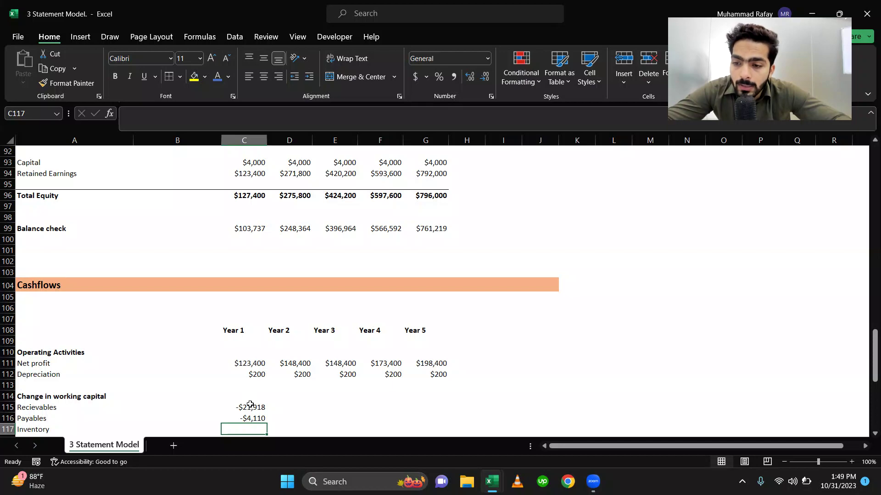
Step: Enter the Year 2 Recievables change in D115 as prior-year minus current-year receivables, =C81-D81
left_click(250, 405)
key("Right")
type("=")
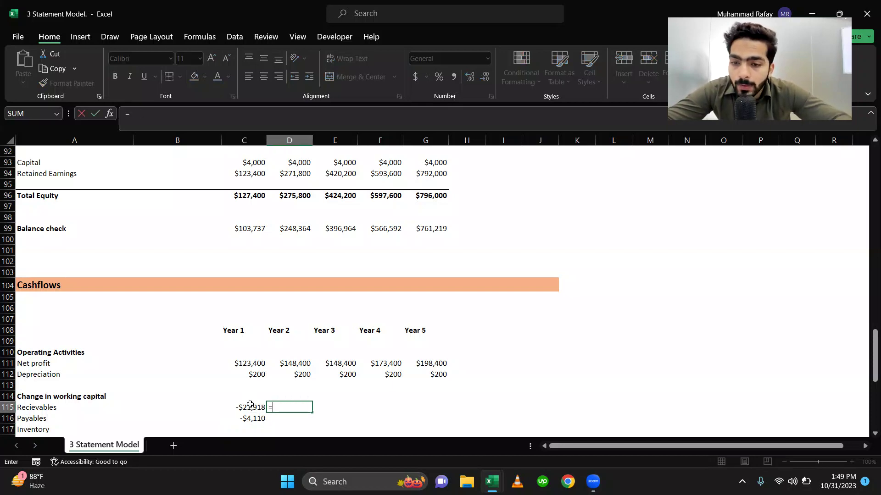
scroll(250, 404, "up", 5)
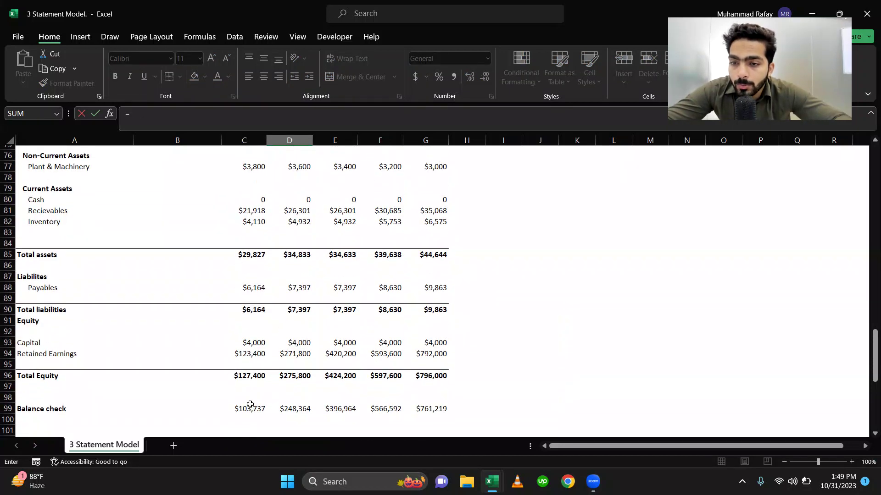
scroll(250, 404, "down", 1)
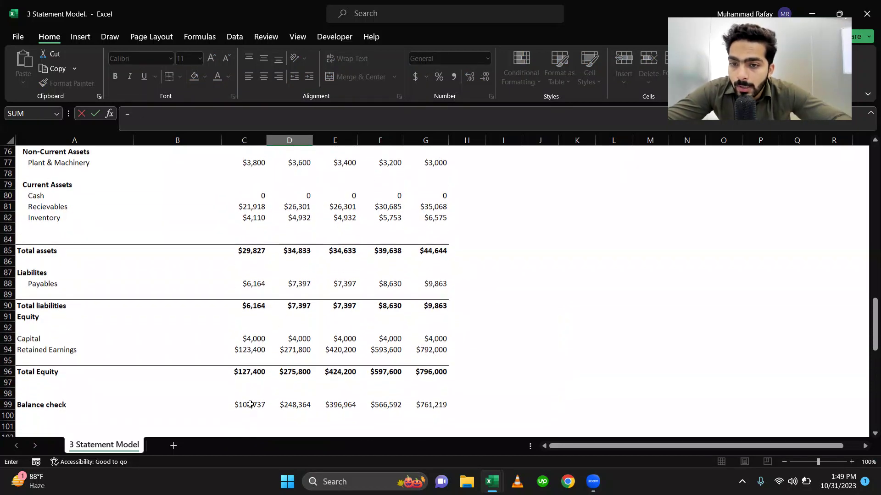
left_click(261, 207)
type("-")
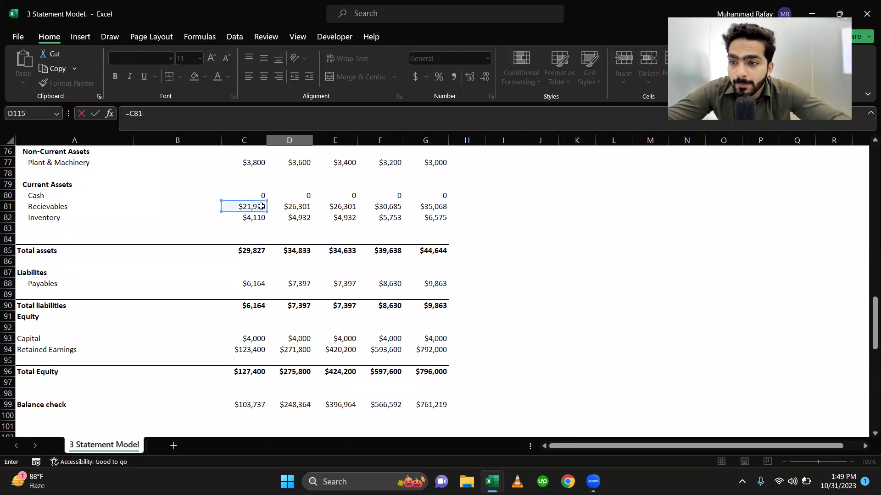
left_click(290, 207)
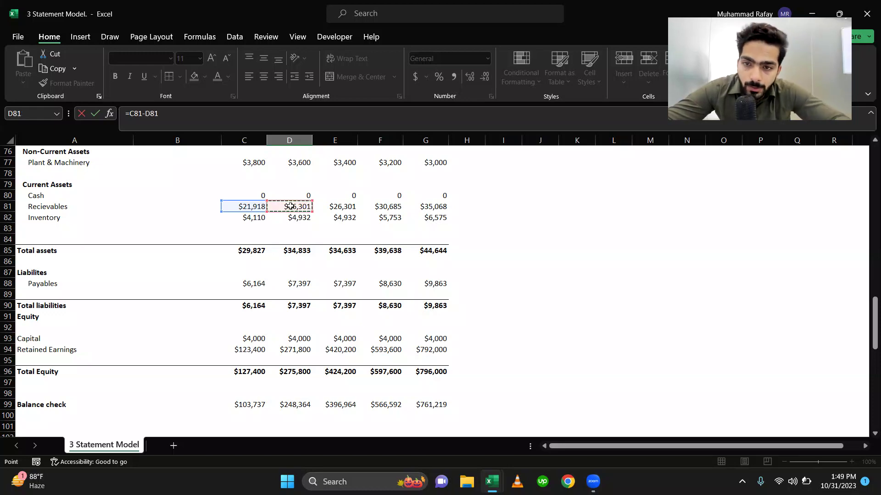
key("Return")
Step: Copy the Recievables change formula from D115 across Years 3 to 5 in E115:G115
key("Up")
key("ctrl+c")
key("shift+Right")
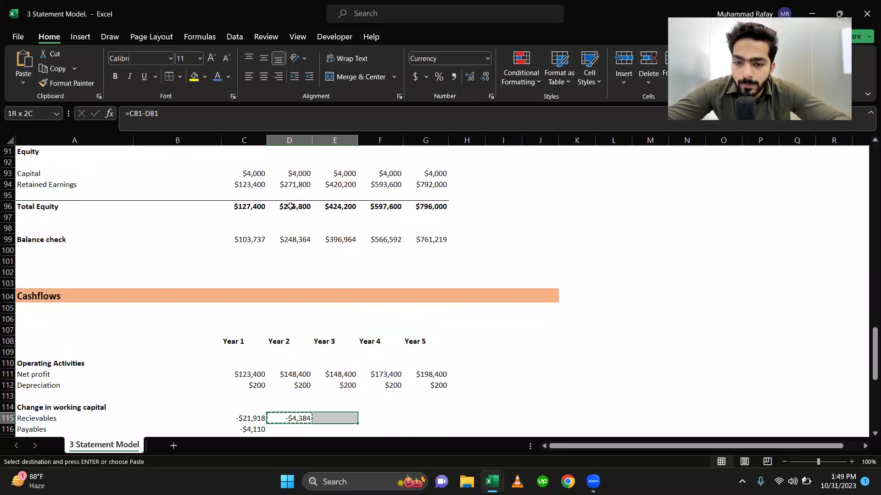
key("shift+Right")
key("shift+Right")
key("Return")
key("Down")
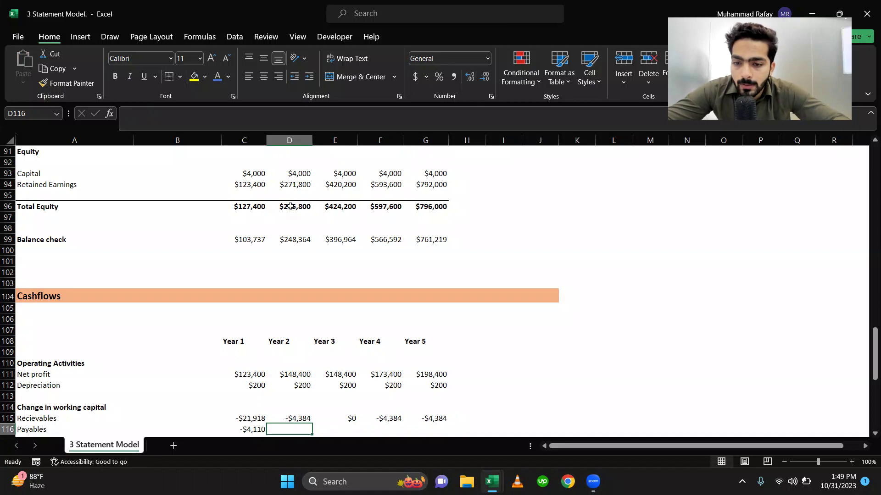
Step: Move the misplaced inventory formula from the Payables cell C116 down to the Inventory cell C117
type("=")
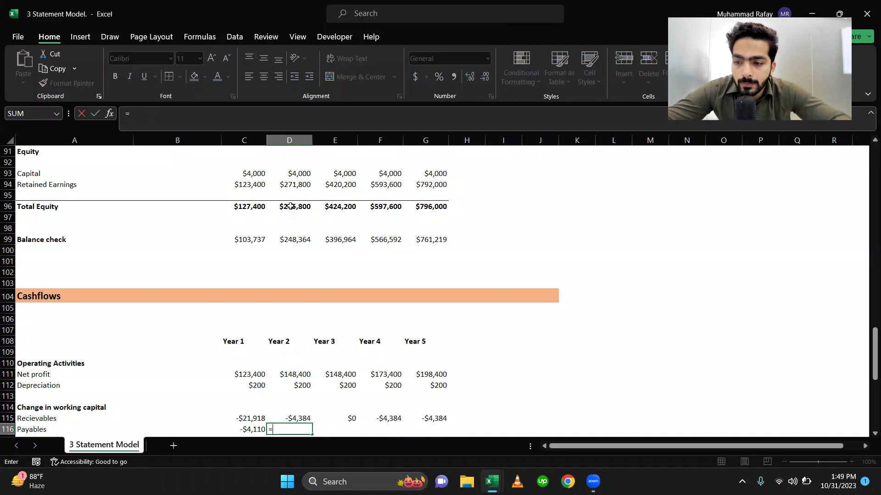
key("Escape")
key("Left")
key("ctrl+c")
scroll(290, 207, "down", 2)
key("Down")
key("Return")
key("Up")
key("Down")
Step: Enter the Year 2 Inventory change in D117 as prior-year minus current-year inventory, =C82-D82
key("Right")
type("=")
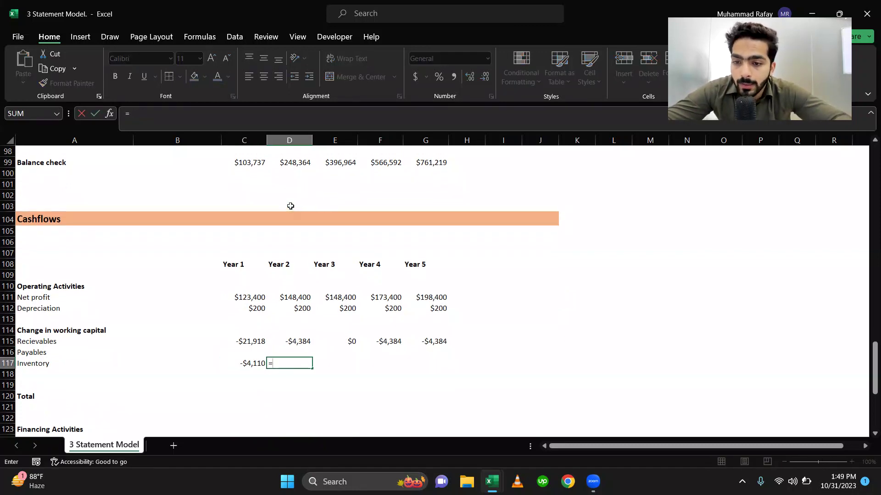
scroll(290, 205, "up", 5)
scroll(290, 206, "up", 2)
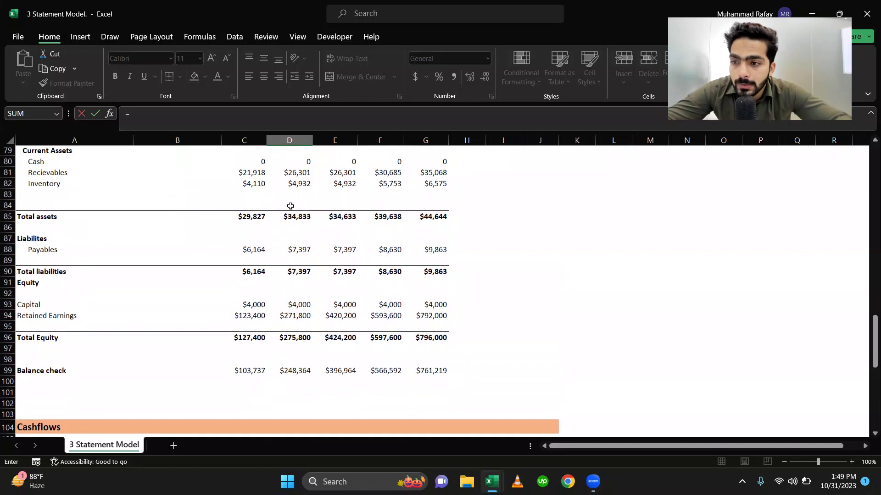
left_click(260, 185)
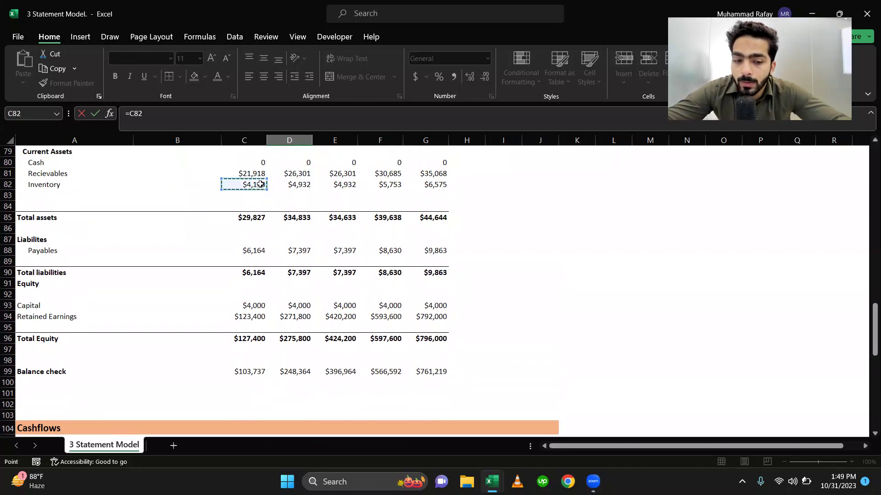
type("-")
left_click(288, 185)
key("ctrl+Return")
Step: Copy the Inventory change formula from D117 across Years 3 to 5 in E117:G117
key("ctrl+c")
key("shift+Right")
key("shift+Right")
key("shift+Right")
key("shift+Right")
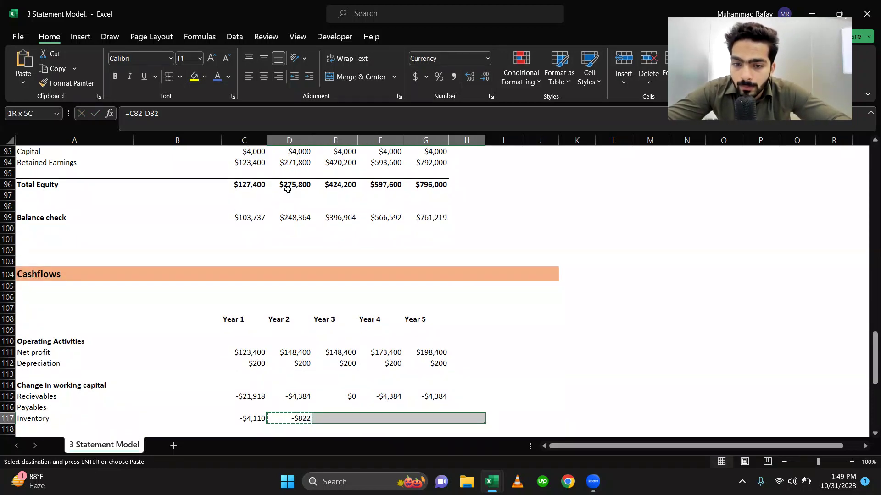
key("shift+Left")
key("Return")
Step: Link the Year 1 Payables change in C116 to the balance sheet payables with =C88
key("Up")
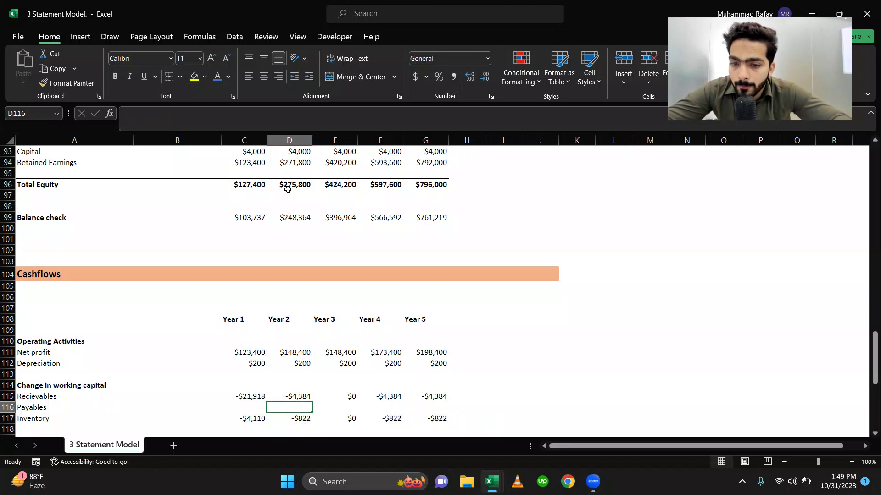
key("Left")
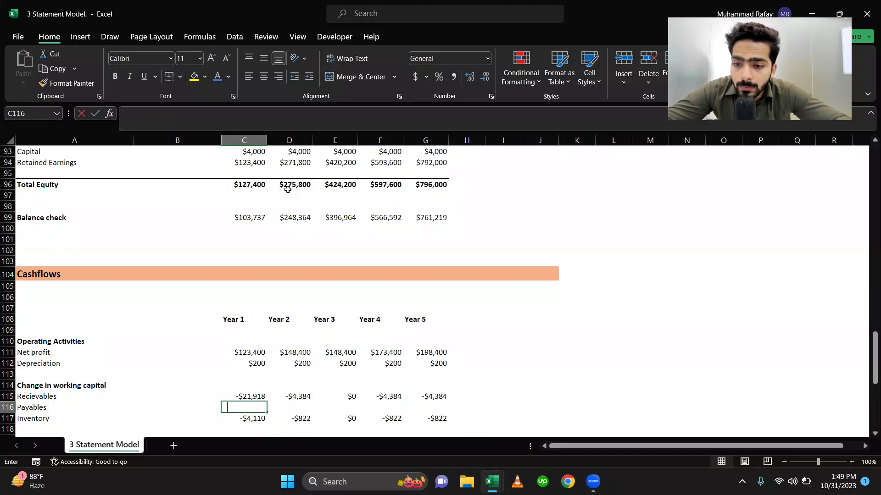
type("=")
scroll(249, 232, "up", 3)
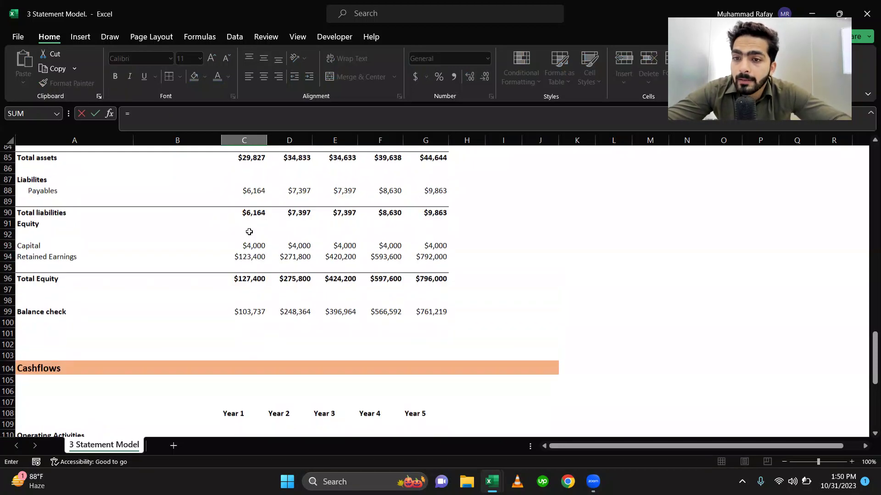
left_click(259, 193)
key("Return")
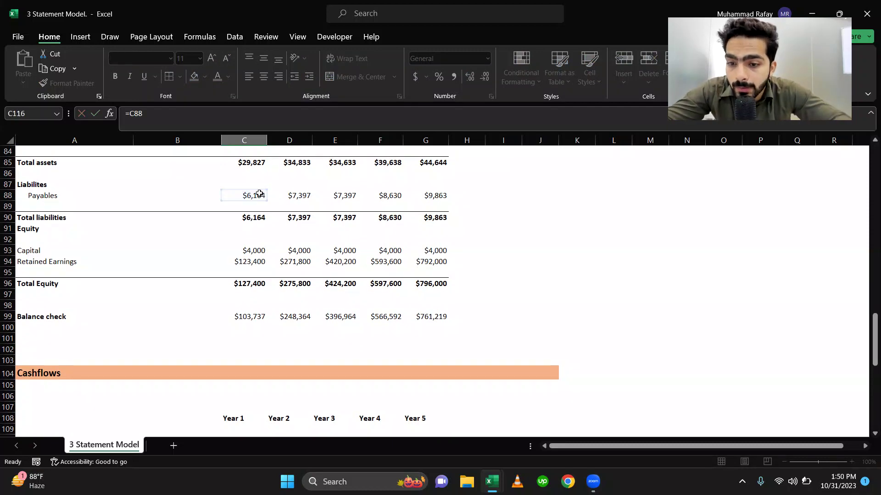
Step: Enter the Year 2 Payables change in D116 as current-year minus prior-year payables, =D88-C88
key("Up")
key("Right")
type("=")
scroll(249, 290, "up", 3)
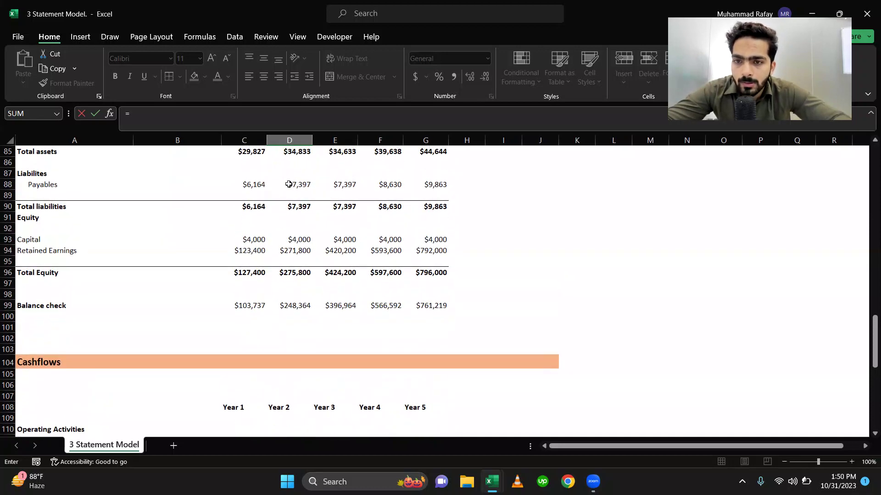
left_click(289, 184)
type("-")
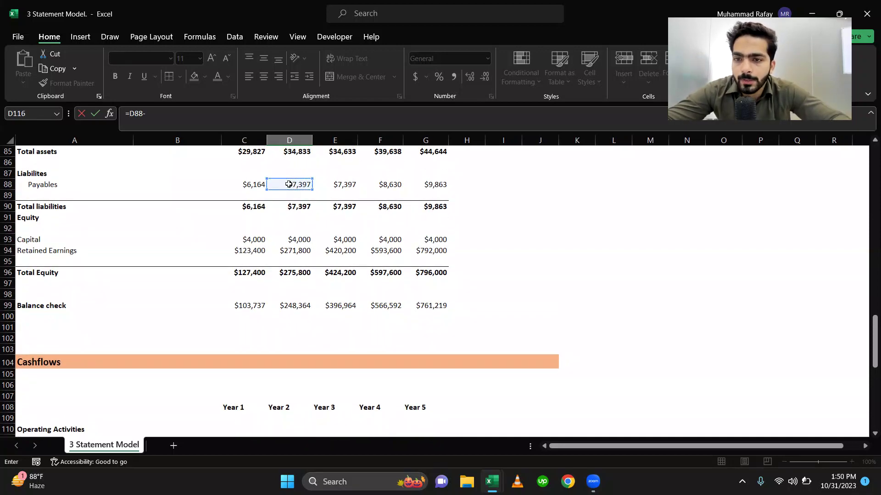
left_click(258, 186)
key("Return")
Step: Copy the Payables change formula from D116 across Years 3 to 5 in E116:G116
key("Up")
key("ctrl+c")
key("shift+Right")
key("shift+Right")
key("shift+Right")
key("ctrl+v")
key("Escape")
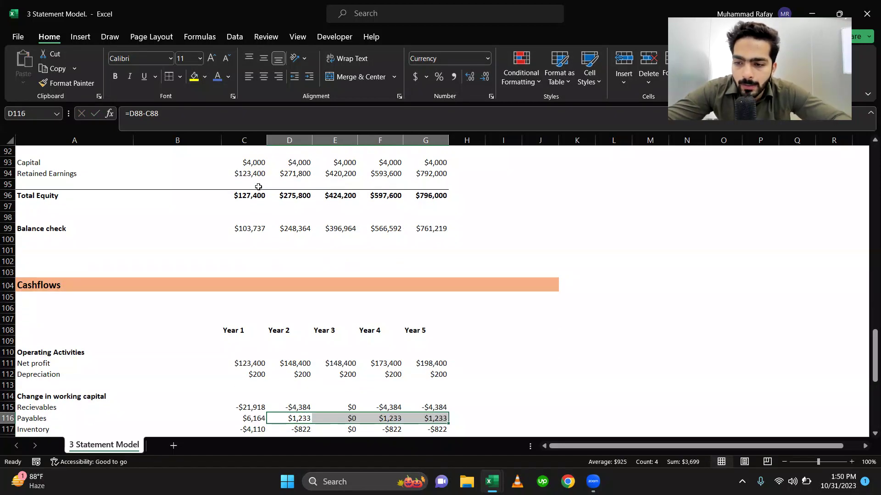
Step: Sum the Year 1 operating activities in the Total cell C120 with =SUM(C111:C117)
scroll(319, 359, "down", 2)
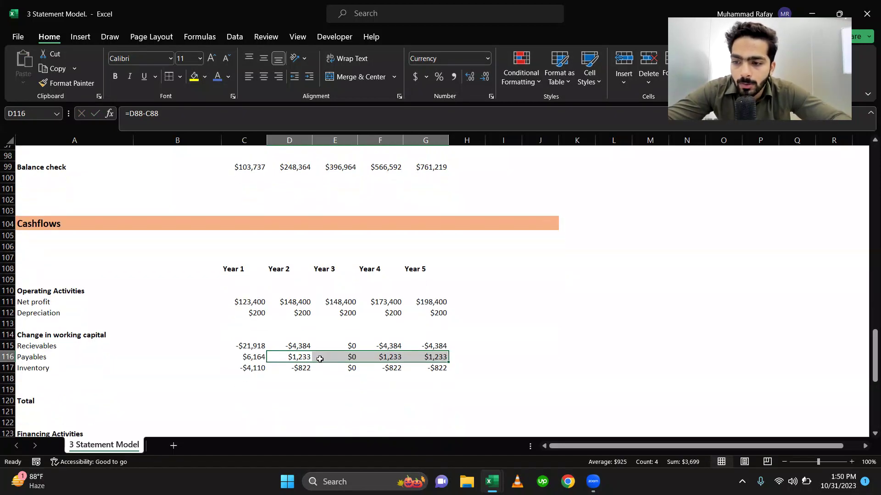
left_click(249, 390)
key("Down")
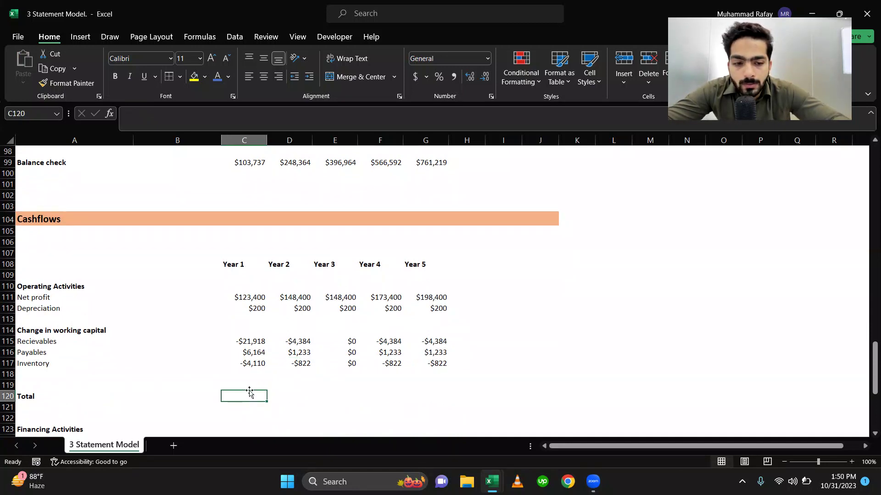
type("=sum")
key("Tab")
key("Up")
key("Up")
key("Up")
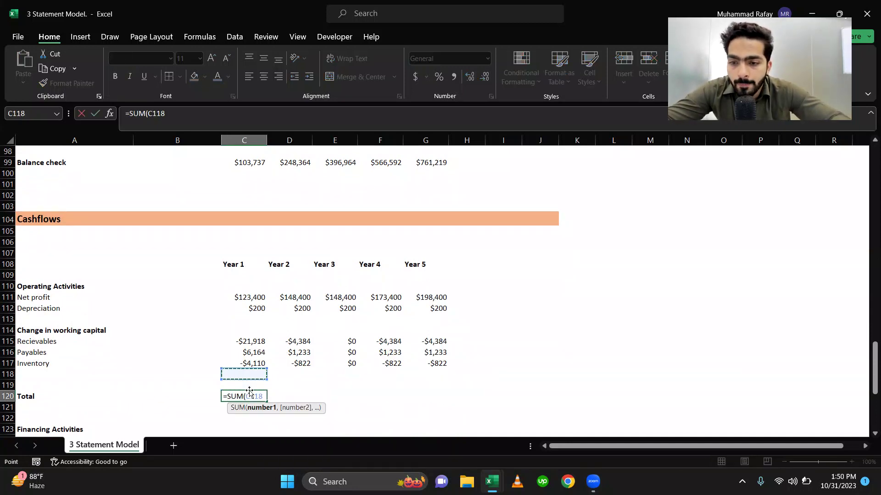
key("shift+Up")
key("shift+Up")
key("shift+Up")
key("shift+Up")
key("shift+Up")
key("shift+Up")
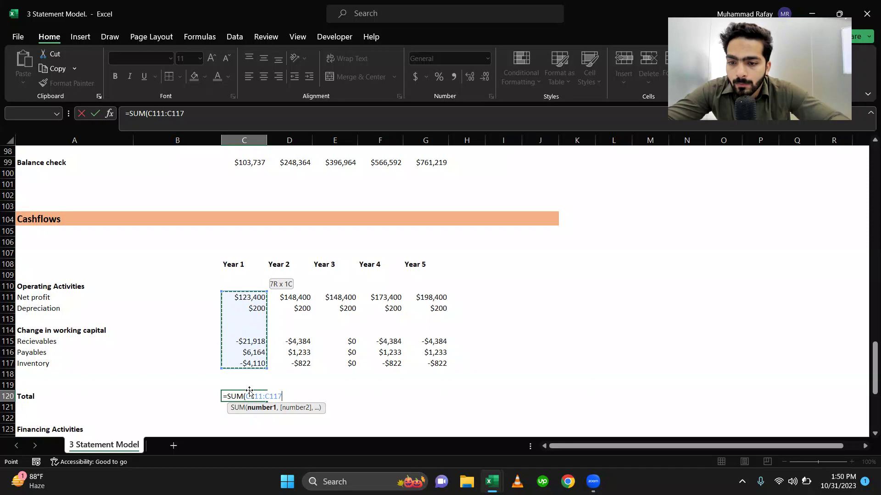
key("Return")
Step: Copy the operating activities Total formula from C120 across Years 2 to 5 in D120:G120
key("Up")
key("ctrl+c")
key("shift+Right")
key("shift+Right")
key("shift+Right")
key("shift+Right")
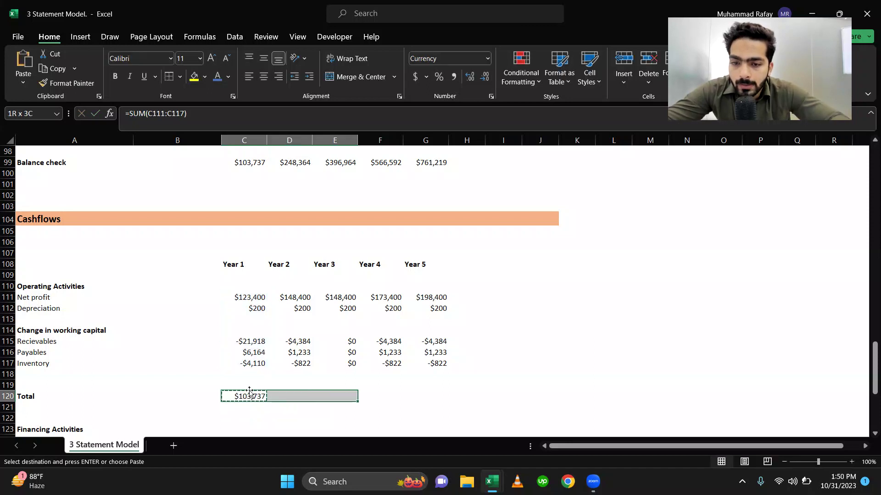
key("Return")
Step: Examine the Financing Activities rows and the Capital line of the balance sheet to decide which financing item to list
key("Down")
key("Down")
key("Down")
key("Down")
key("Down")
key("Down")
key("Down")
key("Down")
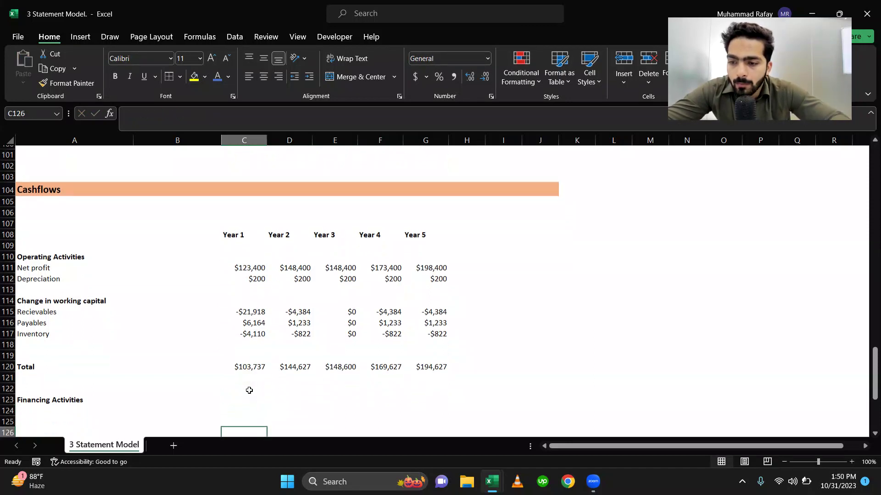
key("Up")
key("Up")
key("Up")
key("Up")
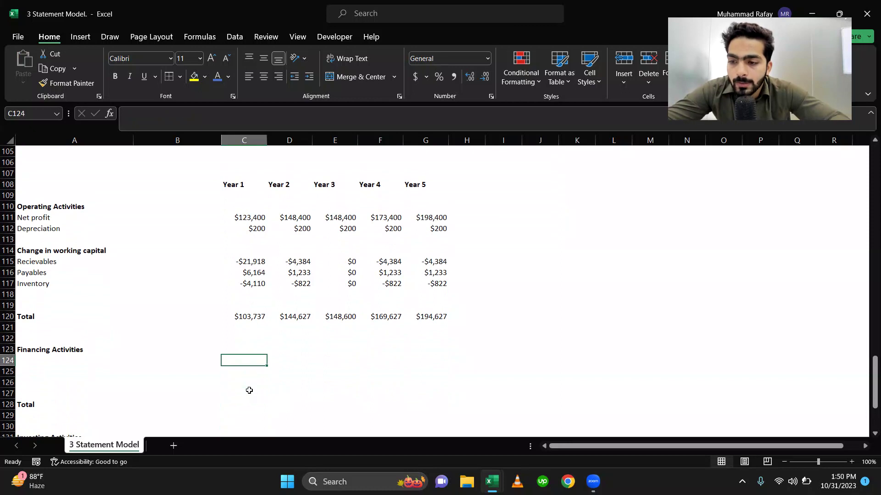
key("Left")
key("Left")
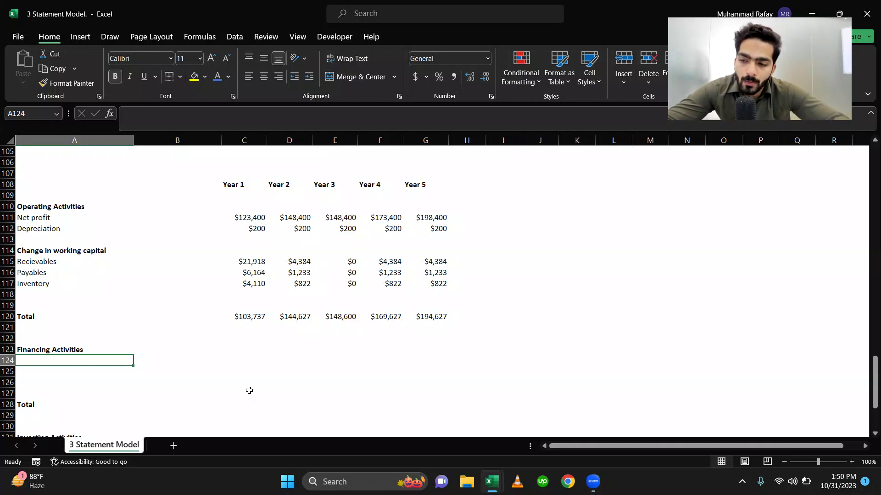
key("Down")
key("Down")
key("Down")
key("Down")
key("Down")
key("Down")
key("Down")
key("Down")
key("Down")
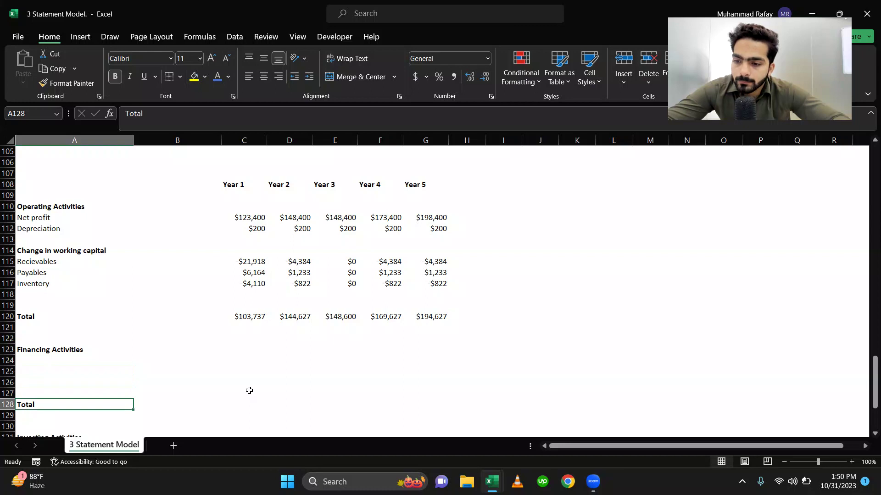
key("Up")
key("Up")
key("Up")
key("Up")
key("Up")
key("Up")
key("Up")
key("Up")
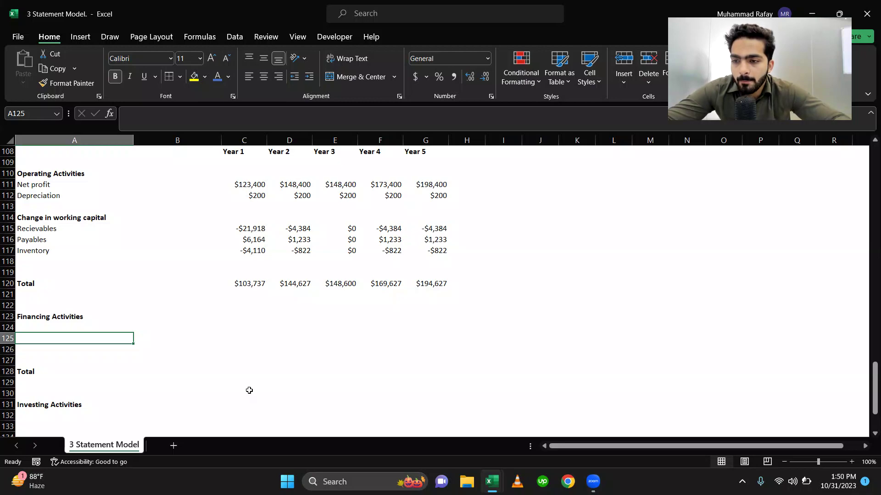
scroll(195, 310, "up", 8)
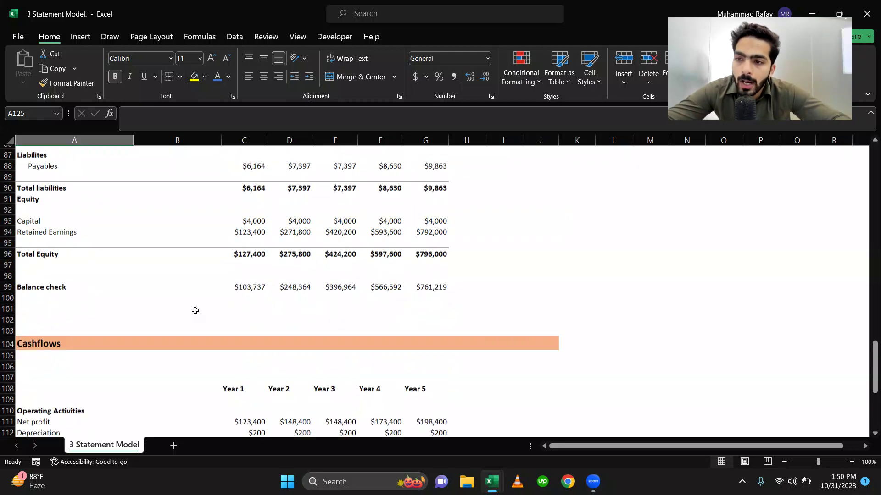
left_click(241, 242)
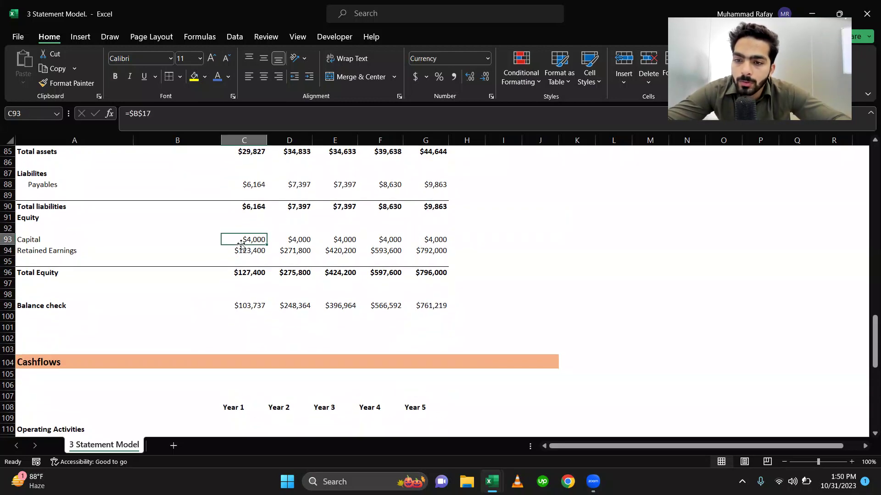
scroll(268, 309, "down", 7)
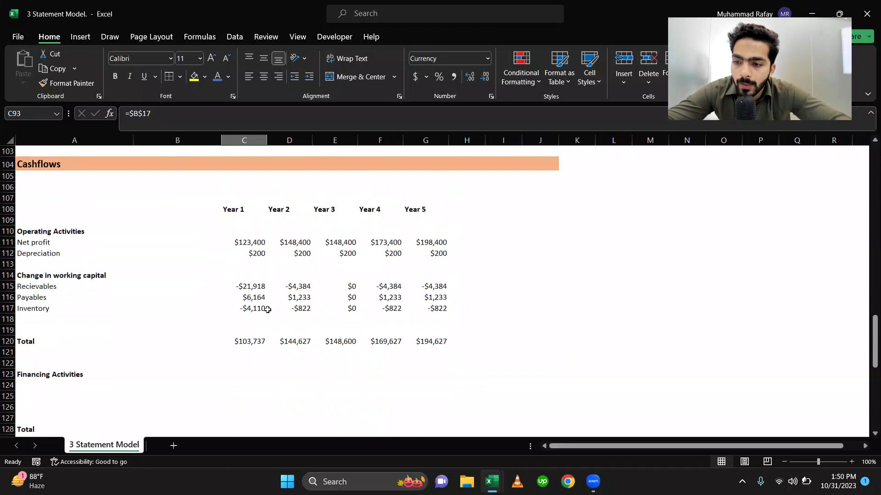
Step: Add a non-bold label Equity in A124 under Financing Activities
left_click(36, 361)
key("ctrl+b")
type("Equity")
key("BackSpace")
type("ty")
key("ctrl+Return")
Step: Try hardcoding Equity as 4000 for Year 1 in C124 and 0 for Year 2 in D124
key("Right")
key("Right")
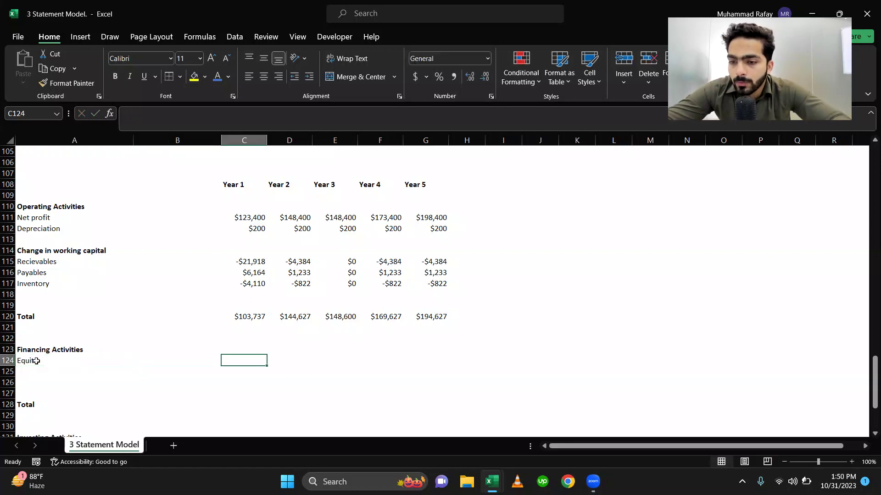
type("400")
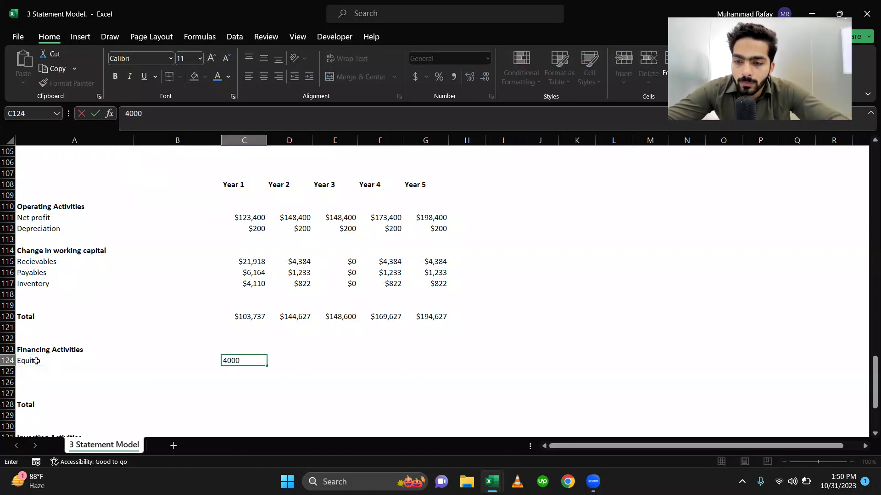
type("0")
key("Return")
key("Up")
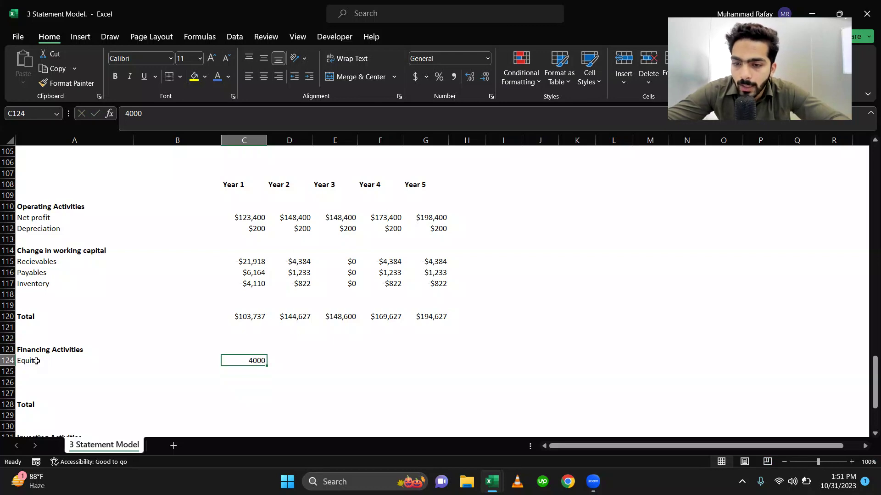
key("Right")
type("0")
key("Right")
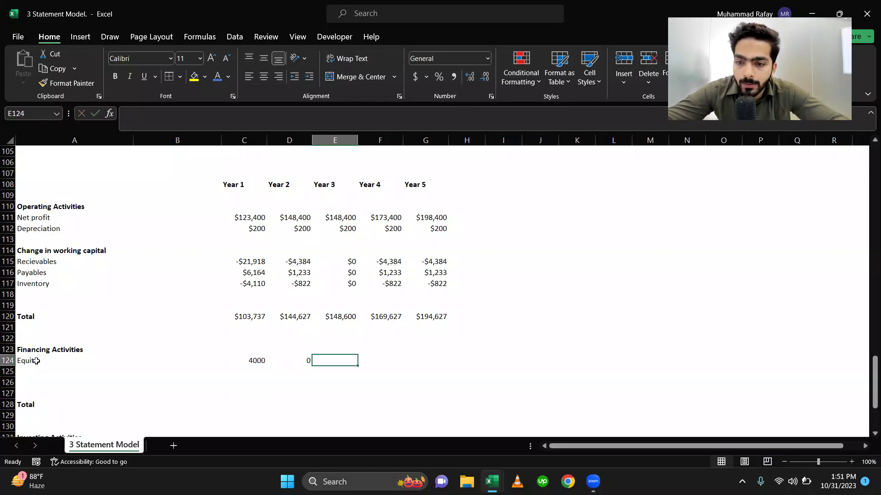
key("Left")
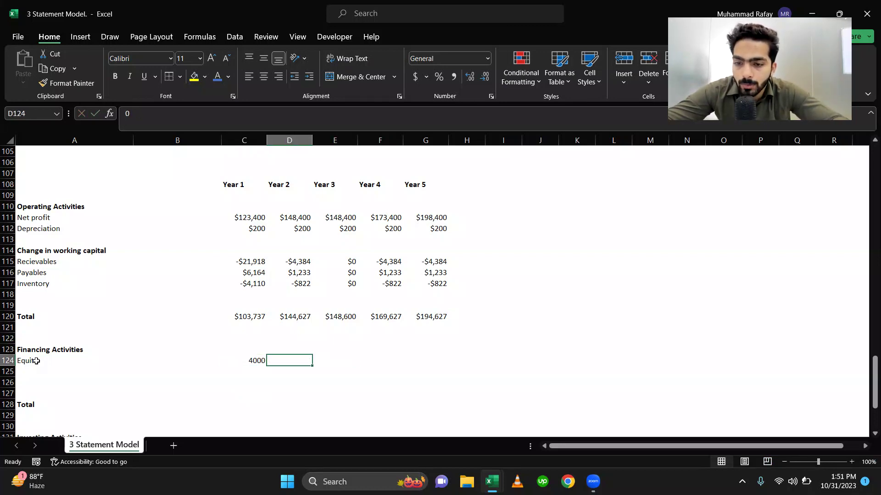
Step: Link the Year 1 Equity cell C124 to the balance sheet Capital with =C93
key("Left")
type("=")
scroll(36, 361, "up", 5)
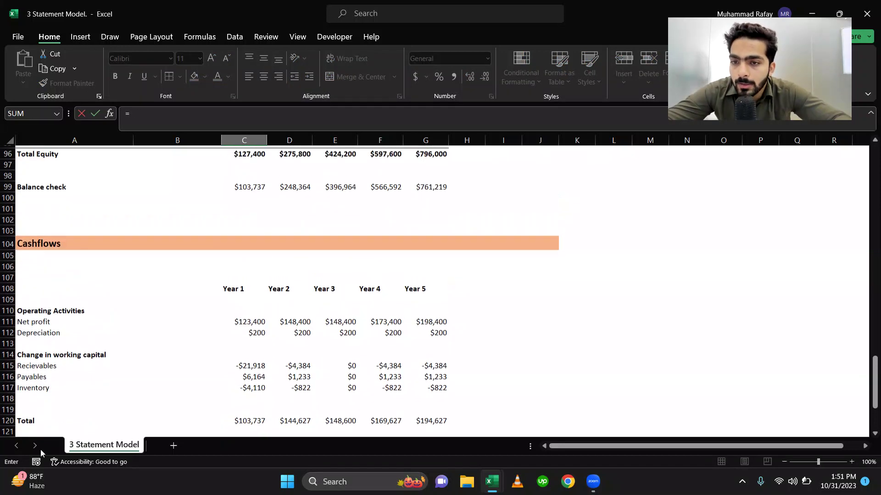
scroll(122, 359, "up", 1)
left_click(244, 184)
key("Return")
key("Up")
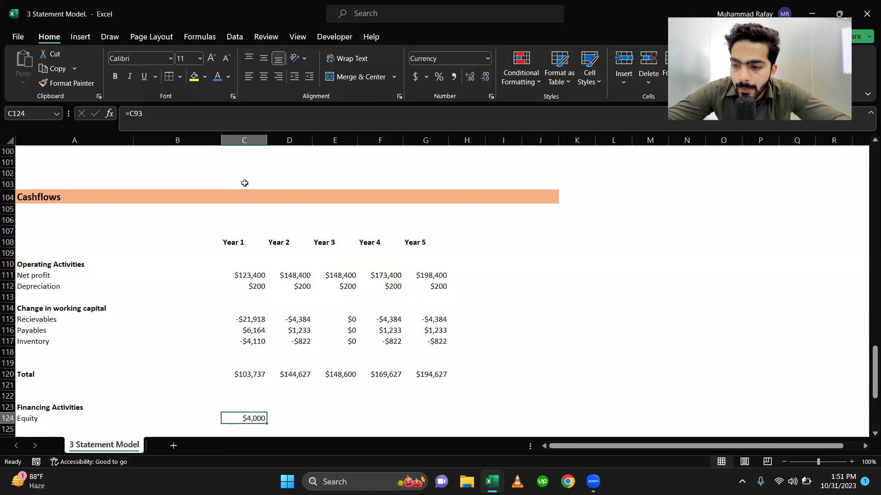
Step: Set the Year 1 Financing Activities Total in C128 to the Equity amount with =C124
key("Down")
key("Down")
key("Down")
key("Down")
key("Down")
key("Down")
key("Down")
key("Down")
key("Down")
key("Down")
key("Down")
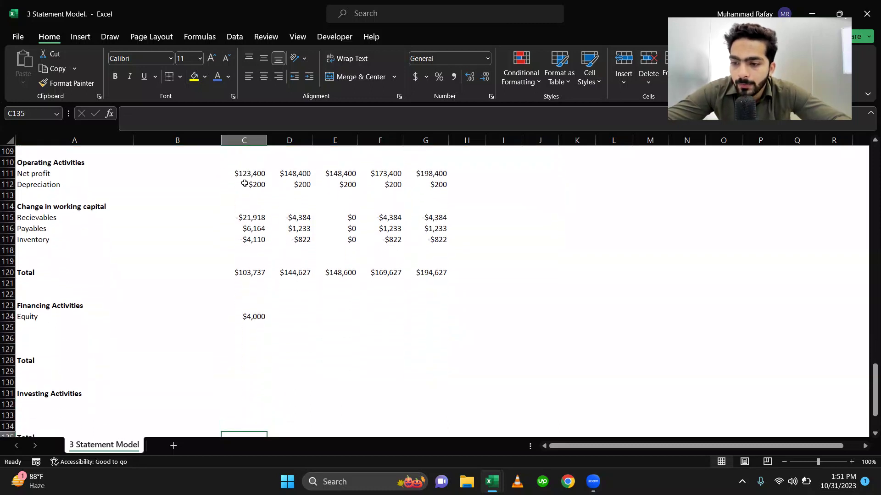
key("Up")
key("Up")
key("Up")
key("Up")
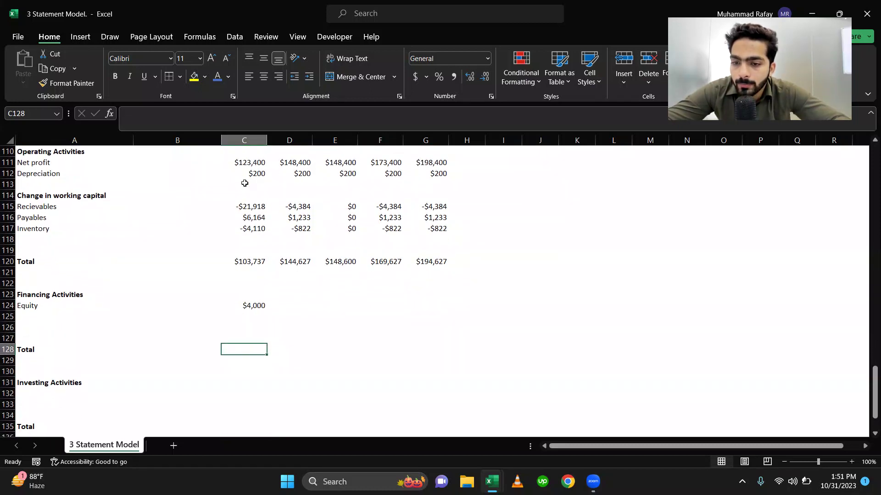
type("=")
key("Up")
key("Up")
key("Up")
key("Up")
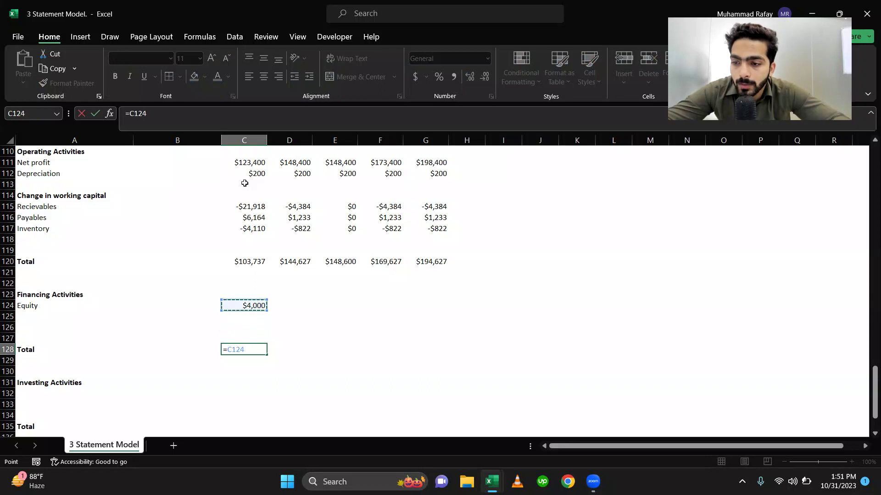
key("Return")
Step: Copy the Year 1 Financing Activities Total in C128 across to Years 2 through 5 (D128:G128)
key("Up")
key("ctrl+c")
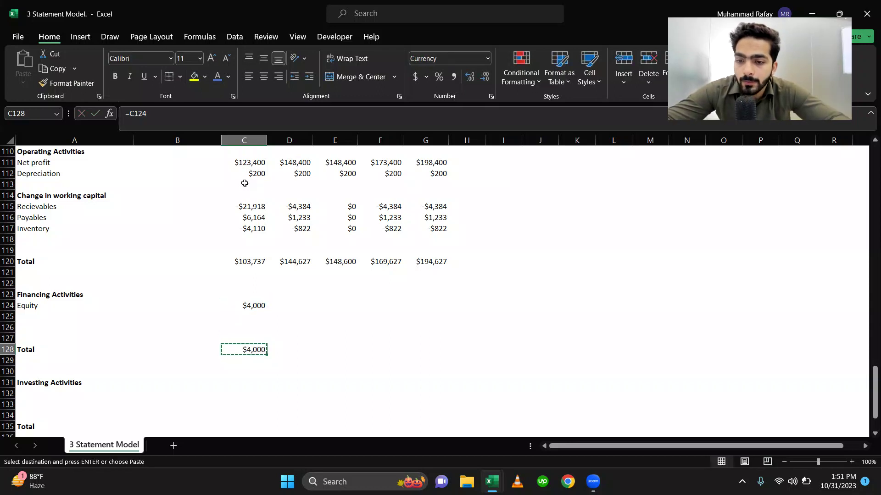
key("shift+Right")
key("shift+Right")
key("shift+Right")
key("shift+Right")
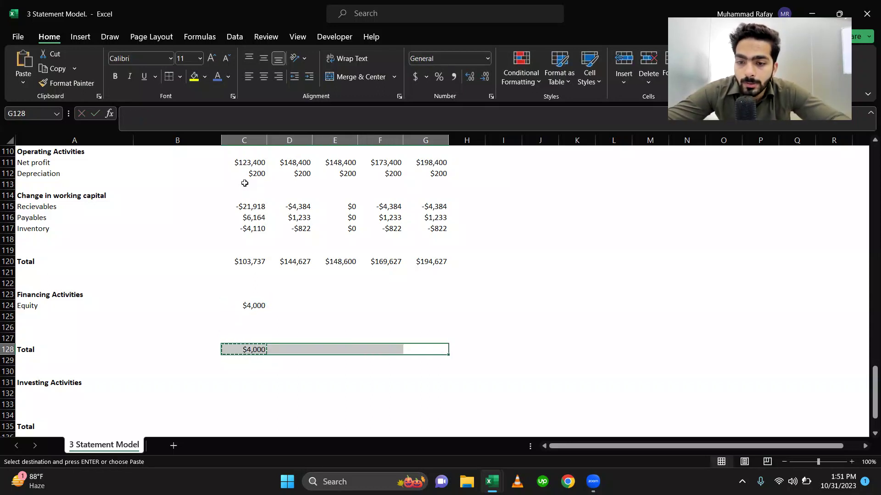
key("Left")
key("Left")
key("Left")
key("Left")
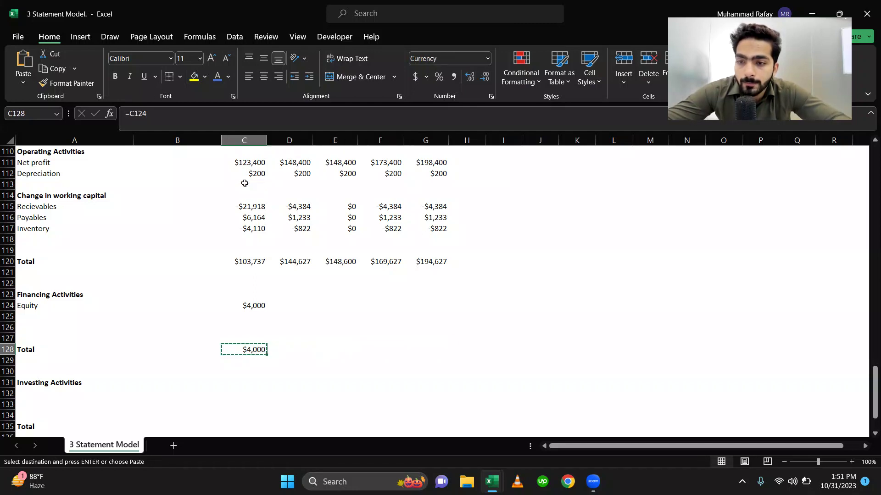
key("Right")
key("shift+Right")
key("shift+Right")
key("shift+Right")
key("shift+Right")
key("shift+Left")
key("Return")
Step: Add the label Property Plant in A132 under Investing Activities
key("Left")
key("Right")
key("Left")
key("Left")
key("Down")
key("Down")
key("Down")
key("Down")
key("Down")
key("Down")
key("Down")
key("Down")
key("Down")
key("Down")
key("Down")
key("Right")
key("Up")
key("Up")
key("Up")
key("Up")
key("Up")
key("Up")
key("Up")
key("Left")
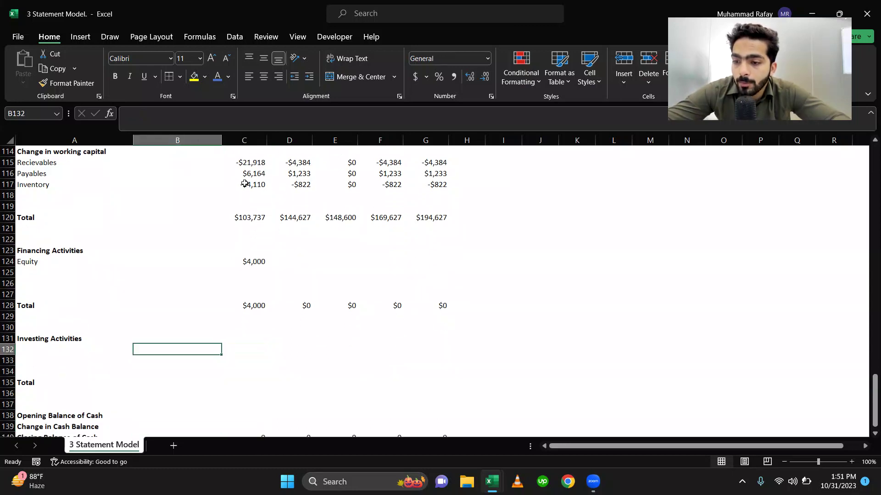
key("Left")
type("Prop")
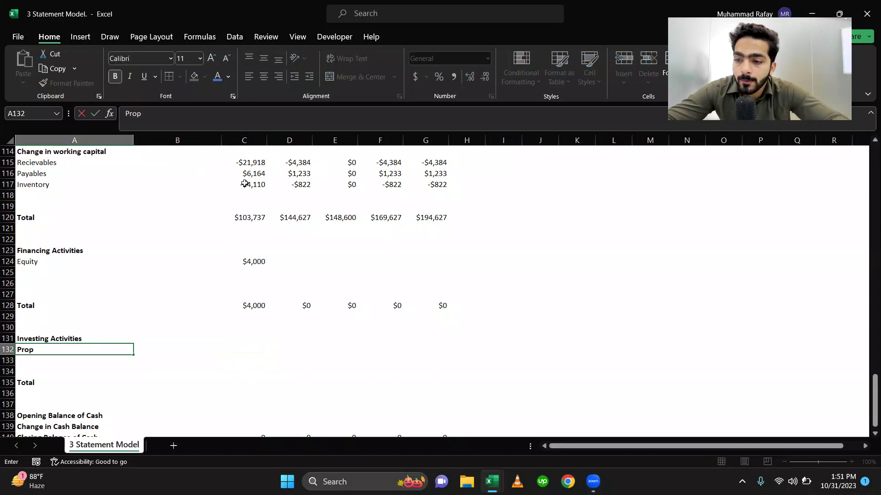
type("erty Plant")
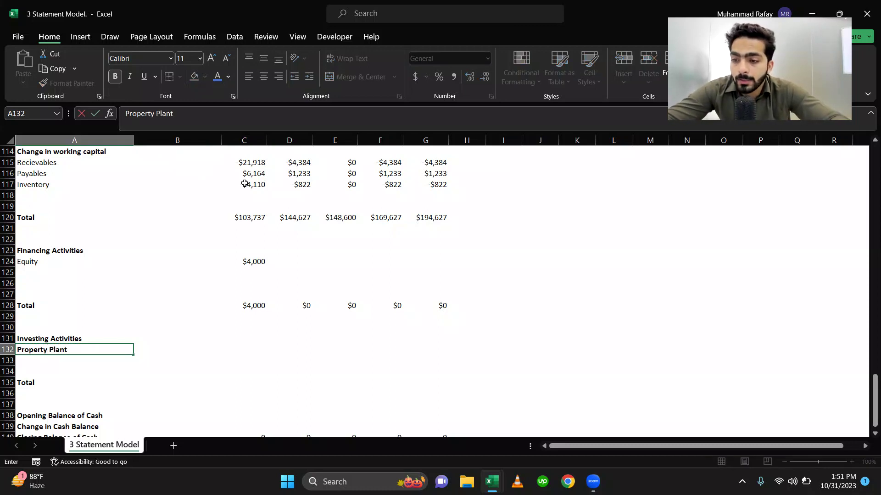
Step: Link the Year 1 Property Plant cell C132 to the negative Plant AND Machinery Cost with =-B17
key("Right")
key("Right")
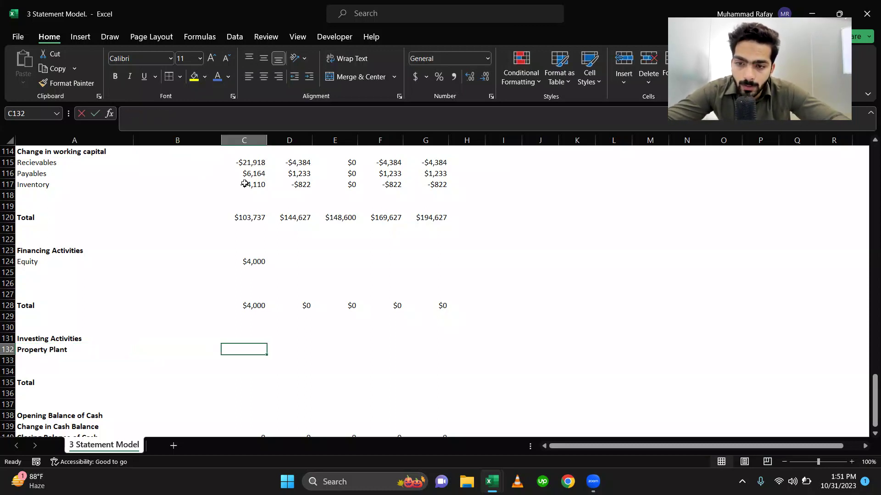
type("=")
scroll(233, 275, "up", 10)
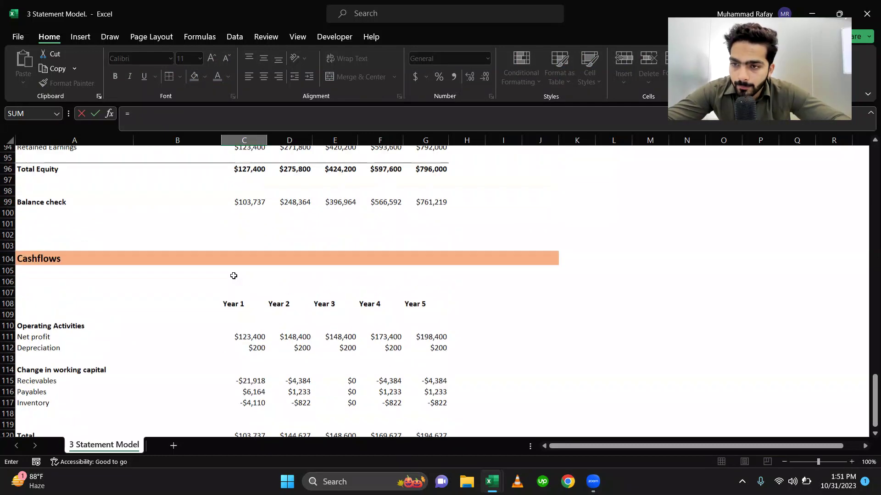
scroll(234, 276, "up", 3)
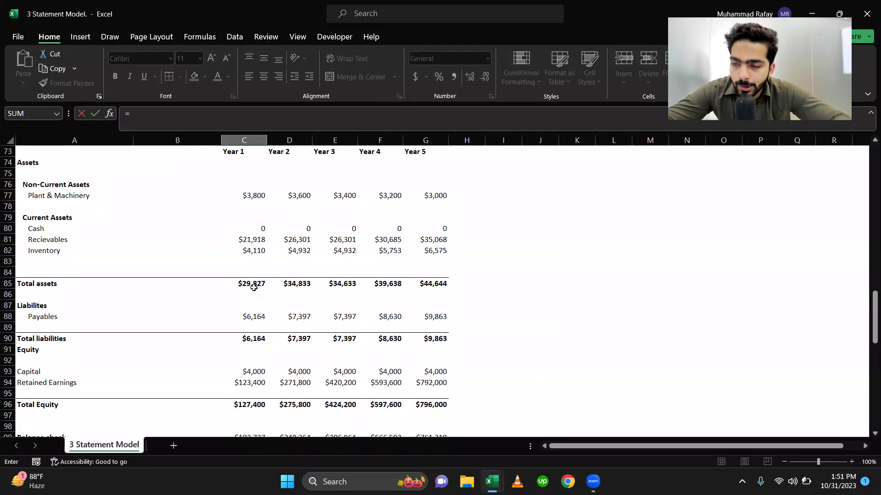
scroll(253, 288, "up", 15)
scroll(254, 287, "up", 7)
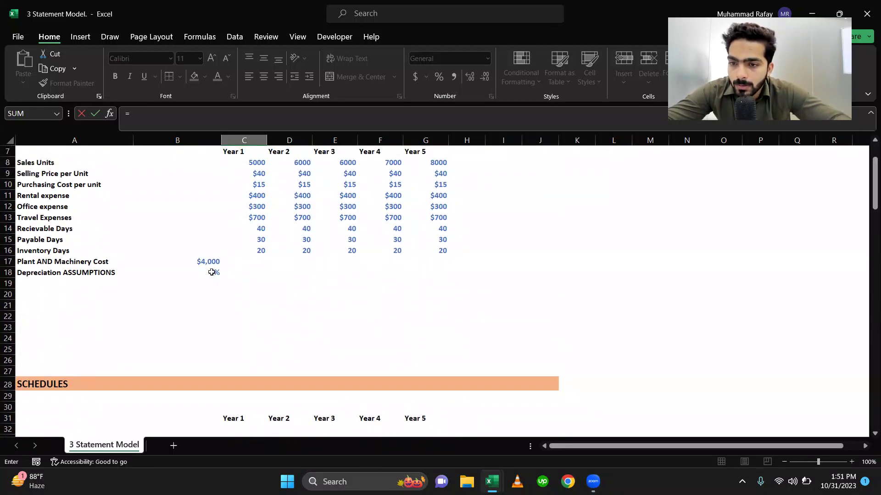
left_click(211, 262)
left_click(131, 115)
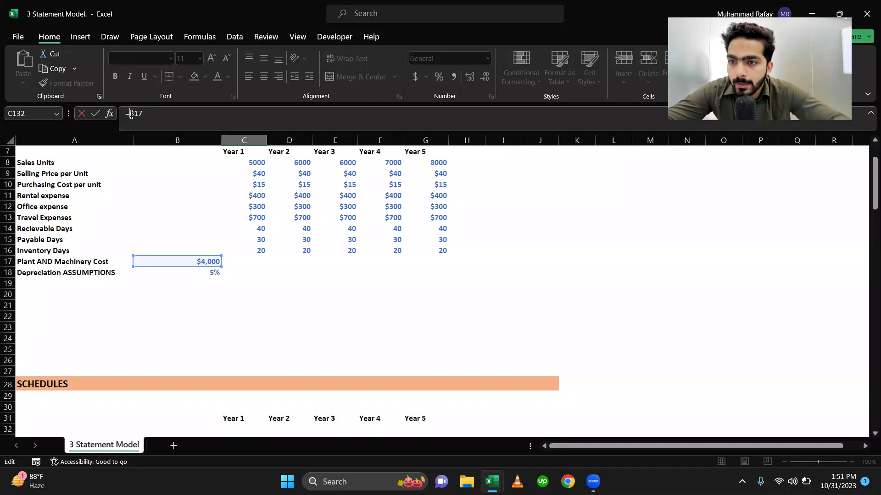
type("-")
key("Return")
Step: Set the Year 1 Investing Activities Total in C135 to the Property Plant amount with =C132
scroll(254, 277, "down", 3)
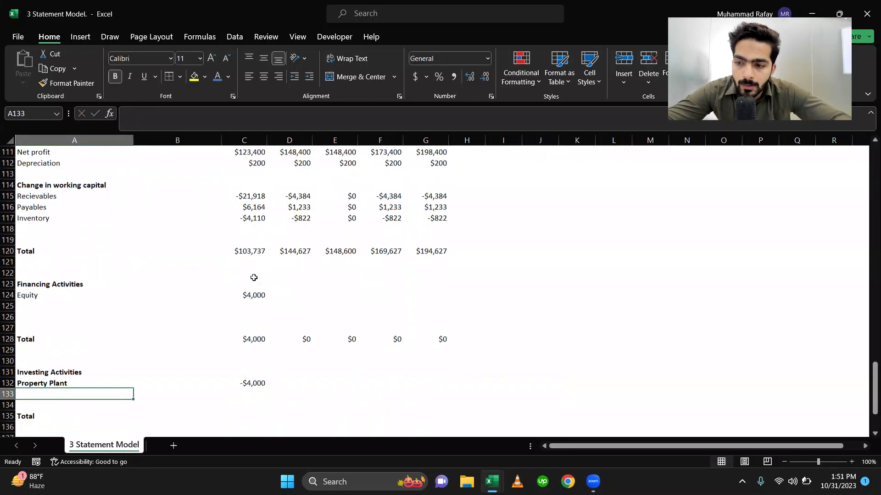
scroll(254, 278, "up", 1)
left_click(244, 330)
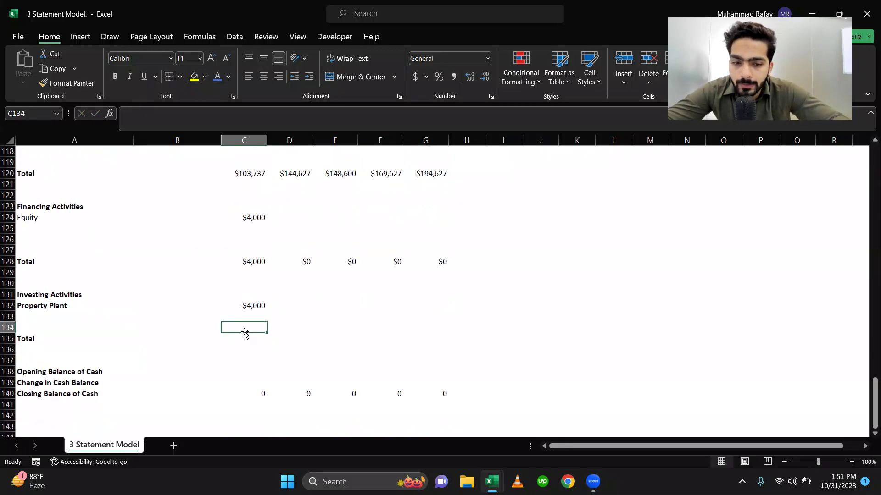
type("=")
key("Up")
key("Up")
key("Return")
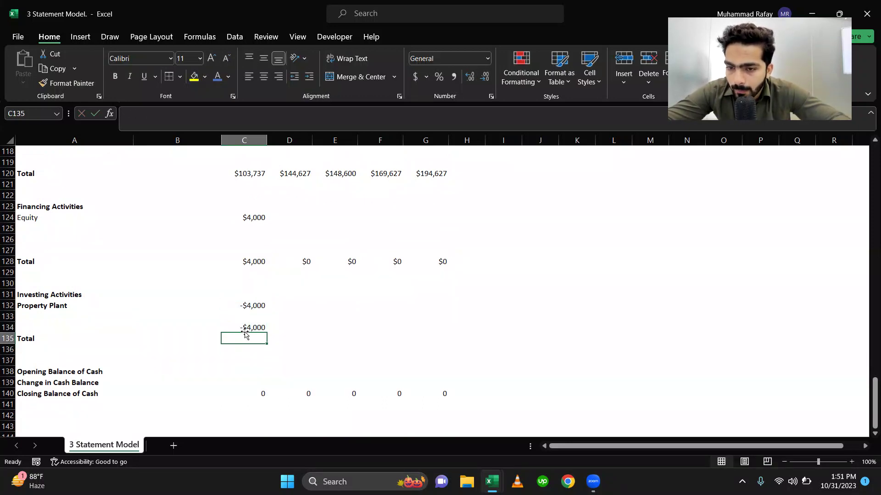
key("Up")
key("ctrl+x")
key("Down")
key("ctrl+v")
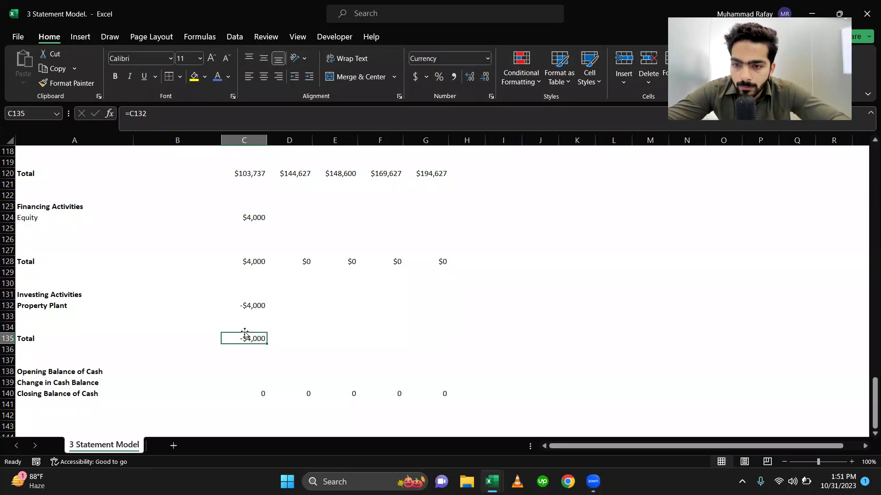
Step: Make the Investing Activities Total row bold across Years 1 to 5 (C135:G135)
key("shift+Right")
key("shift+Right")
key("shift+Right")
key("shift+Right")
key("shift+Right")
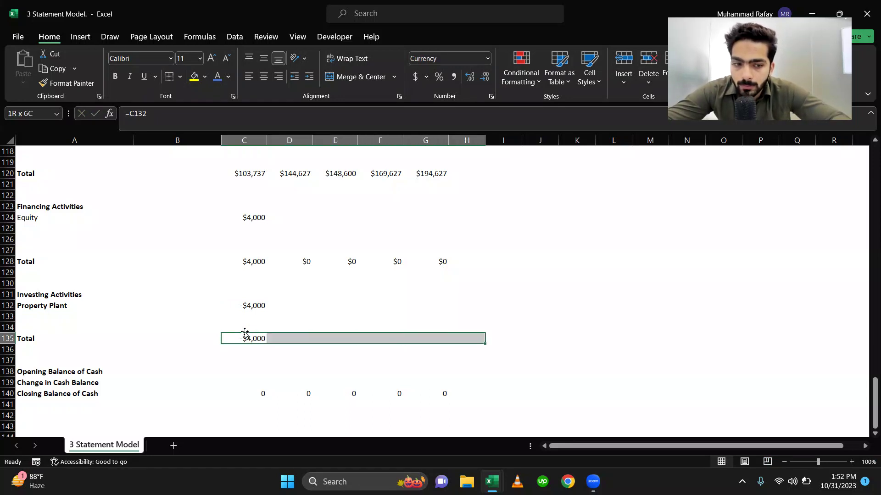
key("shift+Left")
key("ctrl+b")
key("Left")
key("Right")
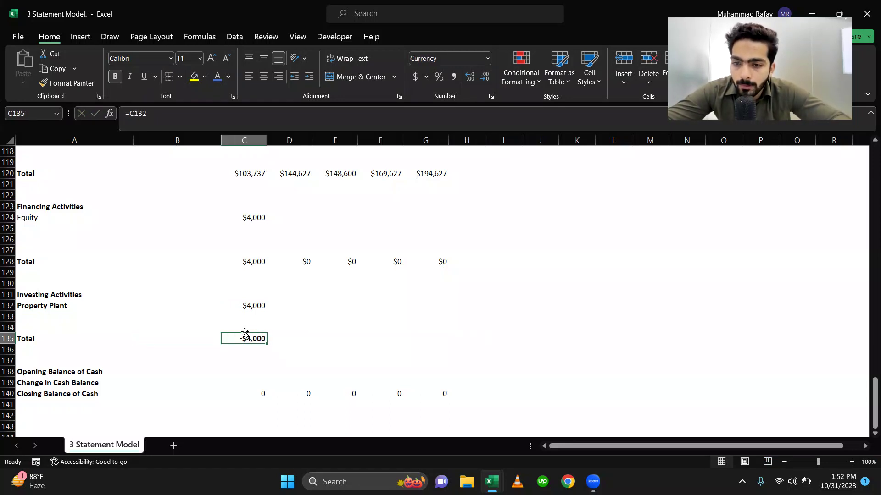
Step: Enter 0 as the Year 1 Opening Balance of Cash in C138
key("Down")
key("Down")
key("Down")
key("Down")
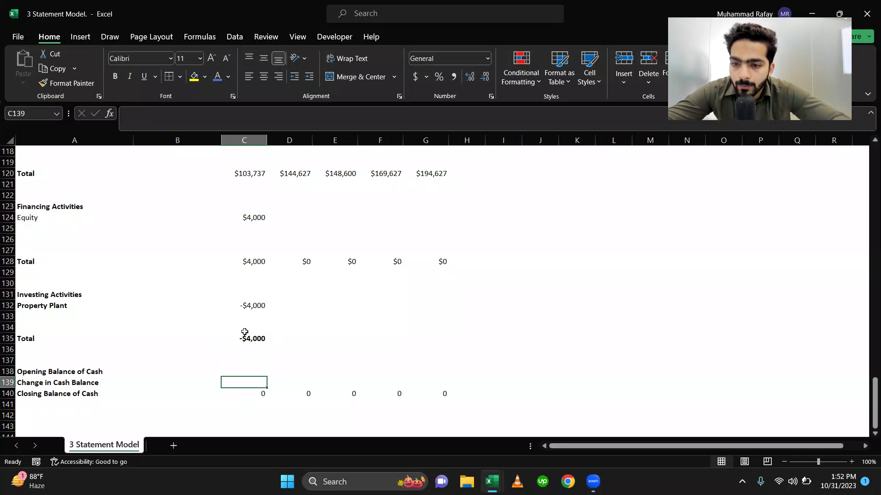
key("Up")
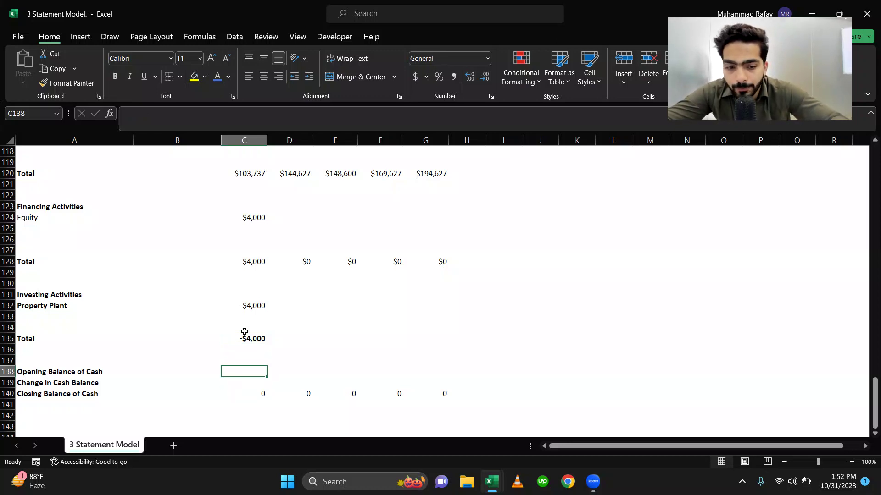
type("0")
key("ctrl+Return")
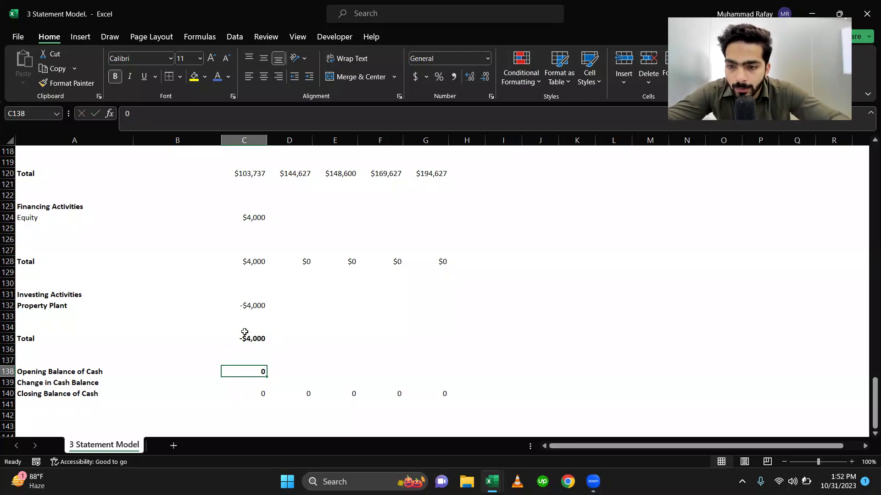
Step: Calculate the Year 1 Change in Cash Balance in C139 by adding the three activity totals with =C135+C128+C120
key("Down")
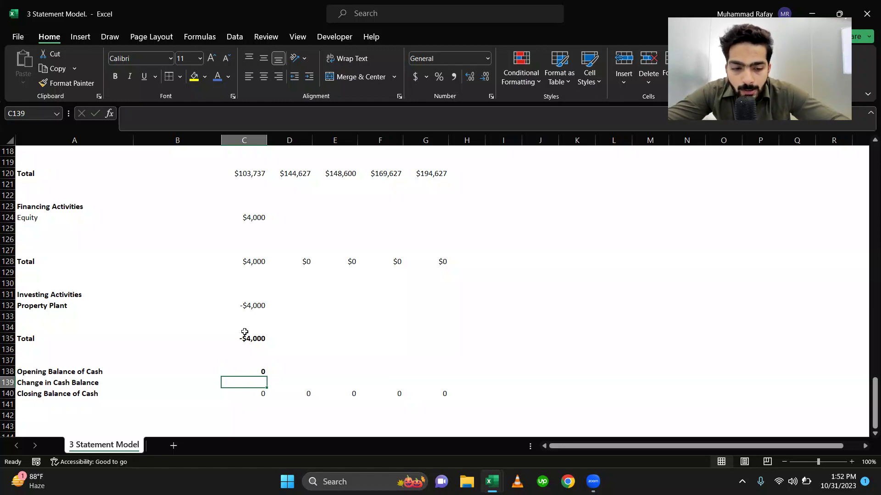
type("=")
key("Up")
key("Up")
key("Up")
key("Up")
type("+")
scroll(244, 334, "up", 1)
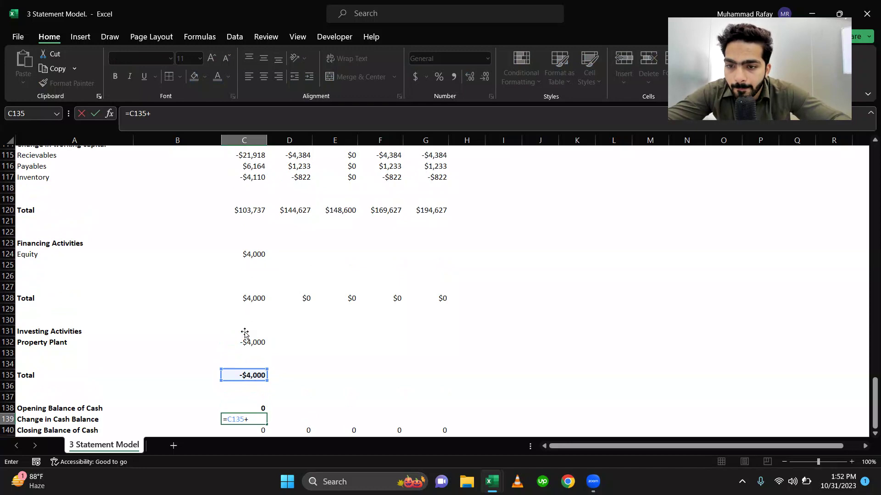
left_click(244, 294)
type("+")
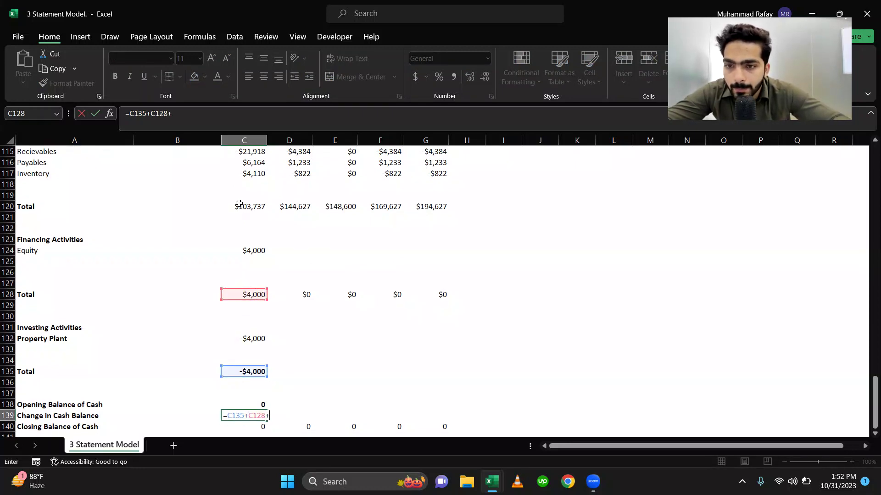
left_click(246, 207)
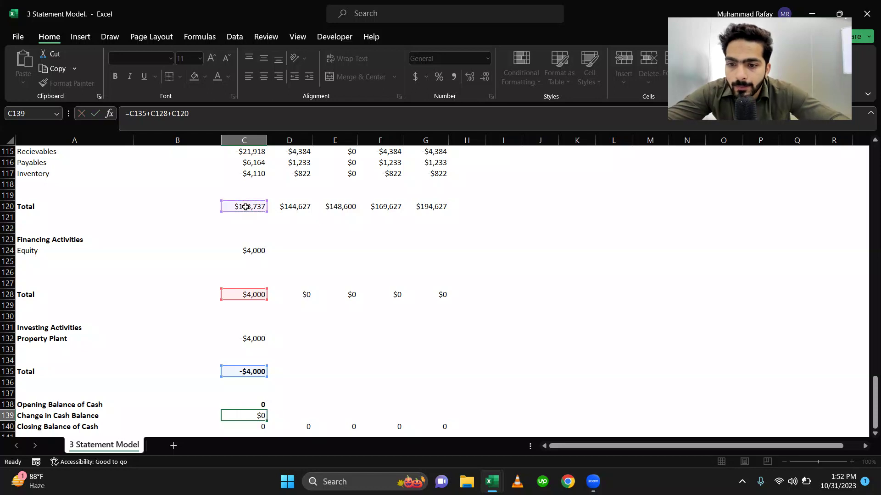
key("Return")
Step: Copy the Change in Cash Balance formula from C139 across to Years 2 through 5 (D139:G139)
key("Up")
key("ctrl+c")
key("shift+Right")
key("shift+Right")
key("shift+Right")
key("shift+Right")
key("Return")
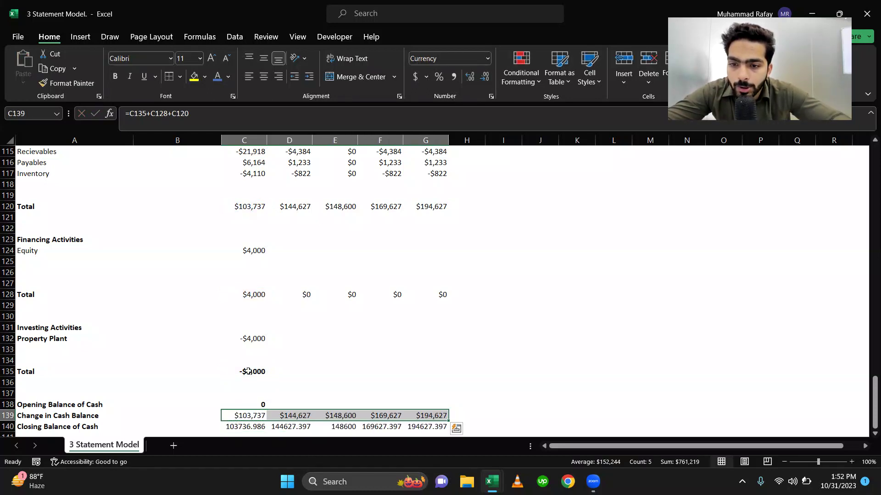
Step: Examine the balance check row for each year against the Closing Balance of Cash formula and the cashflow sections
scroll(230, 303, "up", 8)
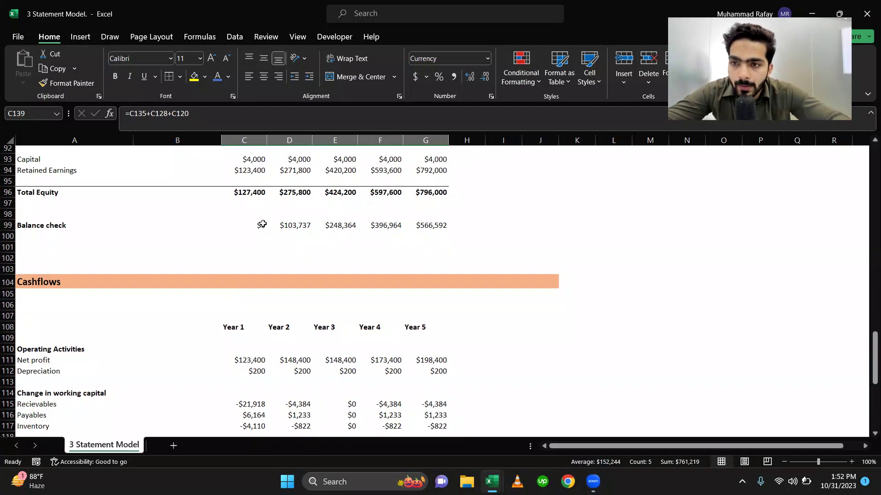
scroll(297, 322, "down", 8)
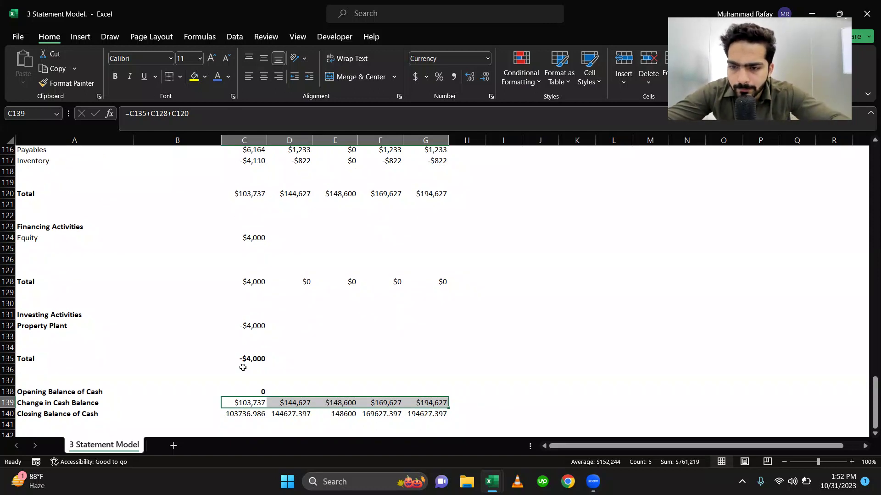
left_click(237, 414)
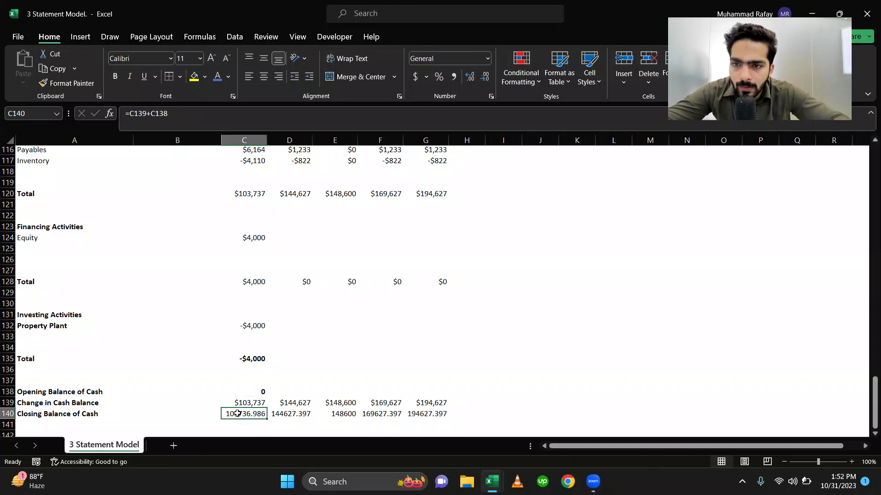
scroll(236, 309, "up", 3)
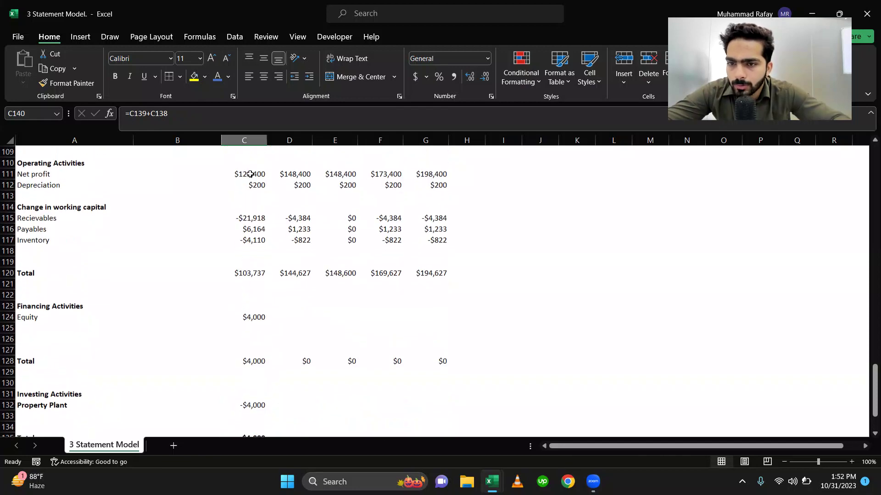
scroll(257, 229, "up", 8)
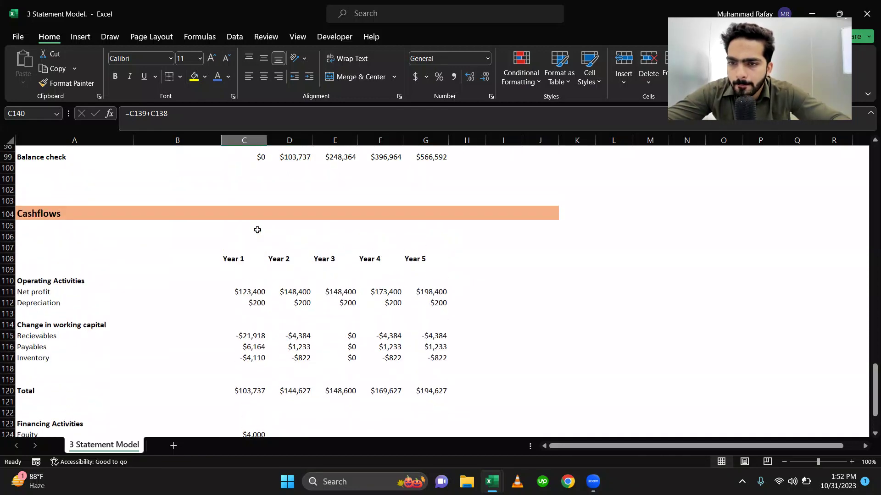
scroll(257, 229, "down", 4)
scroll(250, 288, "up", 4)
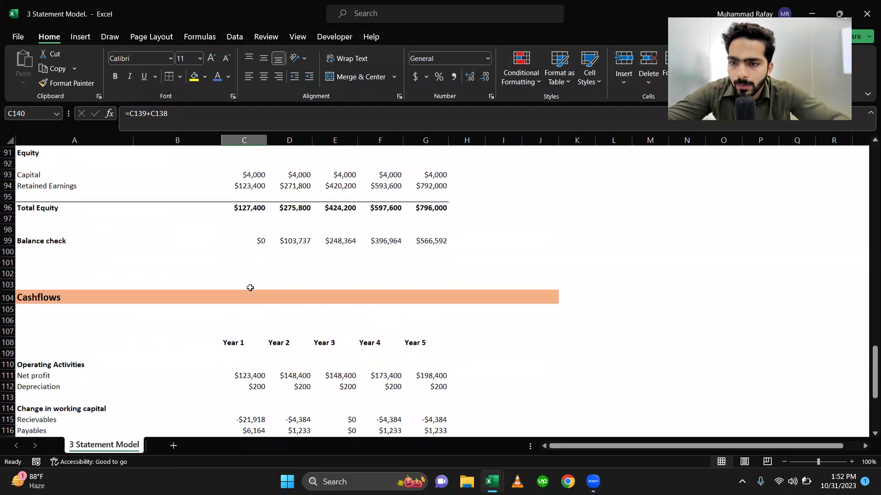
left_click(258, 251)
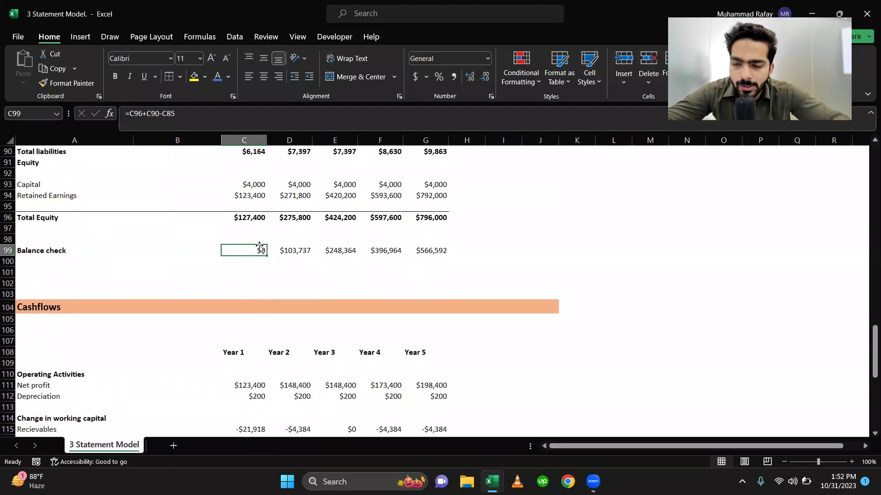
left_click(289, 248)
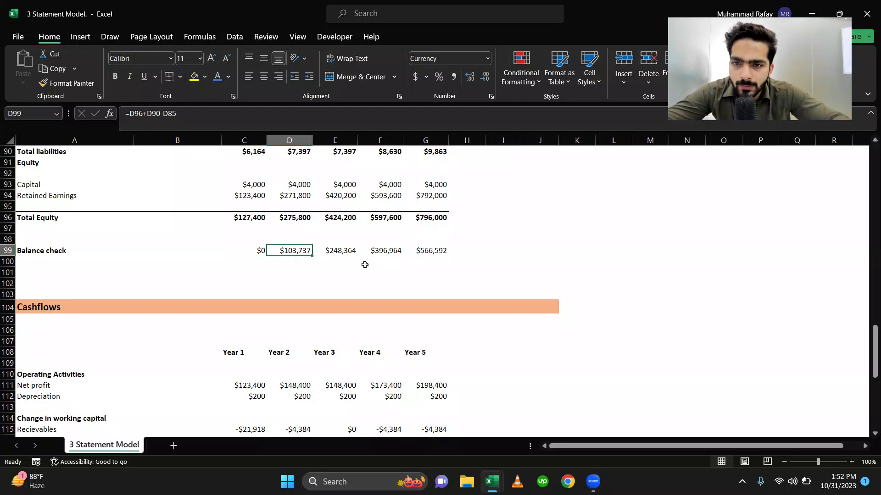
scroll(380, 268, "down", 3)
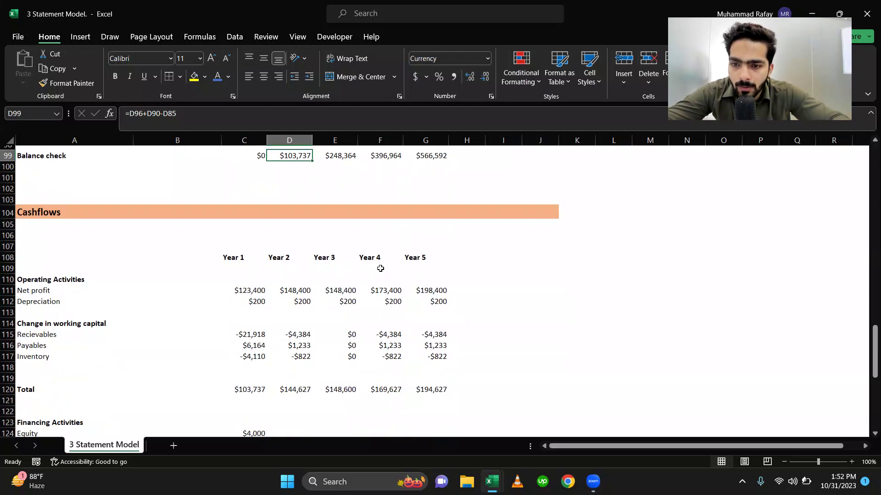
scroll(380, 268, "down", 5)
scroll(380, 268, "down", 2)
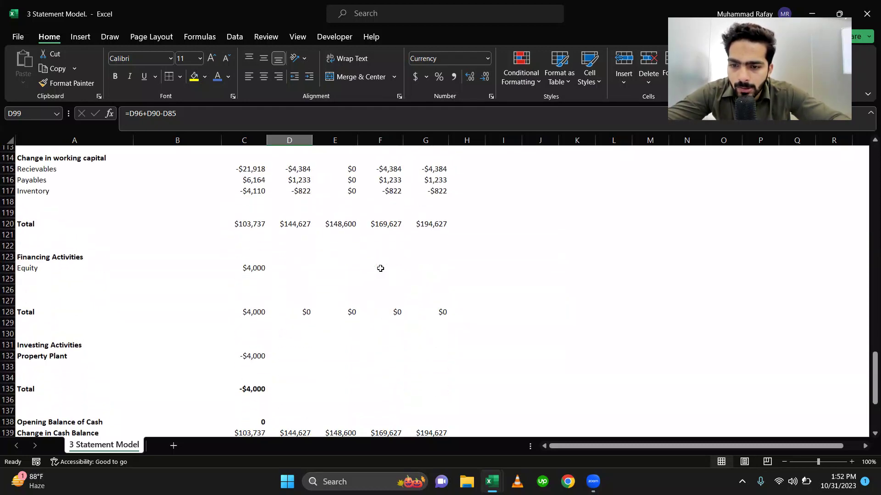
Step: Link the Year 2 Opening Balance of Cash in D138 to the Year 1 Closing Balance with =C140
left_click(297, 347)
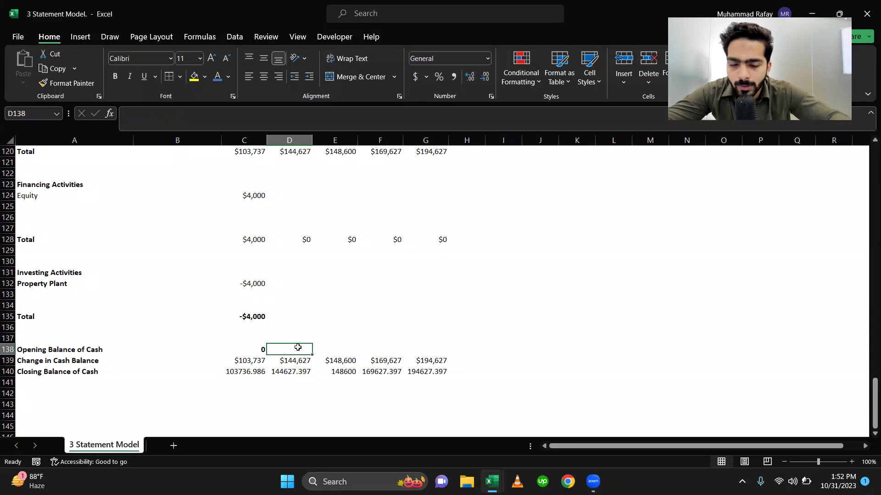
type("=")
key("Down")
key("Down")
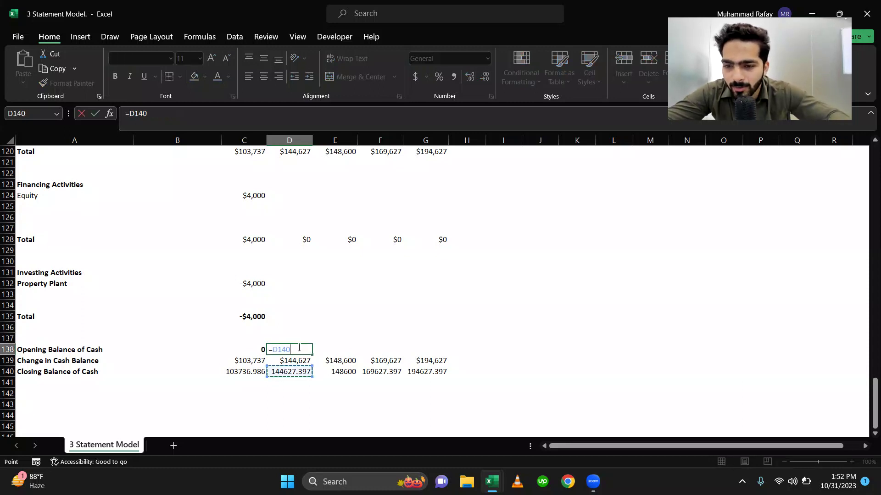
key("Left")
key("Return")
Step: Copy the Opening Balance of Cash formula from D138 across to Year 5 (G138) and review the Balance check row
left_click(297, 347)
key("ctrl+c")
key("shift+Right")
key("shift+Right")
key("shift+Right")
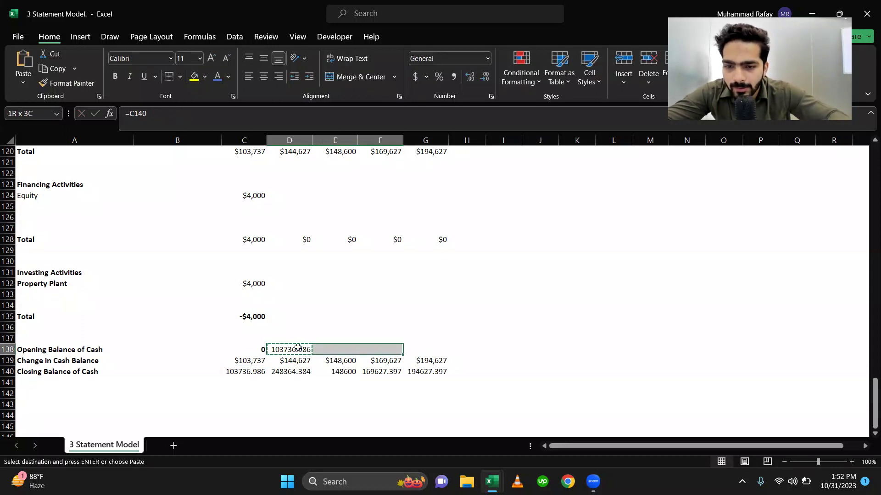
key("Return")
scroll(323, 347, "up", 10)
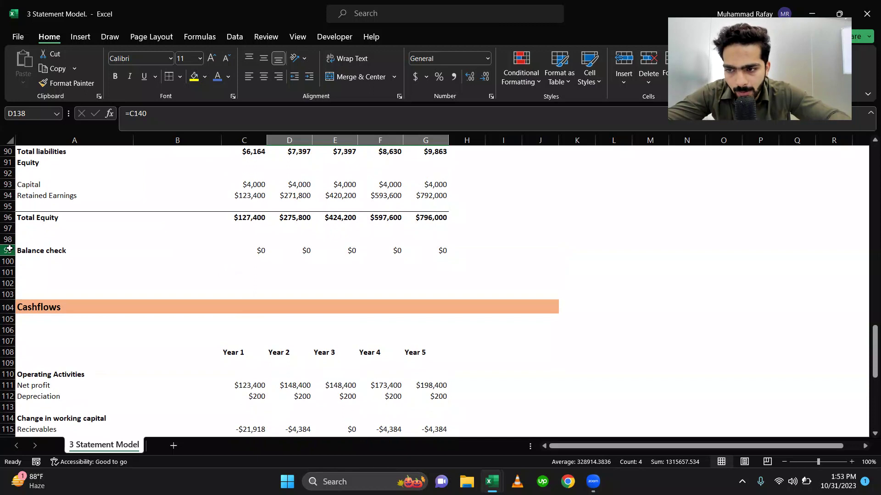
left_click(10, 250)
Step: Bold the Operating and Financing Activities Total rows (A120:G120 and A128:G128) and add a top border to each
scroll(162, 271, "down", 5)
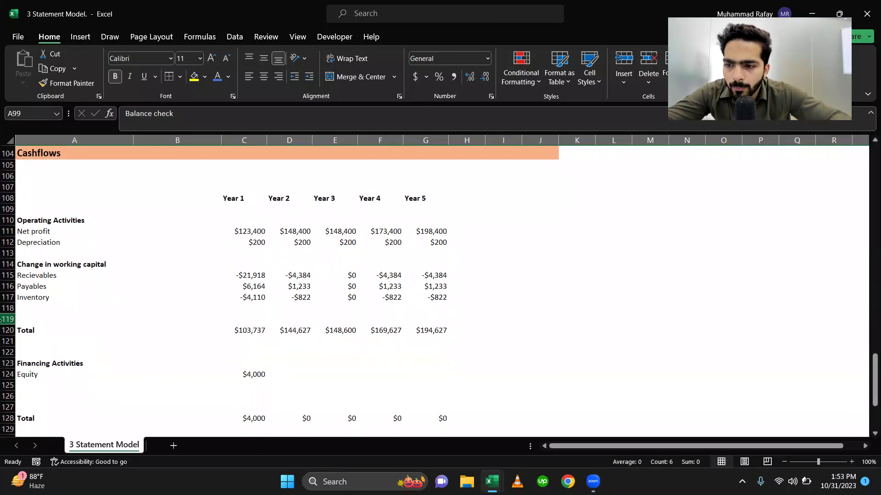
left_click_drag(37, 332, 430, 330)
key("ctrl+b")
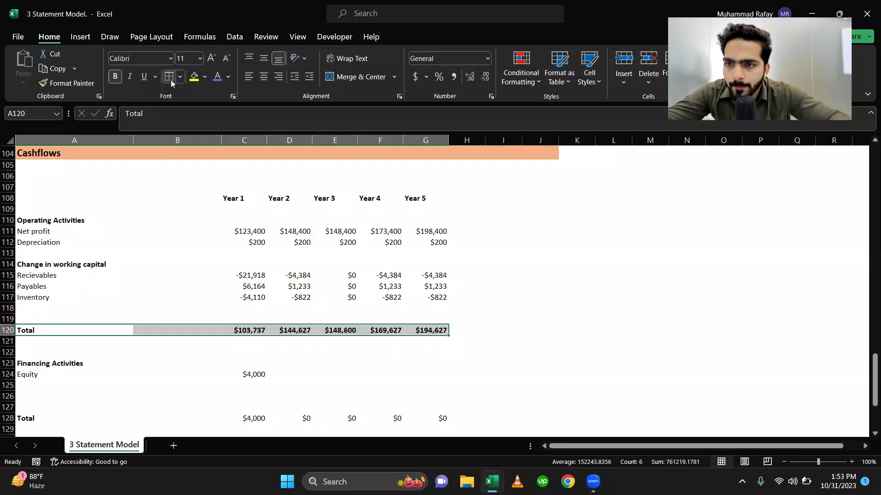
scroll(92, 304, "down", 3)
left_click_drag(27, 304, 414, 306)
key("ctrl+b")
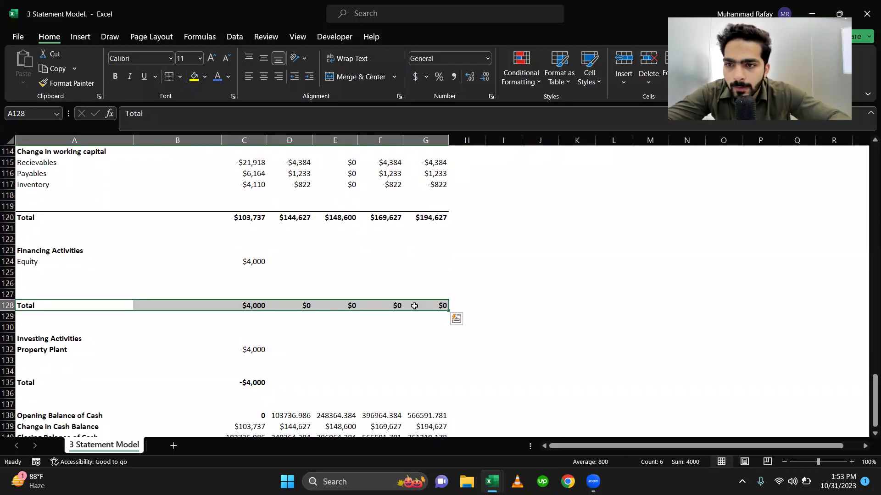
Step: Add a top border to the Investing Activities Total row across A135:G135
scroll(93, 291, "down", 3)
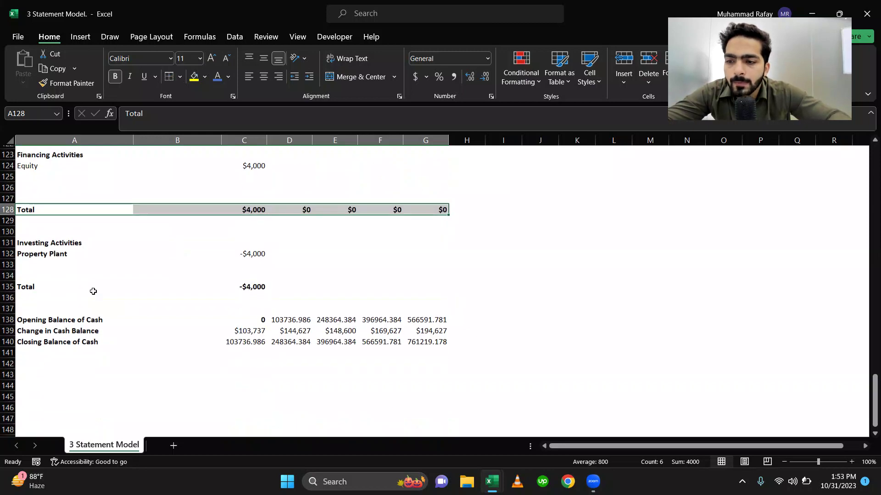
left_click_drag(91, 285, 438, 283)
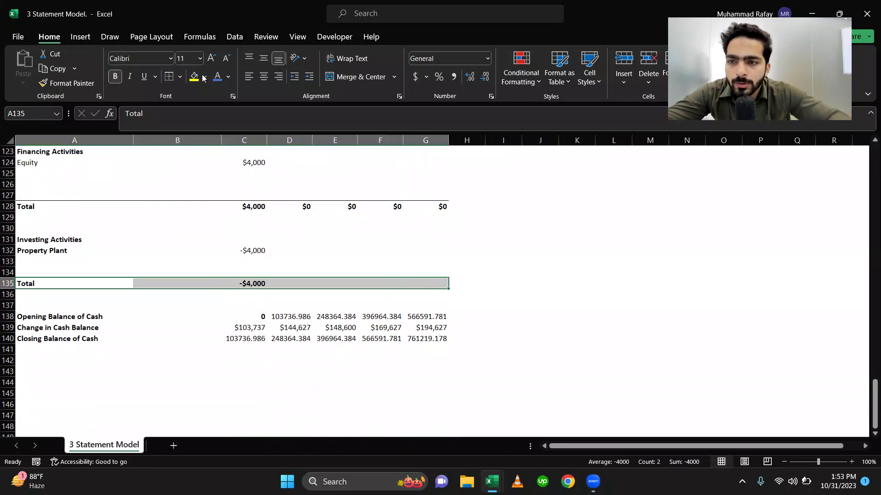
left_click(169, 76)
left_click(119, 302)
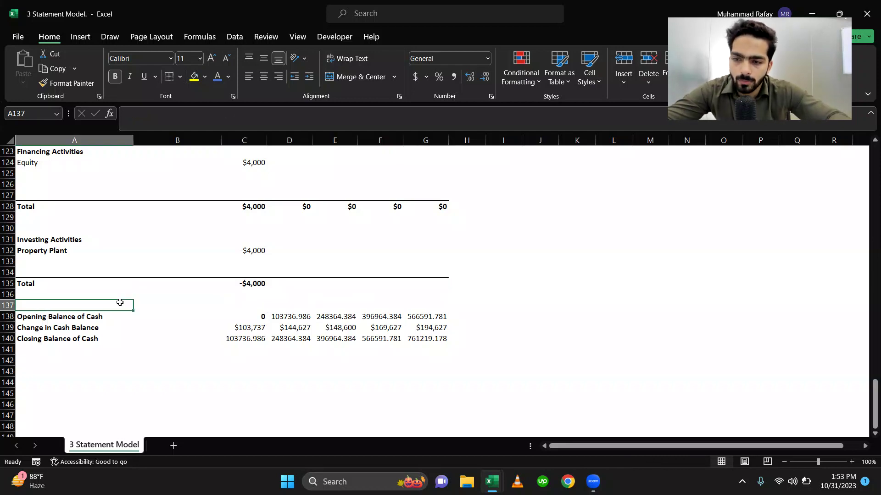
Step: Set the font colour of the Year 1 Opening Balance of Cash in C138 to blue
left_click(250, 317)
left_click(218, 78)
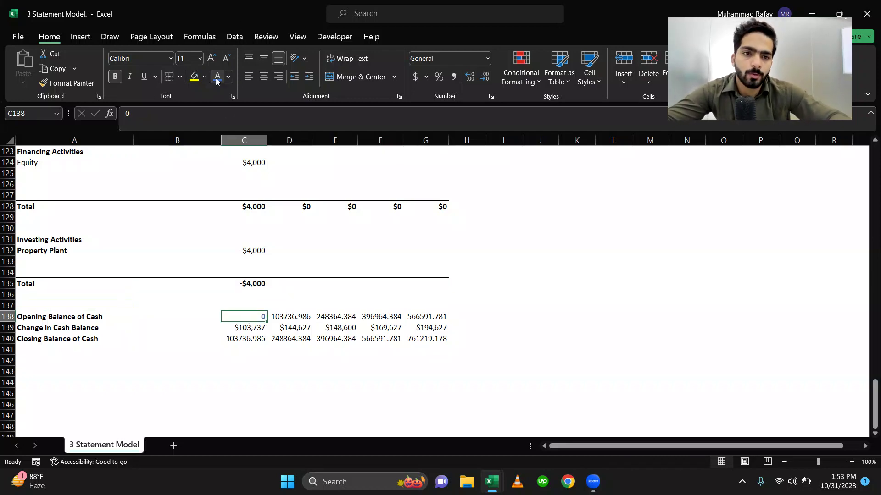